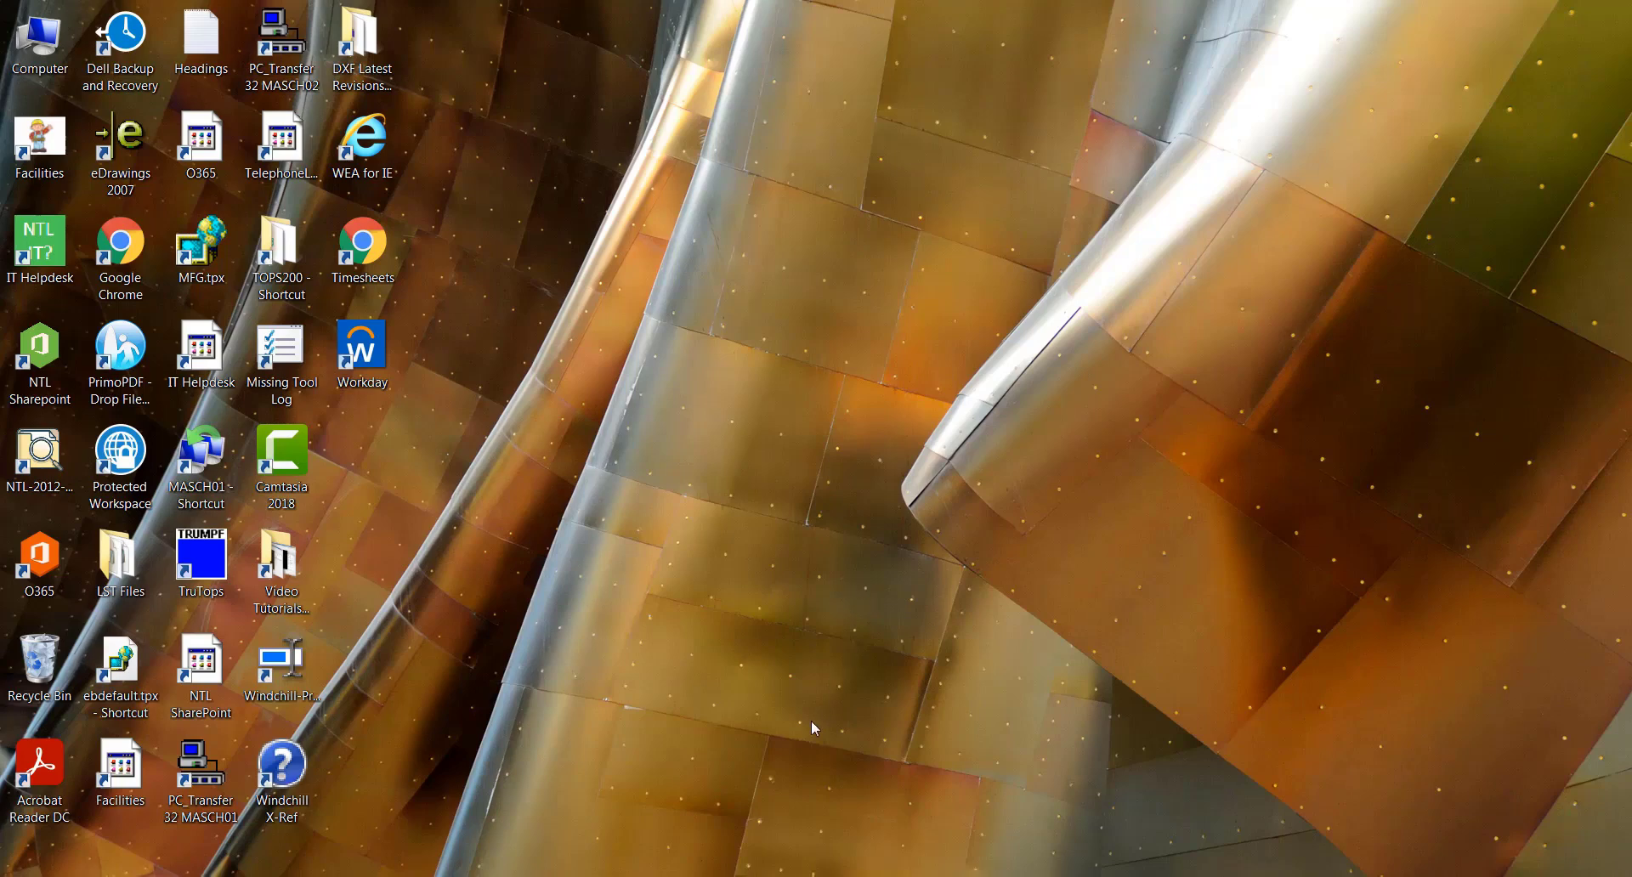
Open the DXF Latest Revisions folder from its desktop icon.
double_click(368, 41)
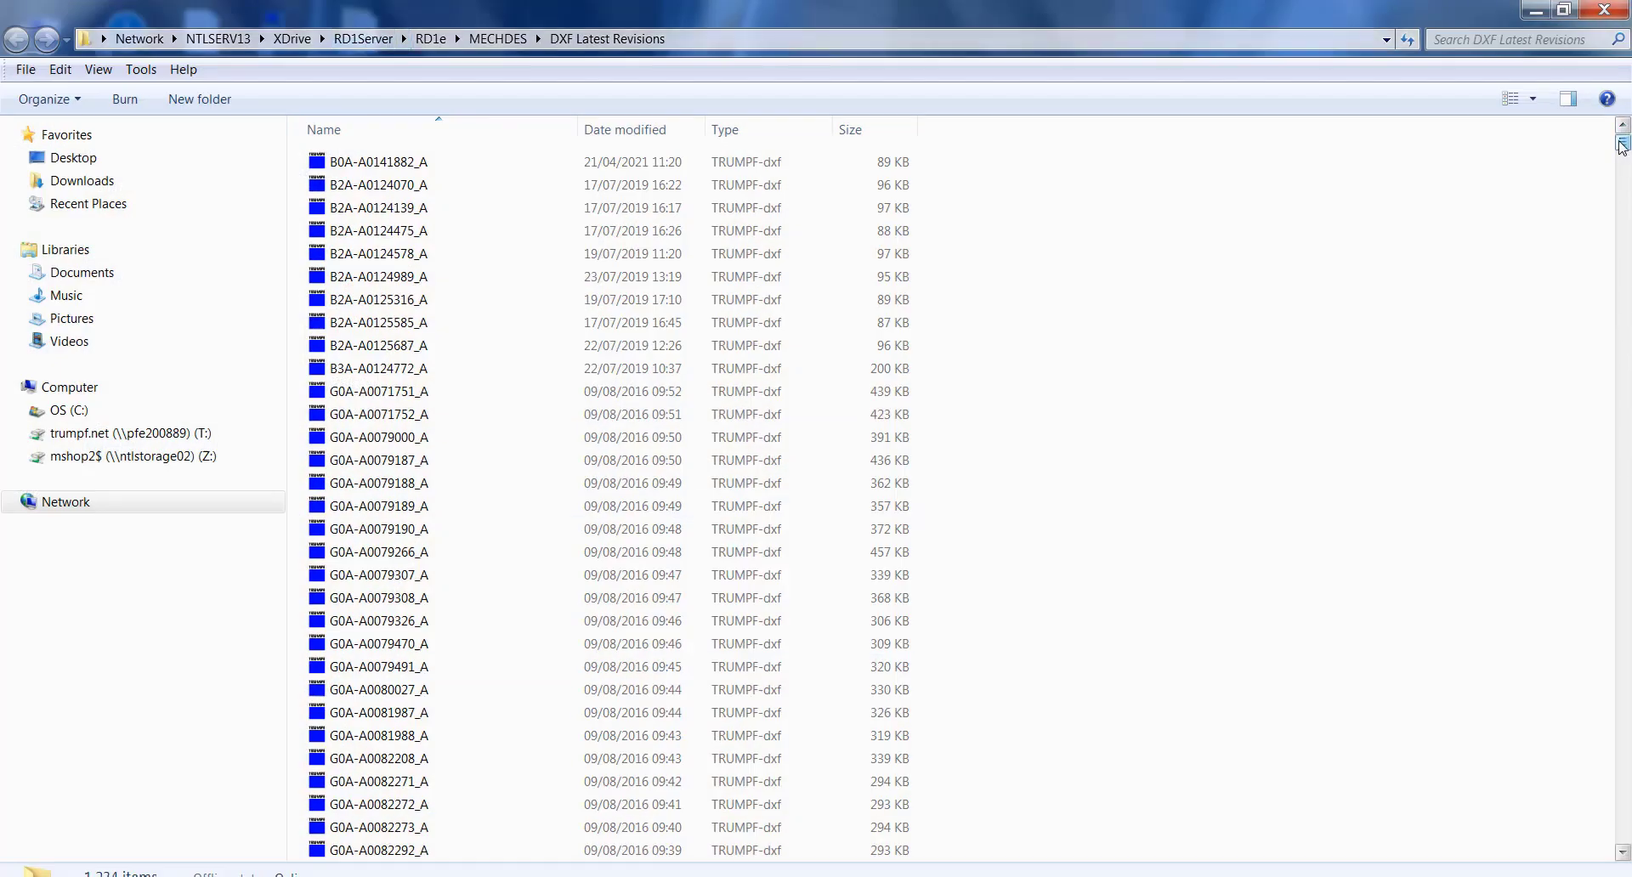
Copy the T5904_AA drawing file, then minimize the Explorer window.
drag(1623, 142, 1624, 727)
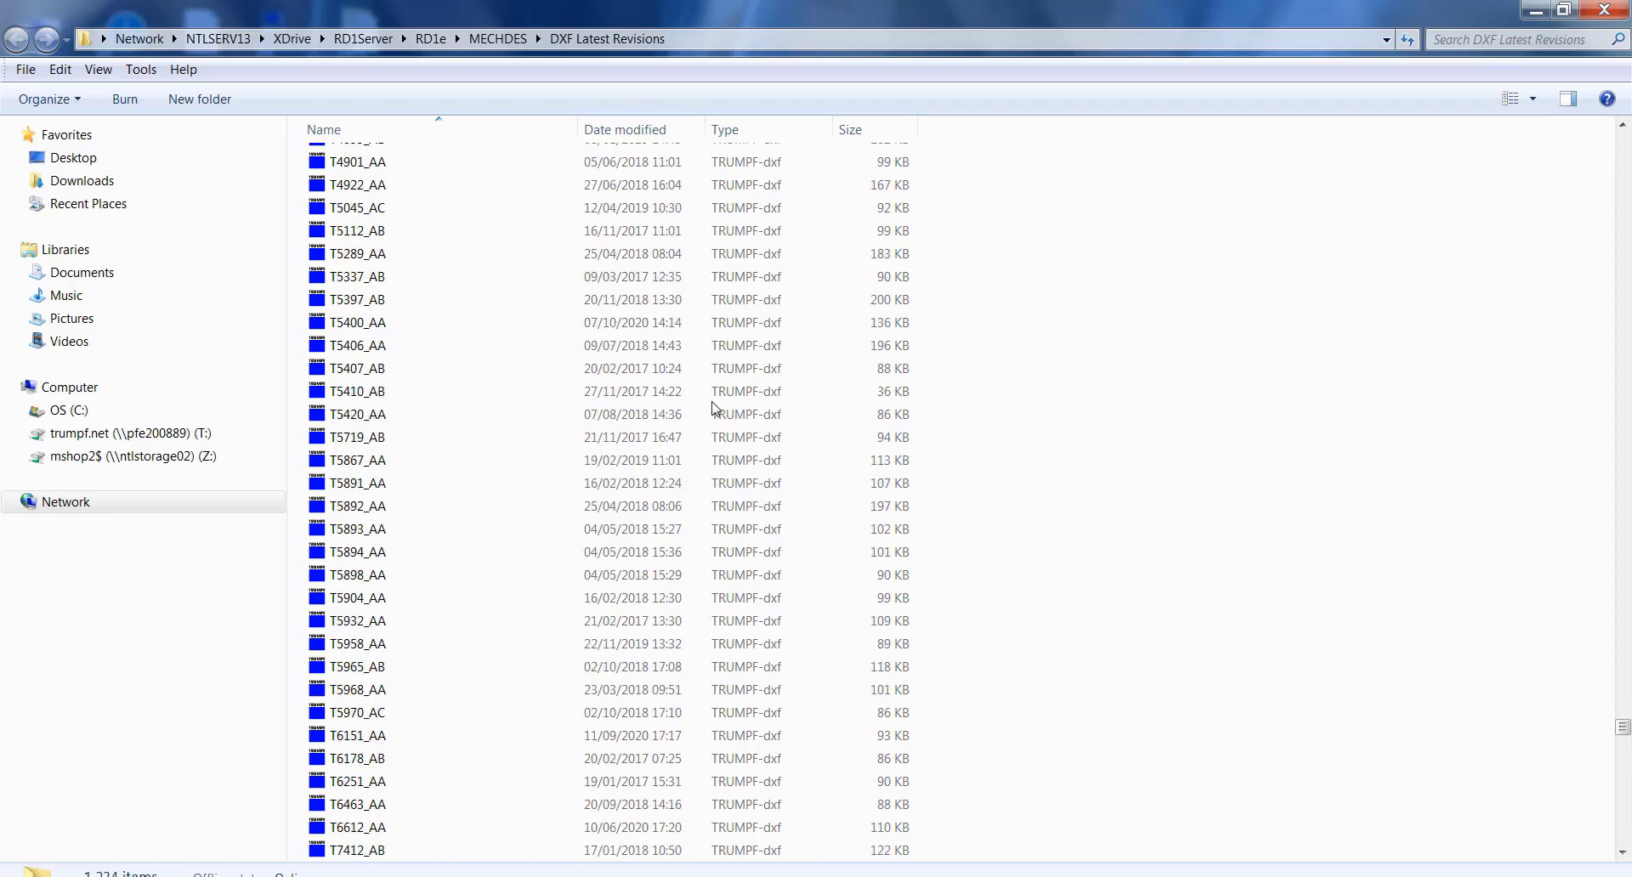
click(359, 599)
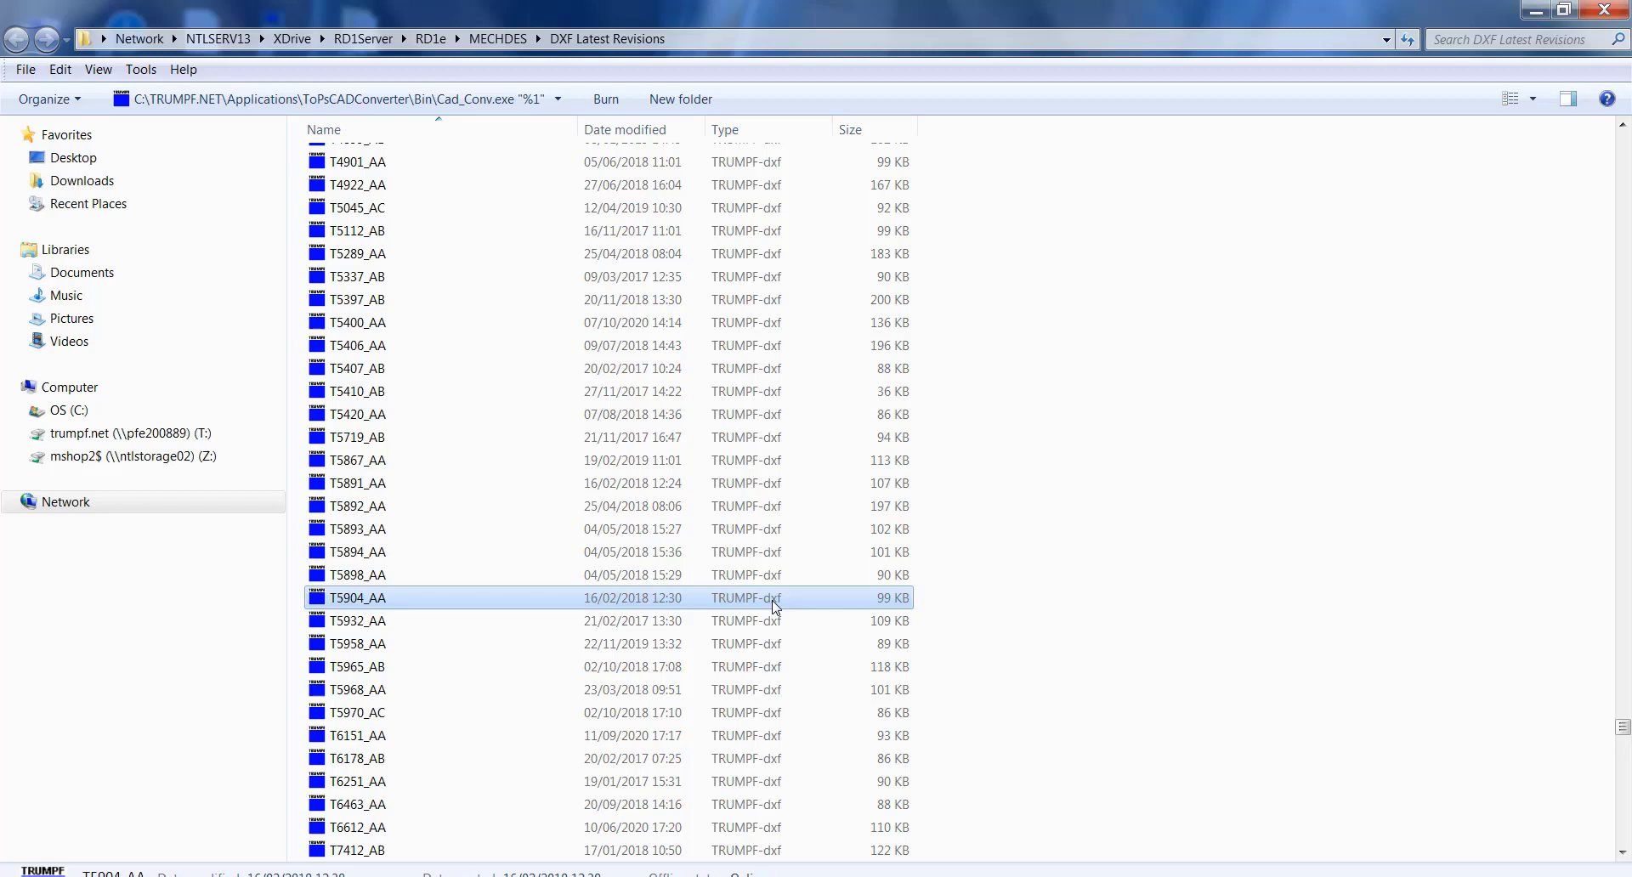
right_click(414, 603)
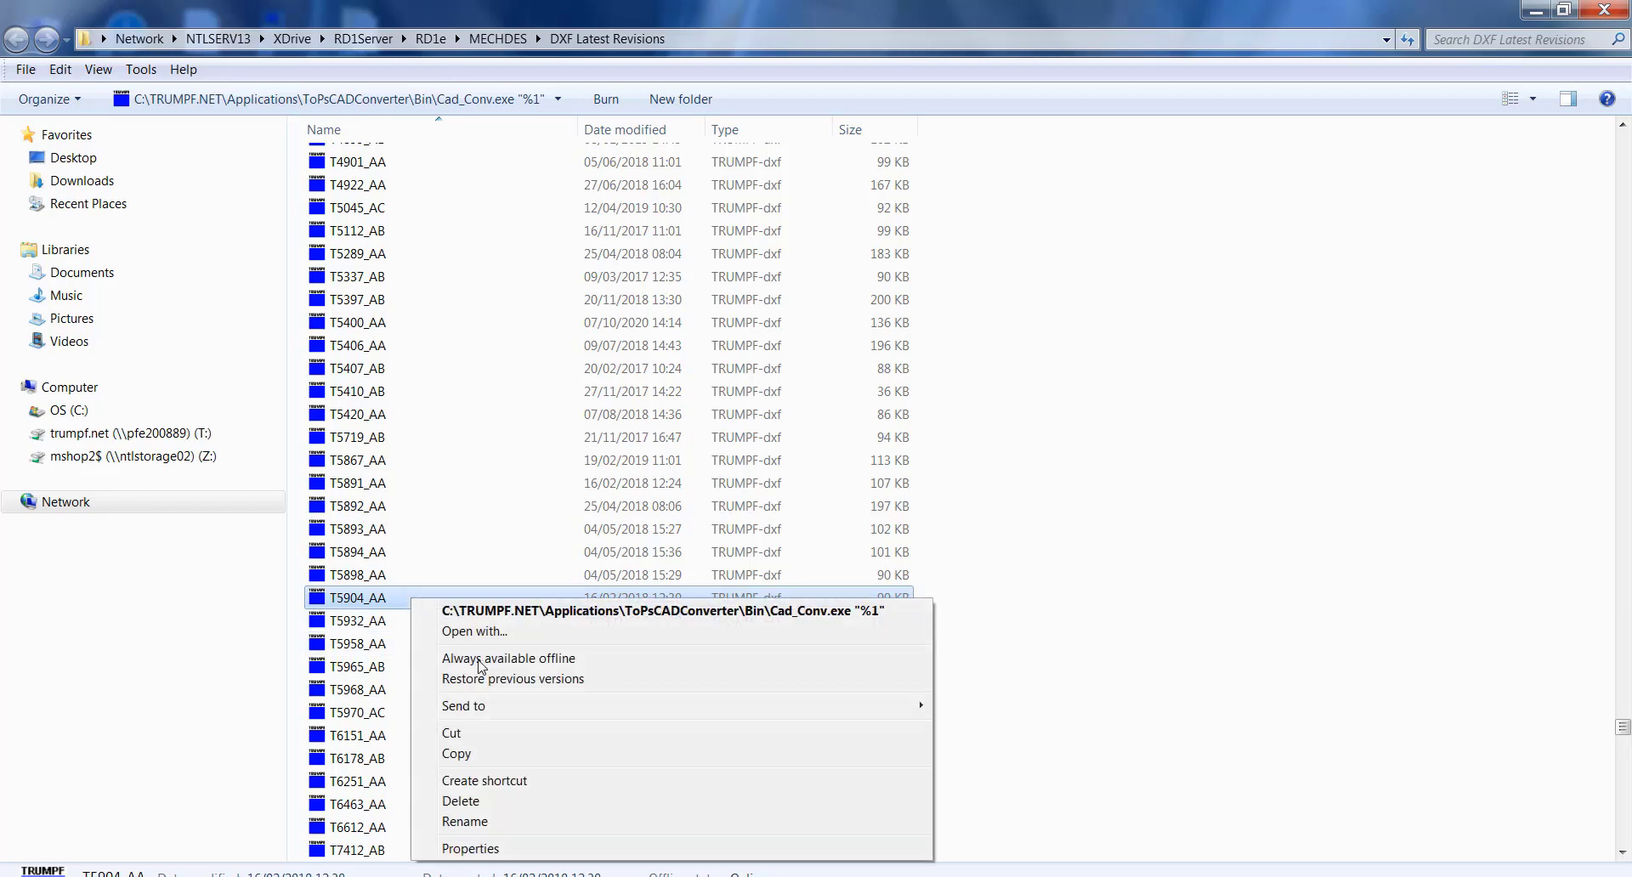
click(481, 756)
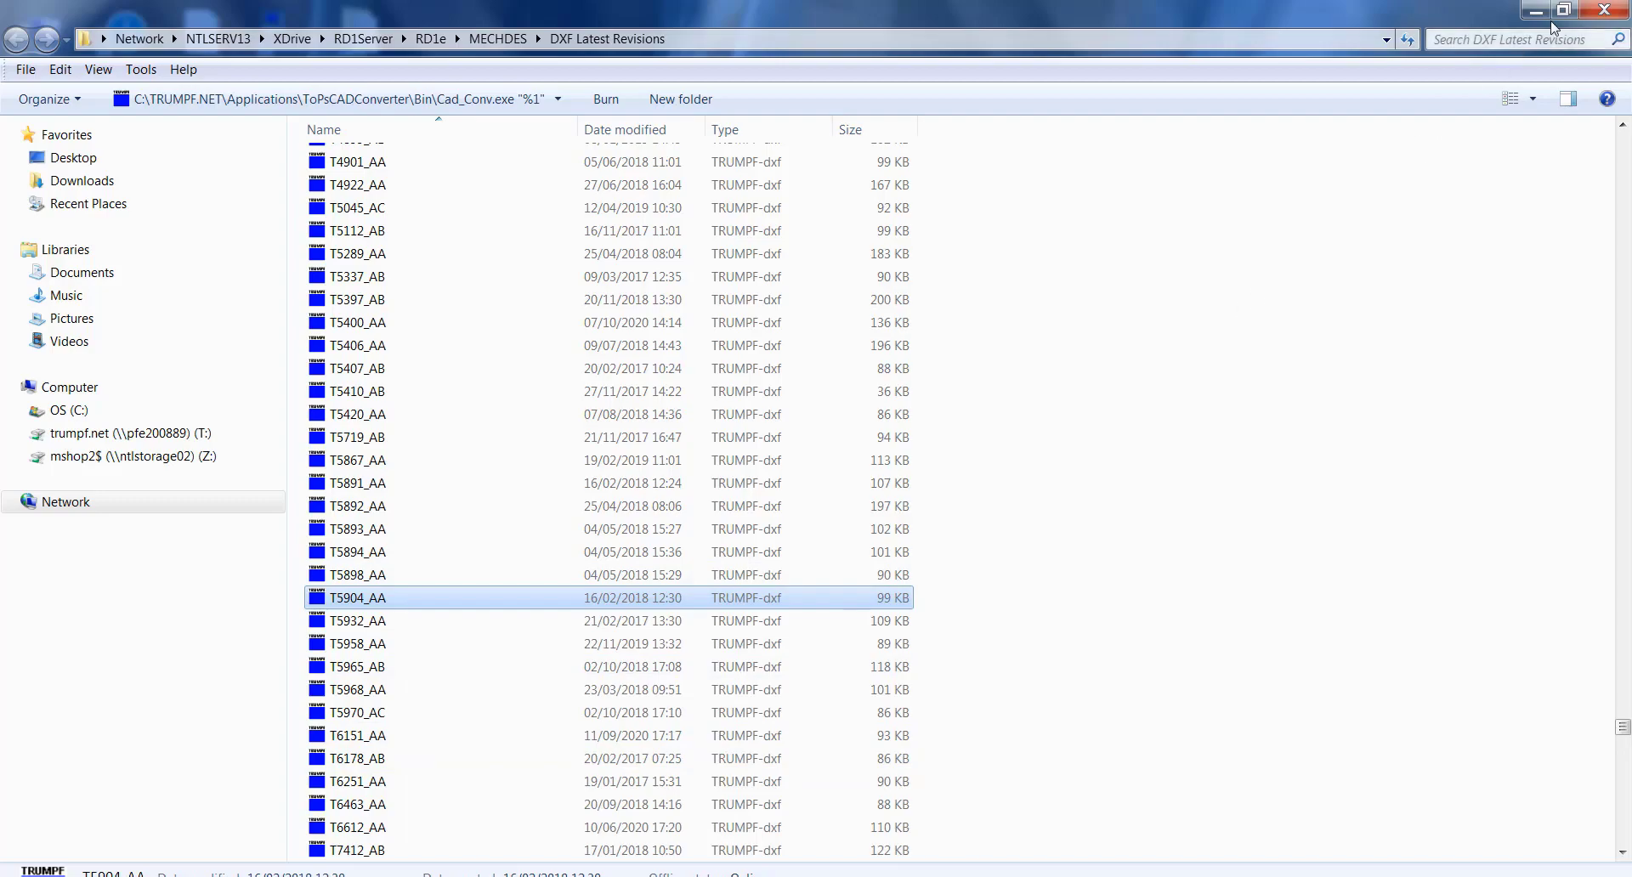
click(1603, 9)
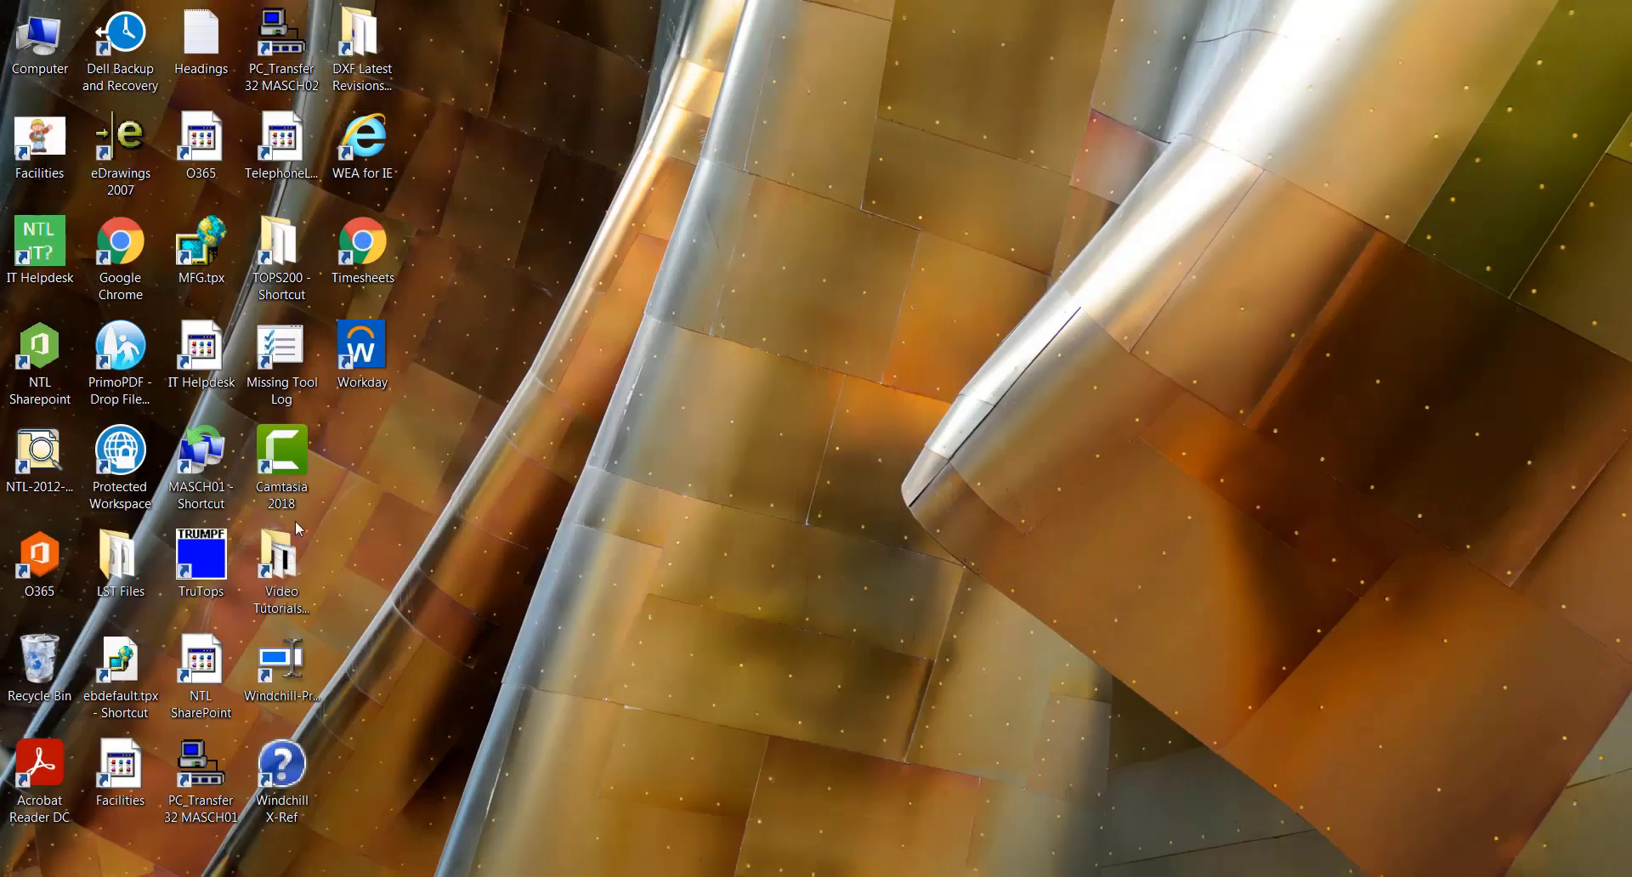
Paste T5904_AA into the TOPS200 folder and minimize that window.
click(265, 264)
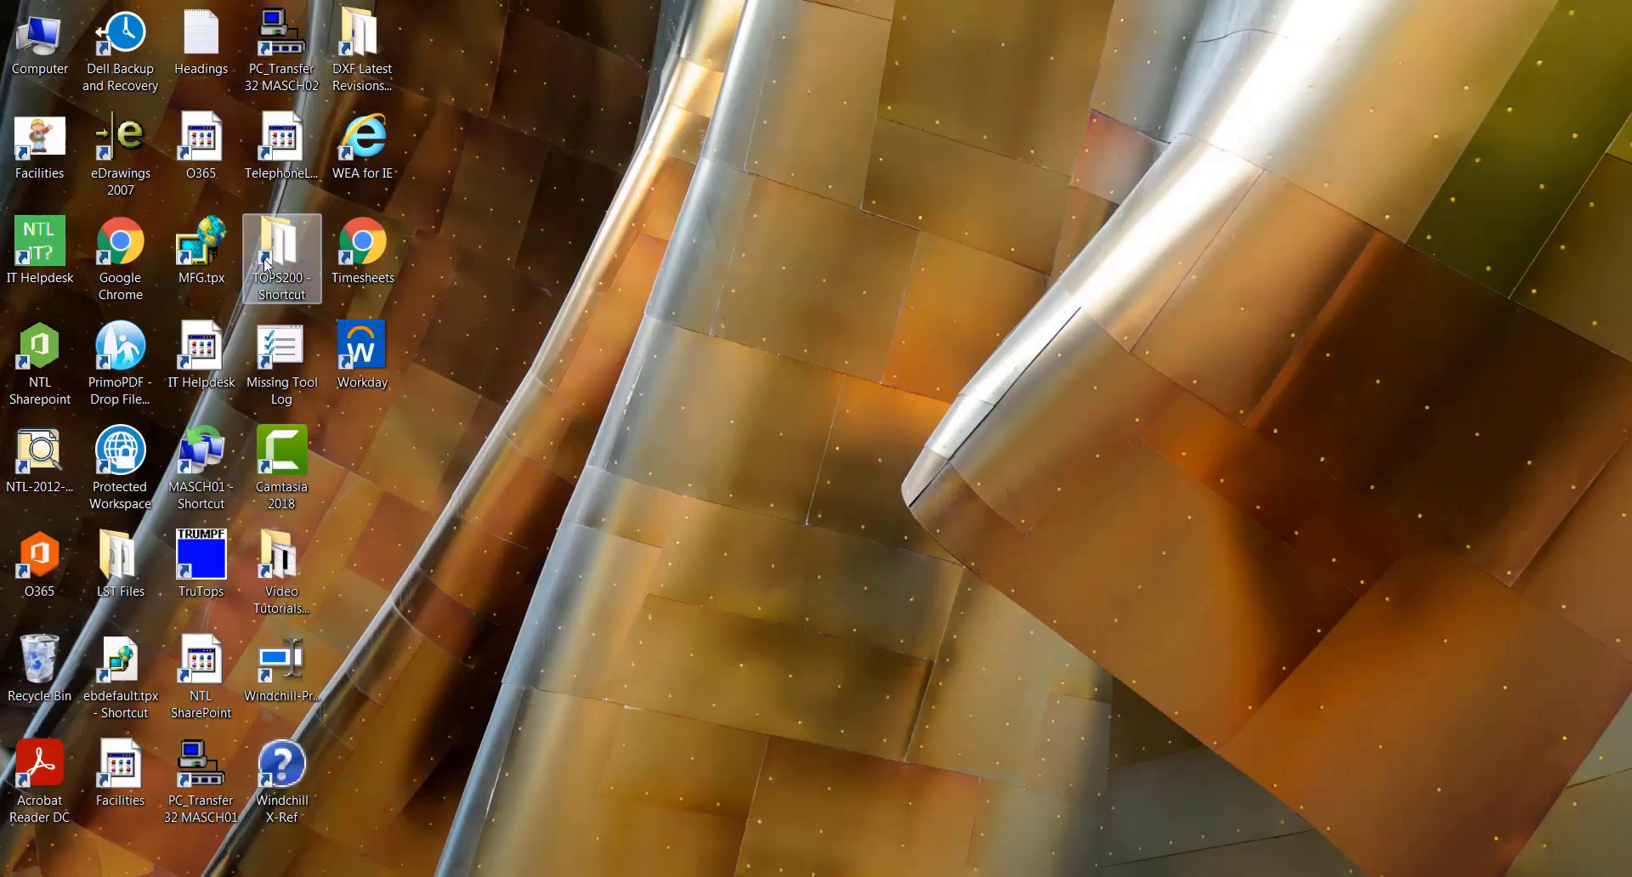
double_click(265, 264)
right_click(950, 396)
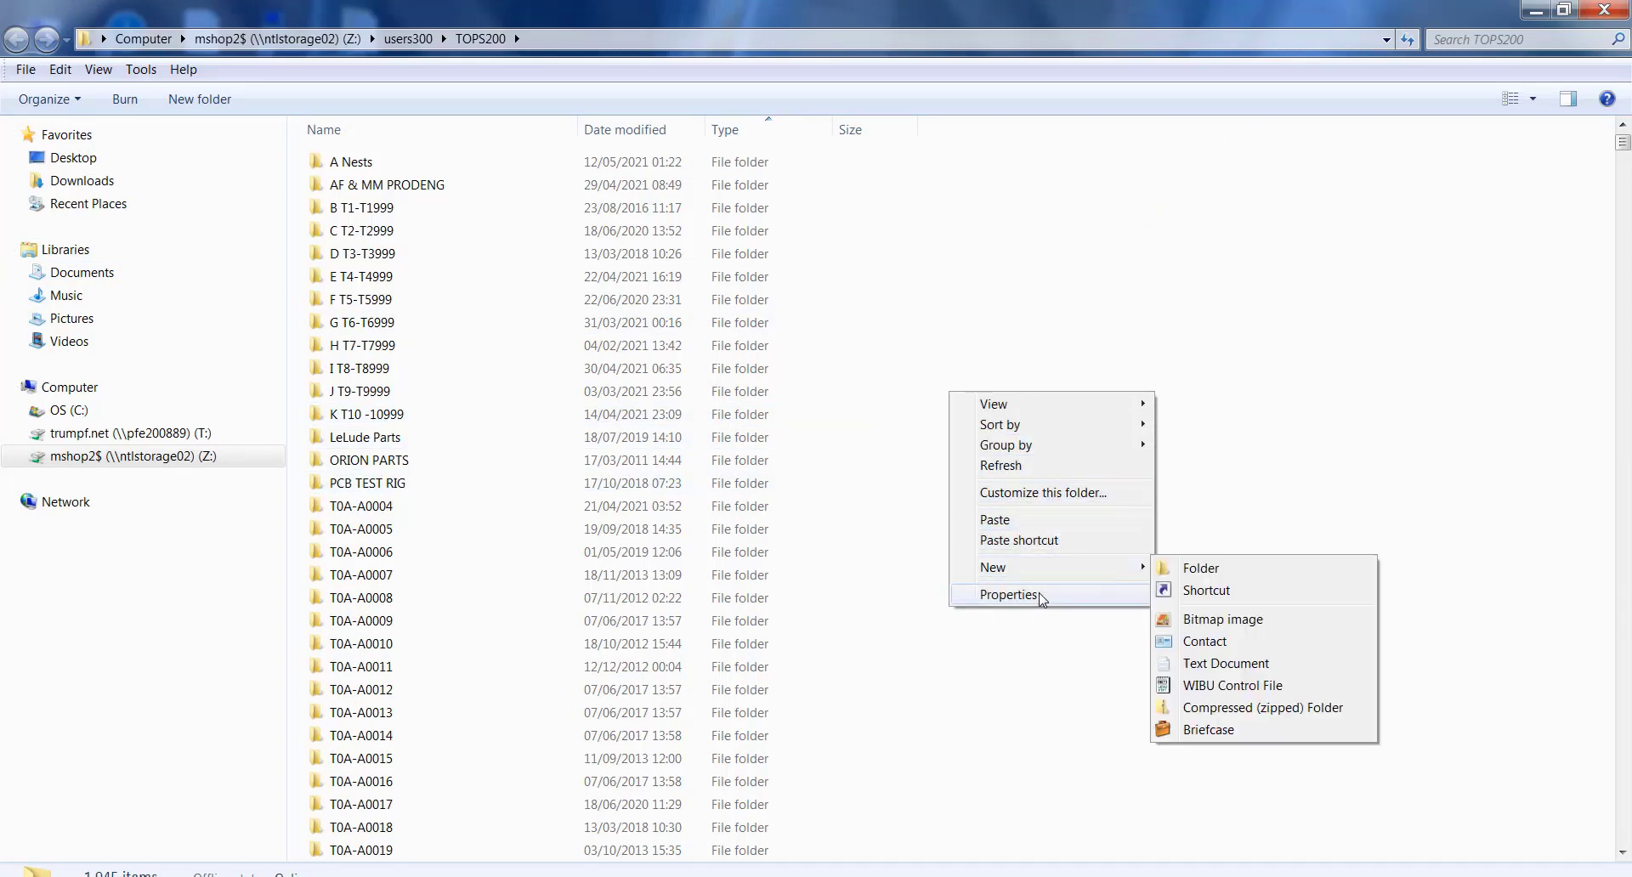
click(1028, 525)
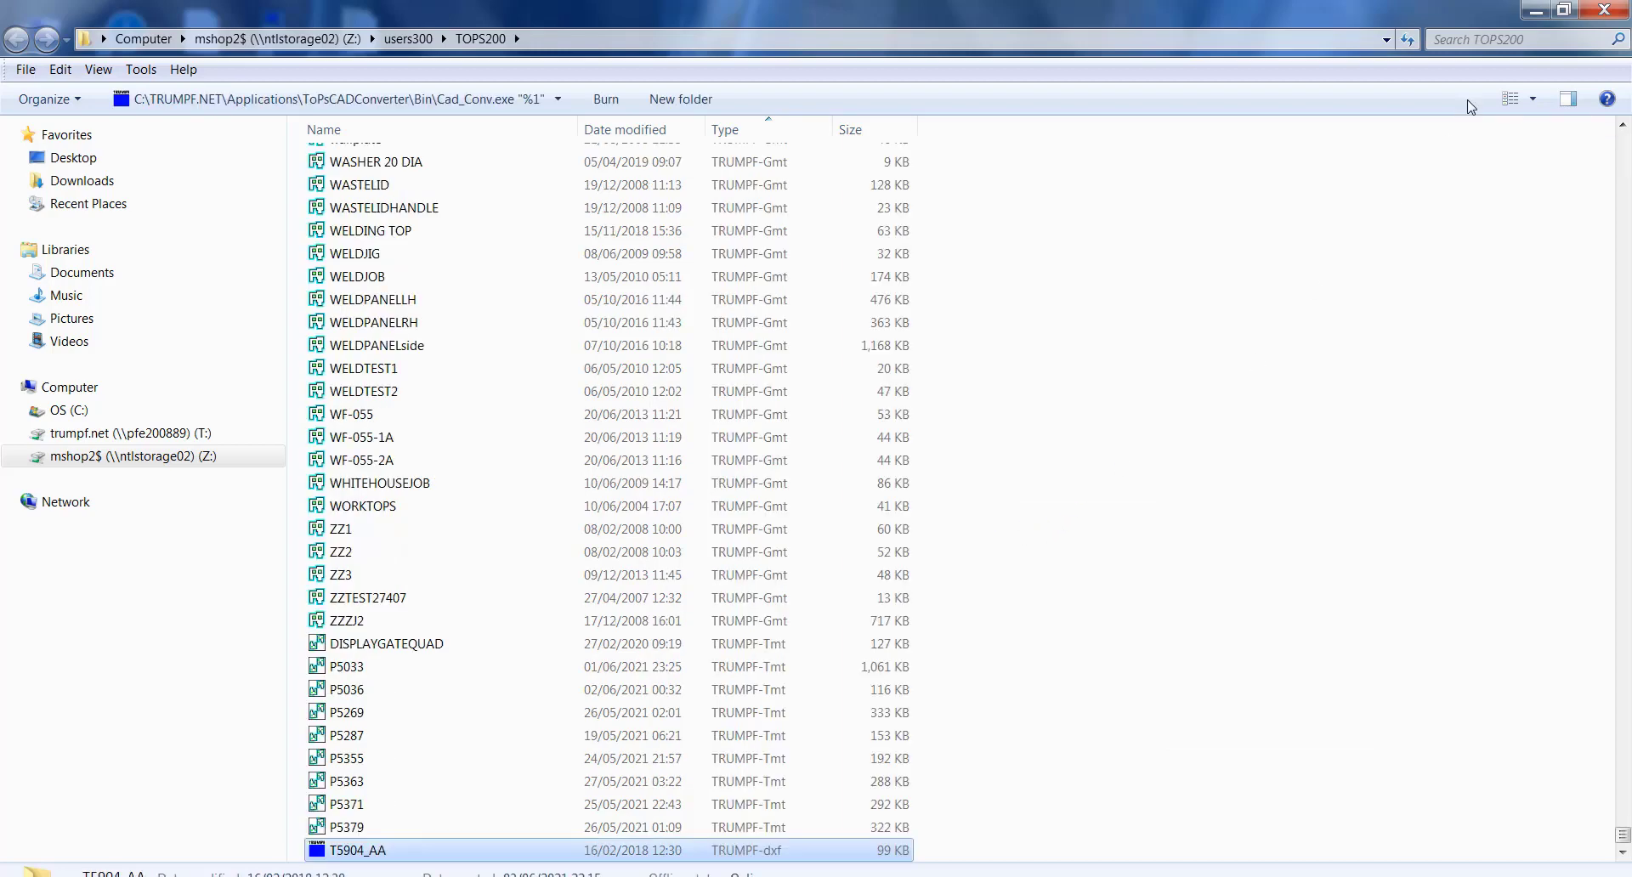
click(1605, 10)
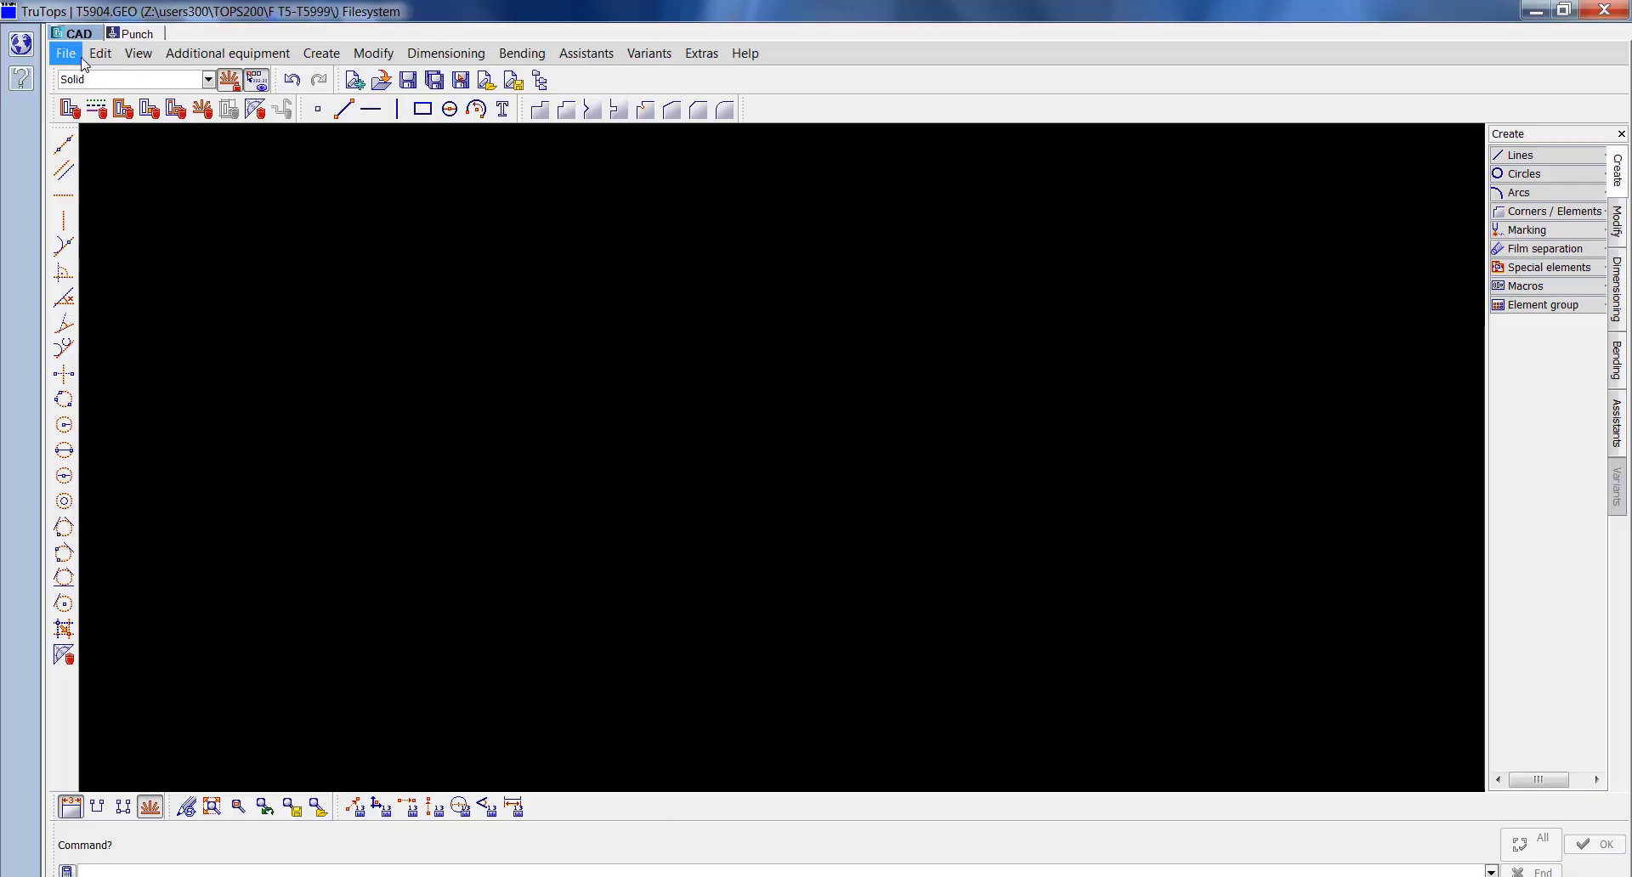
Open T5904_AA.dxf from TOPS200 with the file type set to DXF files (*.DXF).
click(380, 86)
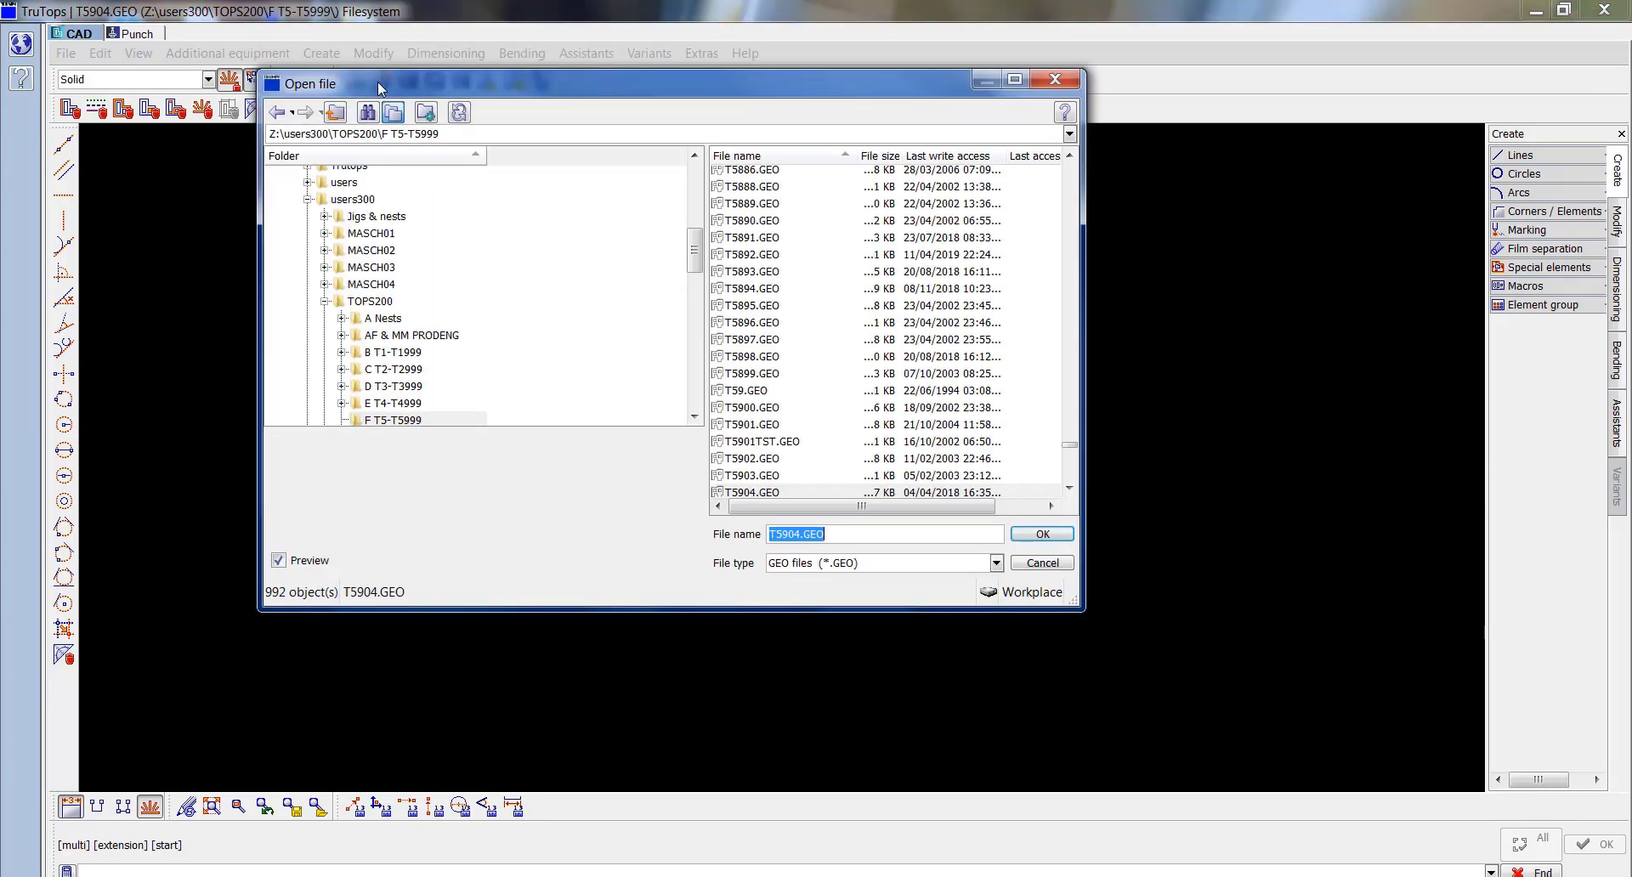
click(371, 301)
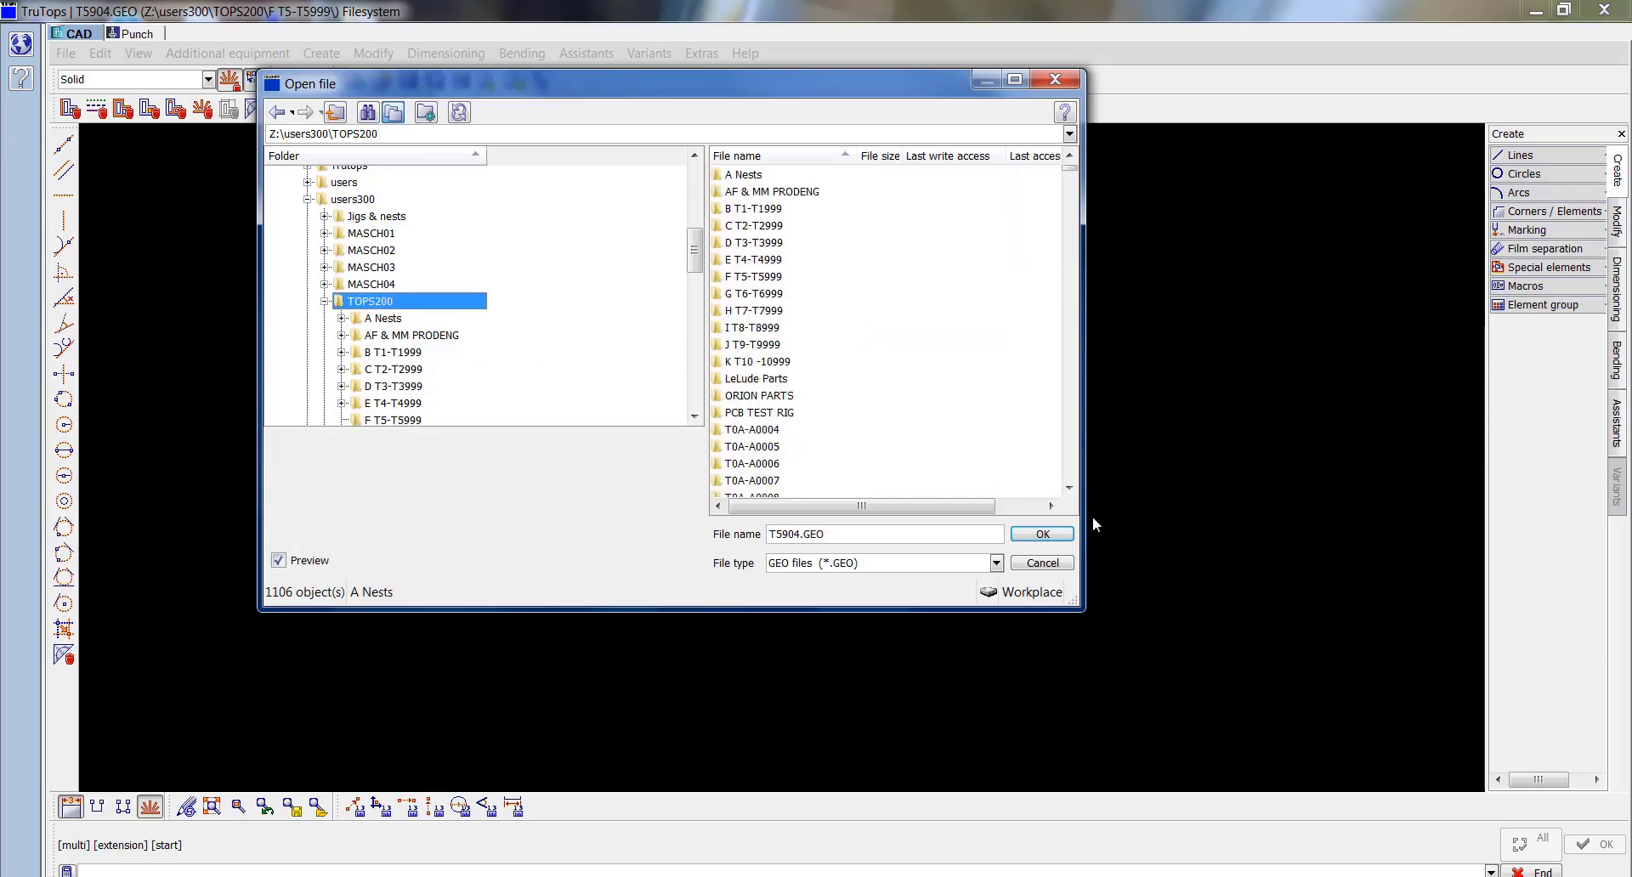
click(905, 567)
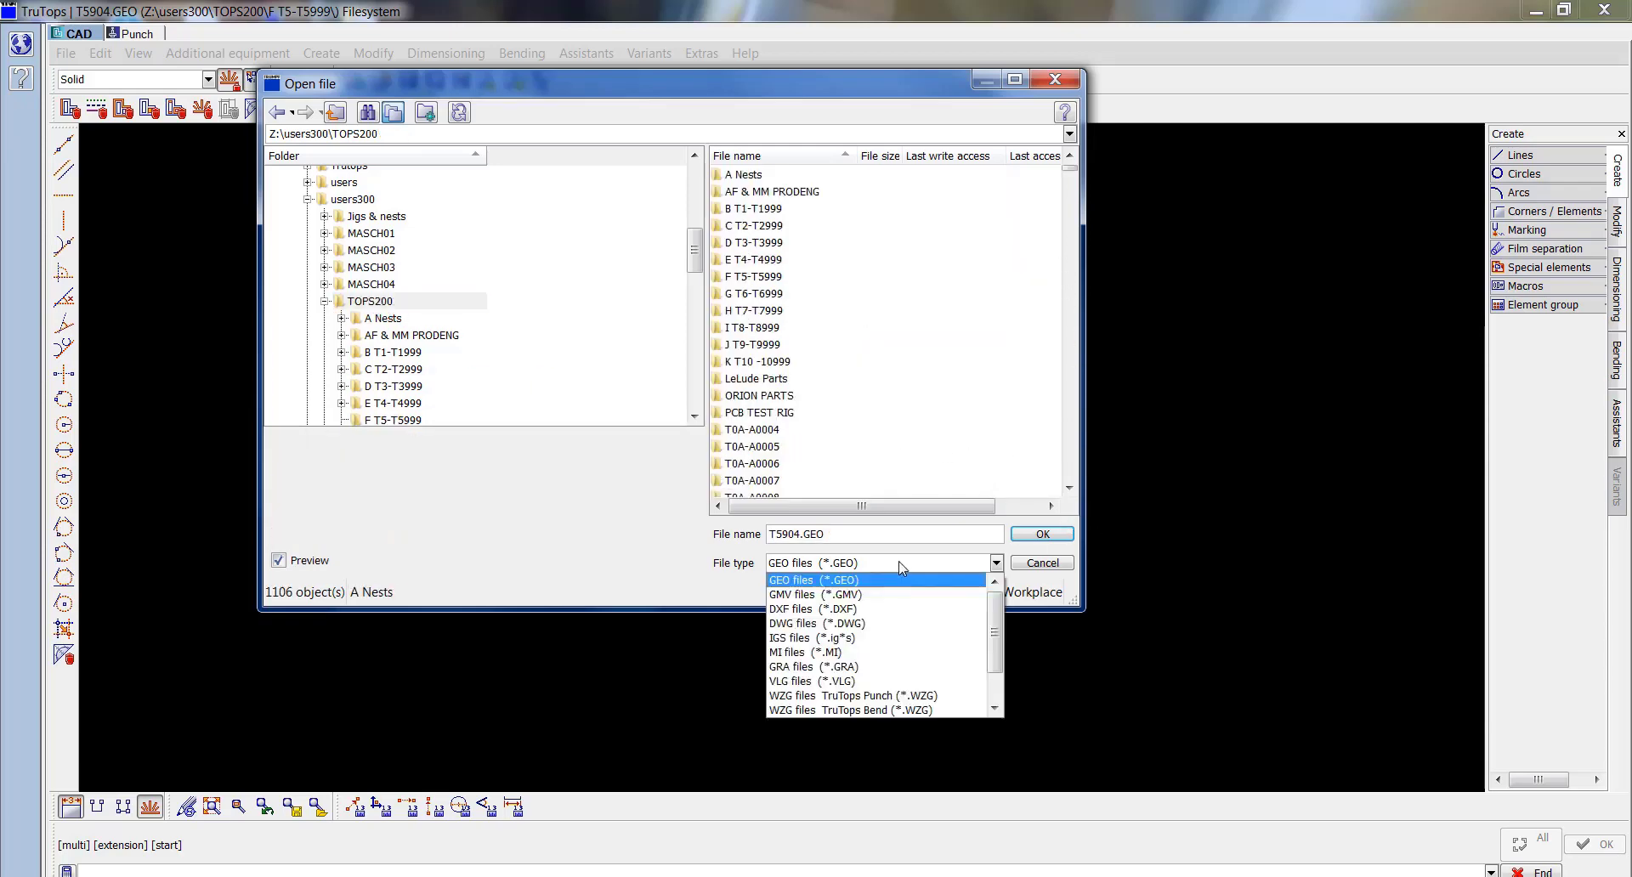
click(869, 611)
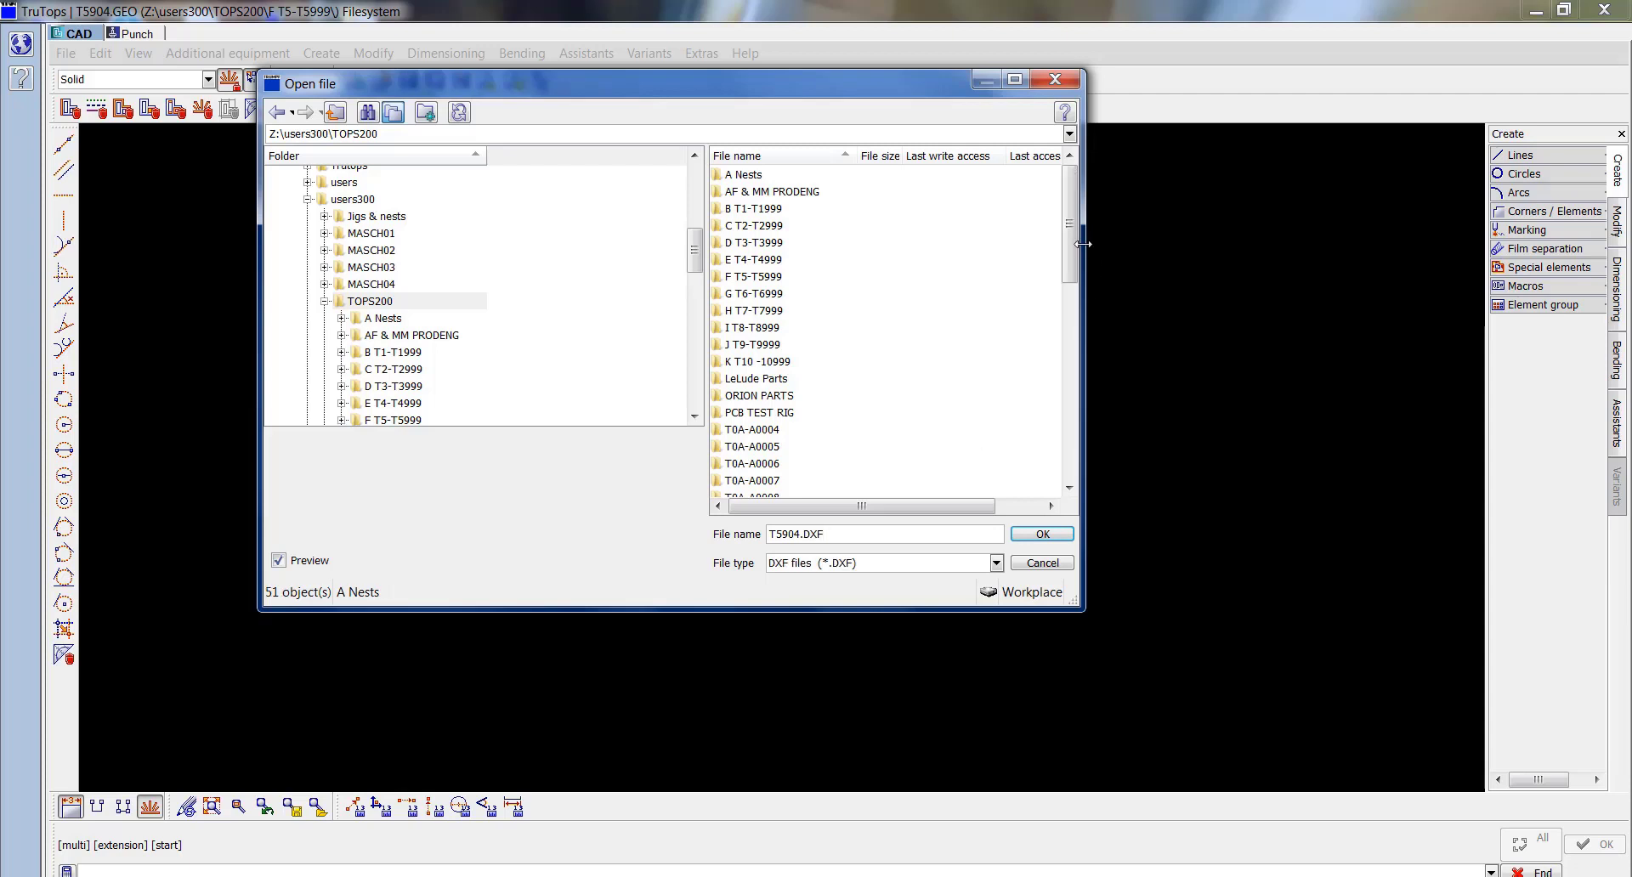
scroll(1106, 492, down, 10)
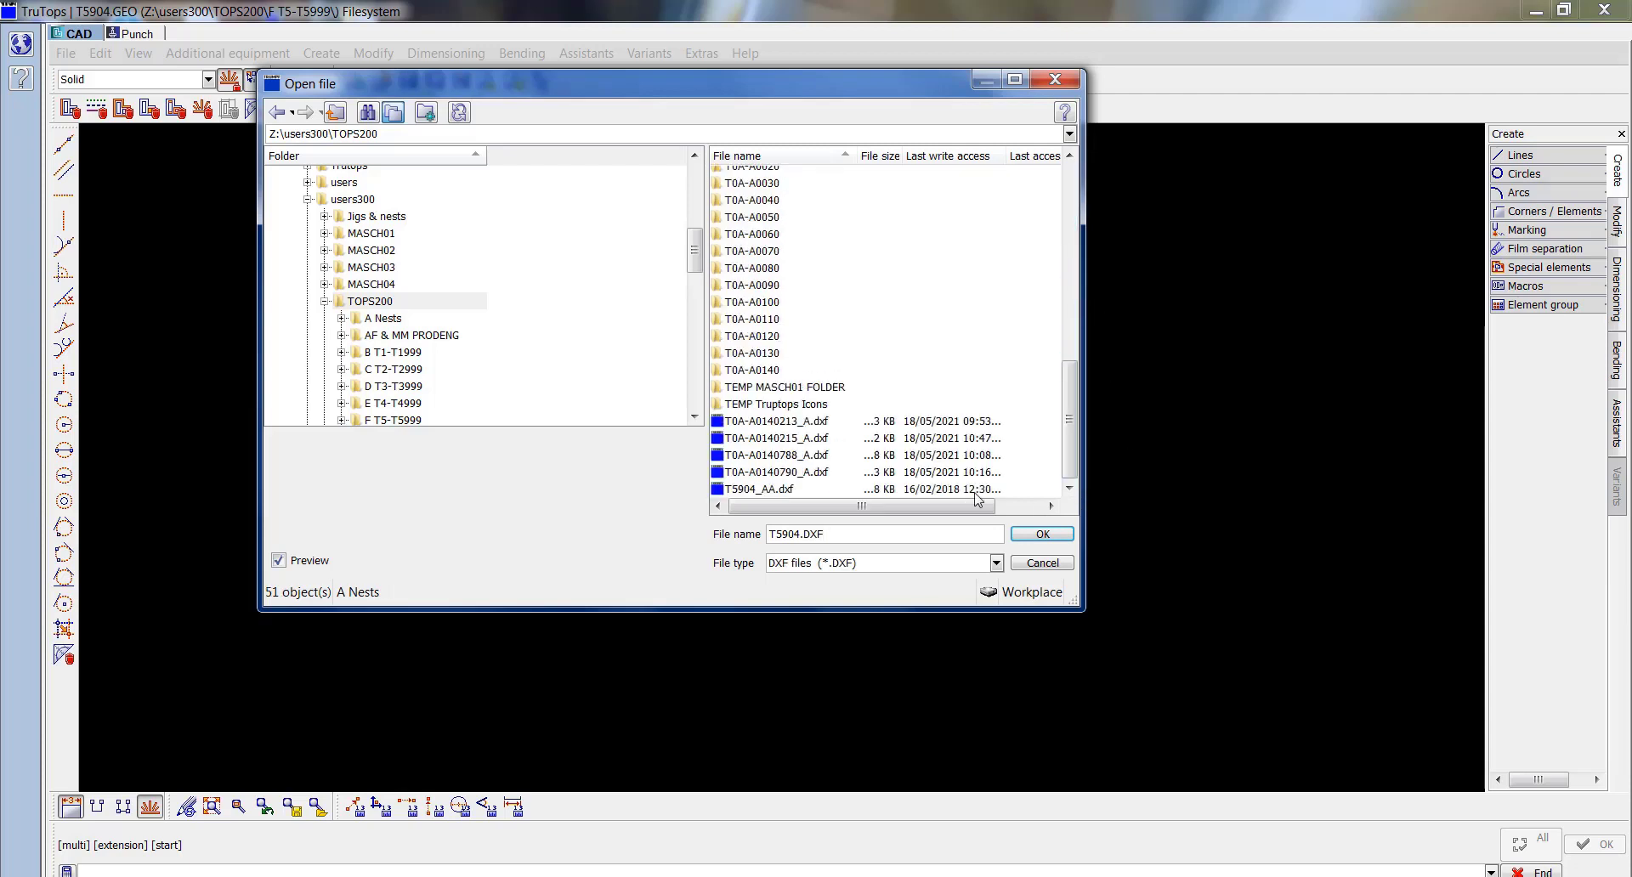
click(750, 490)
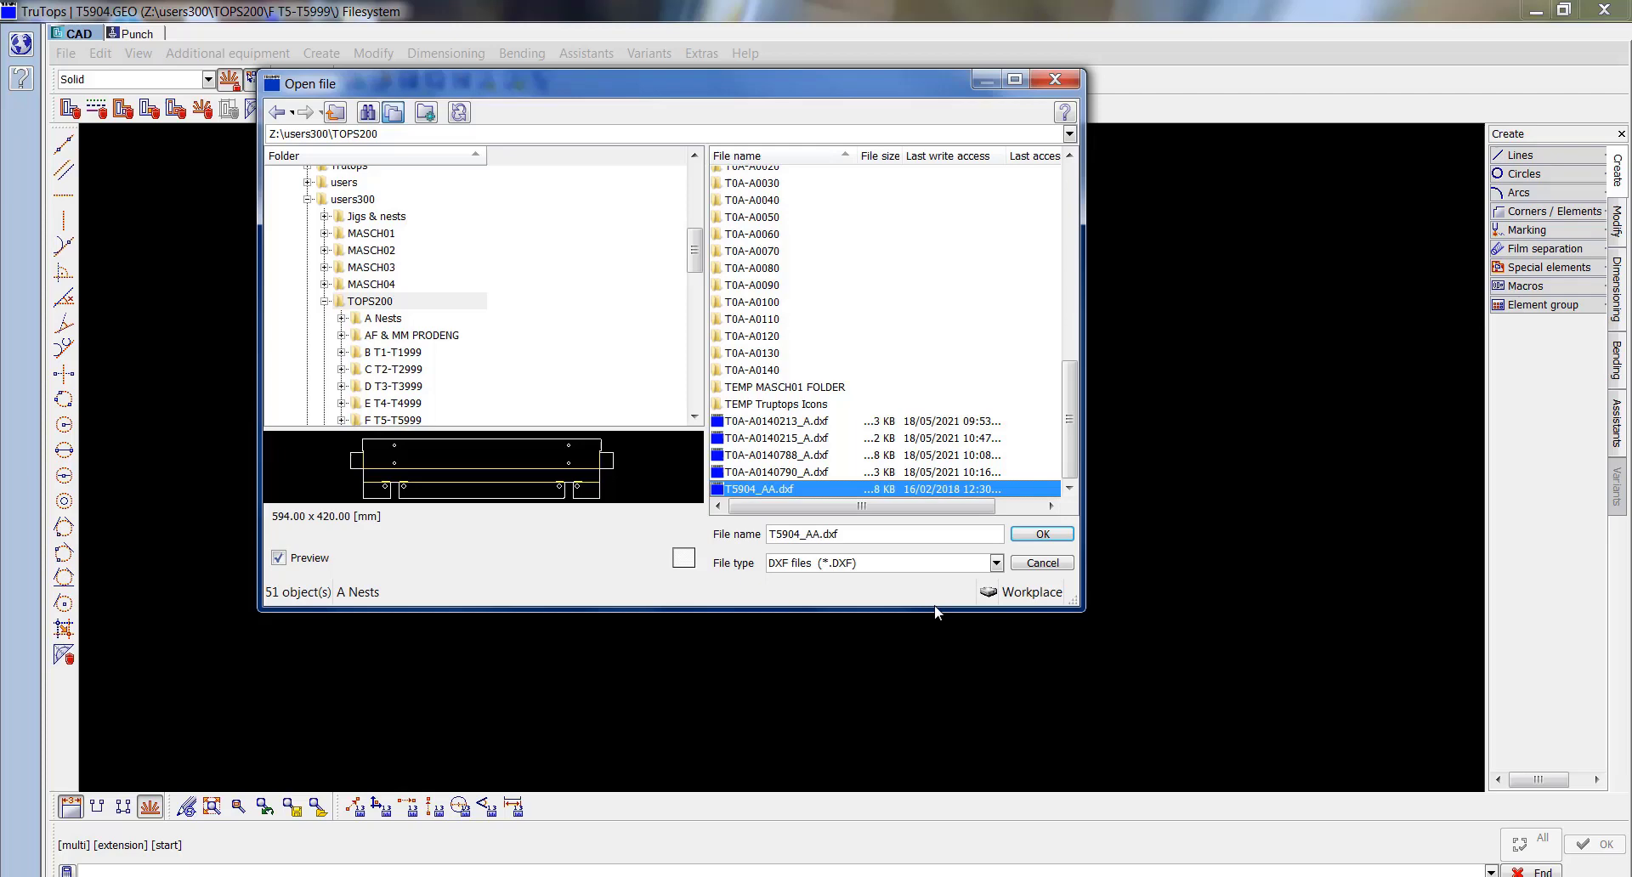
click(1043, 534)
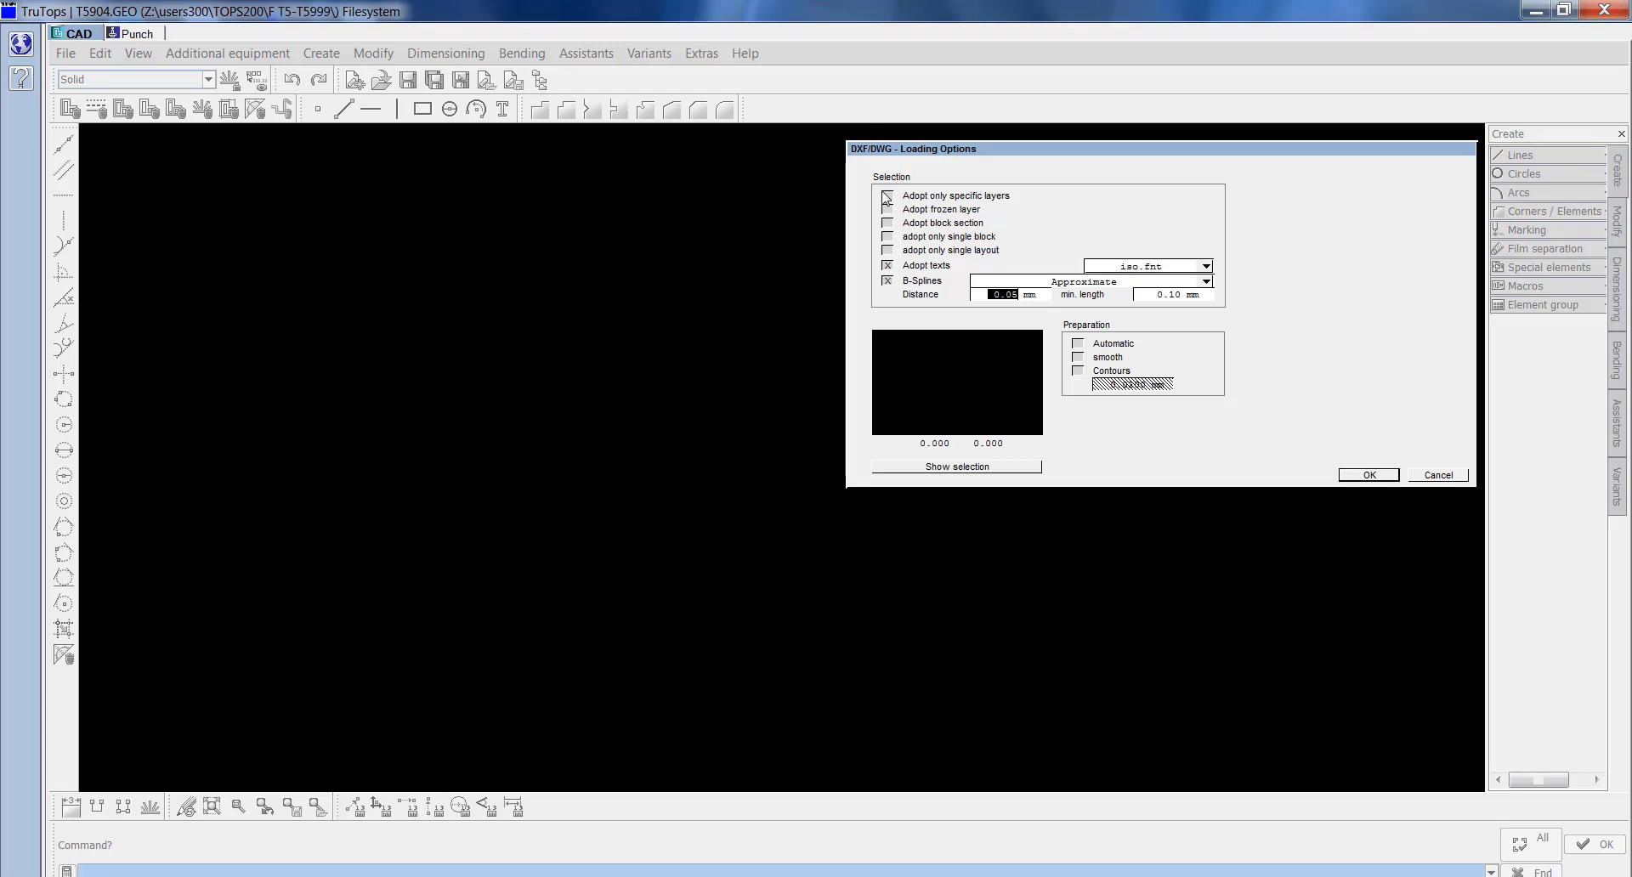
Import T5904_AA adopting only the OL layer.
click(887, 196)
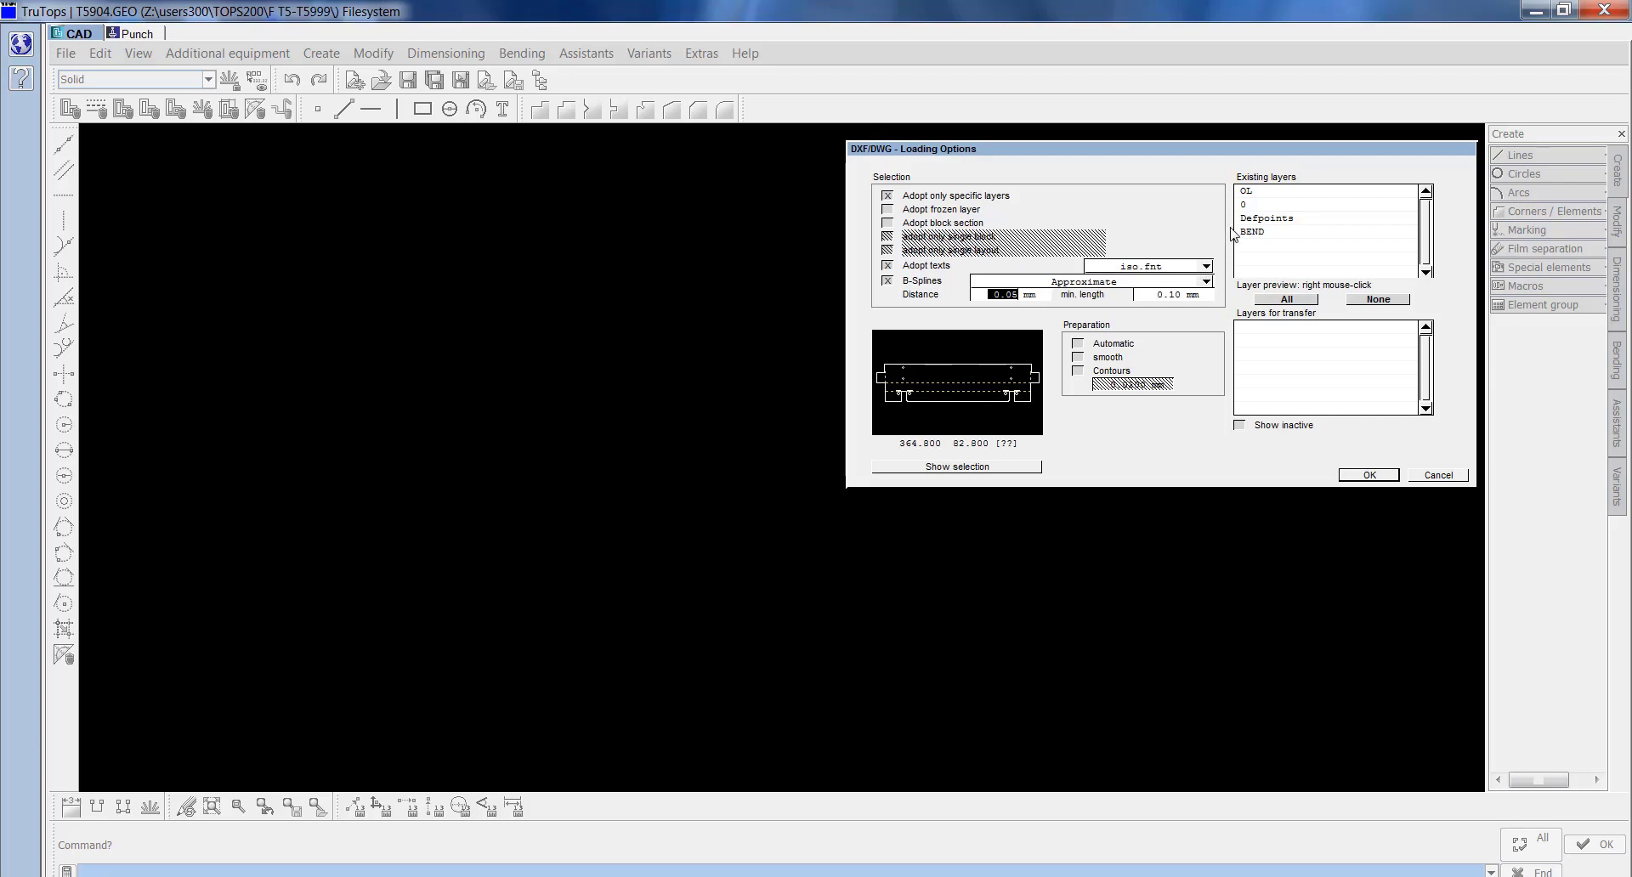
double_click(1257, 192)
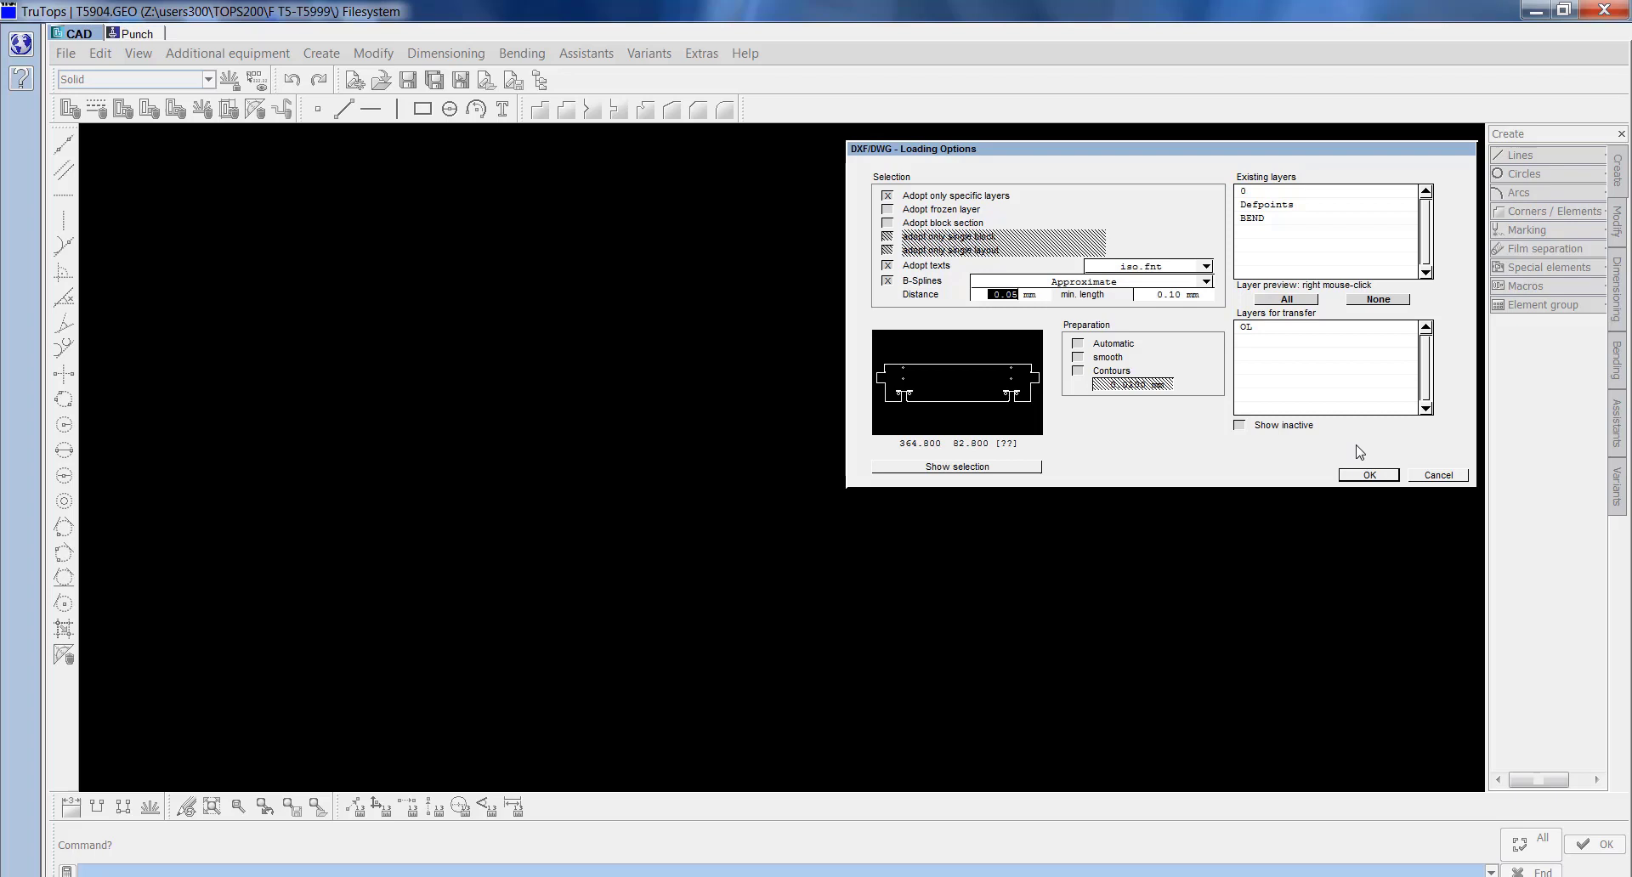
click(1369, 474)
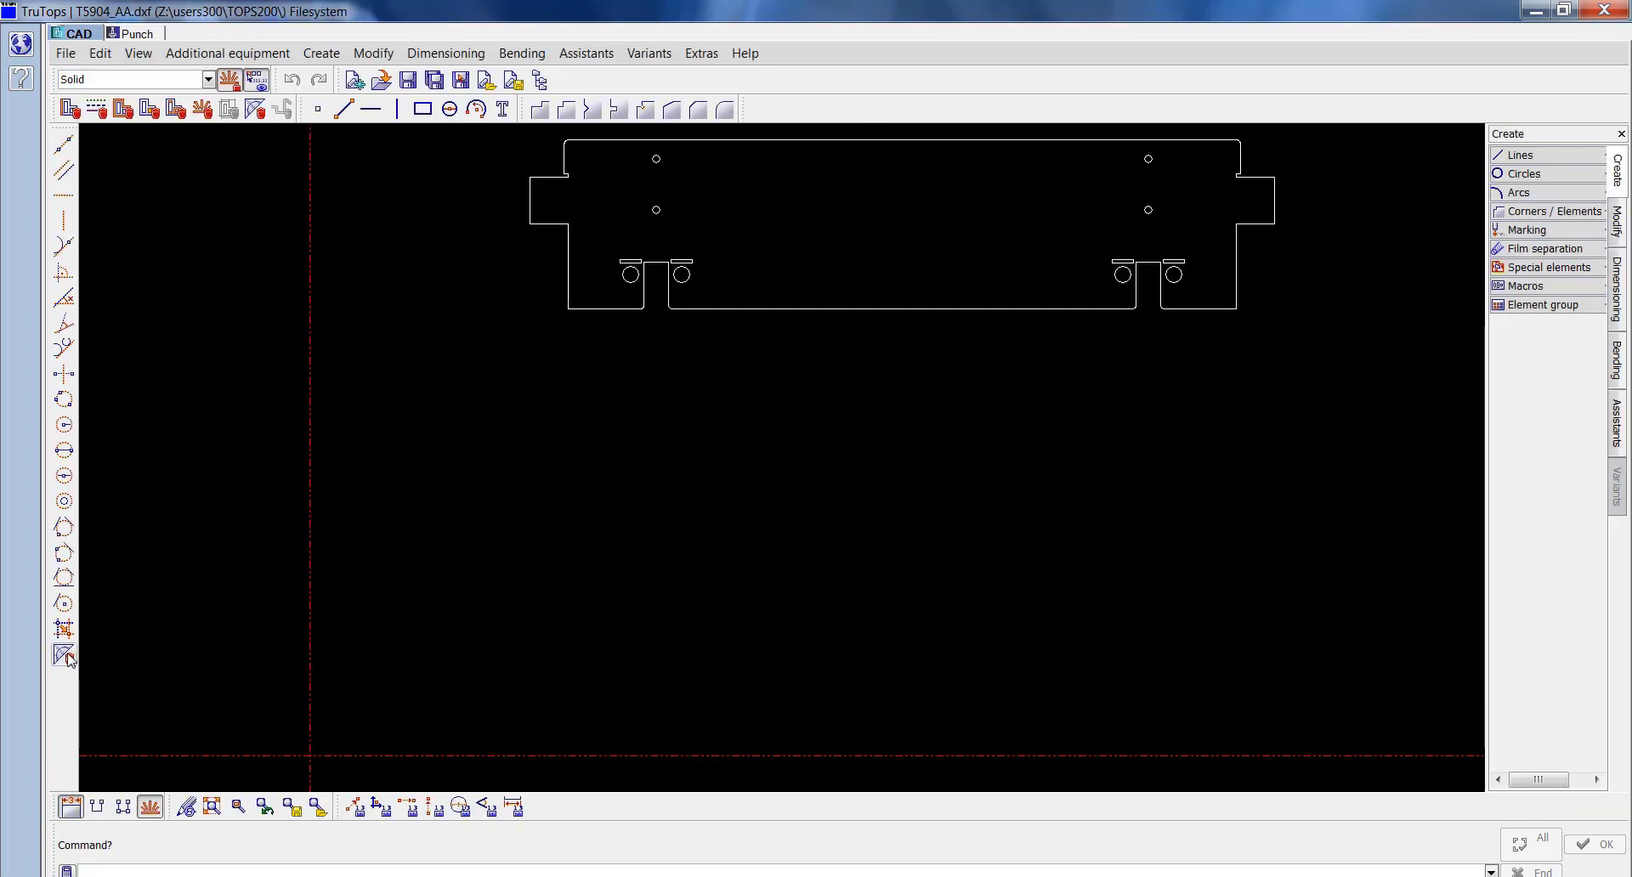
Delete all construction lines, zoom to fit the part, and briefly show all contour points.
click(66, 656)
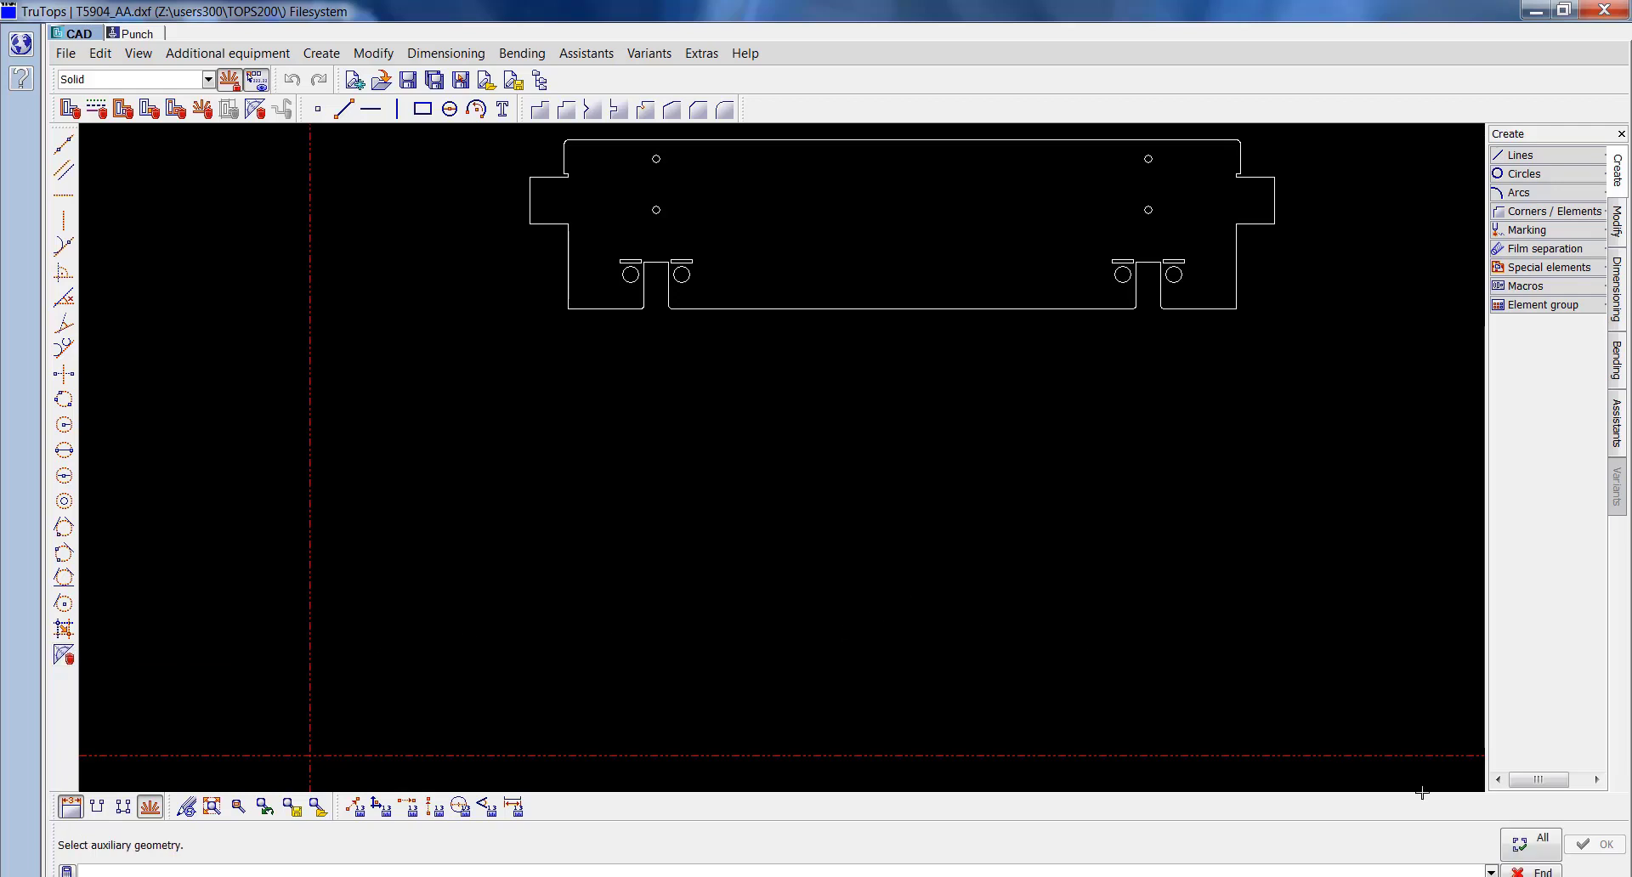
click(1541, 846)
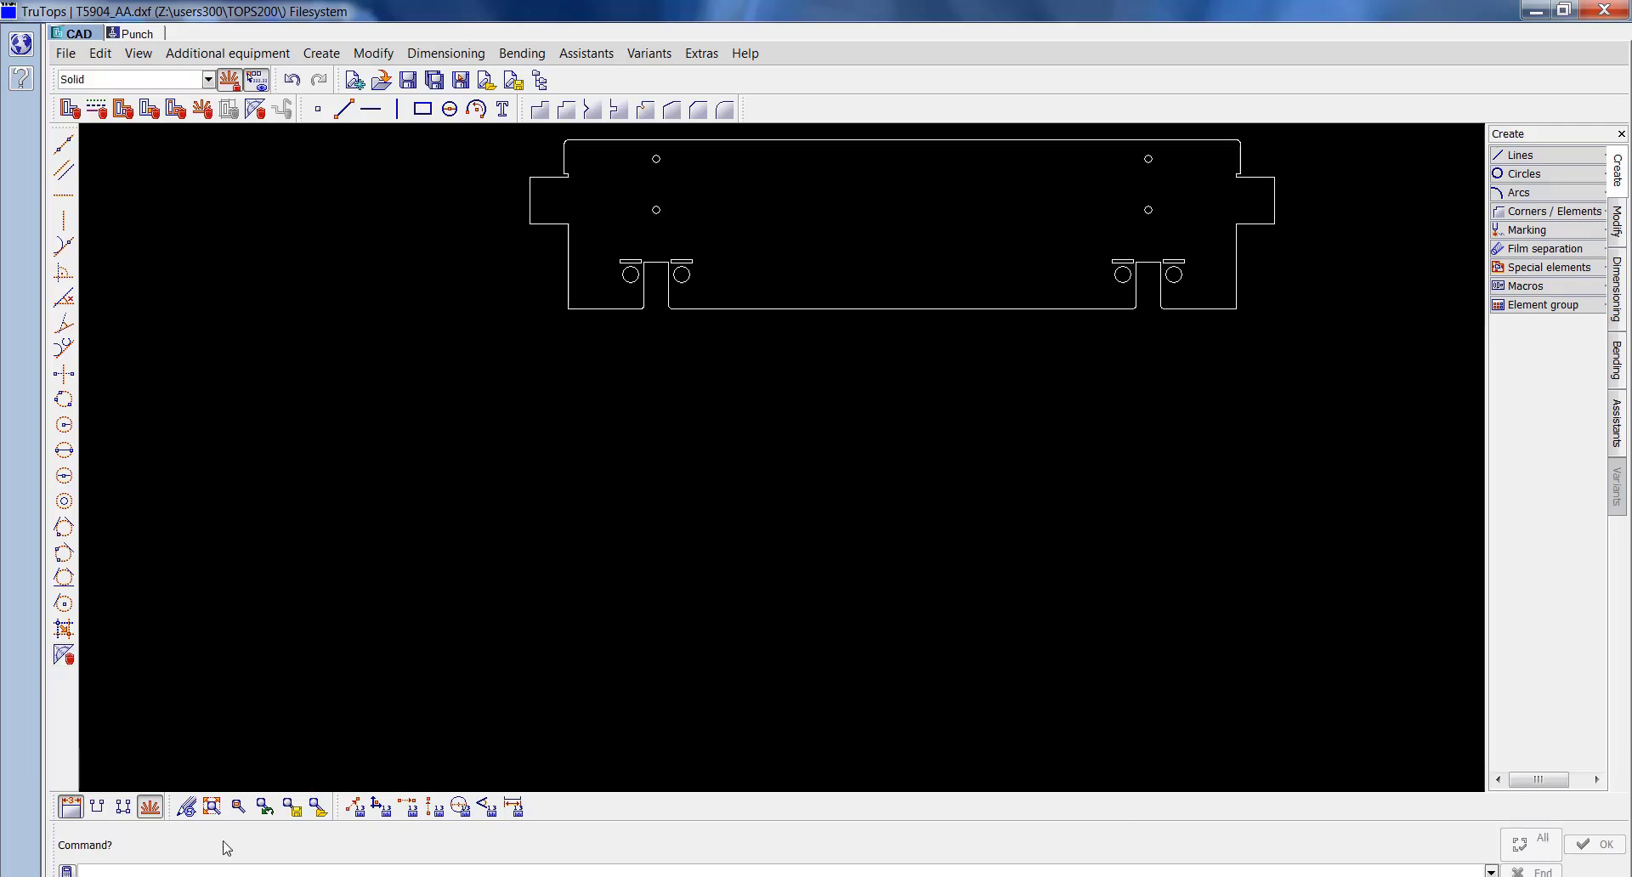
click(213, 810)
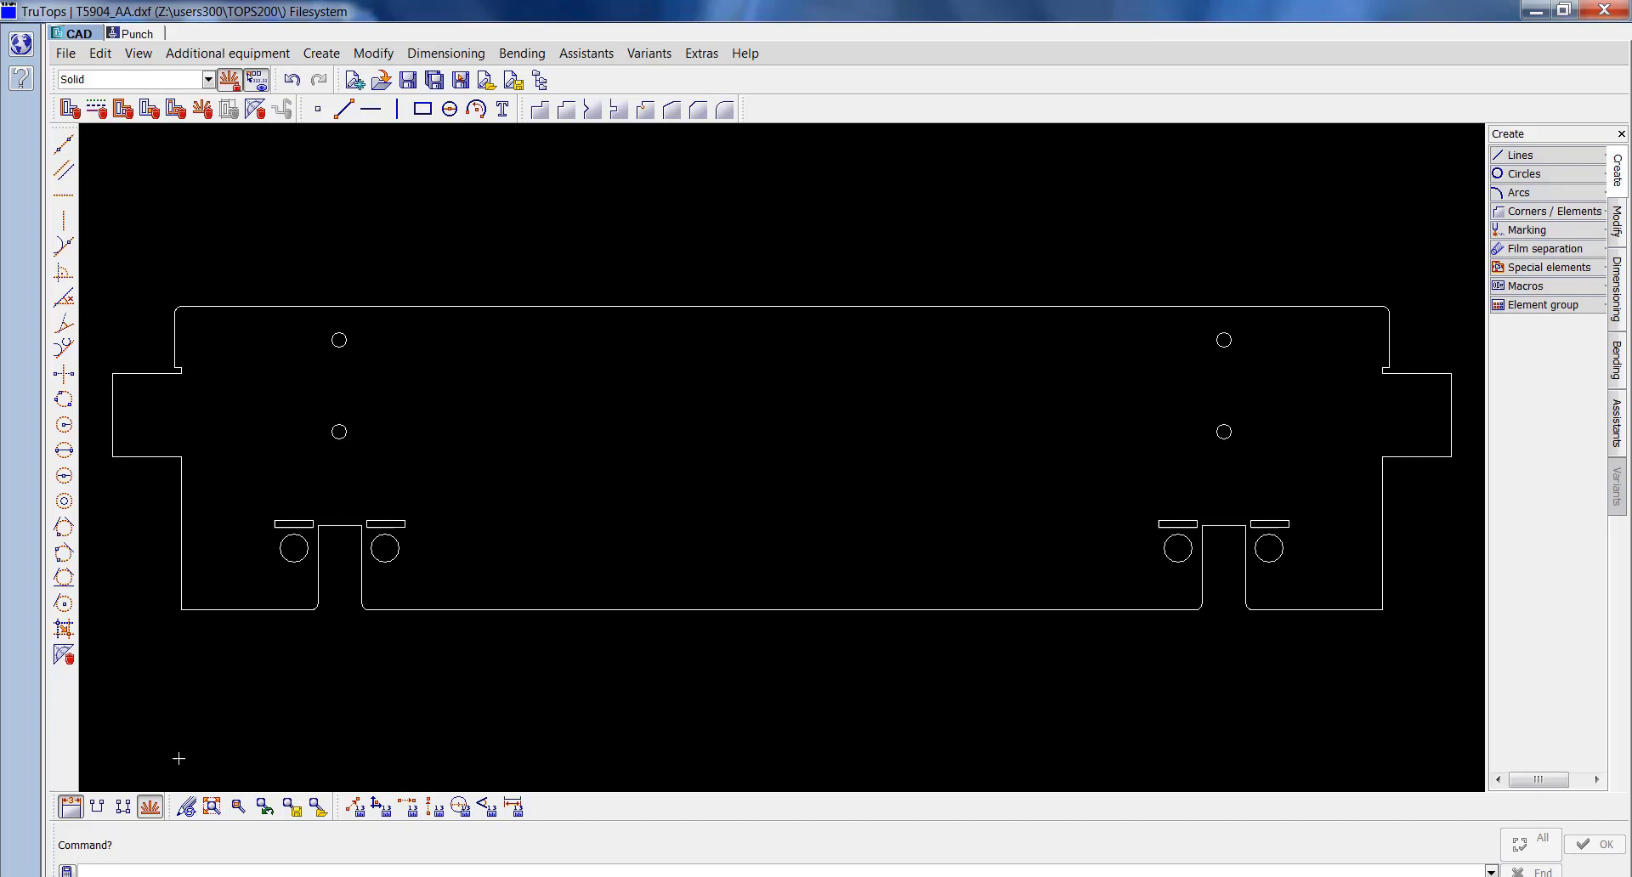
click(126, 812)
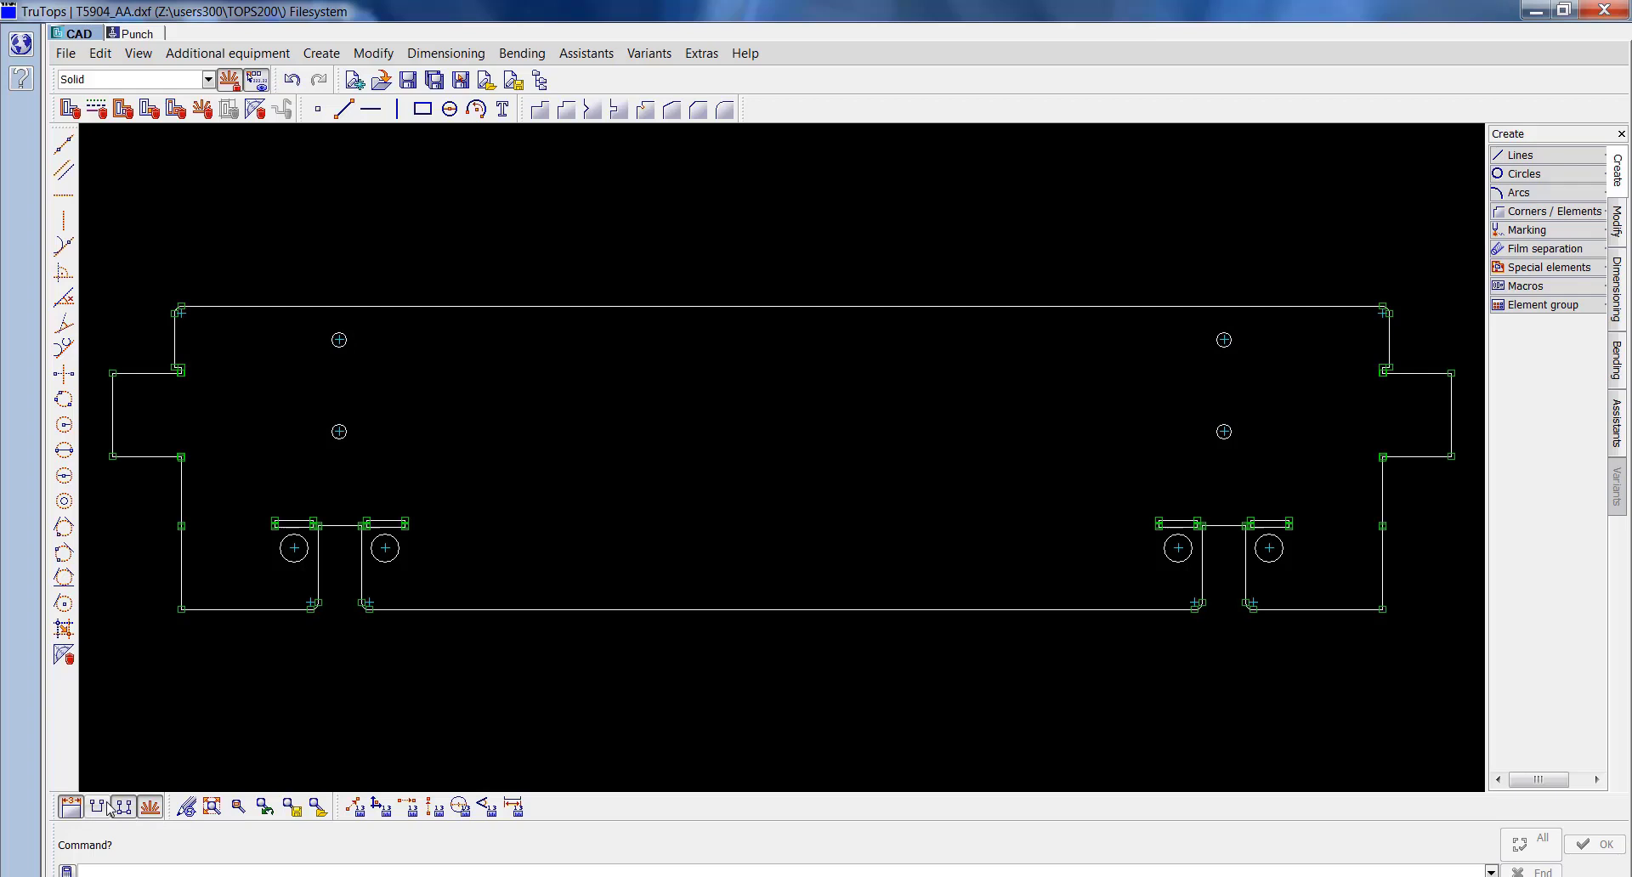
click(95, 809)
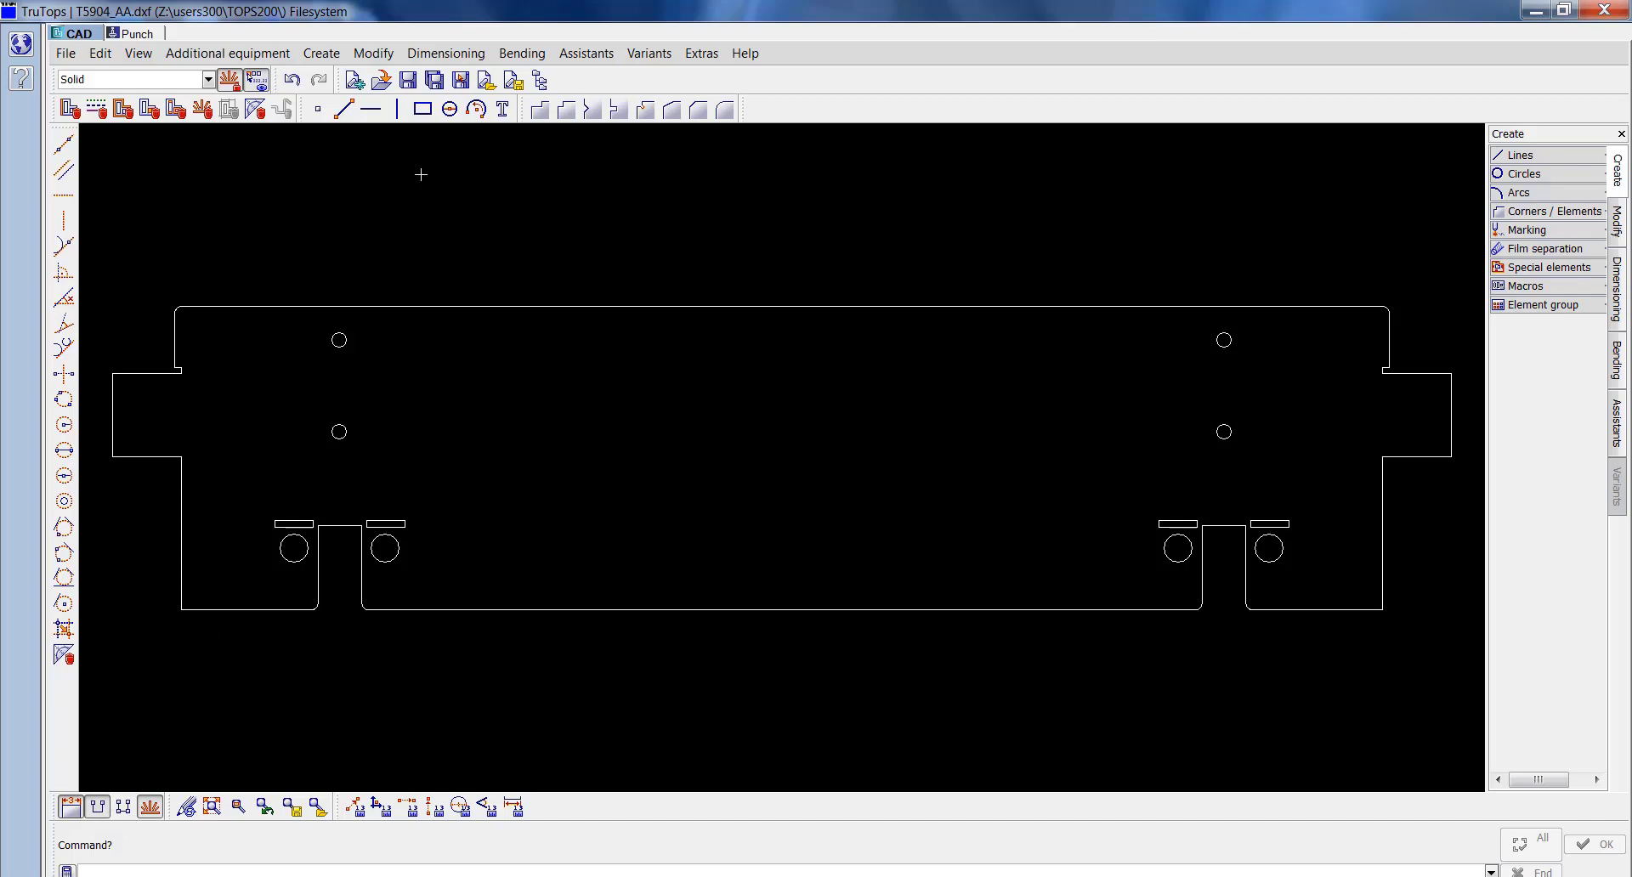
Save the part as T5904 in the F T5-T5999 folder, removing _AA from the name.
click(65, 53)
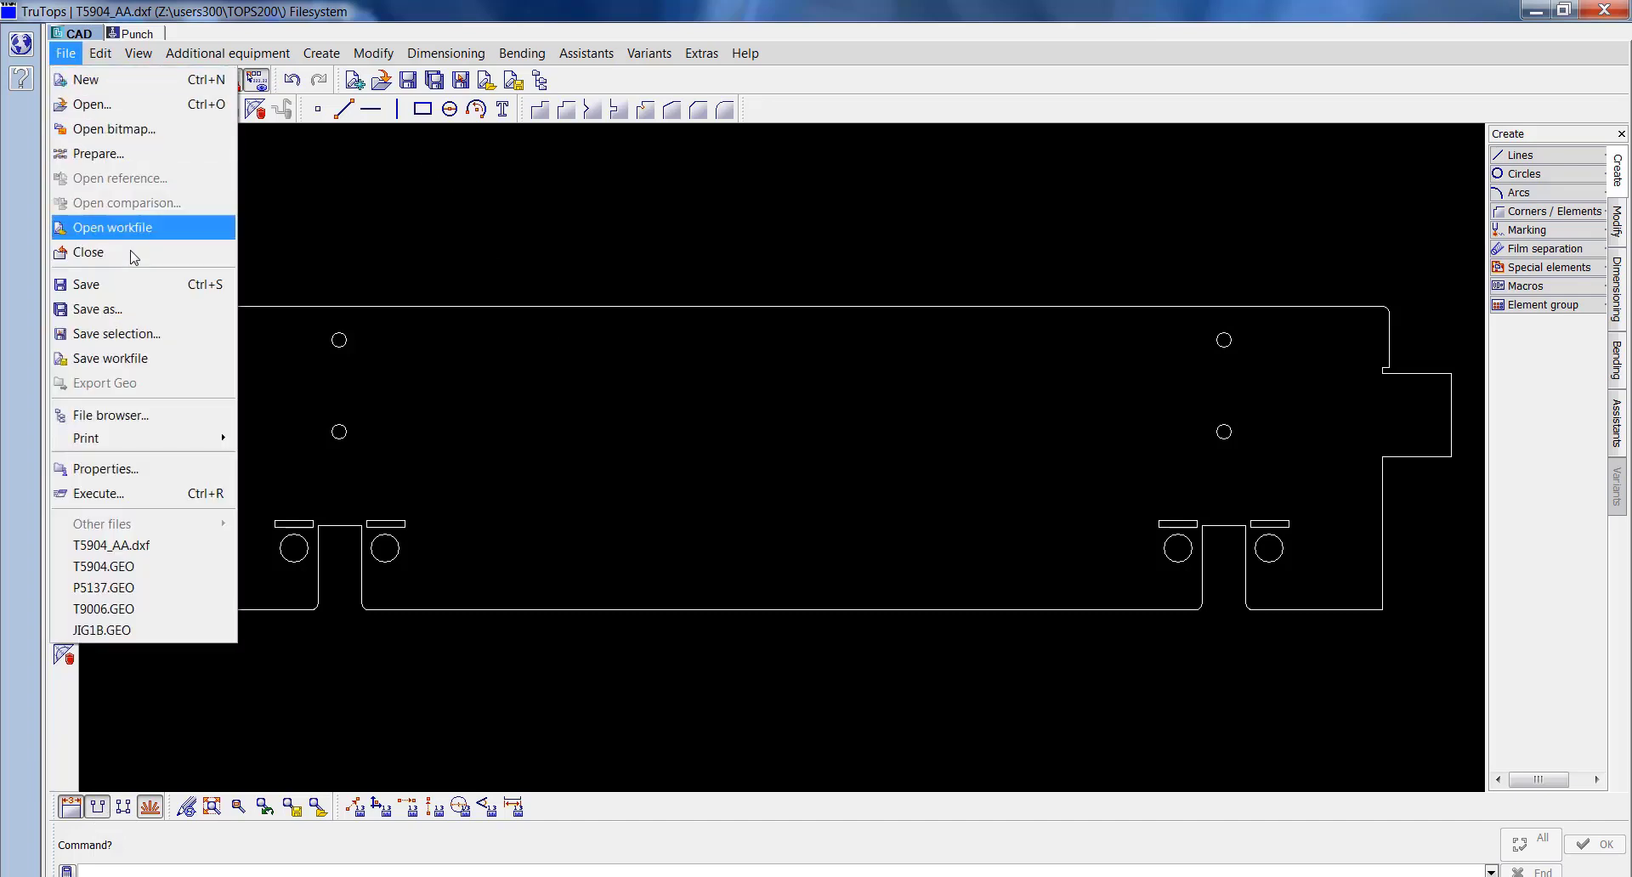
click(130, 309)
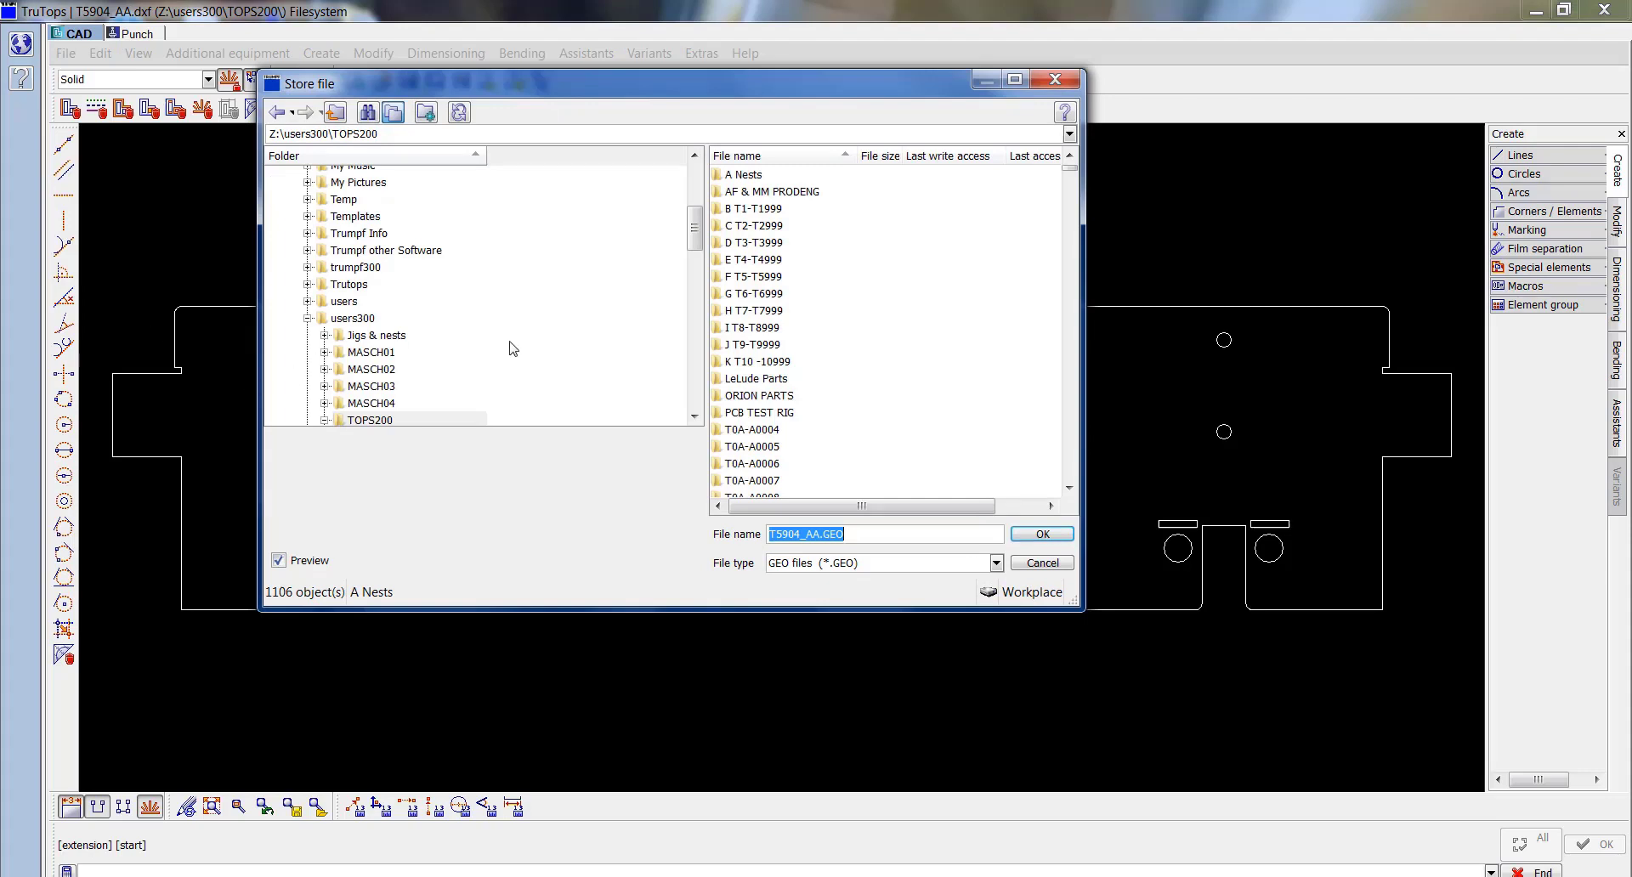
scroll(510, 350, down, 12)
scroll(512, 348, up, 8)
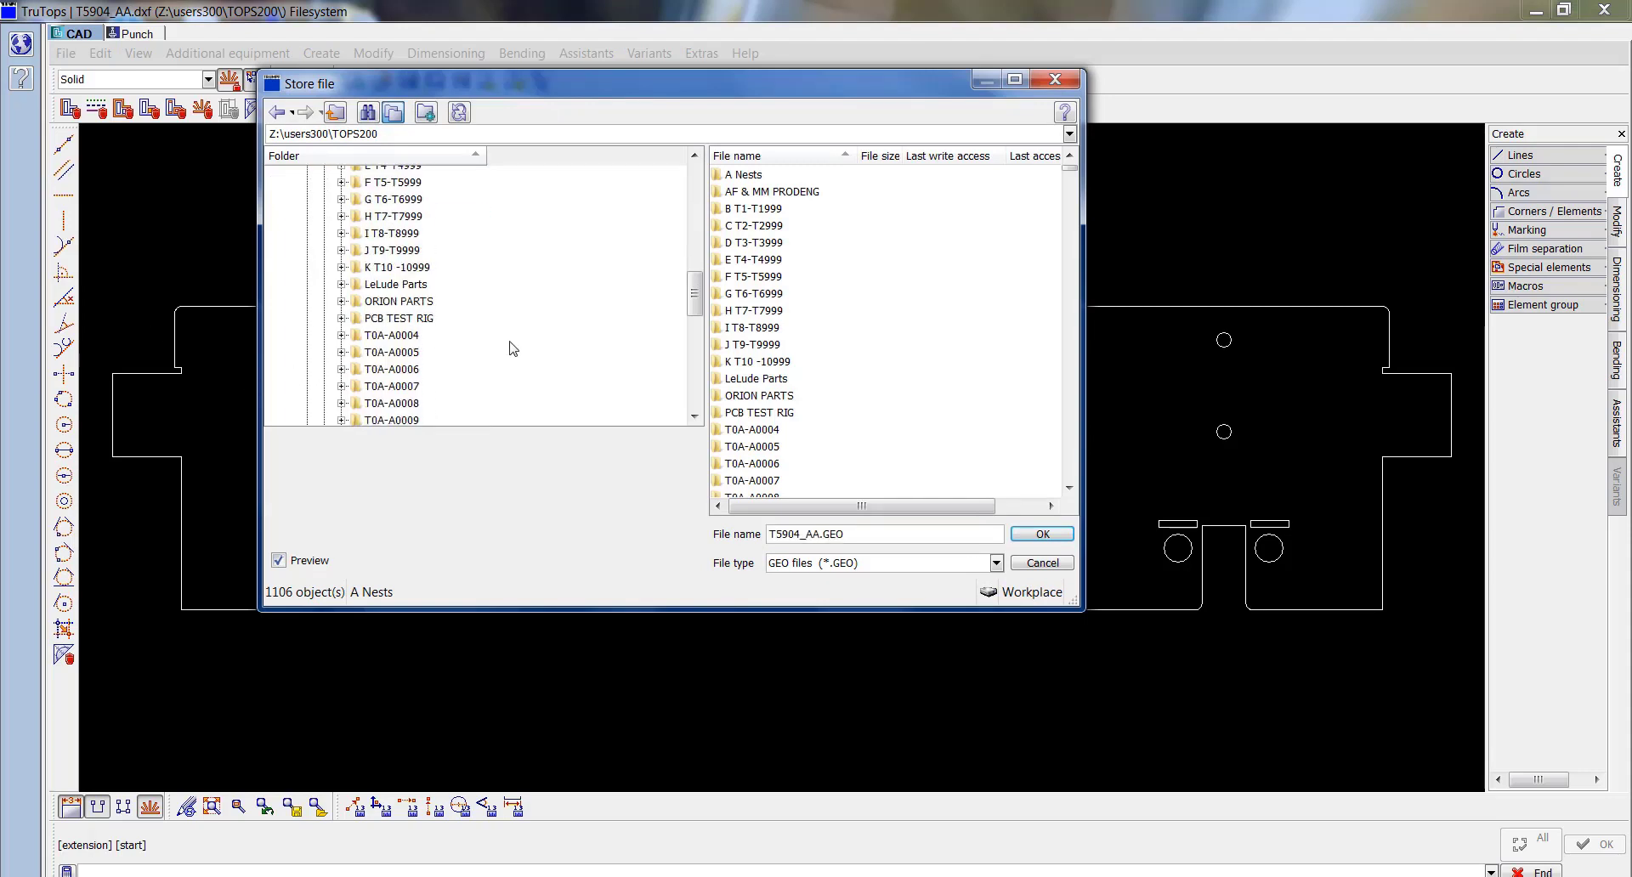
click(399, 285)
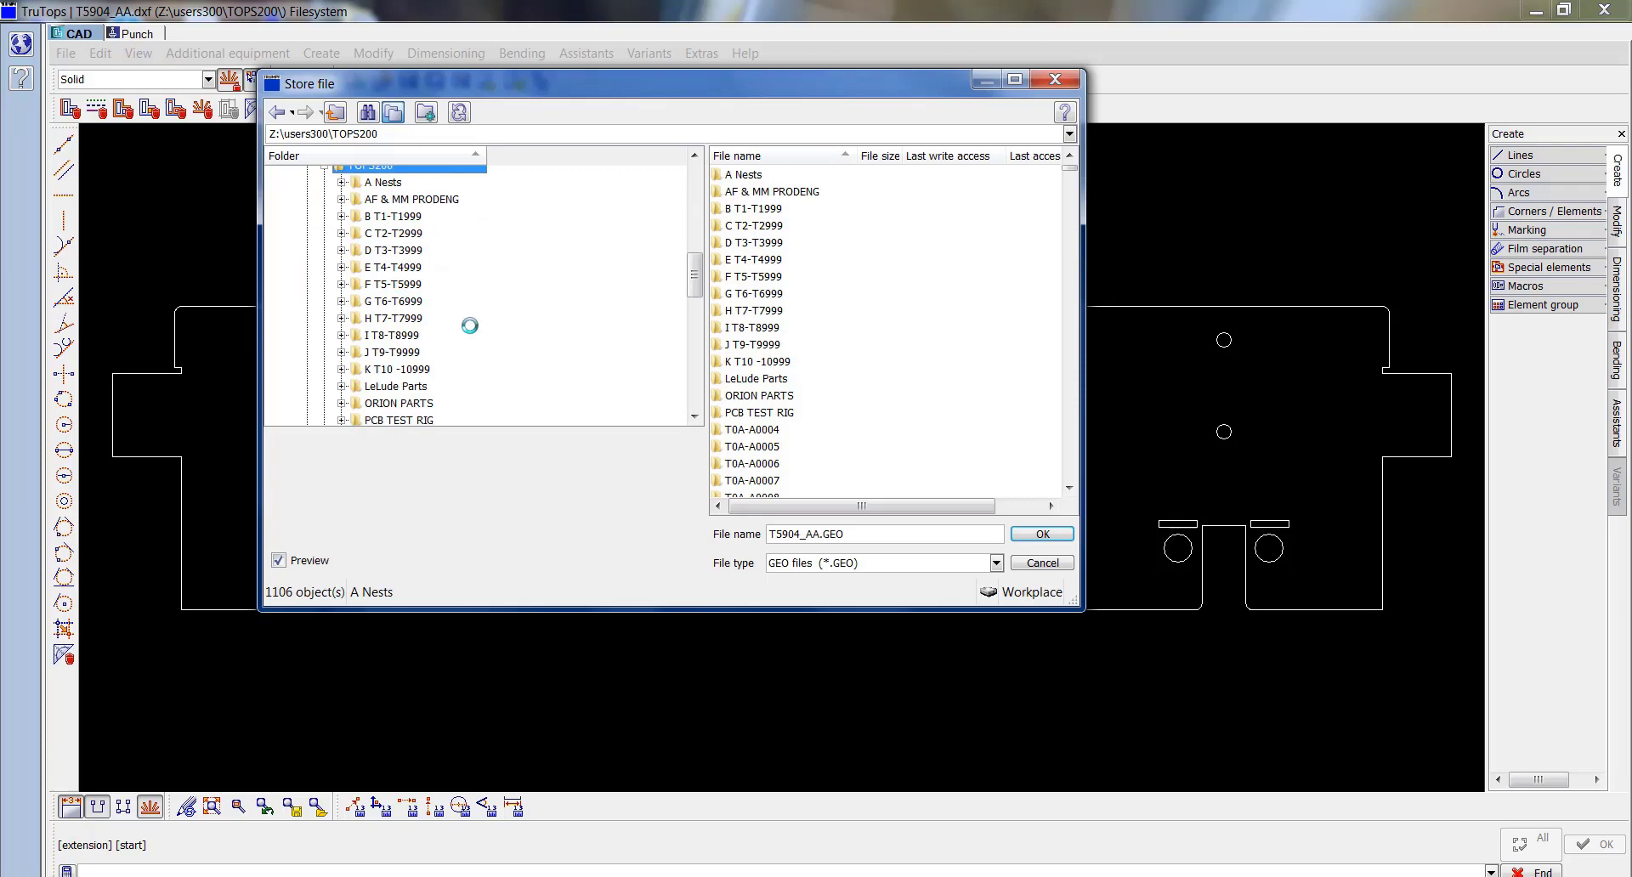
click(821, 534)
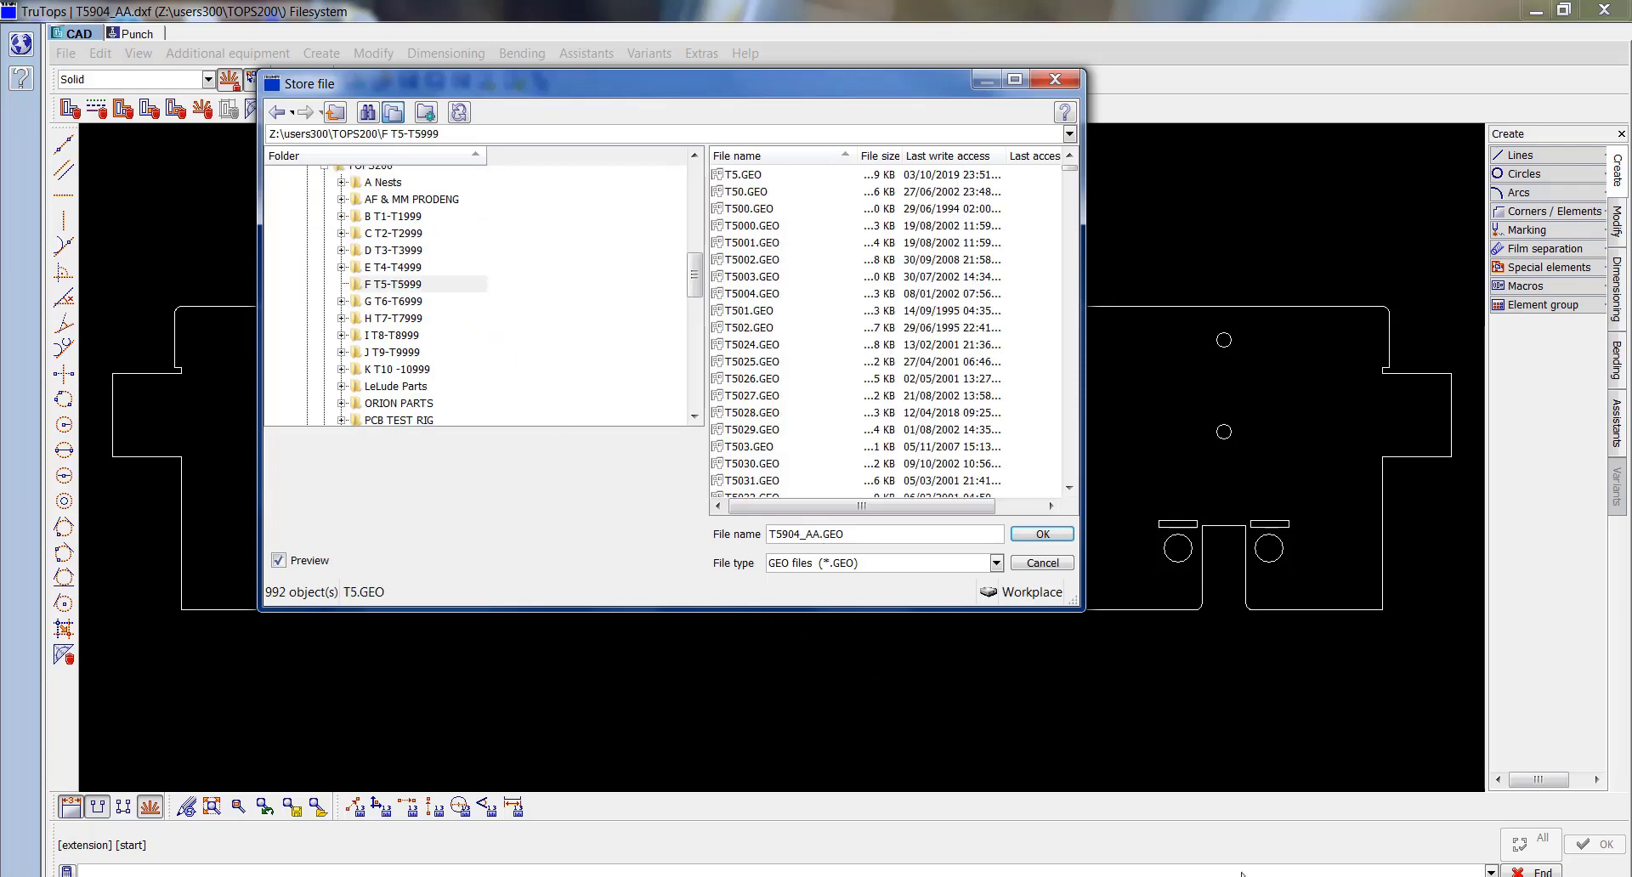
key(BackSpace)
key(BackSpace)
key(BackSpace)
Confirm T5904.GEO, then enter the programmer's initials and 2 mm material thickness in File information.
click(1066, 539)
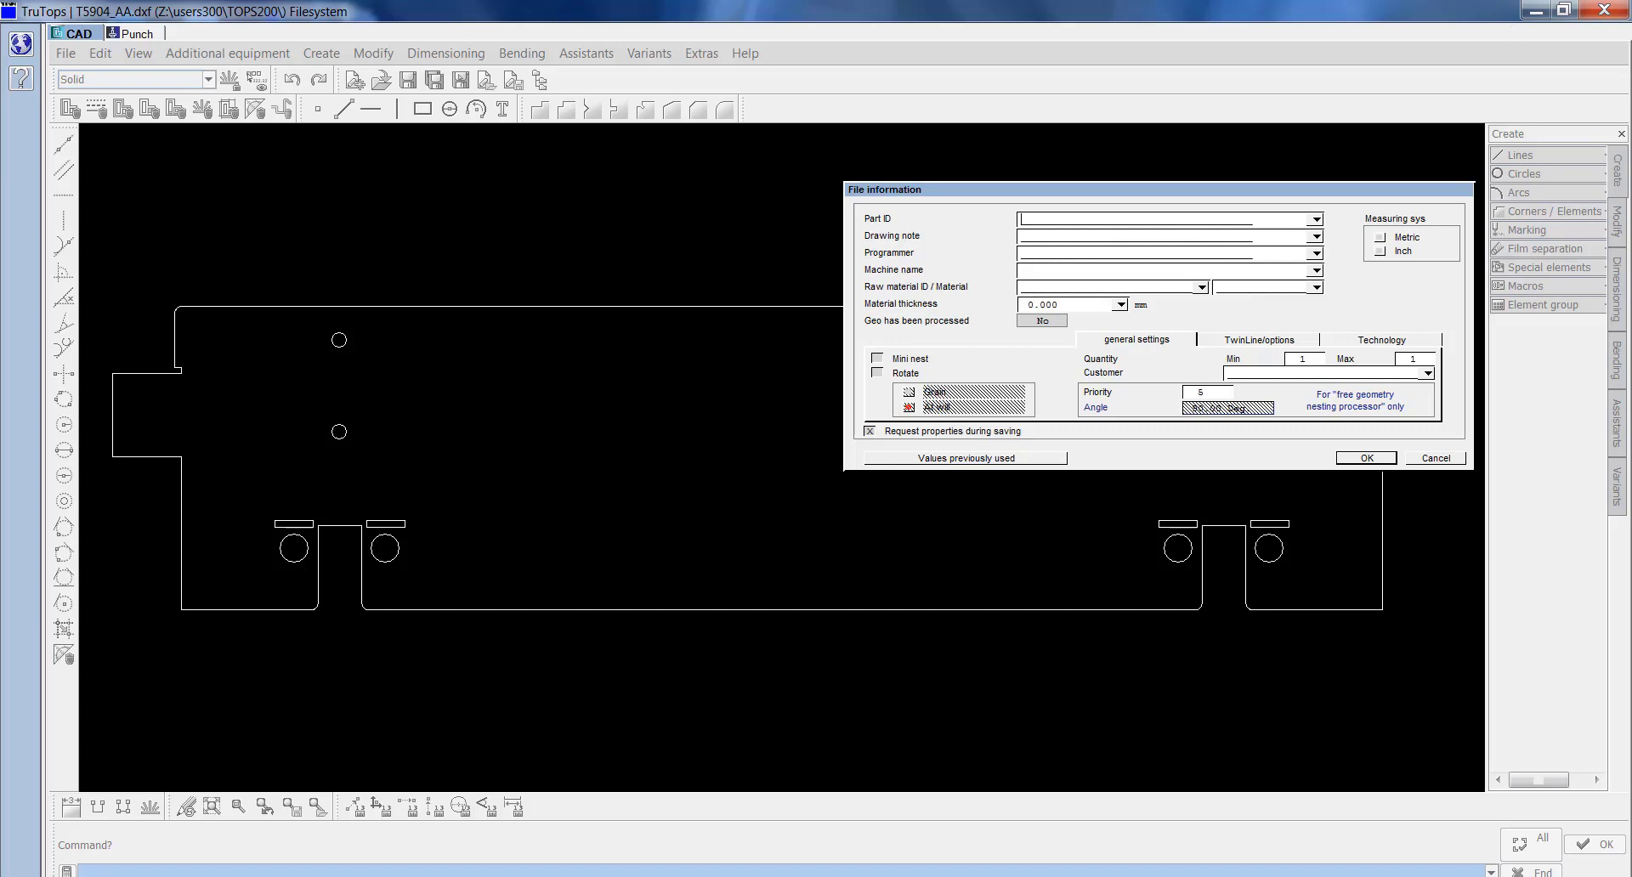
click(1627, 872)
click(1628, 872)
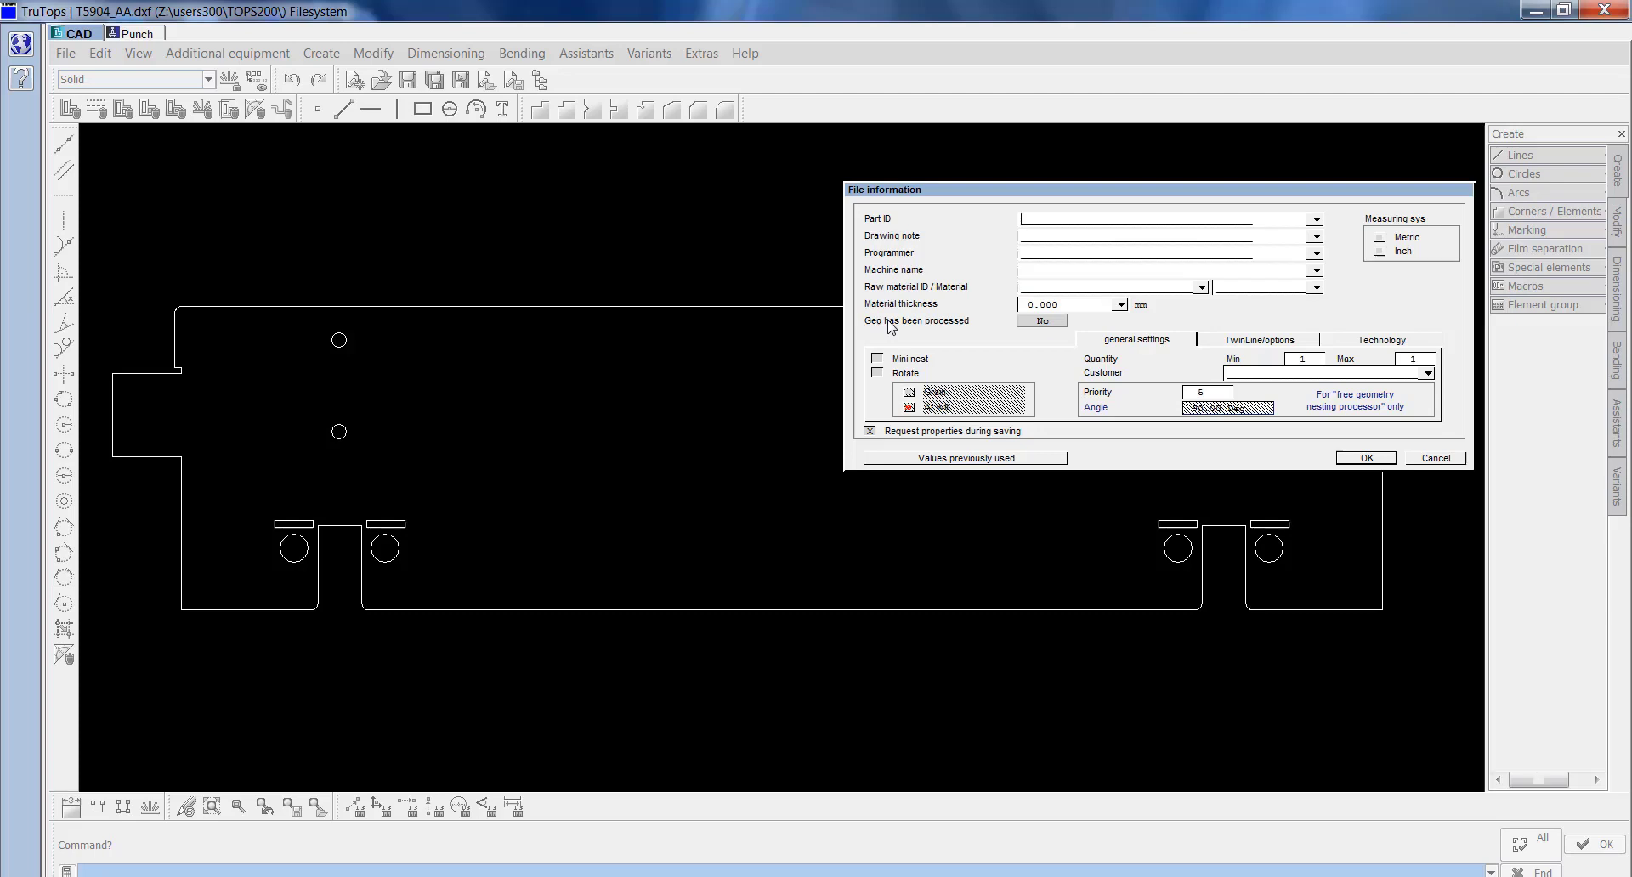
text(T5904)
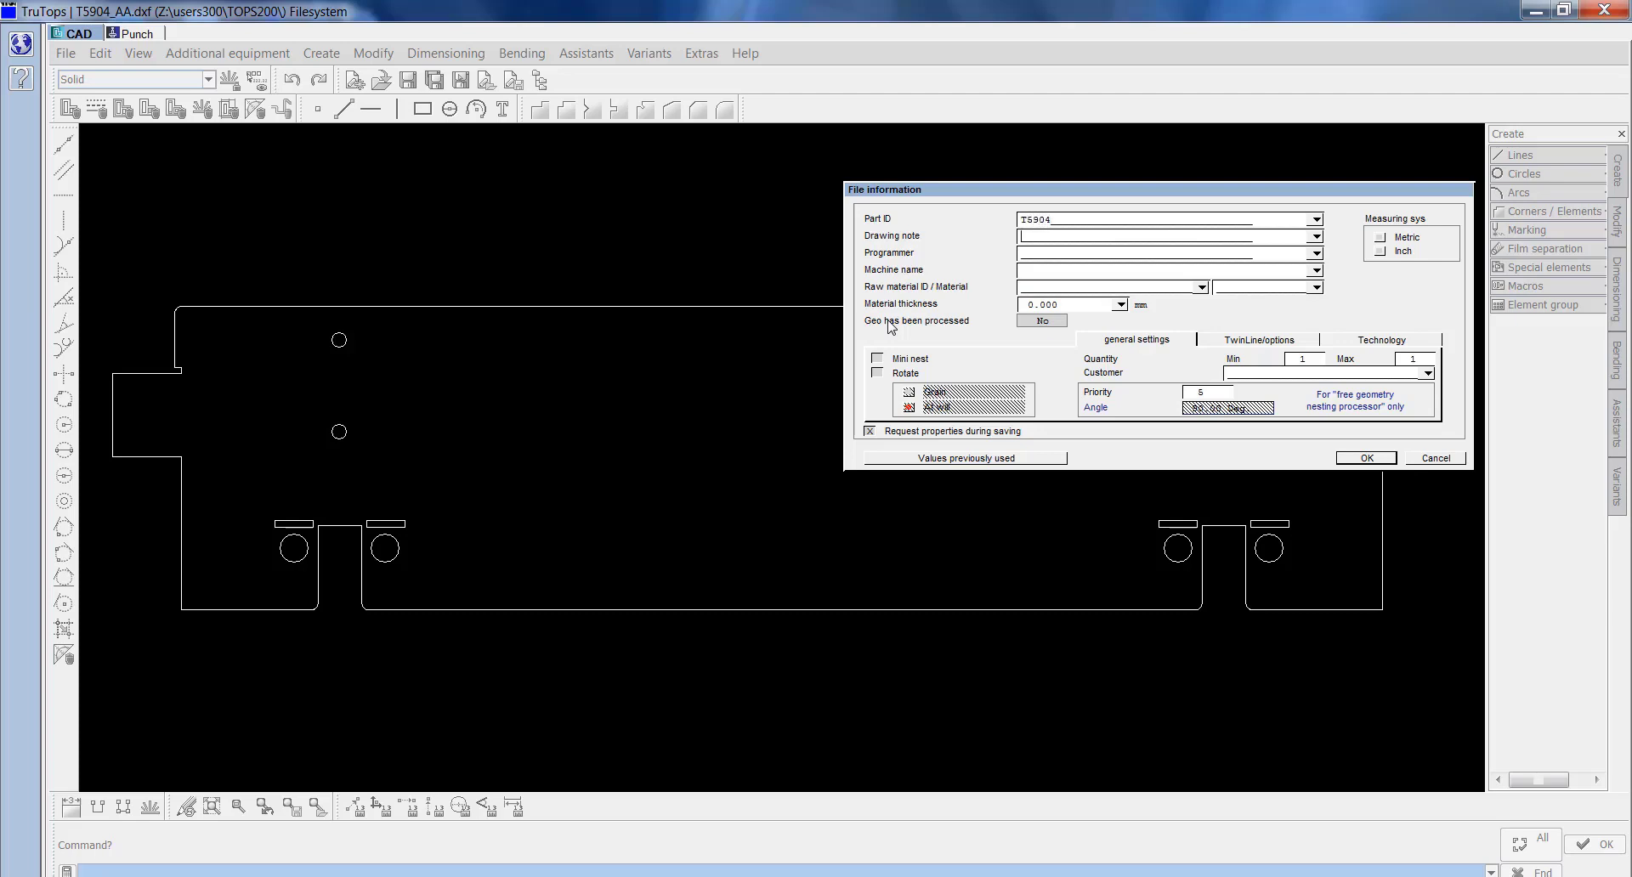
text(HI)
text(SMC)
click(1058, 305)
text(2)
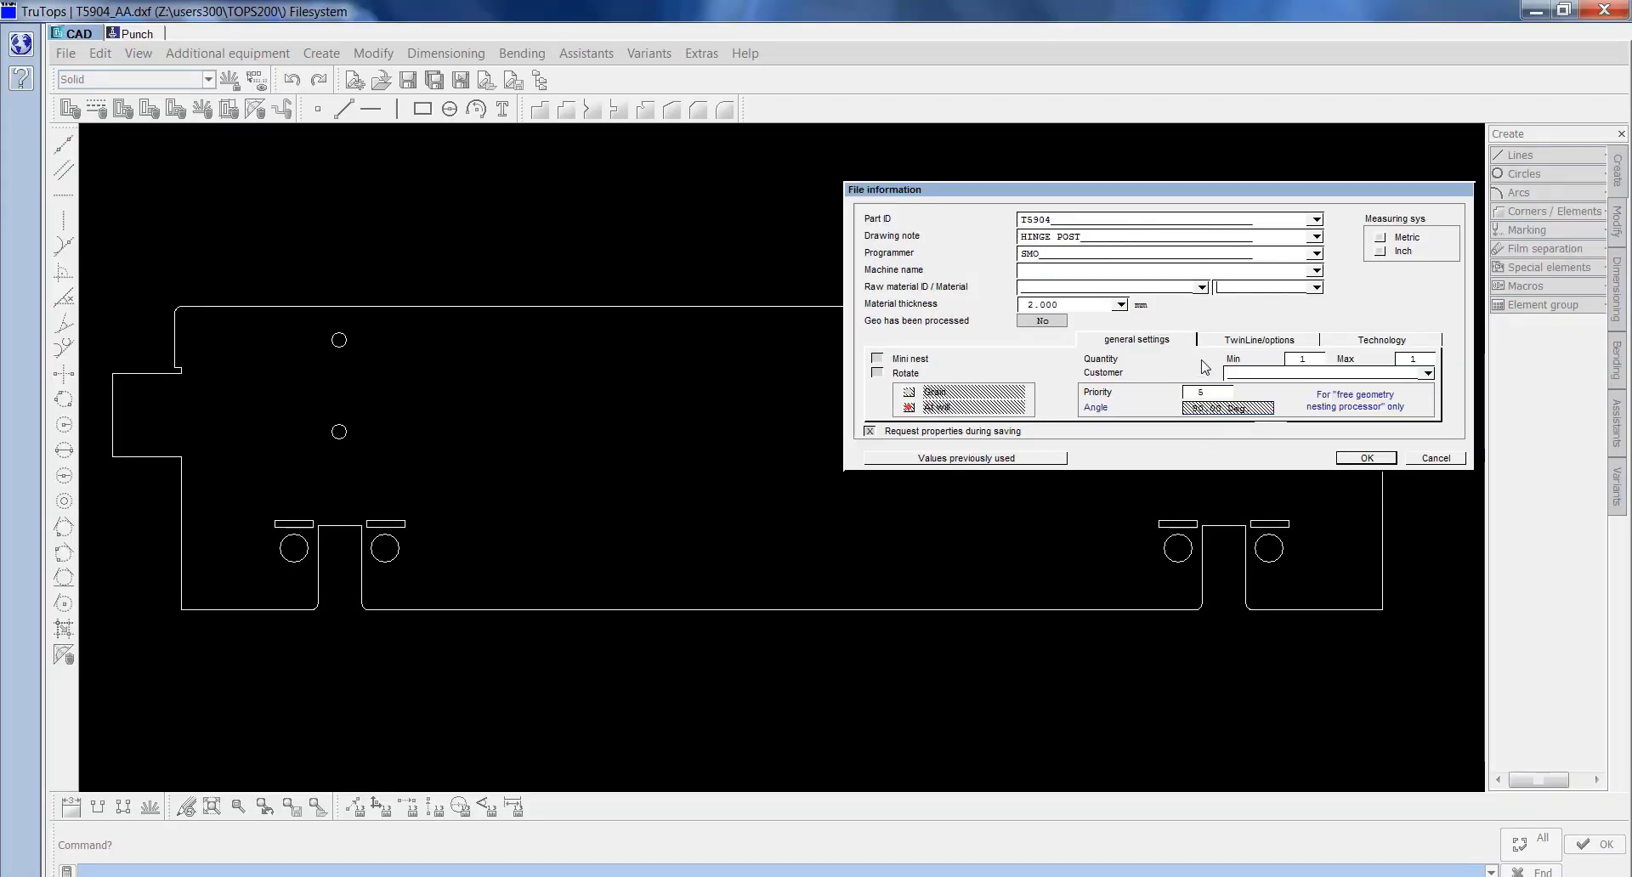
click(1202, 288)
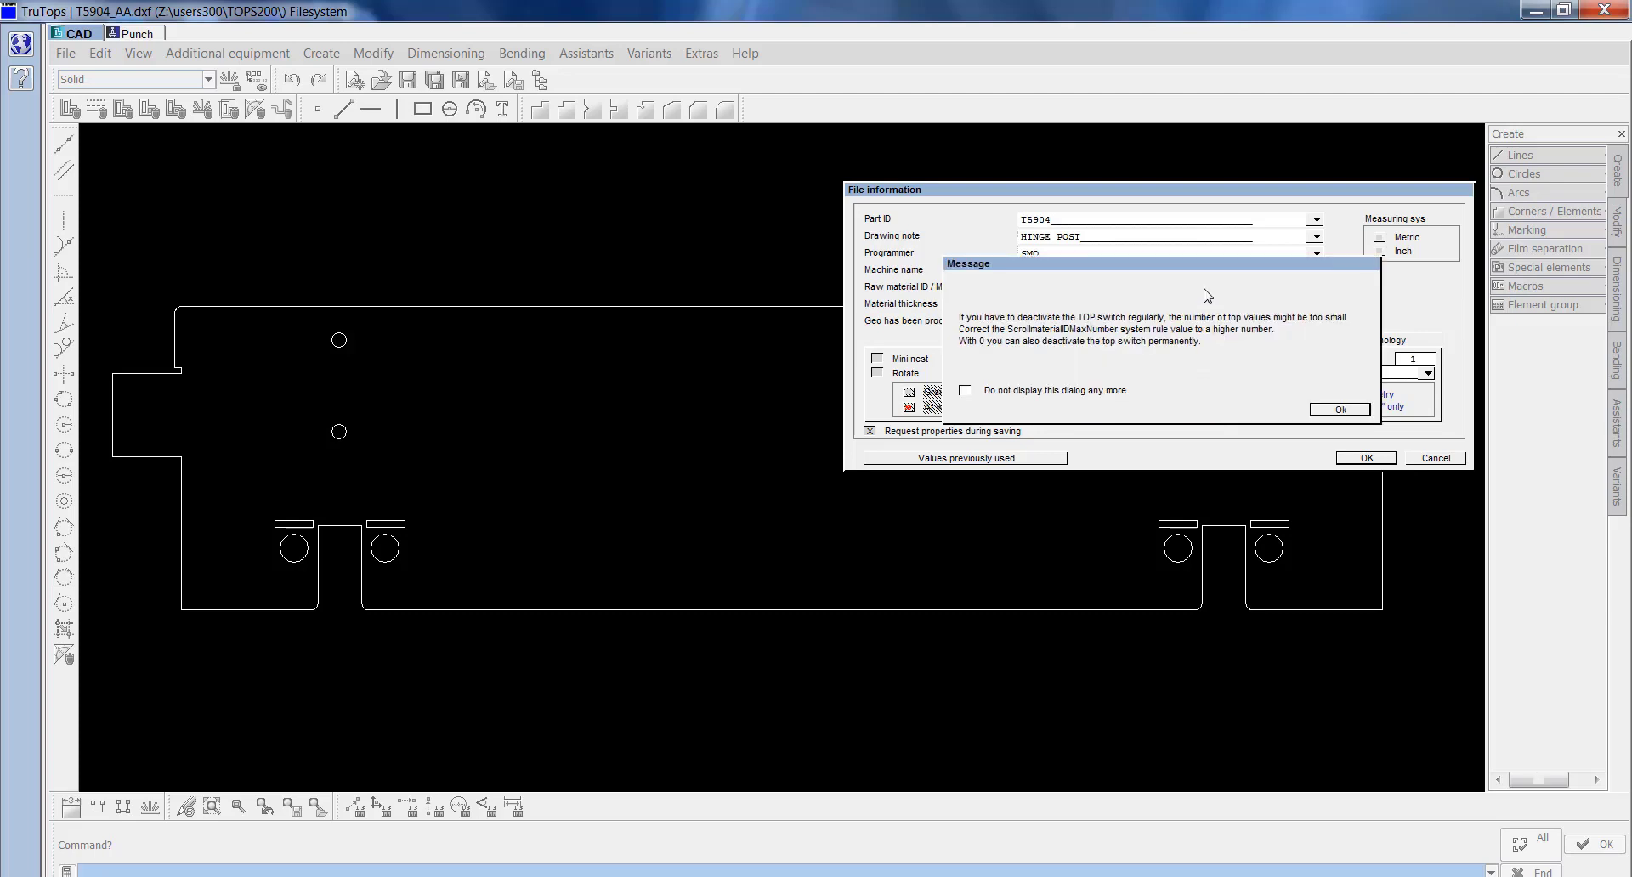
Choose raw material H2601AMS20 and enter the customer reference.
key(Return)
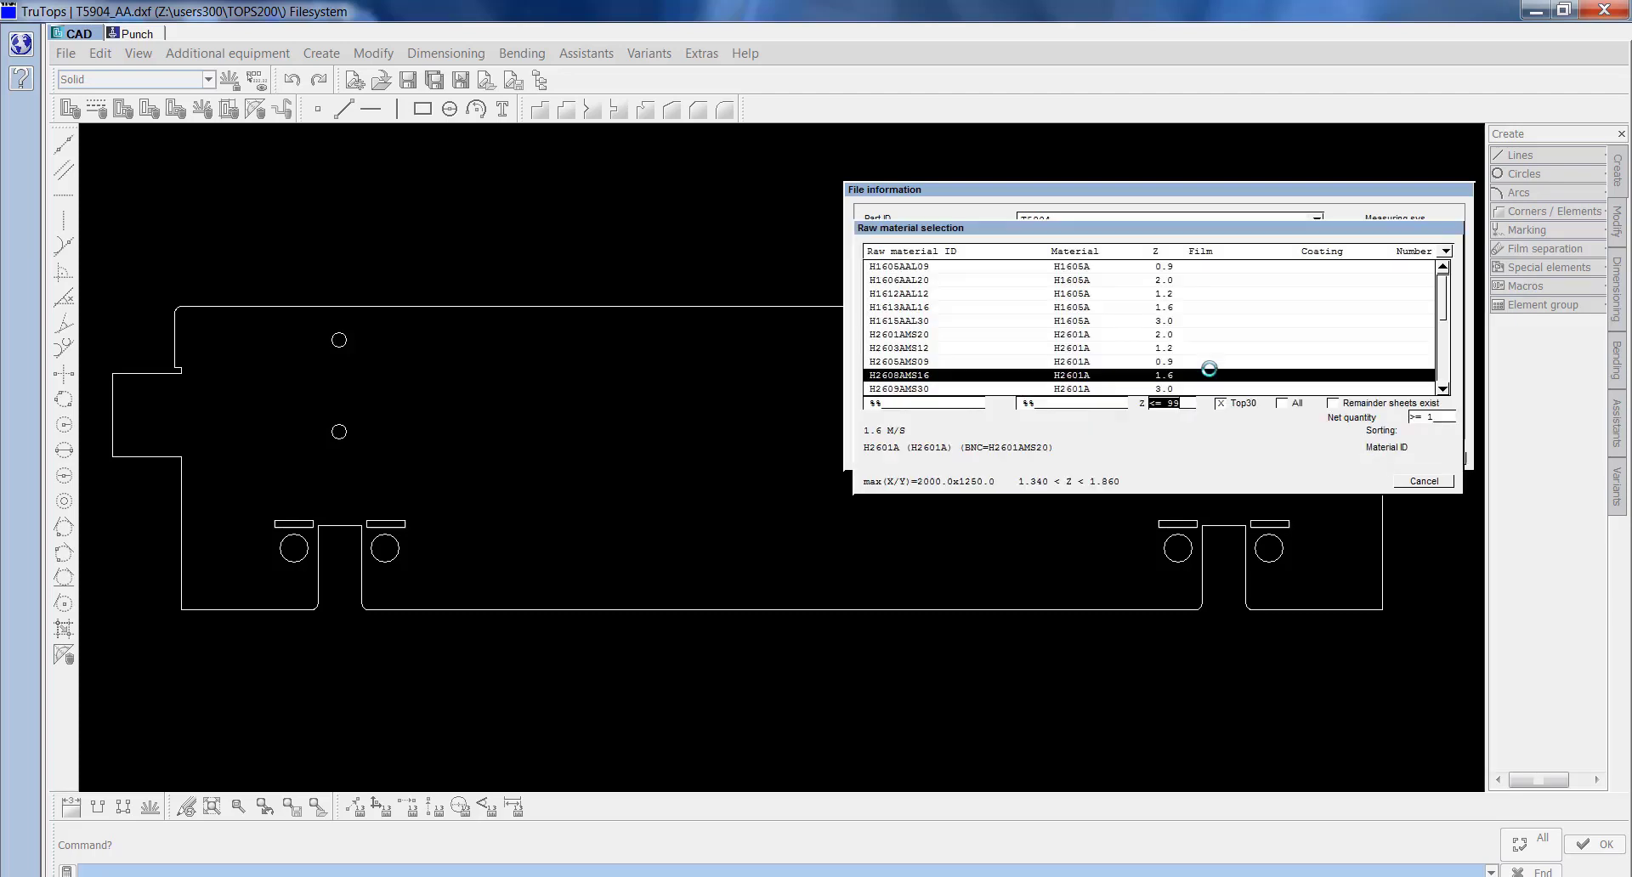
click(936, 349)
click(940, 335)
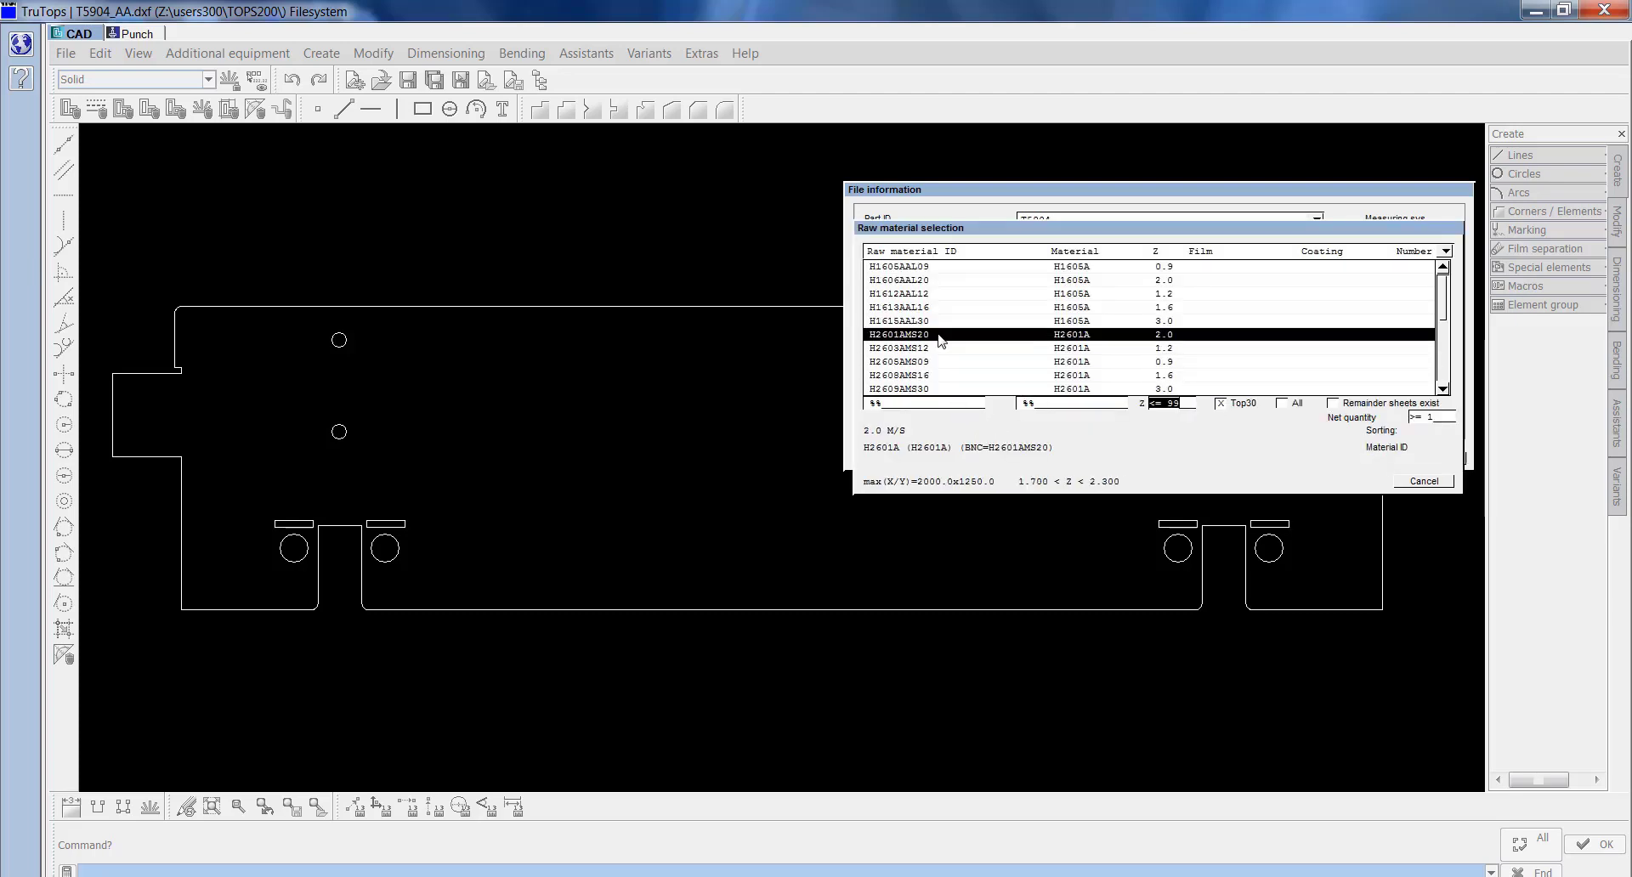
double_click(941, 341)
click(1346, 375)
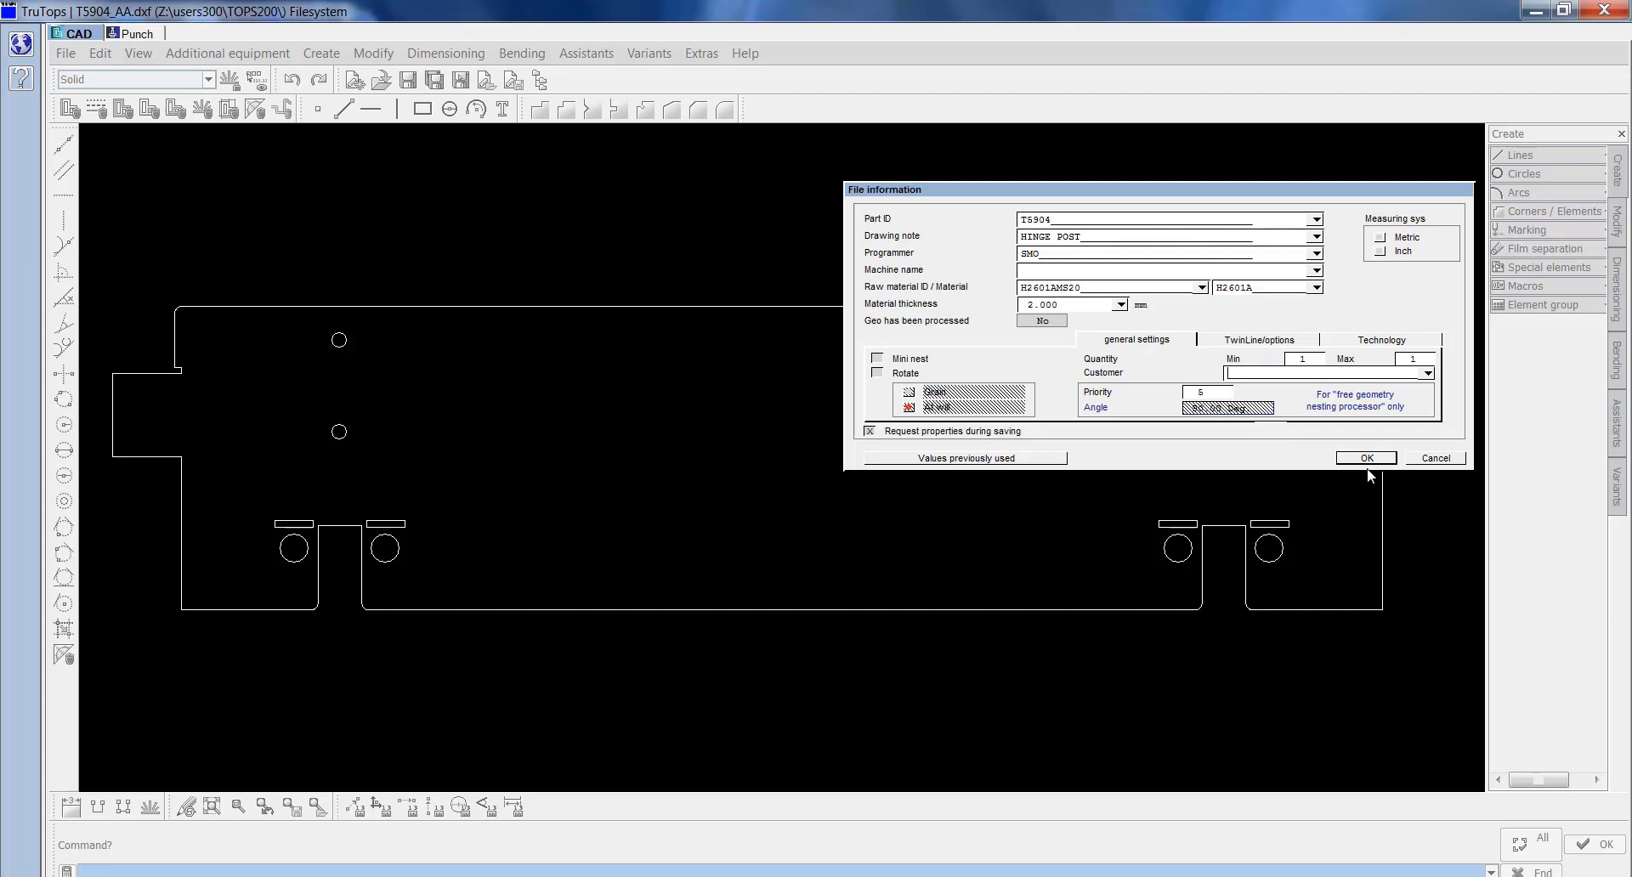
text(QTL ISS AA 03/06/21)
Accept the file information and overwrite the existing T5904.GEO.
click(1371, 458)
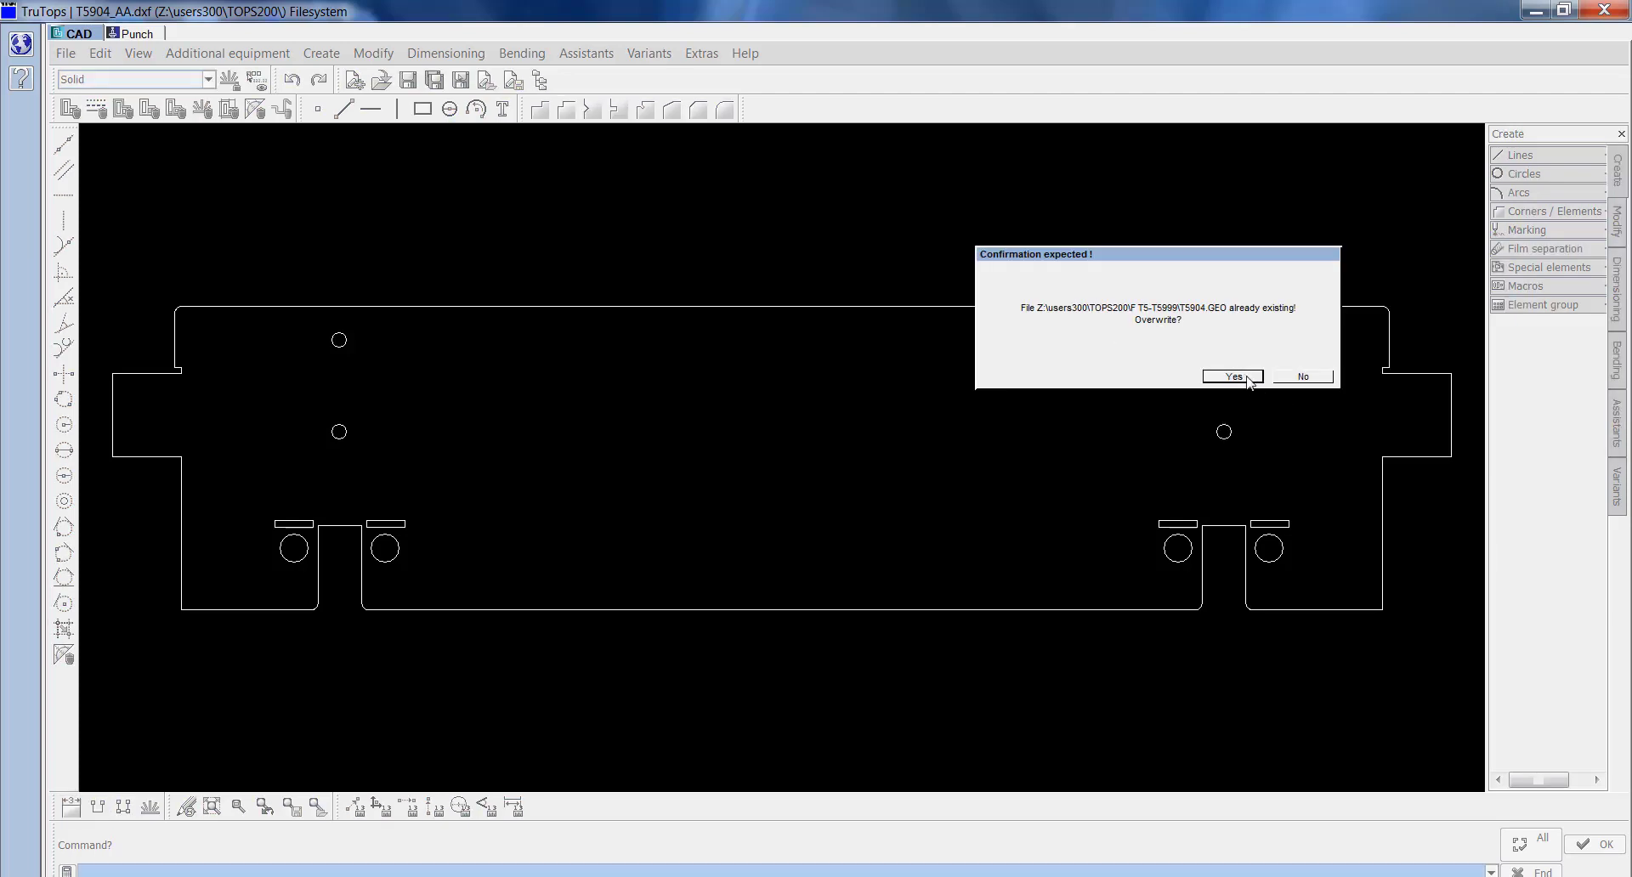
click(1235, 376)
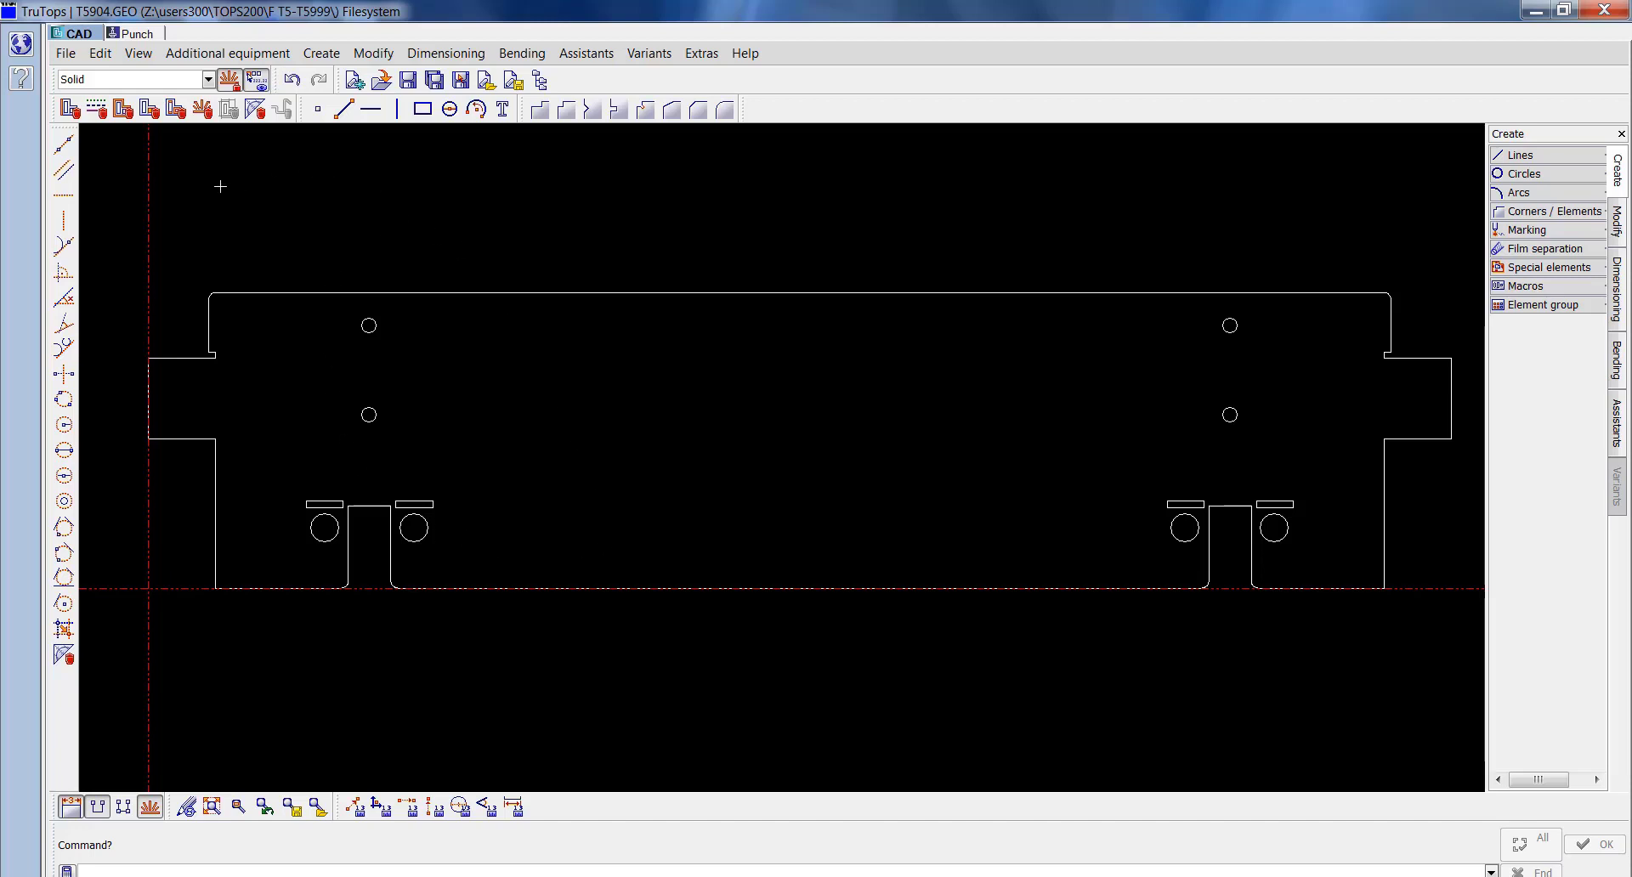
Switch TruTops from CAD drawing to the Punch programming module.
click(134, 34)
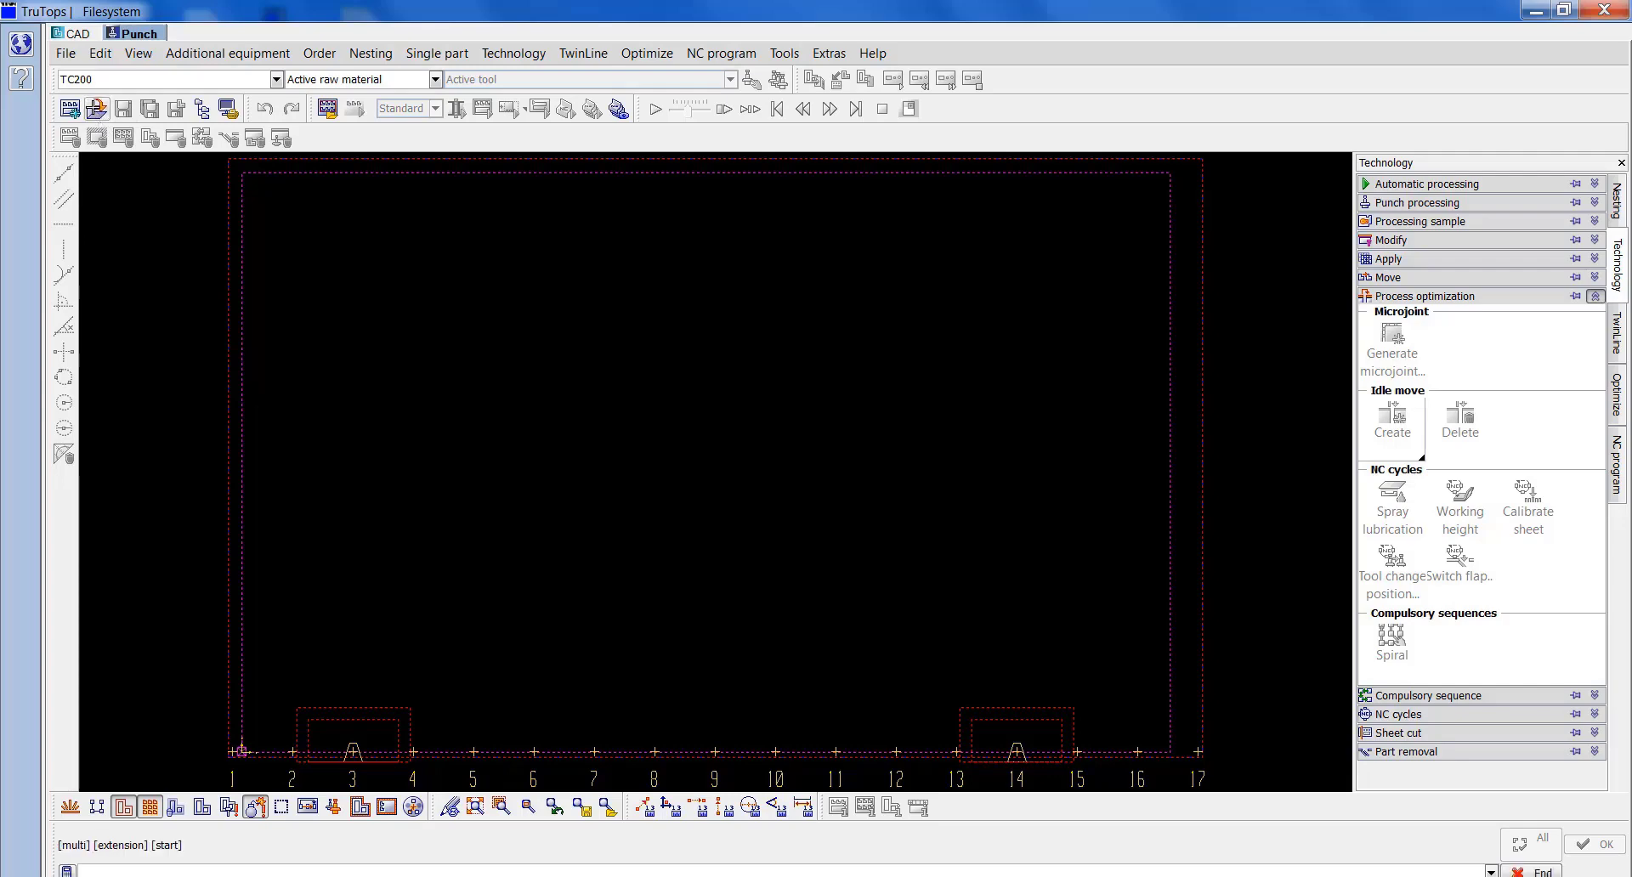
Load T5904.GEO as plain geometry onto a 2000 × 1000 mm H2601AMS20 sheet.
click(96, 109)
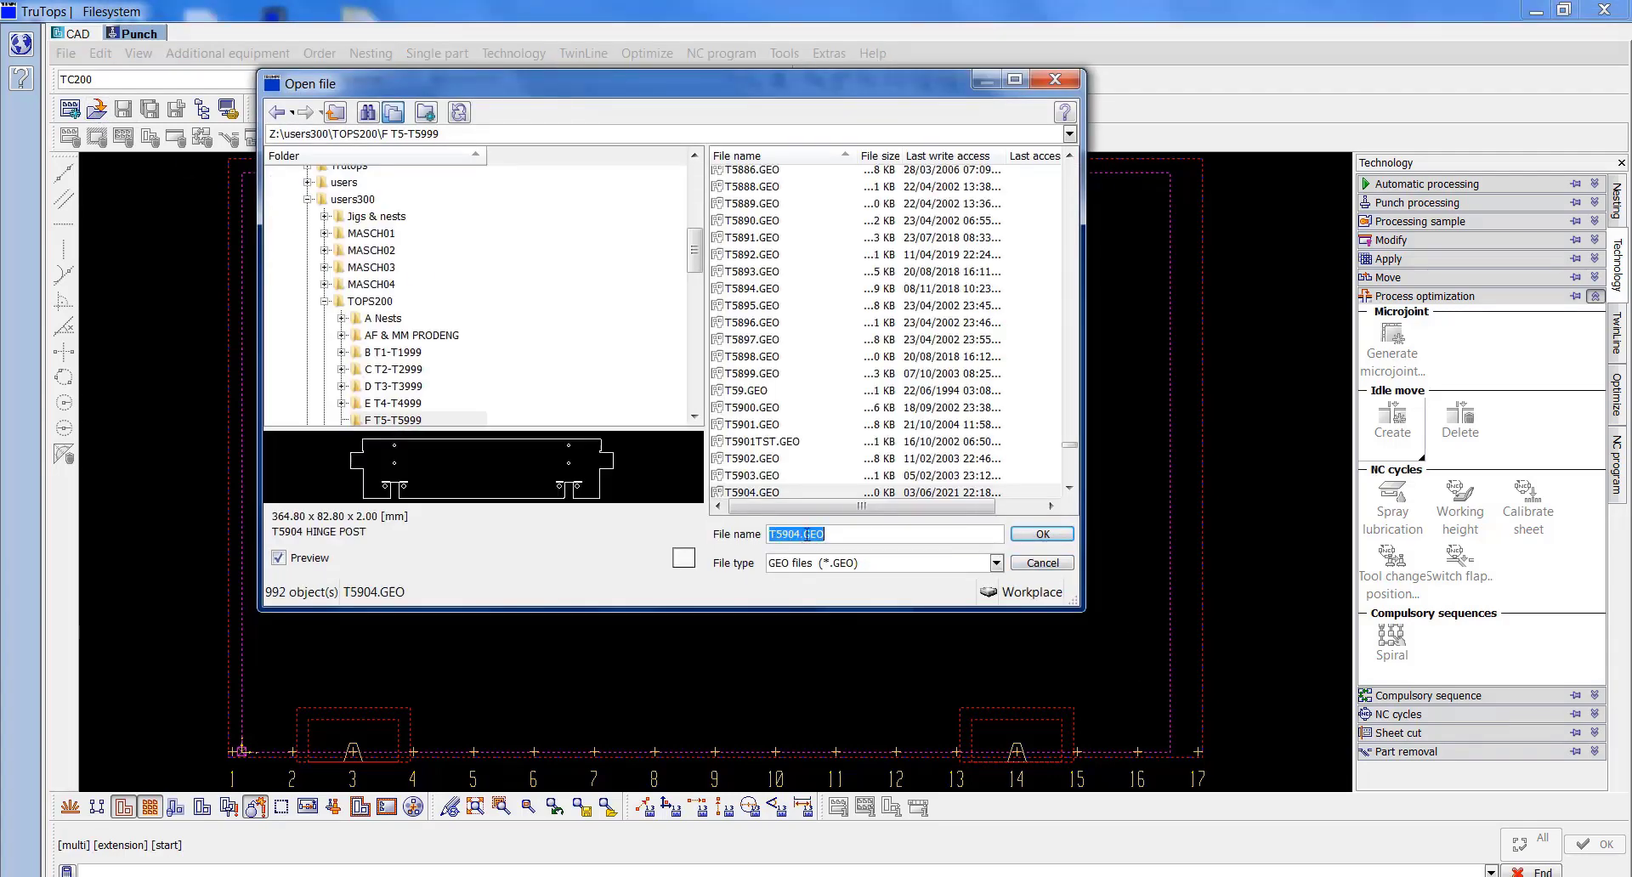
click(1042, 535)
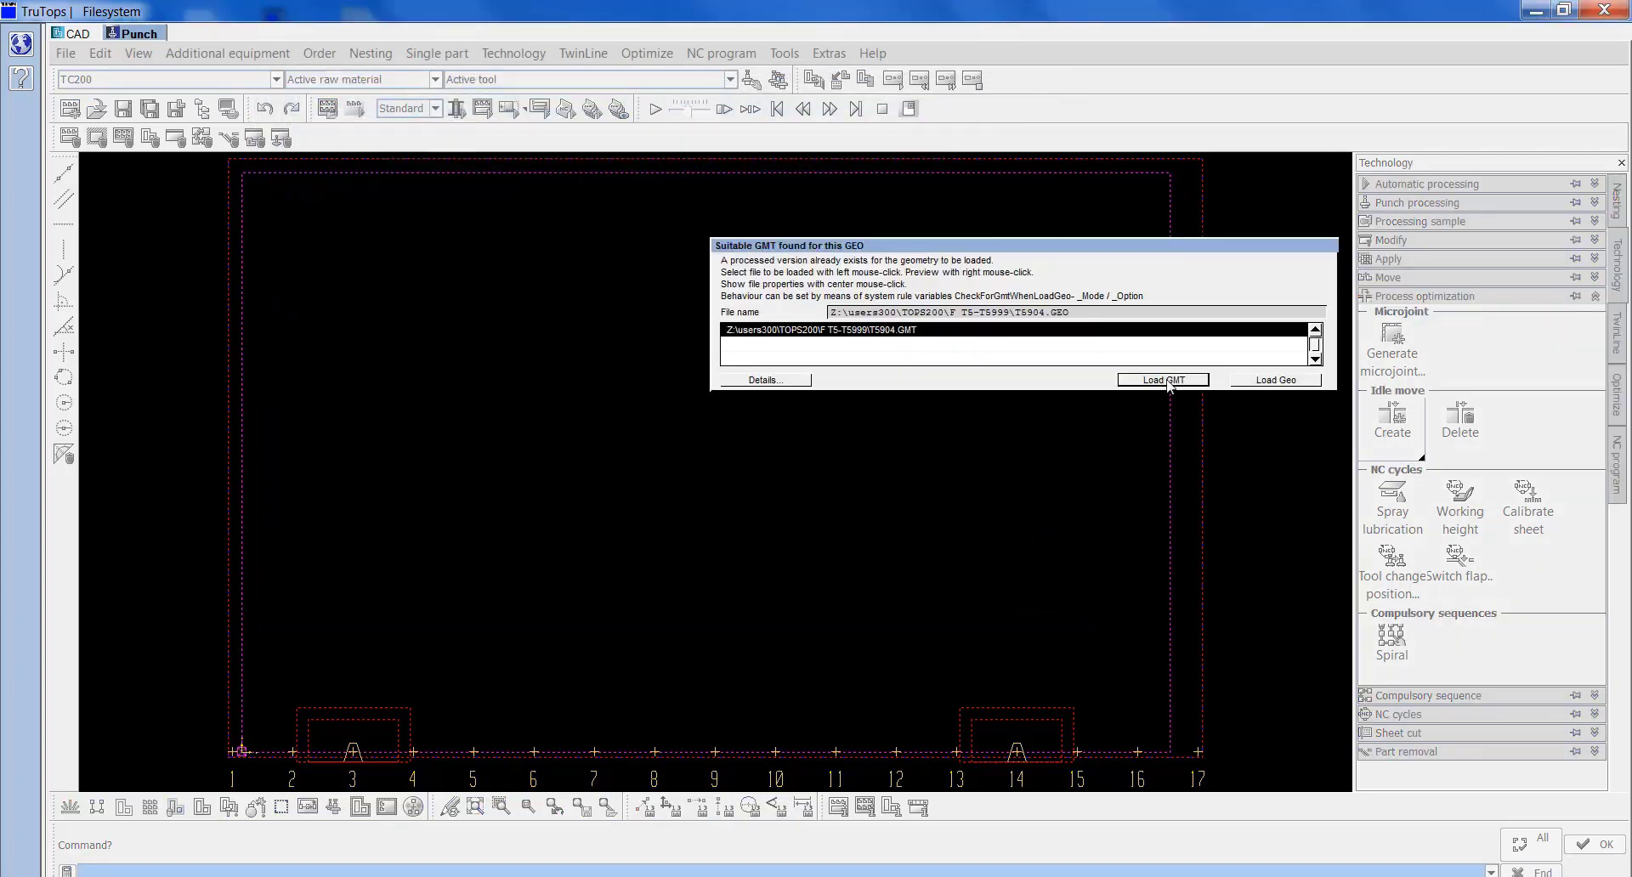
click(1274, 382)
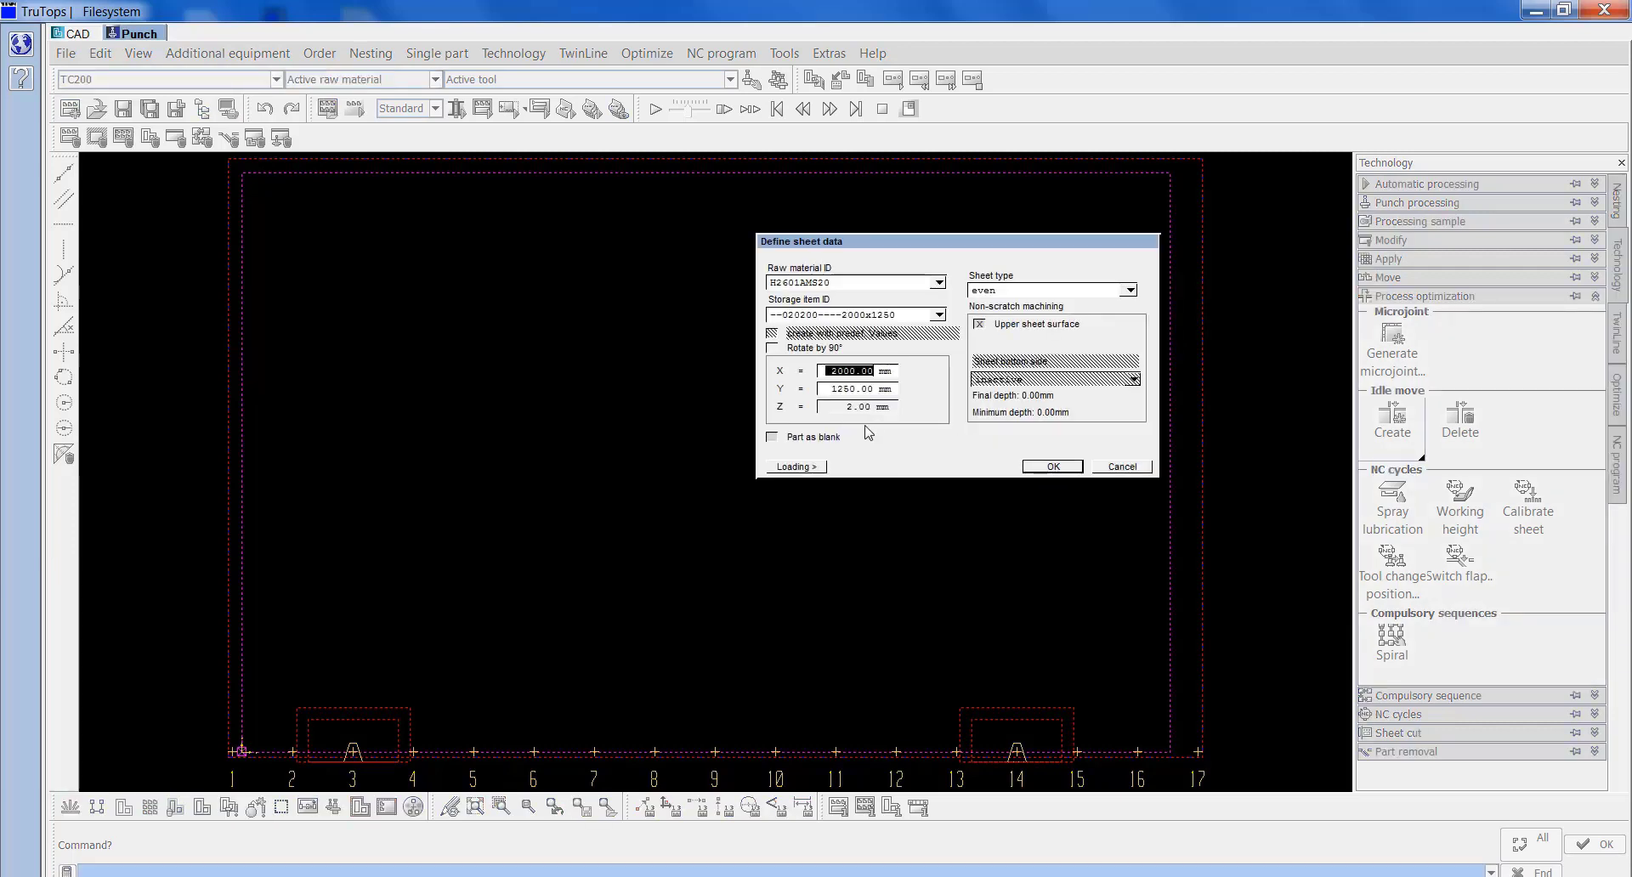
click(879, 391)
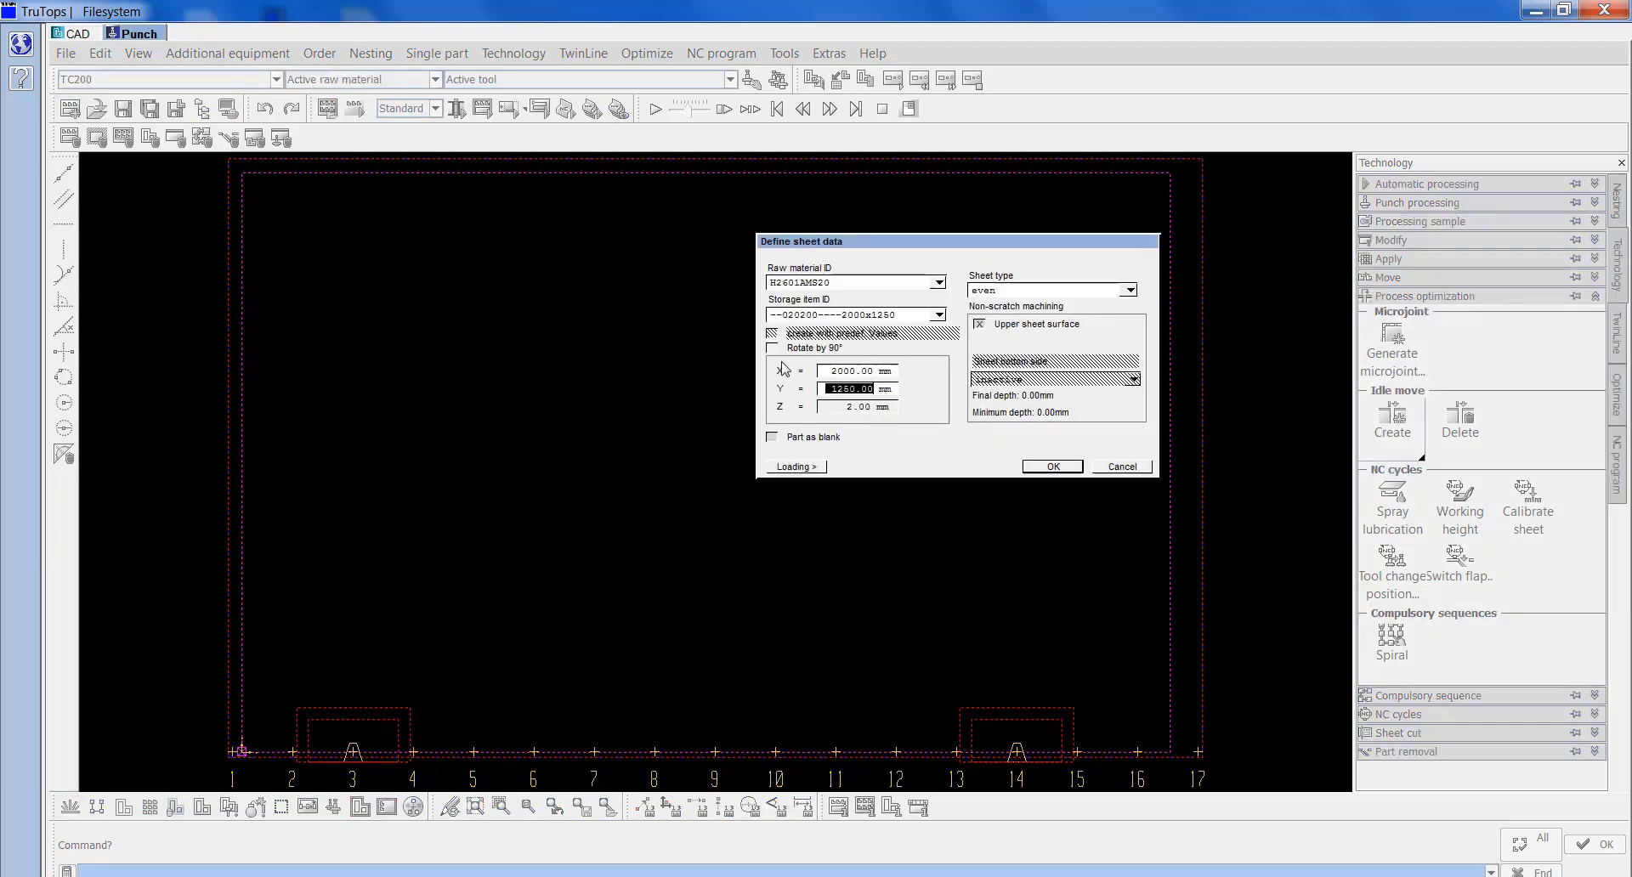
text(1000)
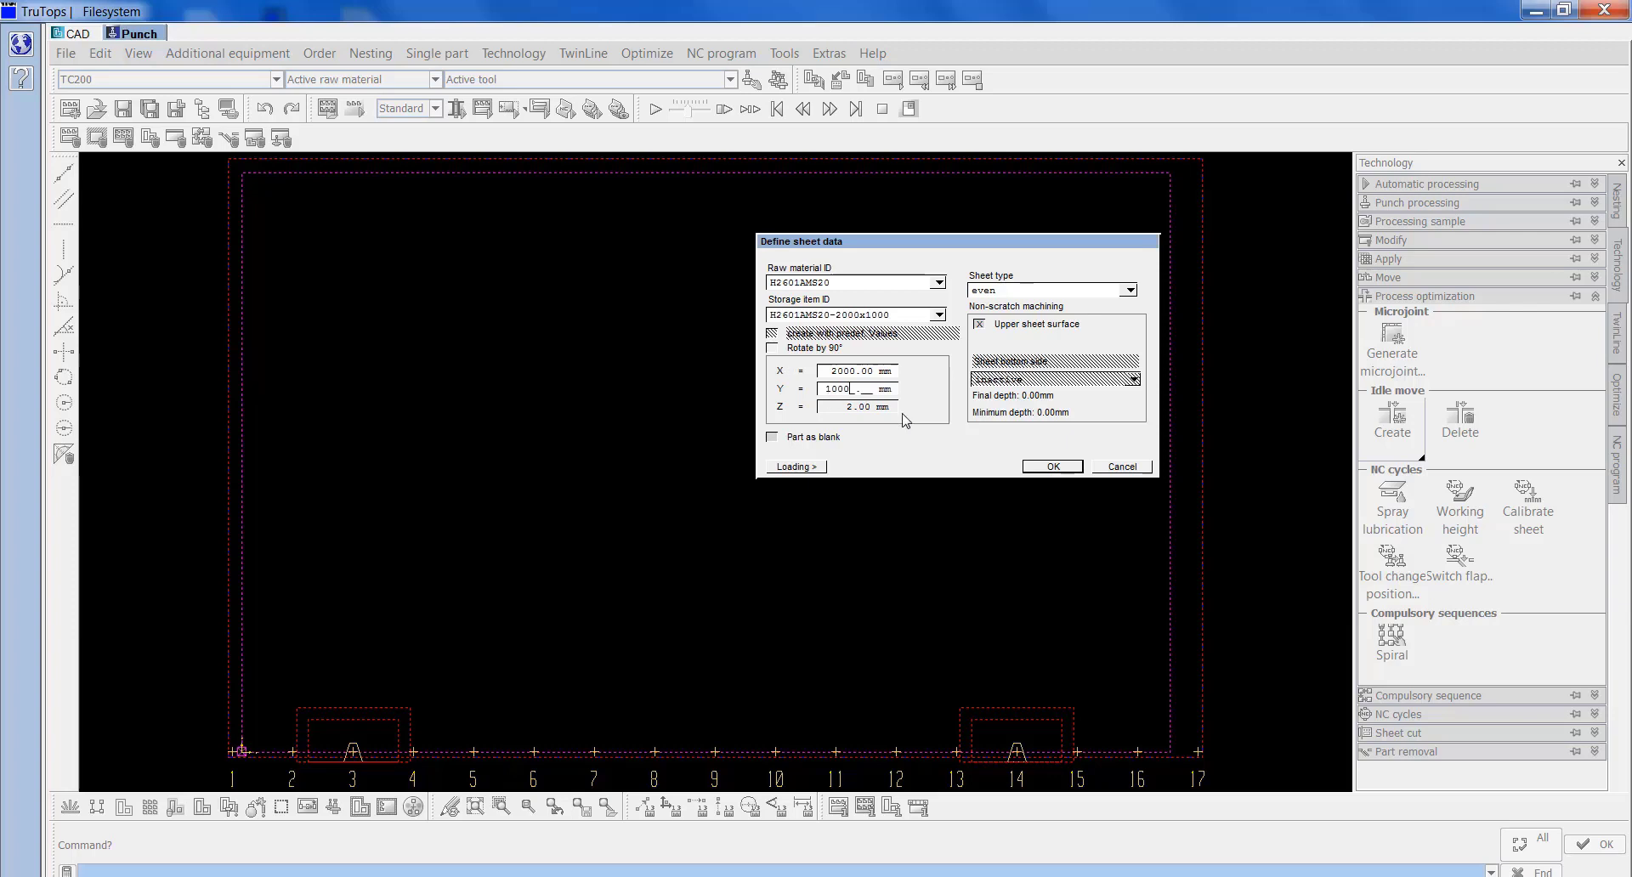
click(1052, 466)
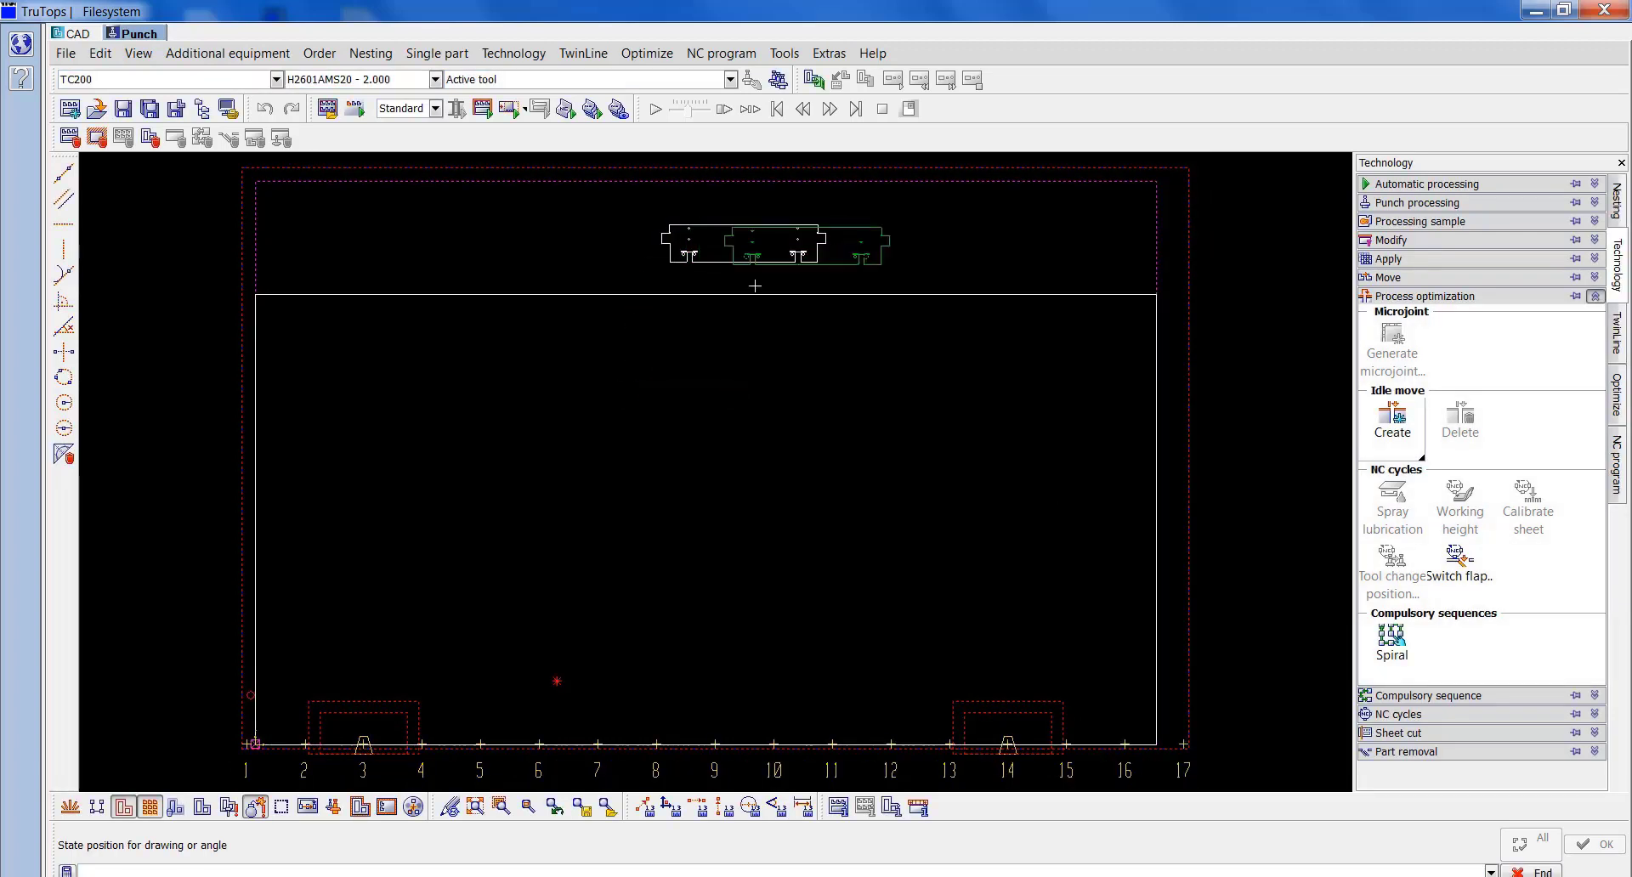
In single-part view, start automatic processing of a selection with the SMO preset.
click(814, 81)
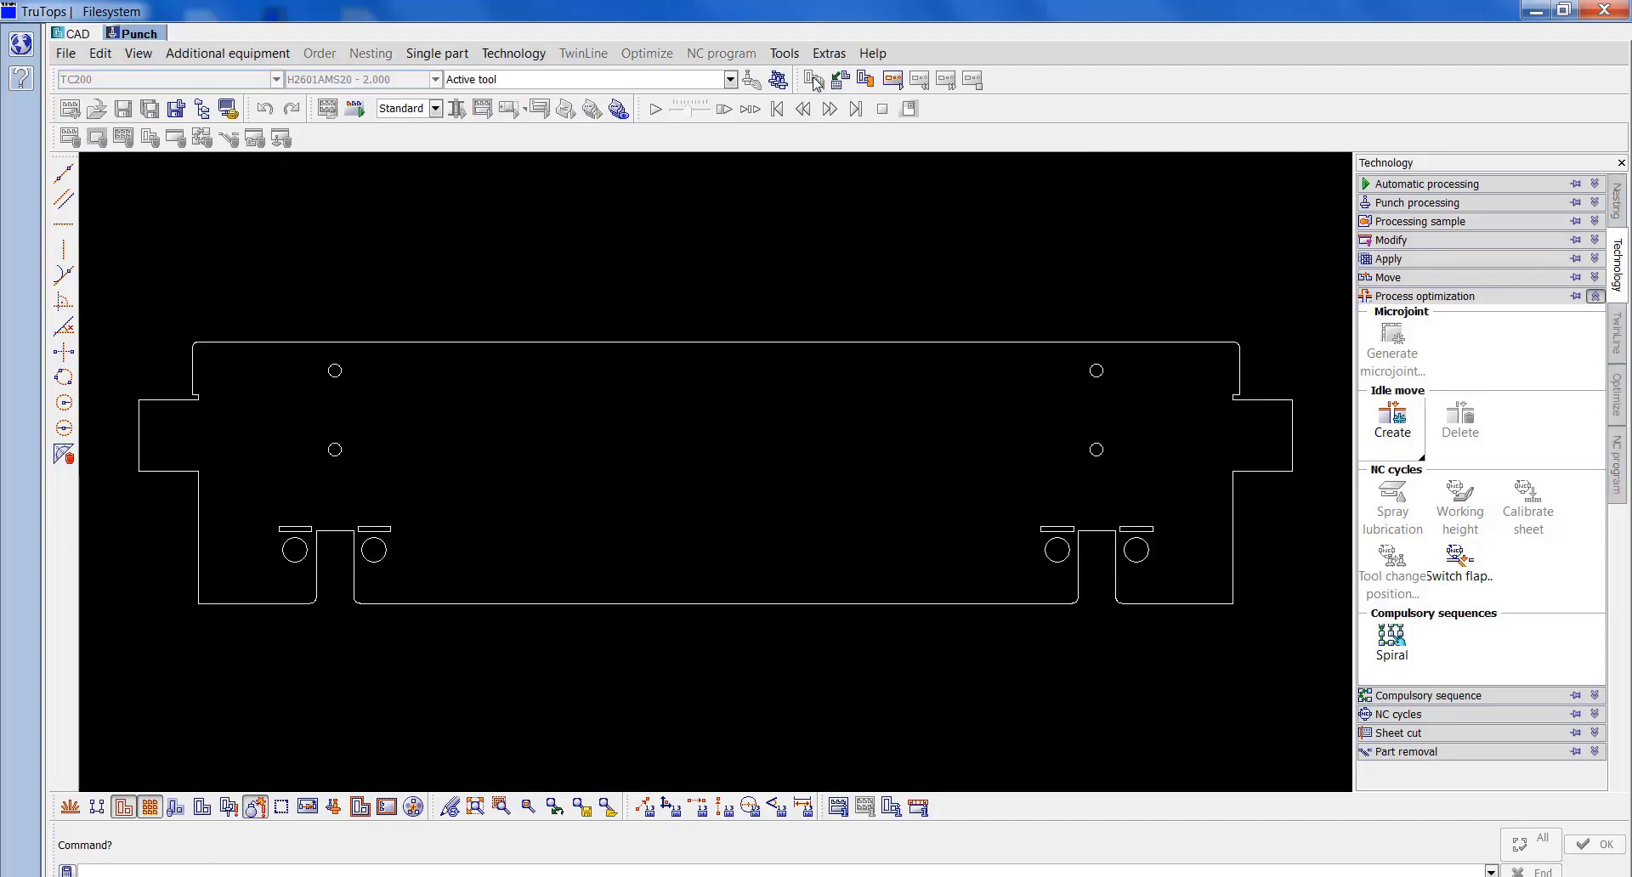
click(1413, 186)
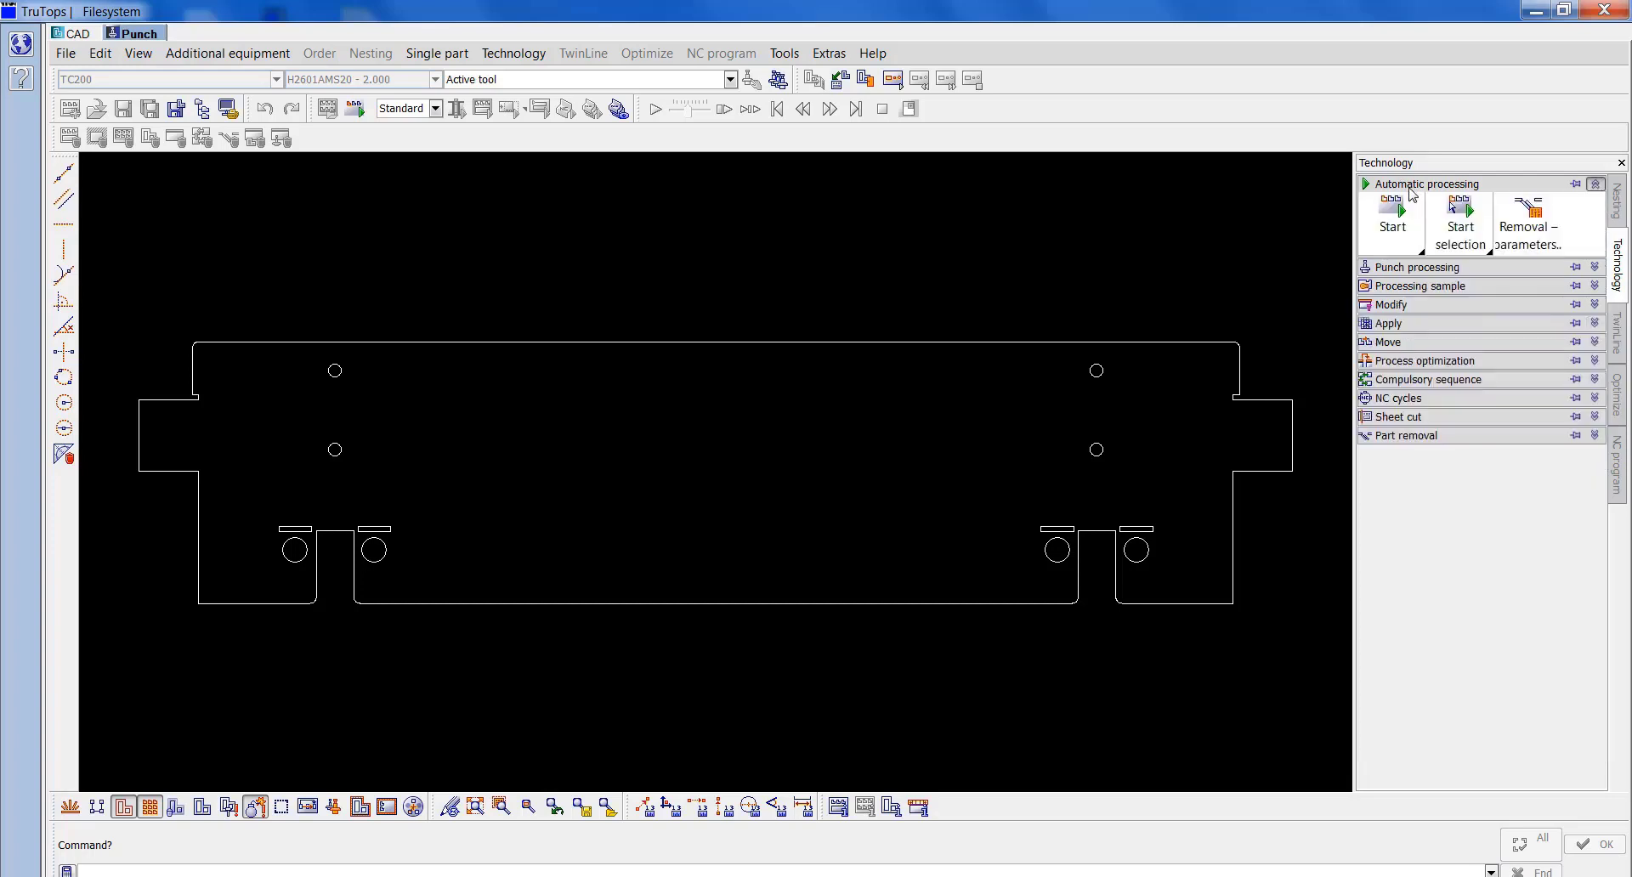
click(1459, 235)
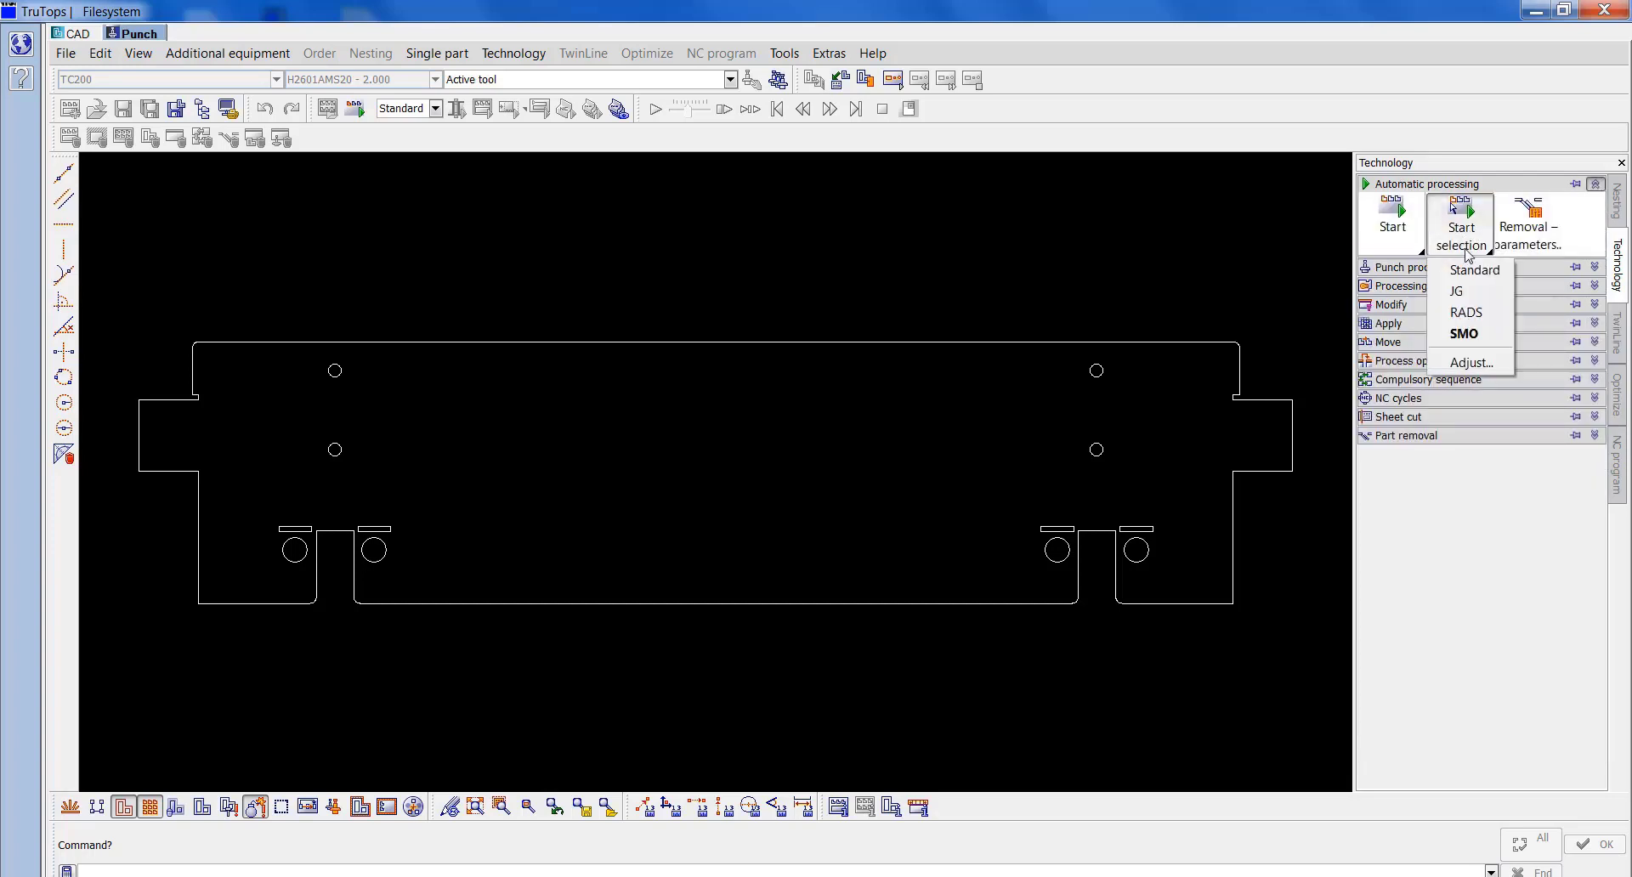
click(1484, 340)
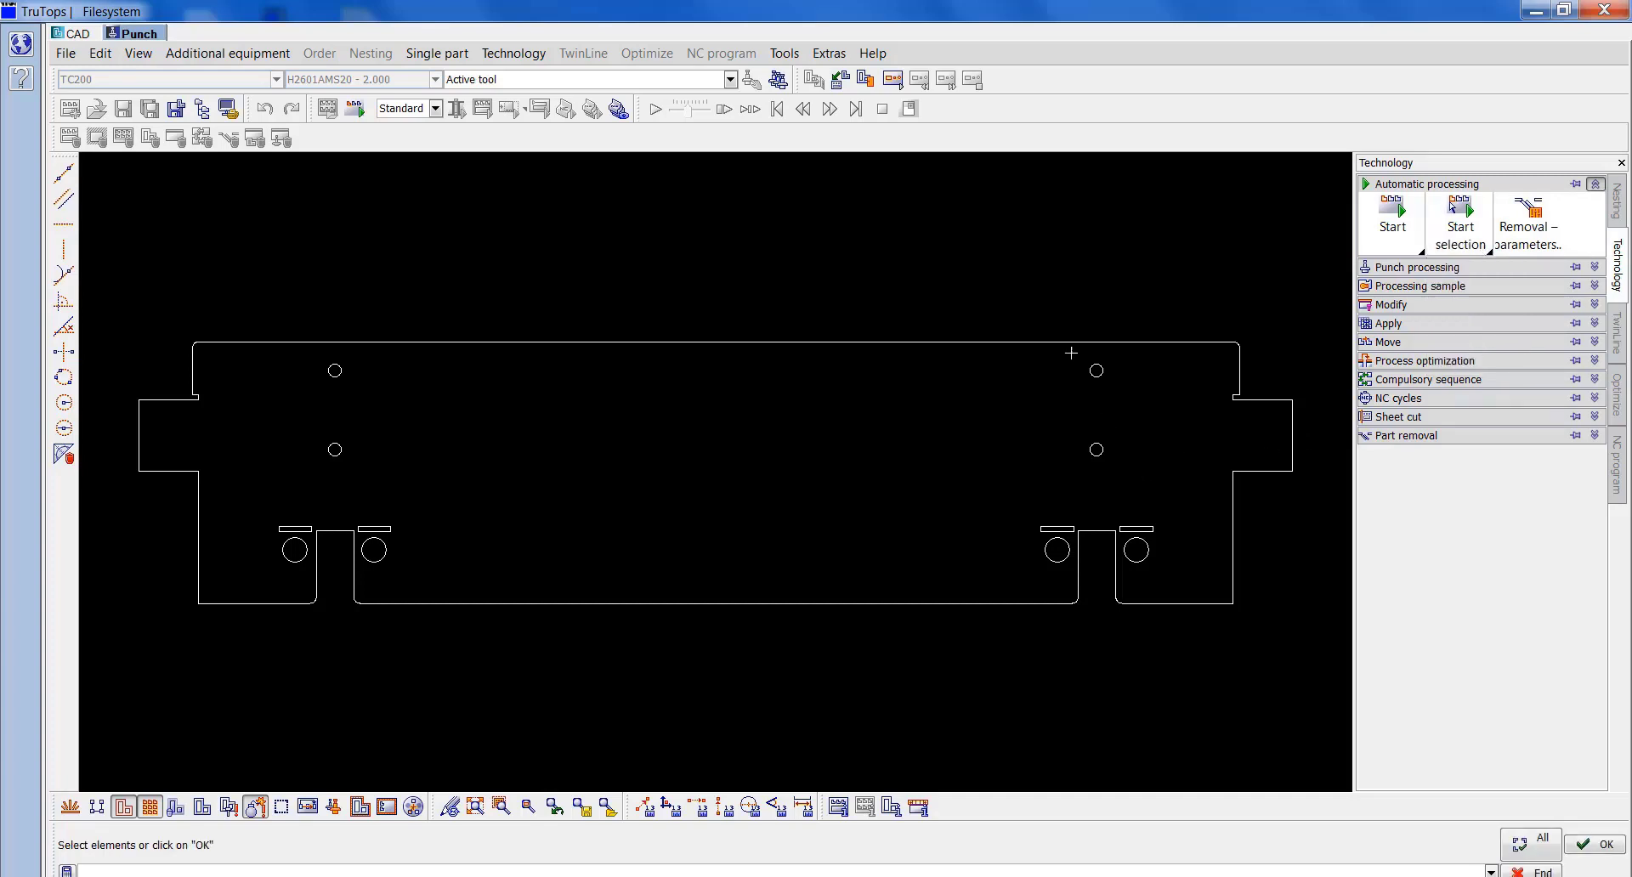
Select the eight round holes on the left and right sides of the part.
drag(1046, 302, 1138, 475)
click(1139, 555)
click(1056, 554)
click(366, 574)
click(291, 557)
drag(360, 477, 285, 307)
scroll(321, 538, up, 3)
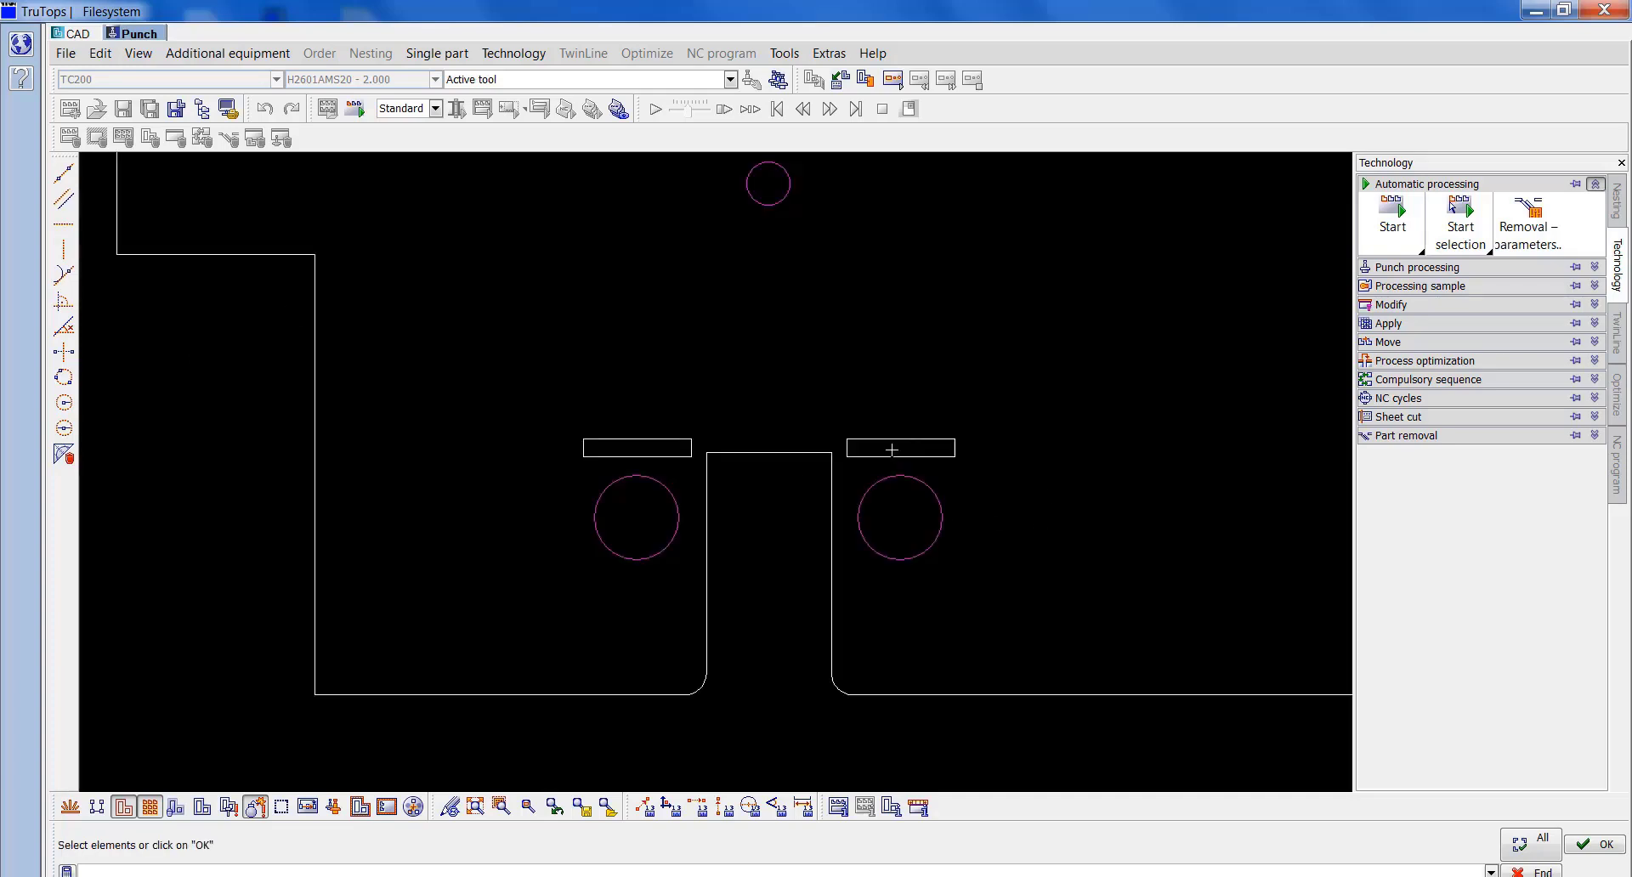
Add the small rectangles beside both slots and run the automatic tooling, using three tools.
drag(1002, 490, 548, 352)
click(756, 456)
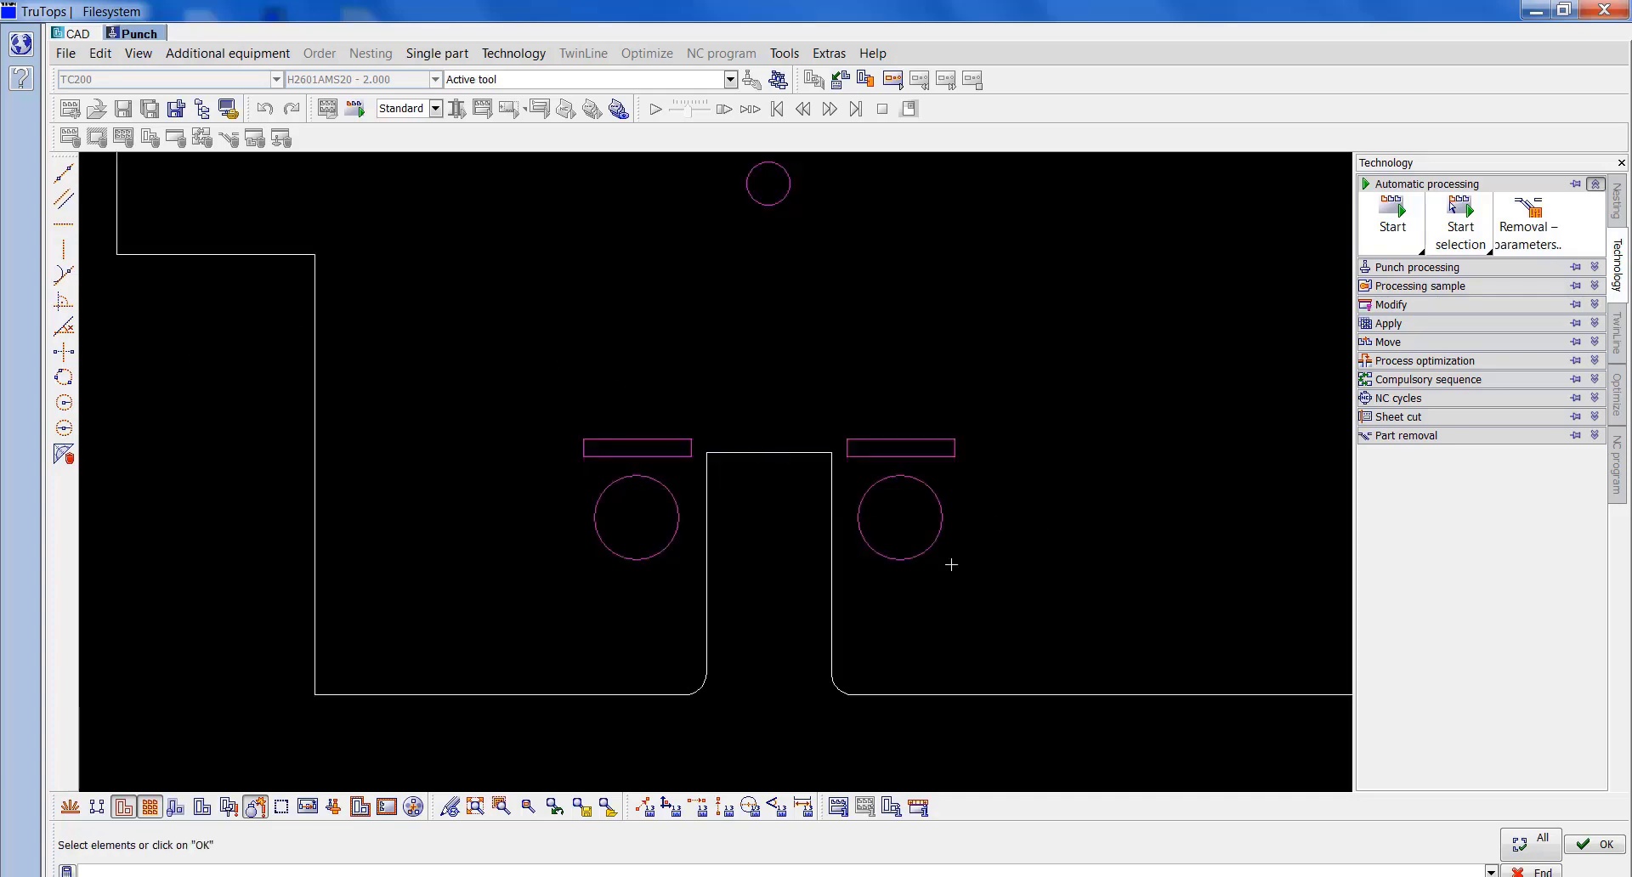
click(475, 807)
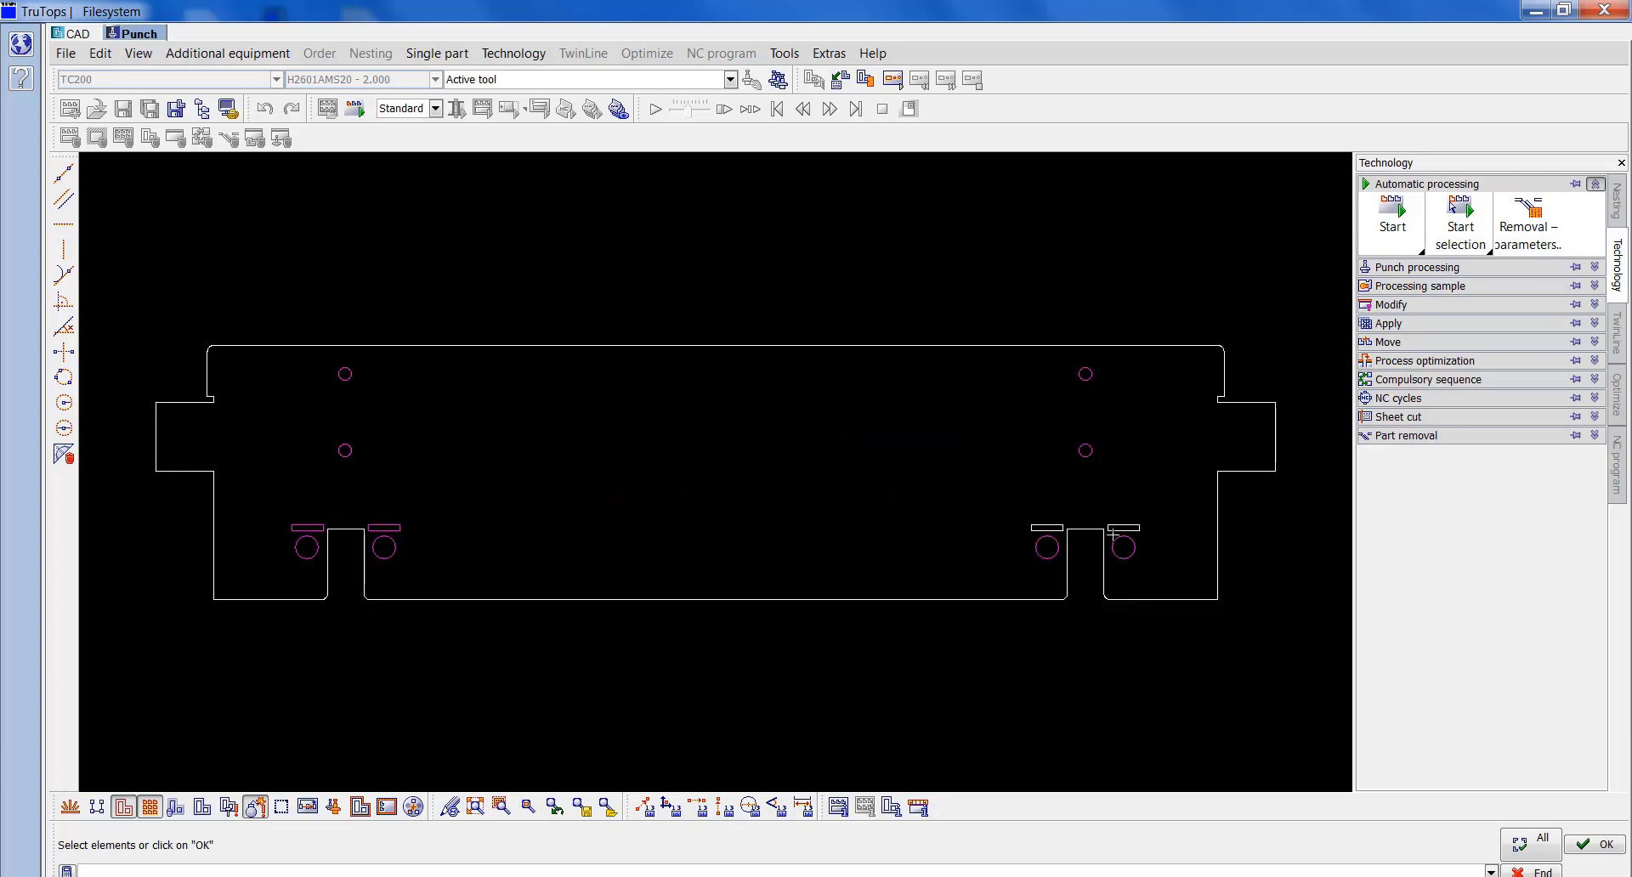
scroll(1114, 533, up, 3)
drag(868, 514, 463, 442)
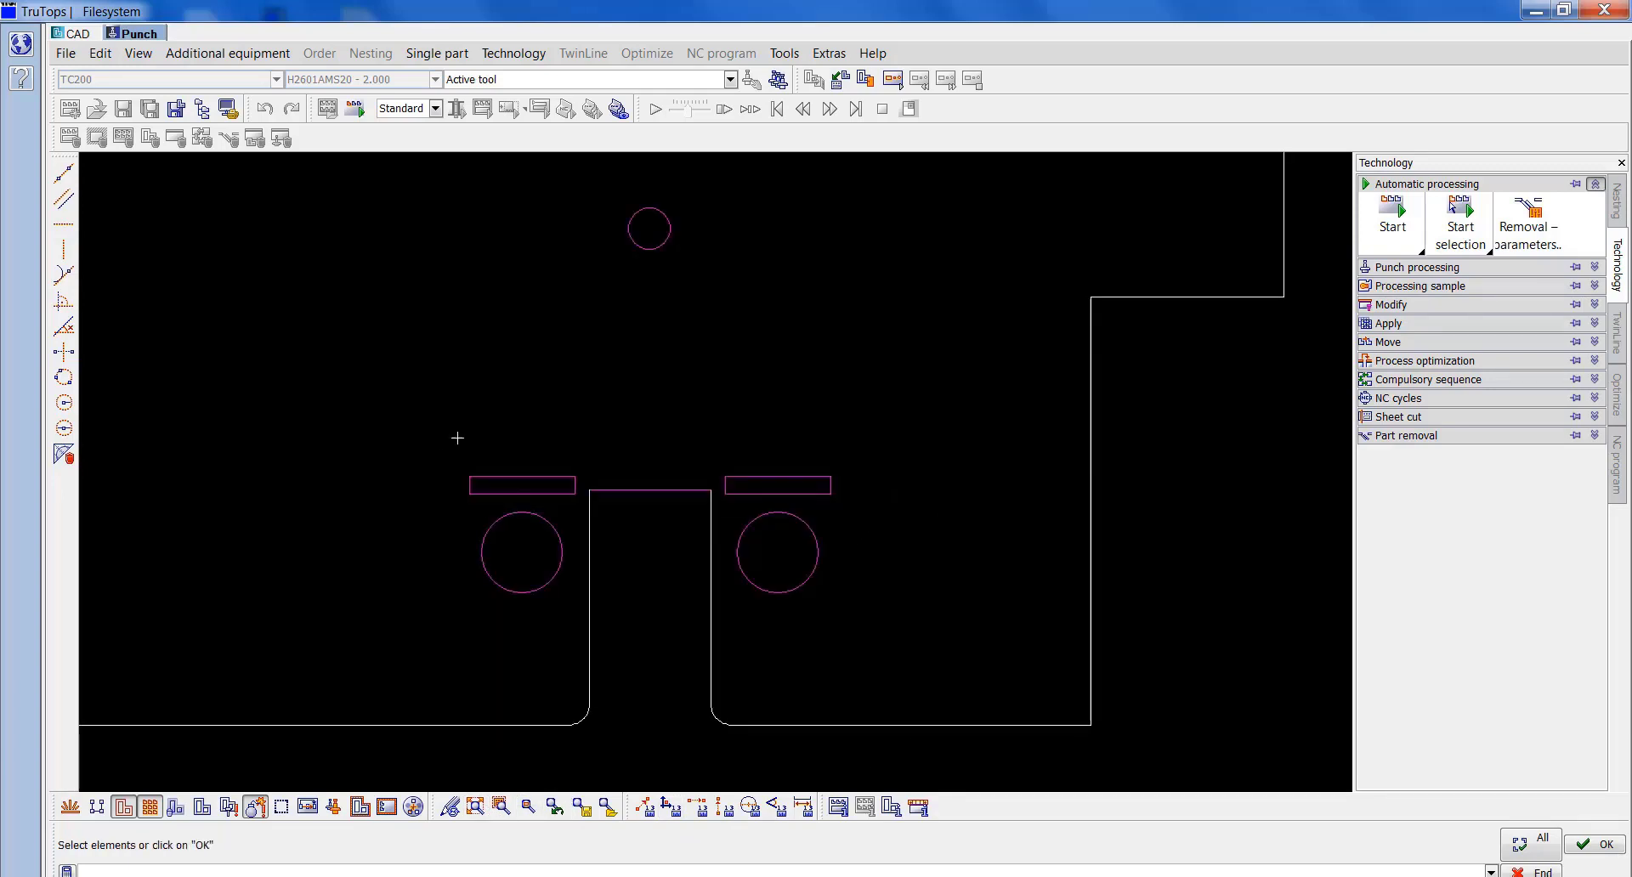
click(1605, 845)
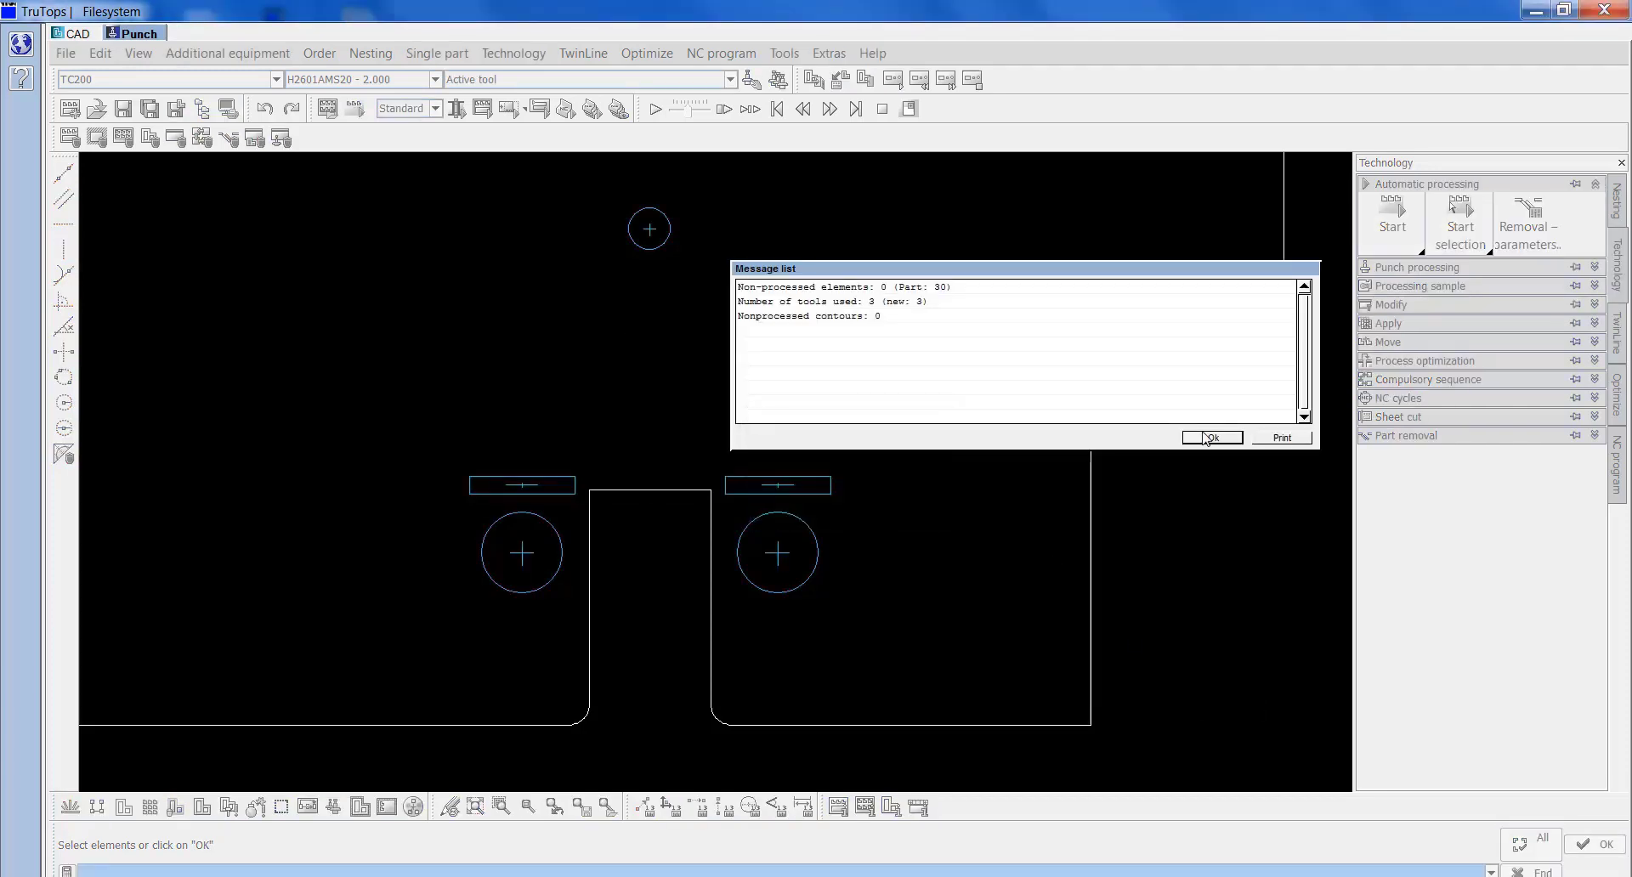
click(1222, 441)
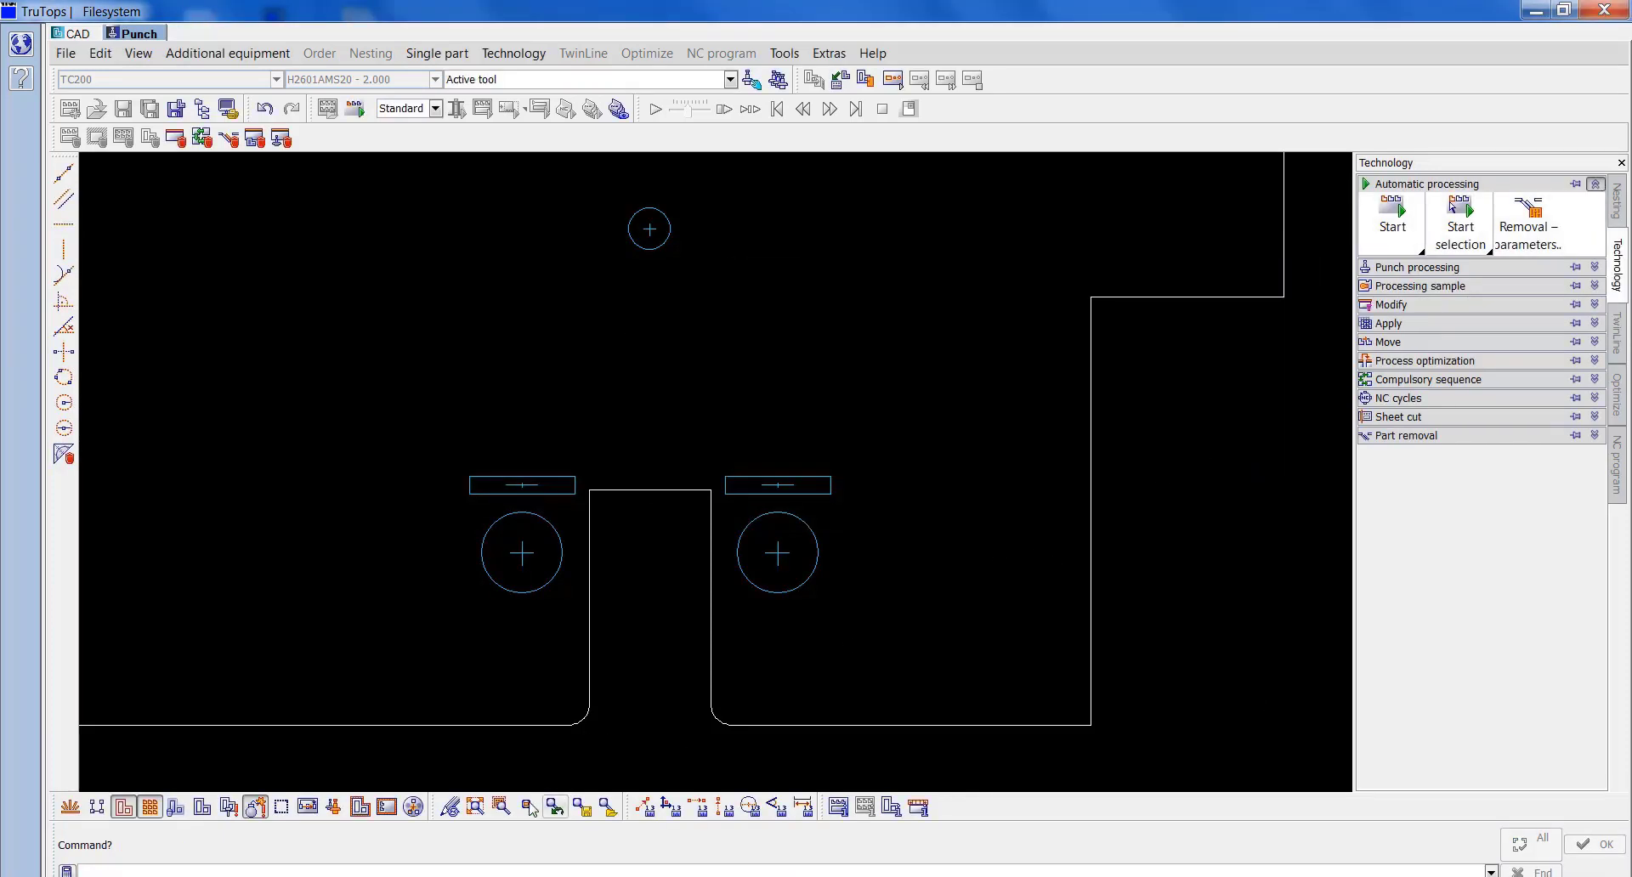
Zoom to the whole part and query a corner arc to confirm its 2 mm radius.
click(476, 807)
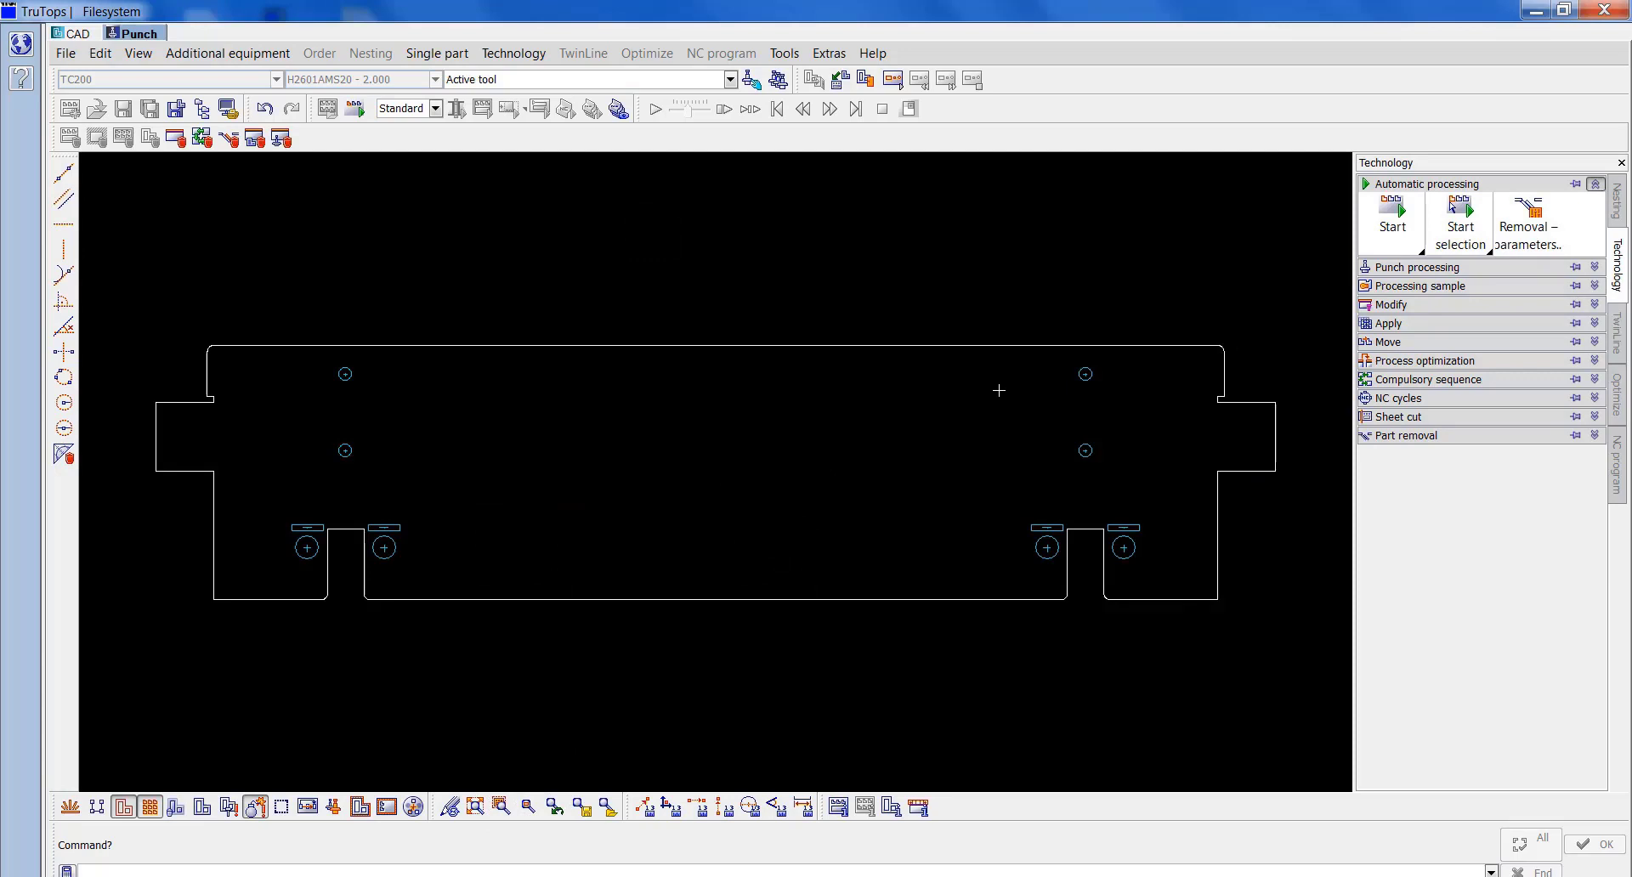
click(750, 807)
scroll(1221, 363, up, 3)
mouse_move(727, 371)
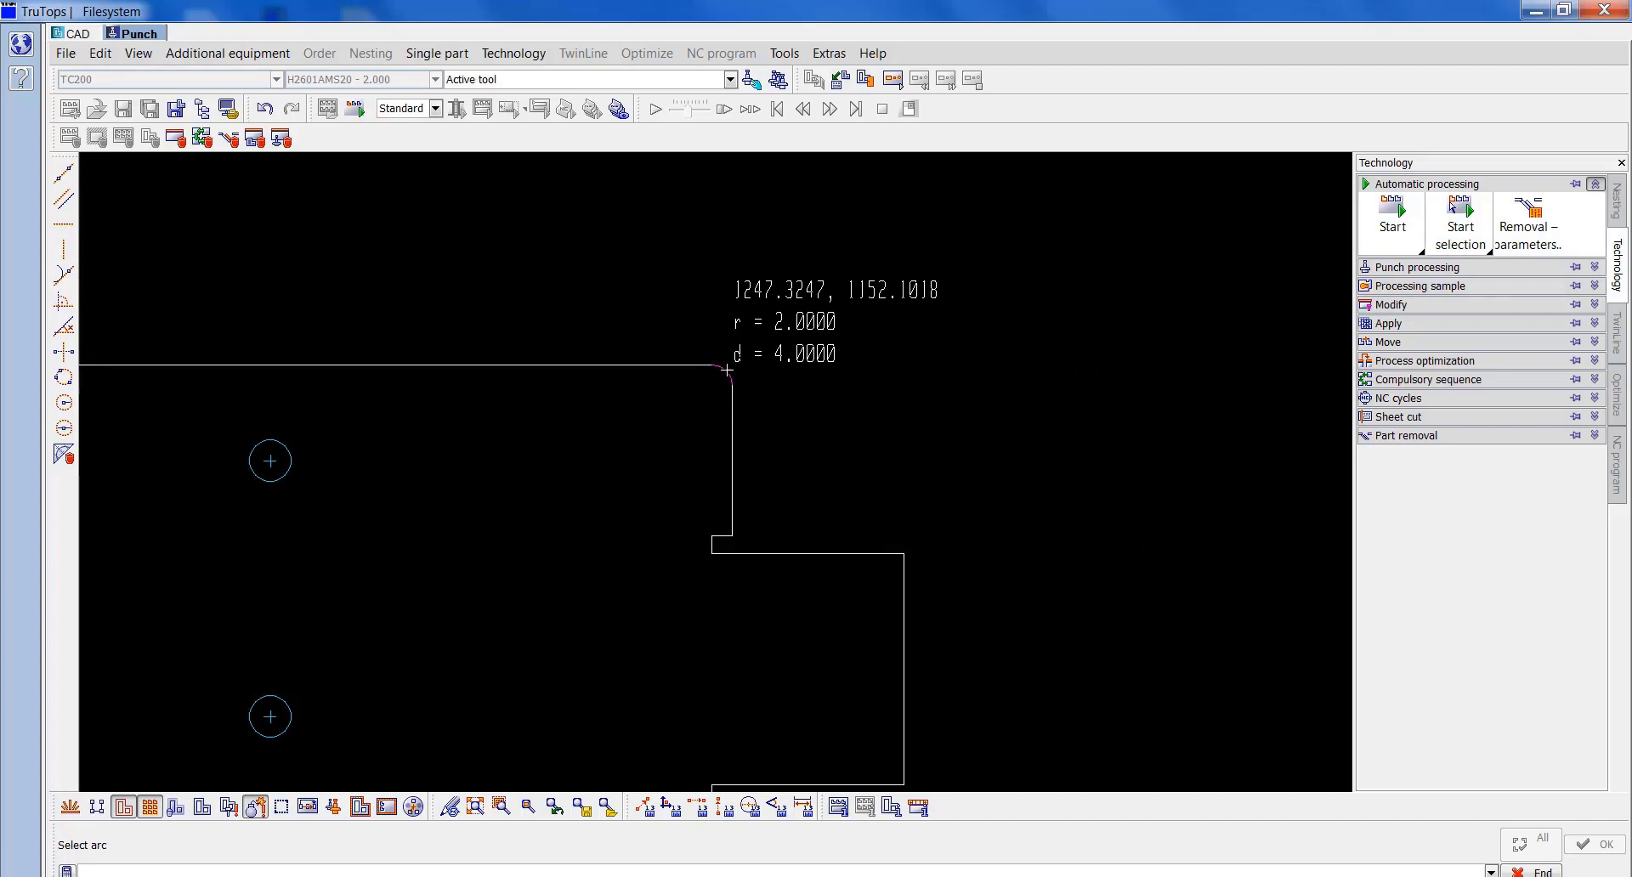
Make the 7 × 2 SPECIAL 7 punch the active tool using the Special filter.
click(729, 79)
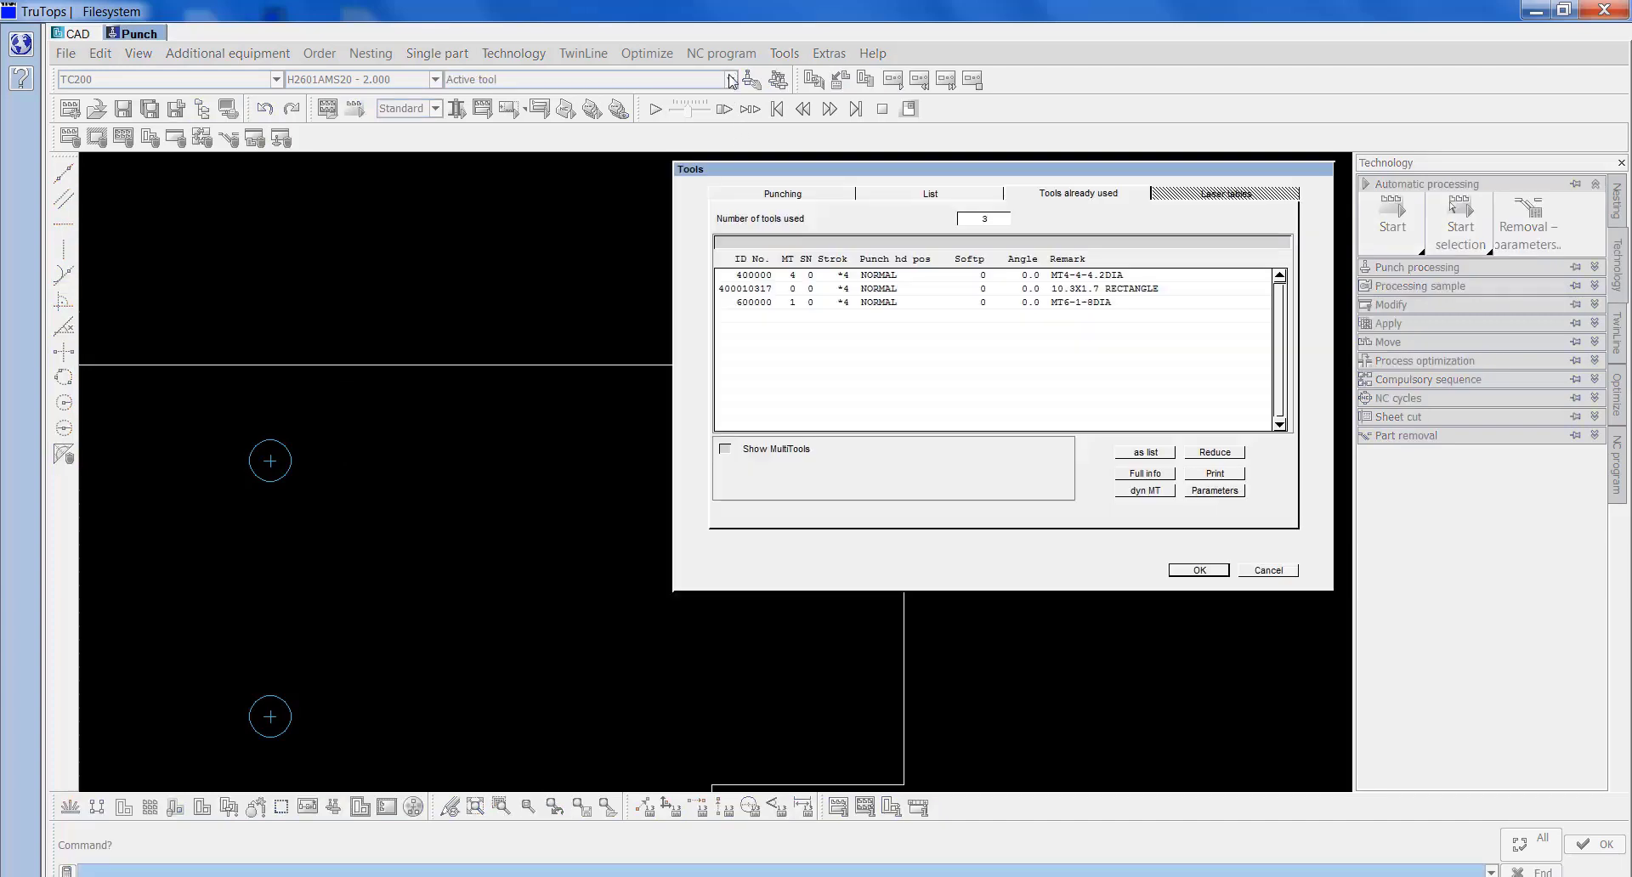
click(789, 194)
click(1180, 225)
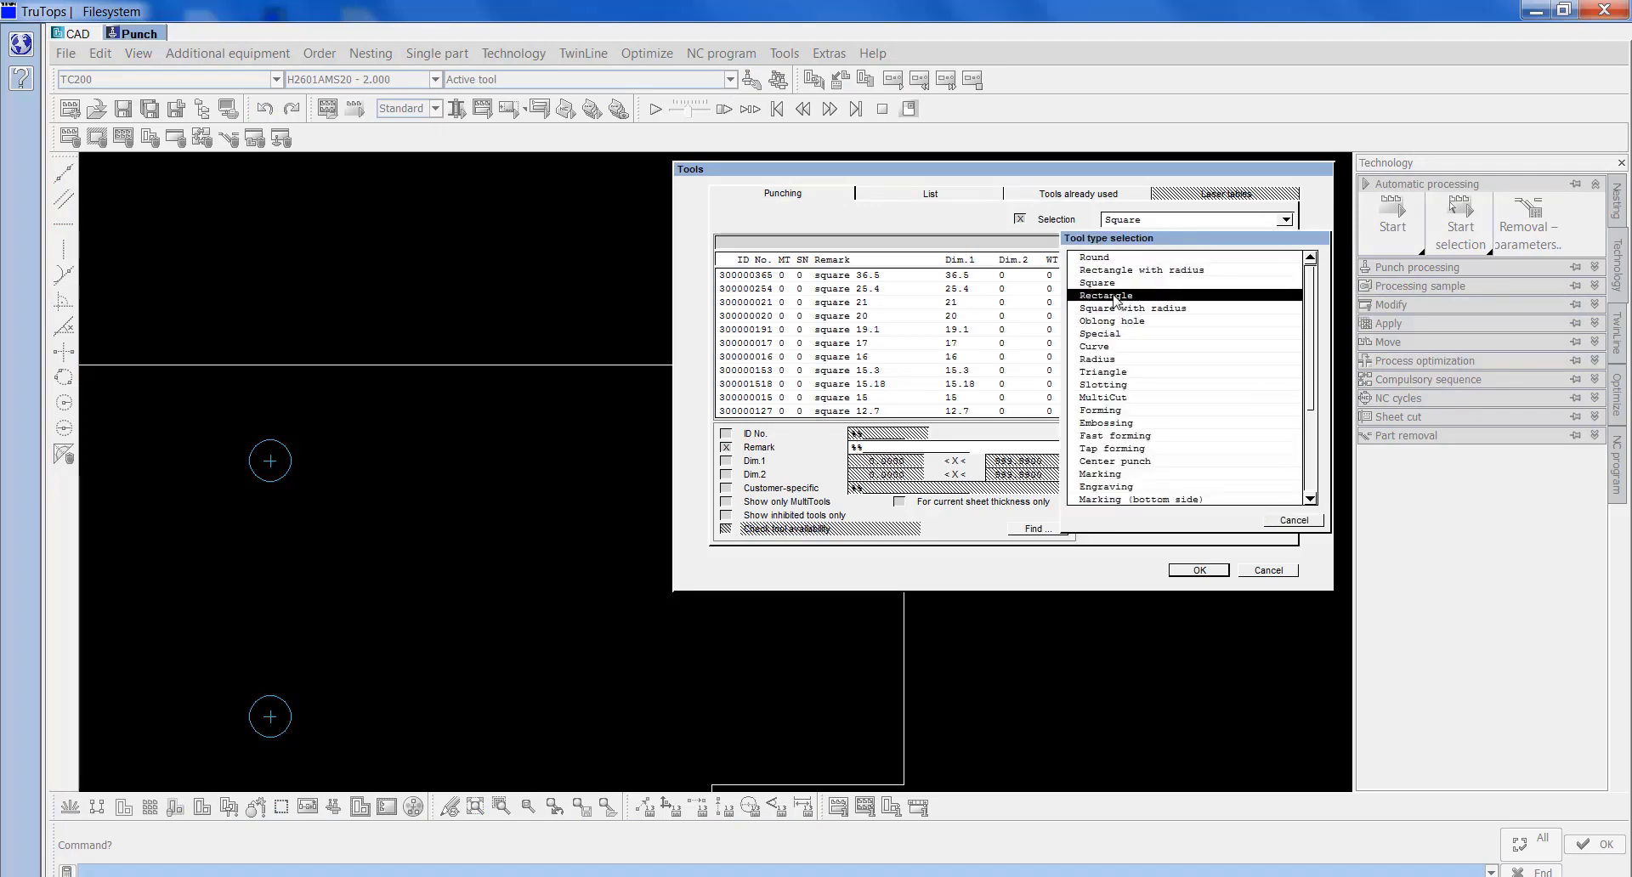
click(1135, 343)
scroll(1133, 343, down, 8)
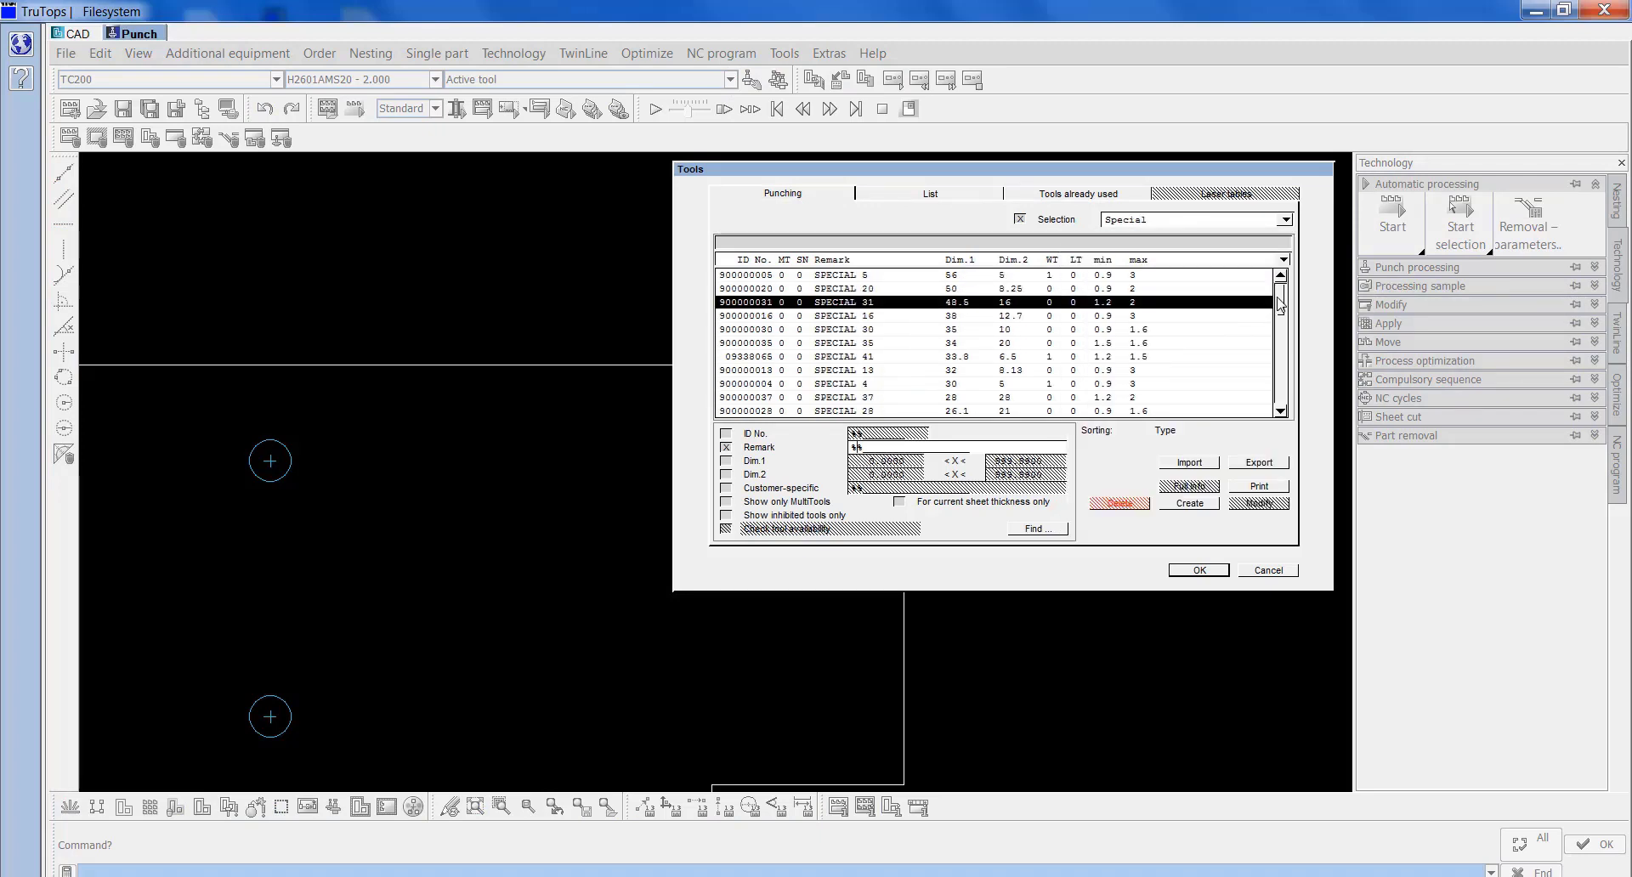
click(1037, 356)
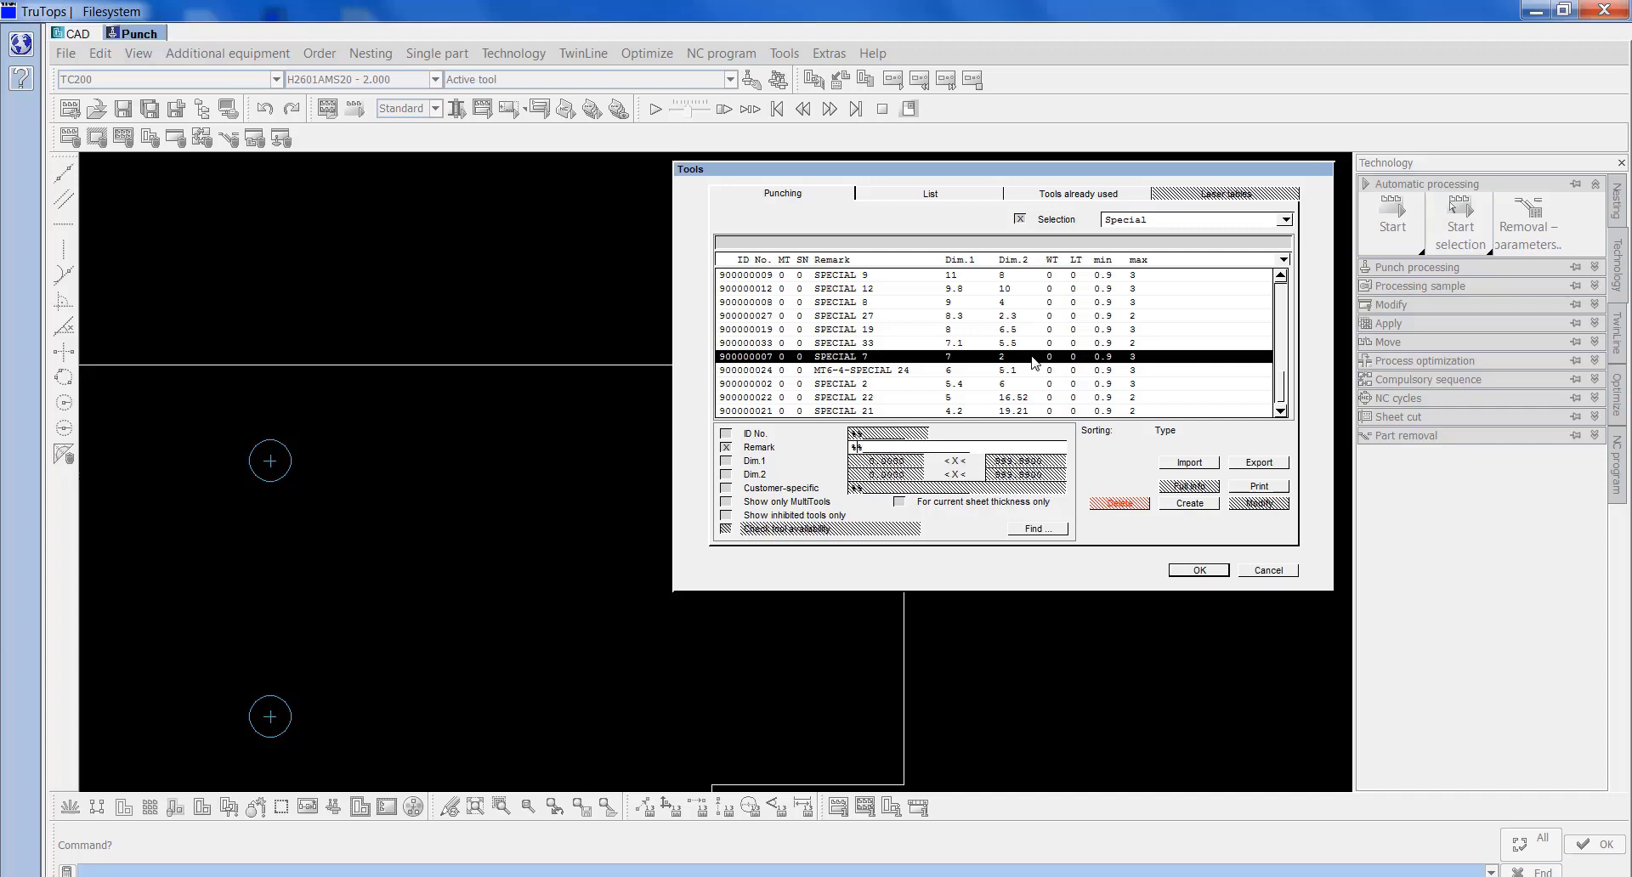
click(1199, 571)
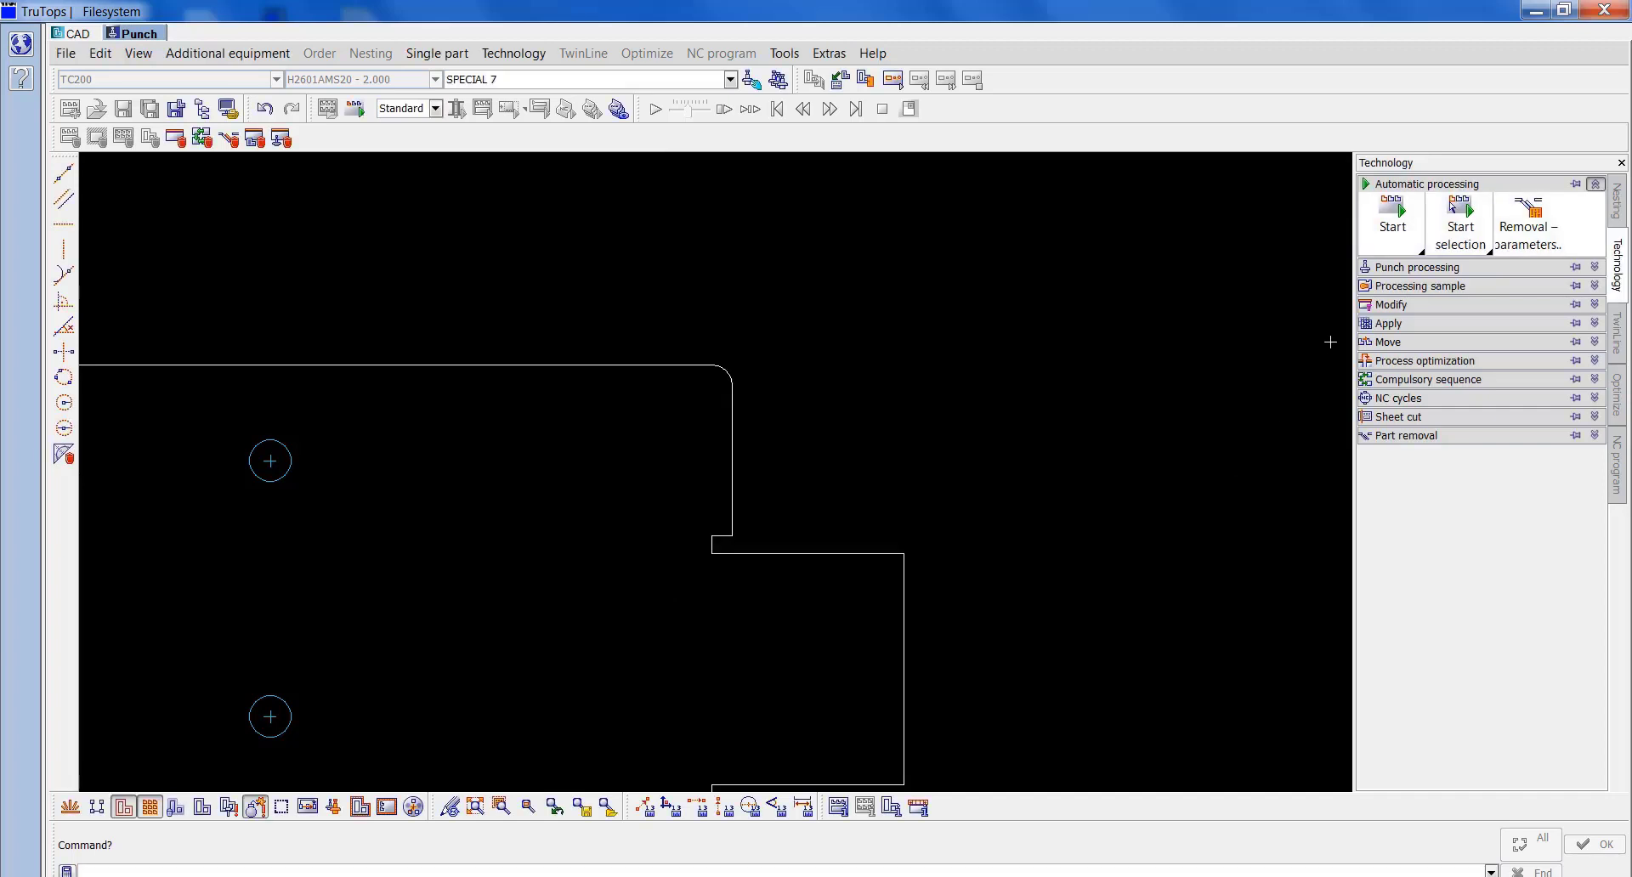
Punch a SPECIAL 7 hit at the upper rounded corner and identify its cutting edge.
click(1408, 269)
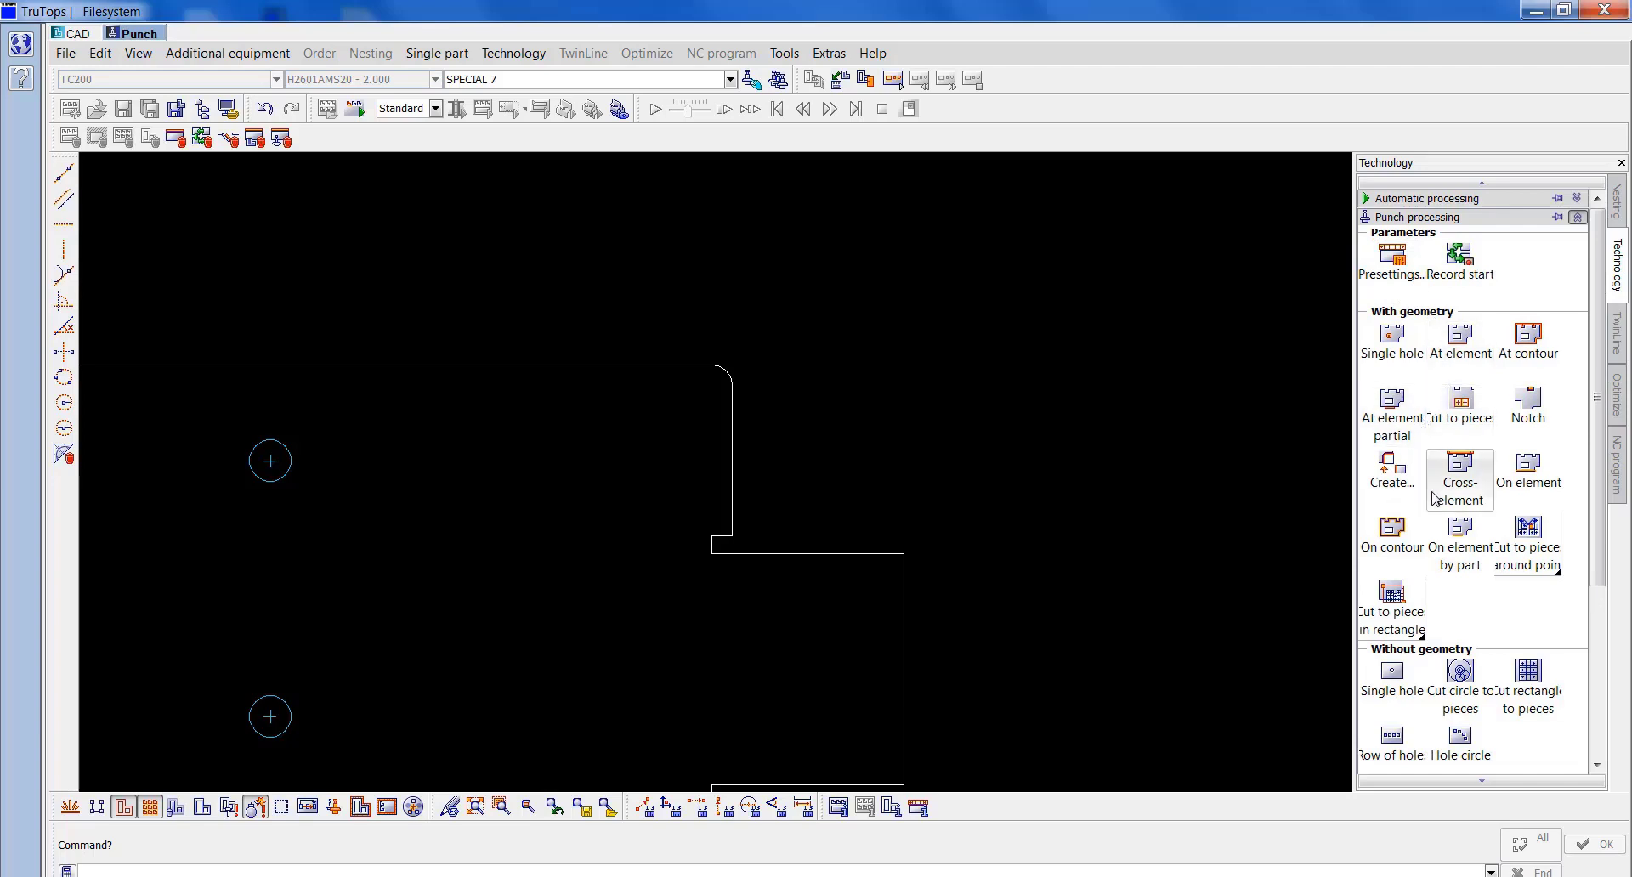
click(1400, 481)
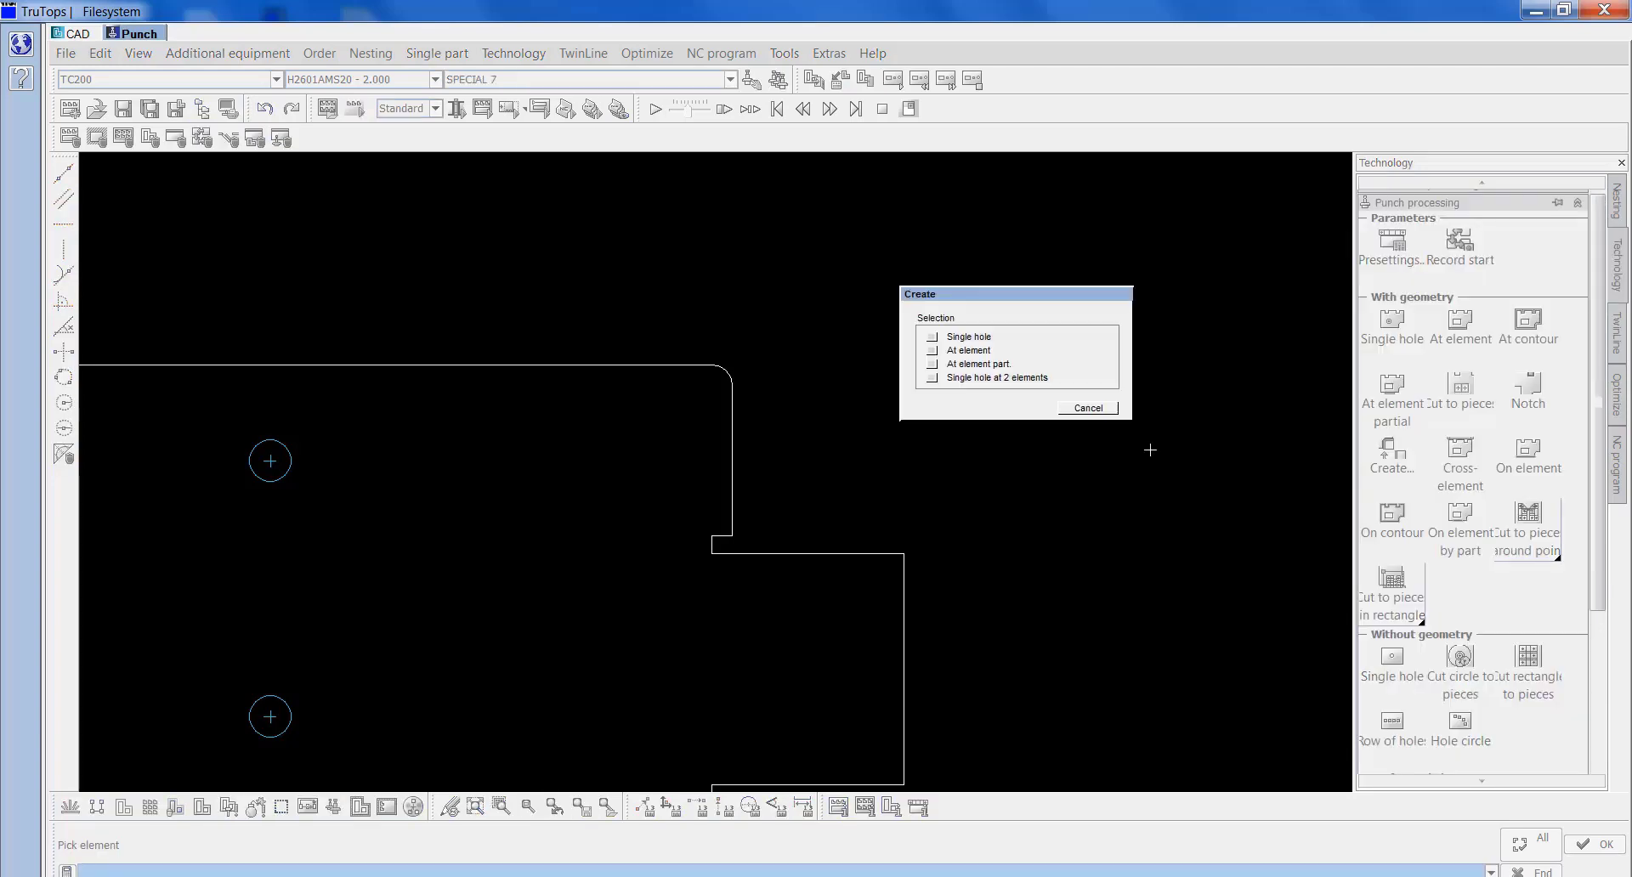
click(933, 351)
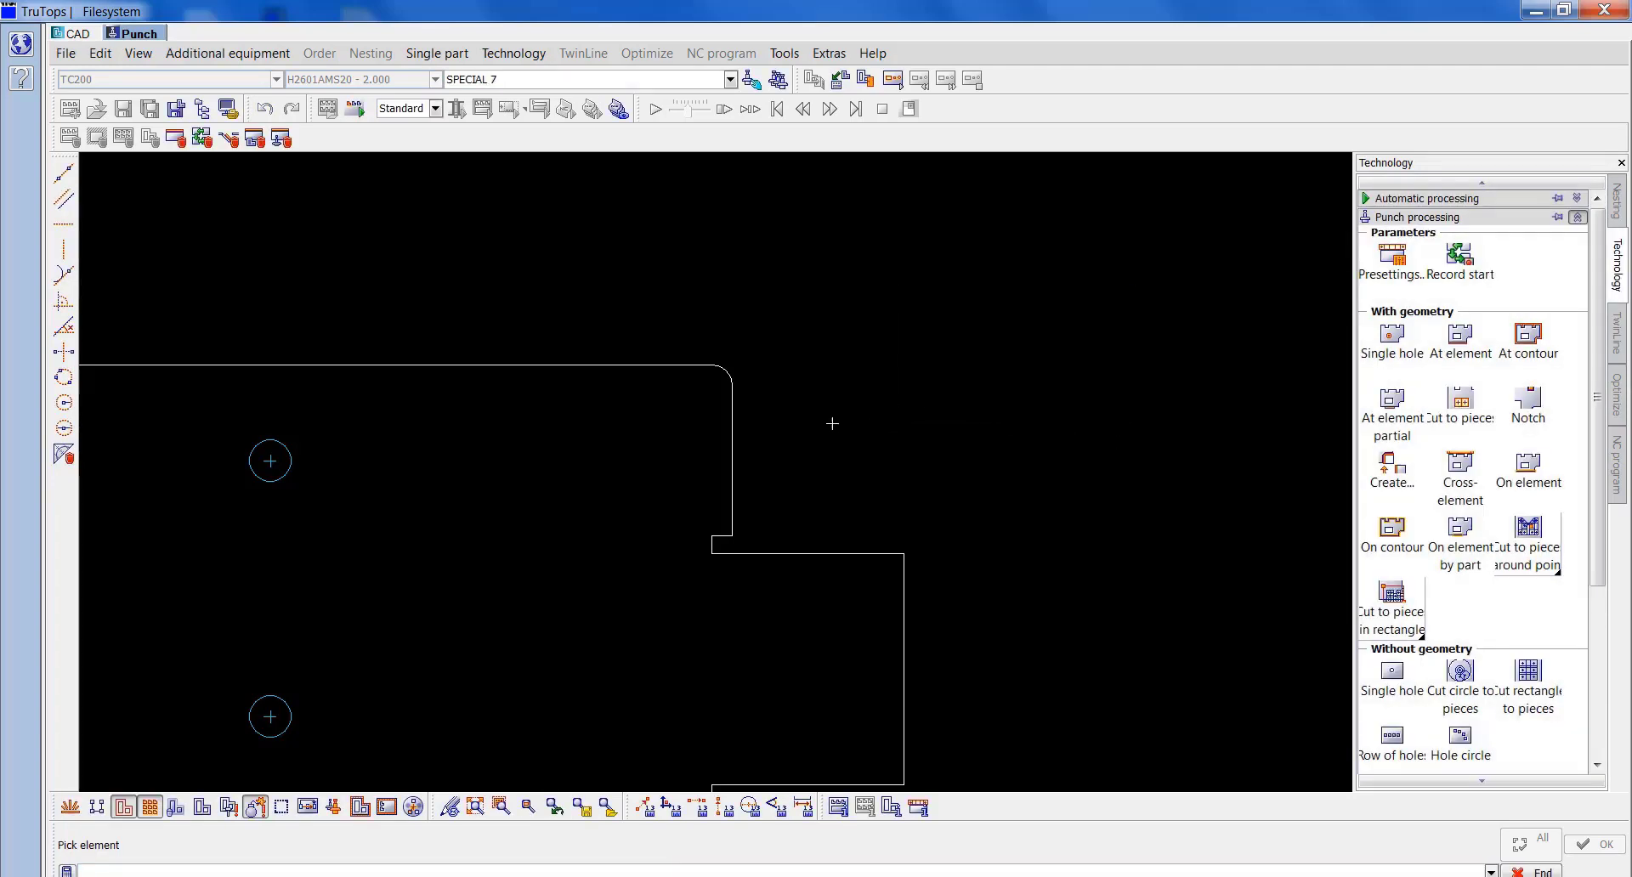
click(730, 374)
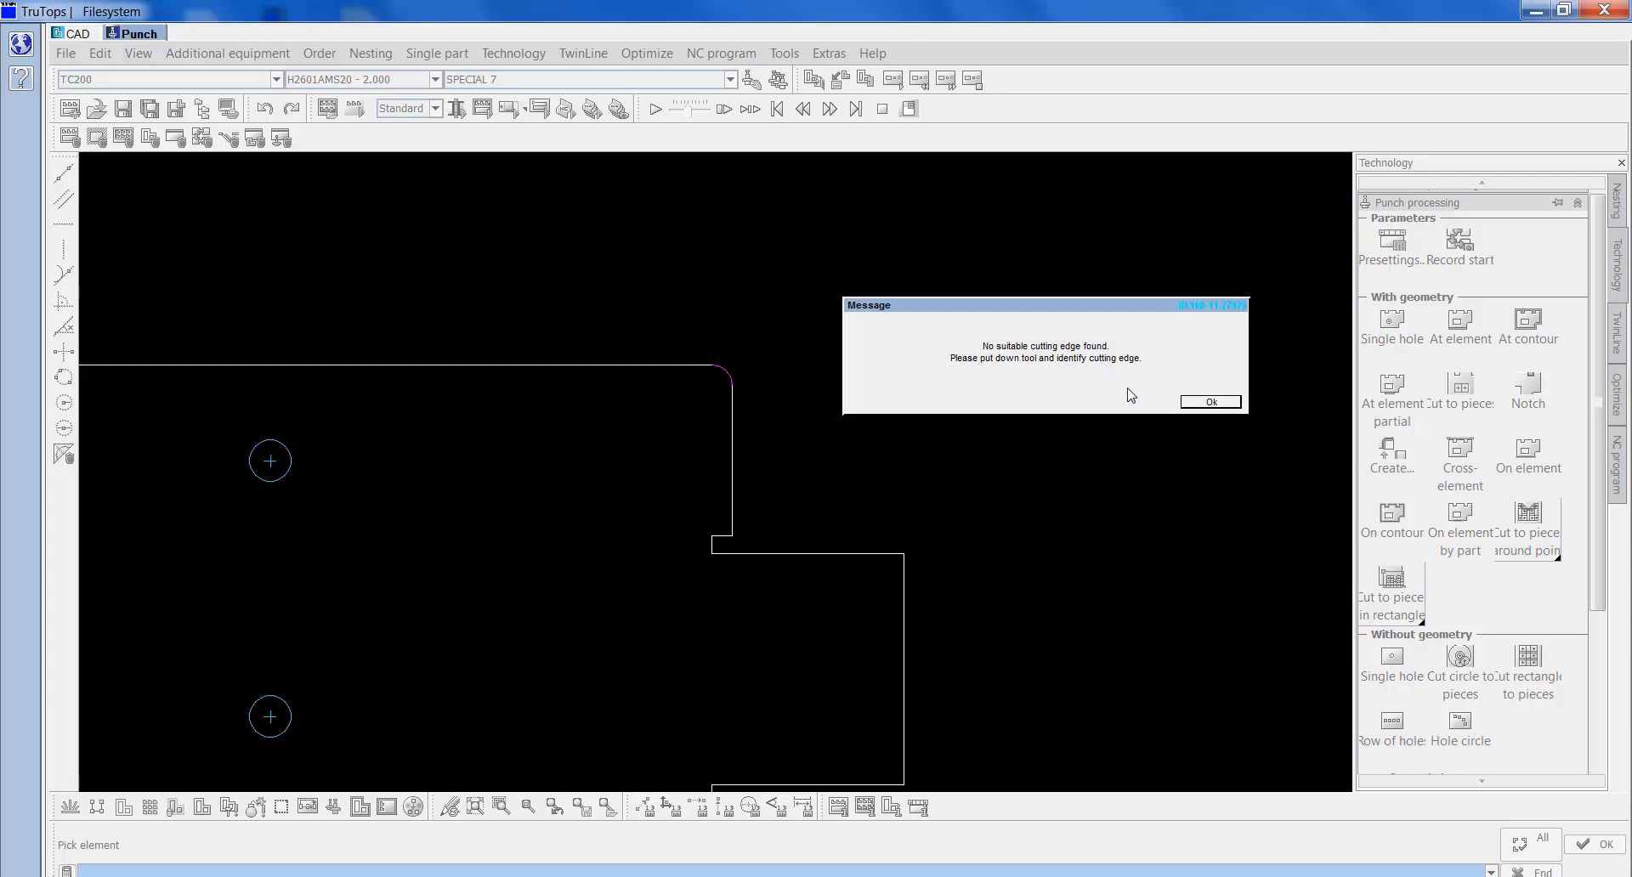
click(1219, 405)
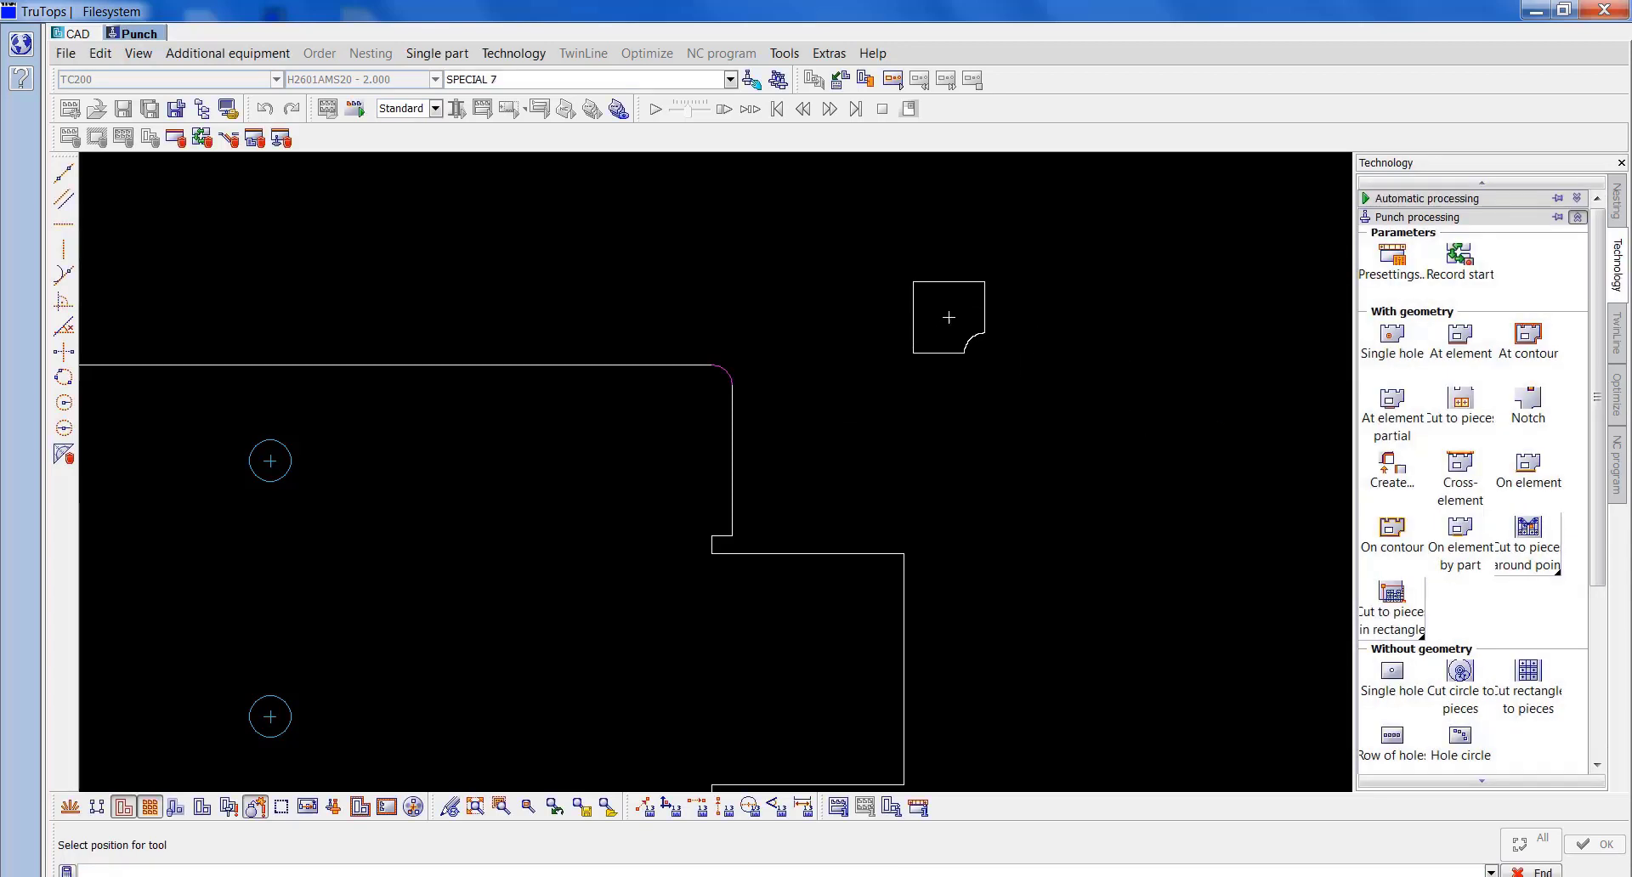
click(949, 317)
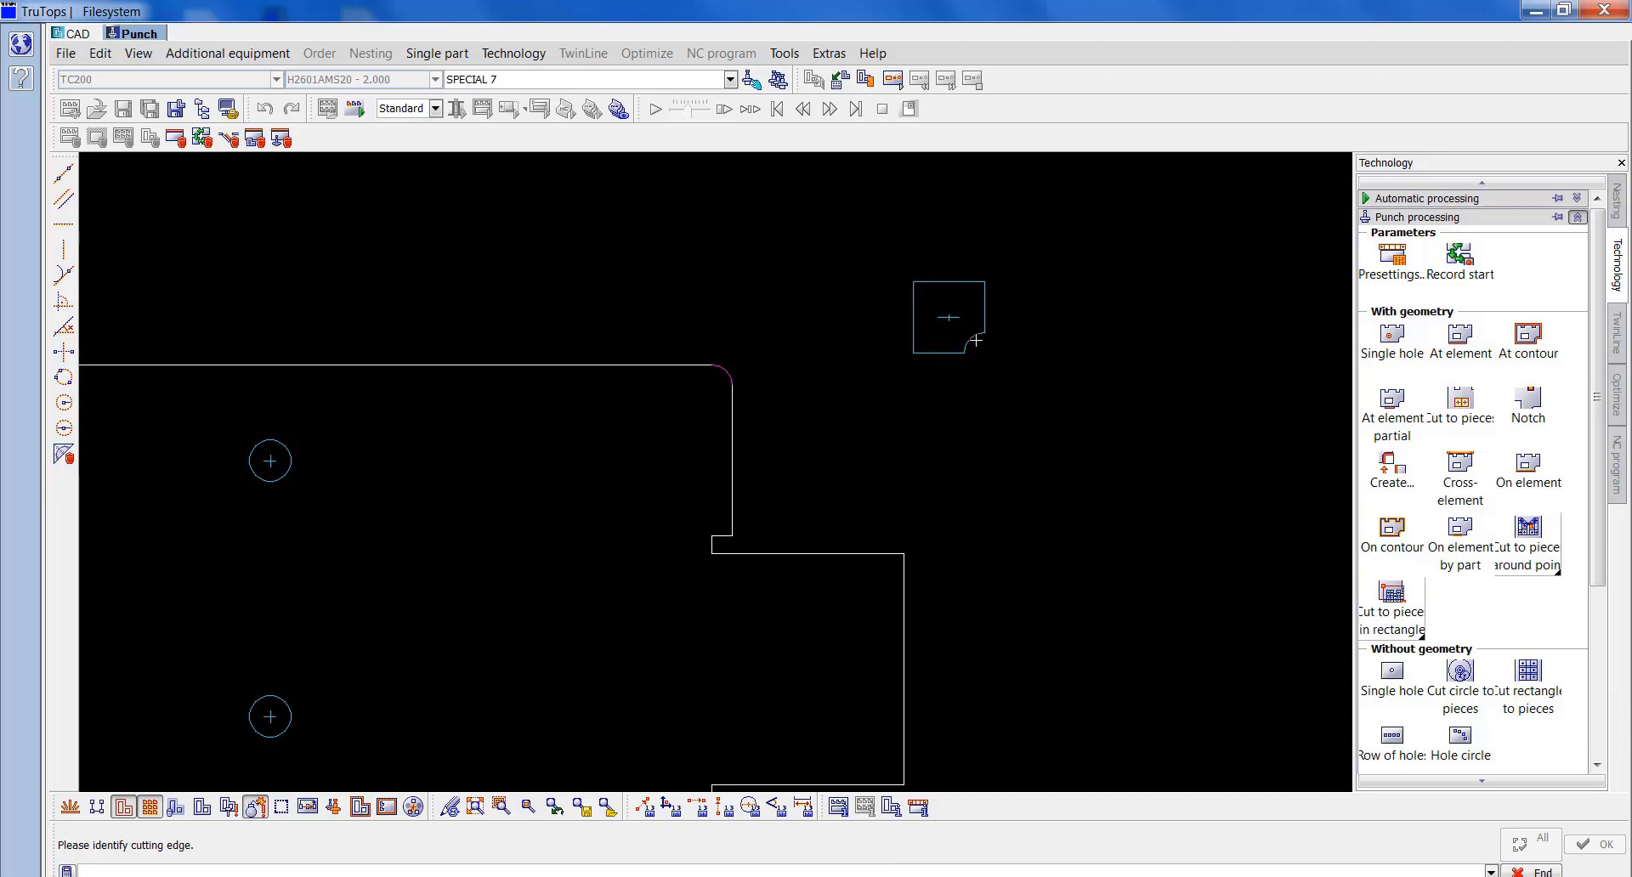
click(974, 340)
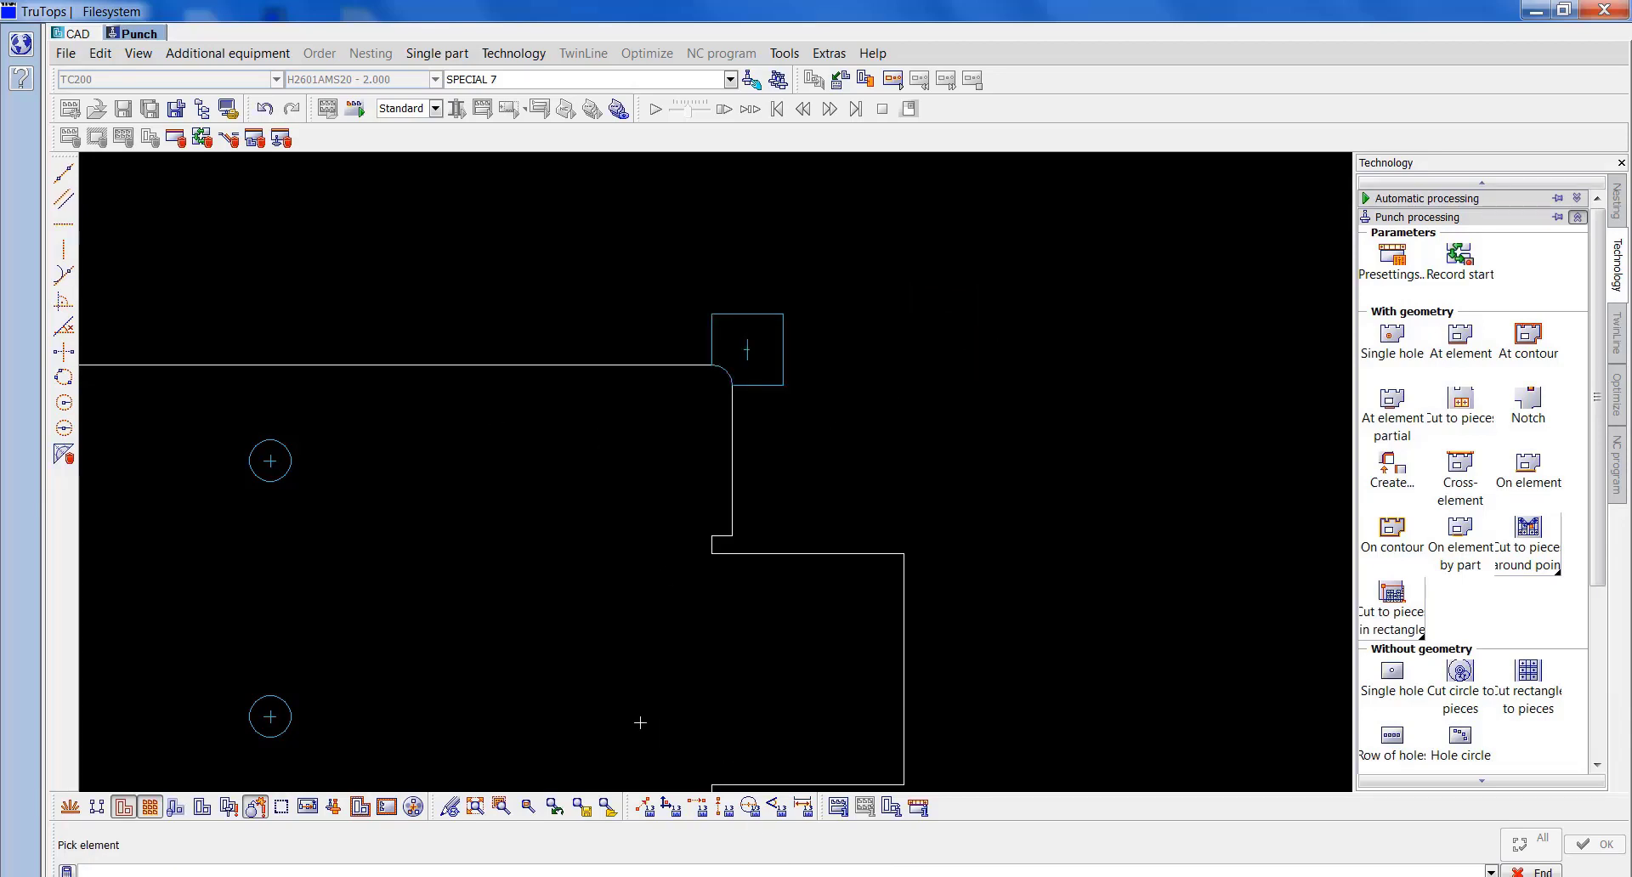
Punch SPECIAL 7 hits into the left and right rounded corners of the notches.
click(476, 806)
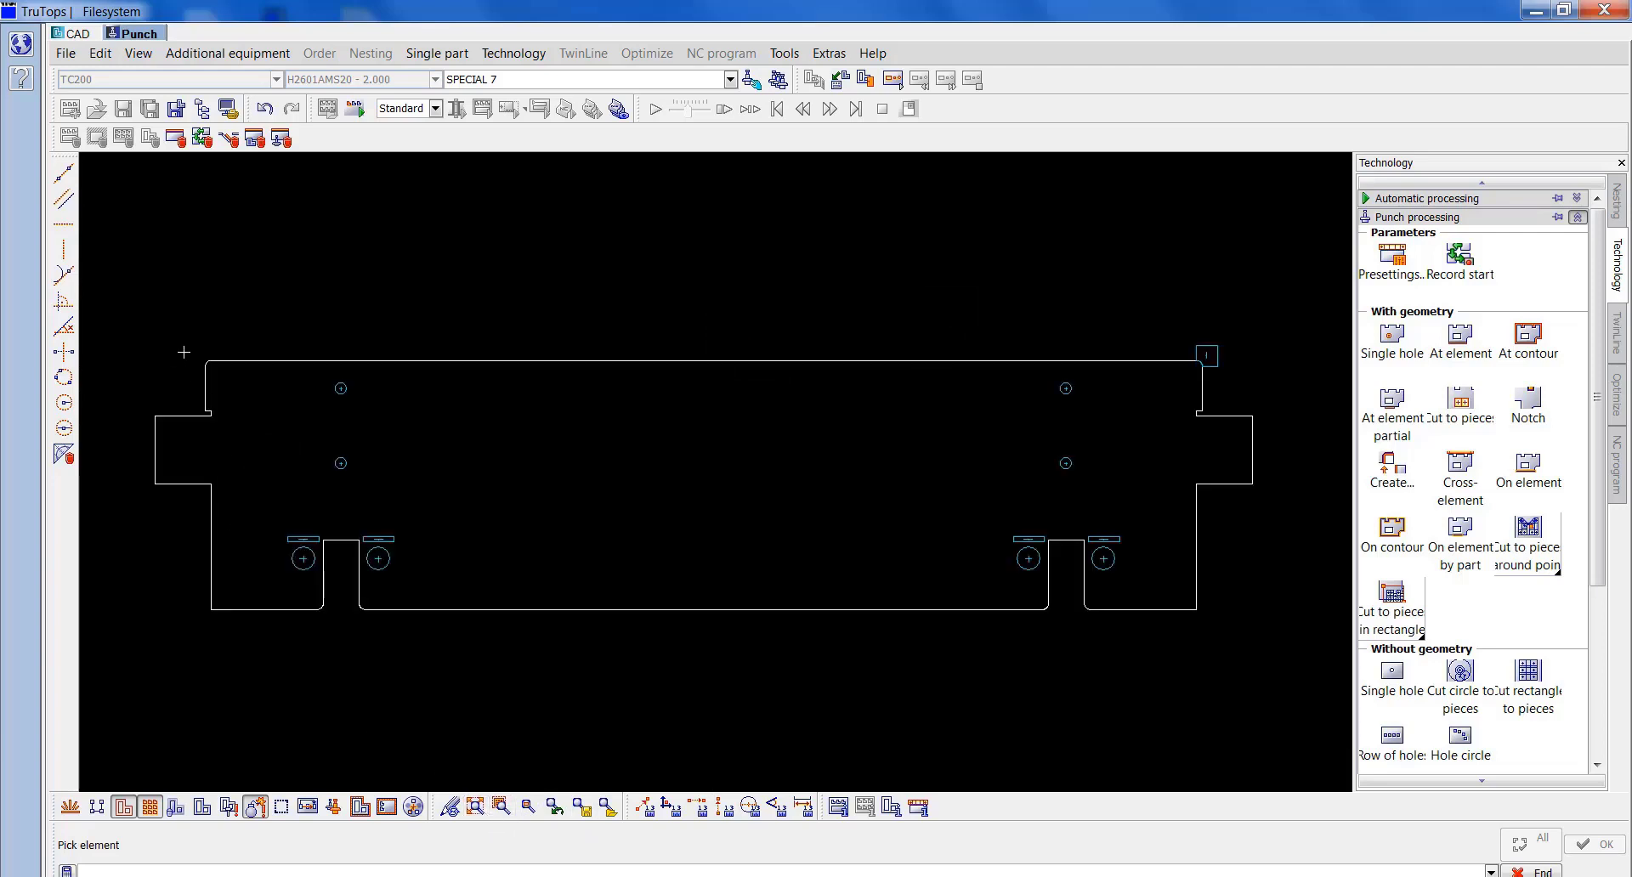
scroll(184, 351, up, 3)
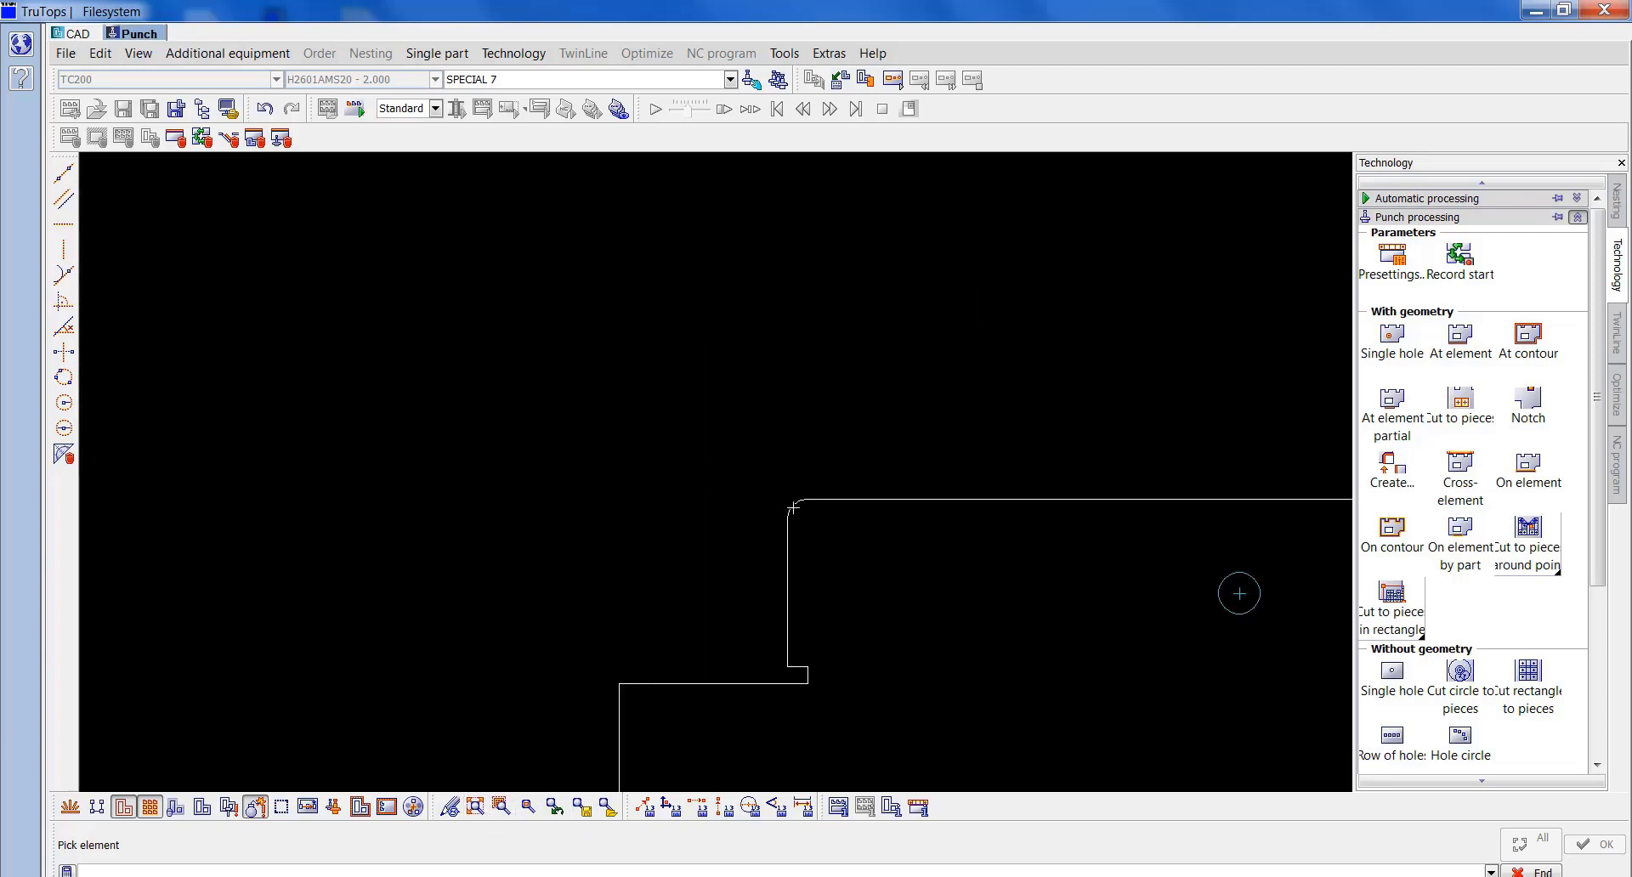
middle_drag(973, 720, 773, 208)
scroll(744, 136, up, 2)
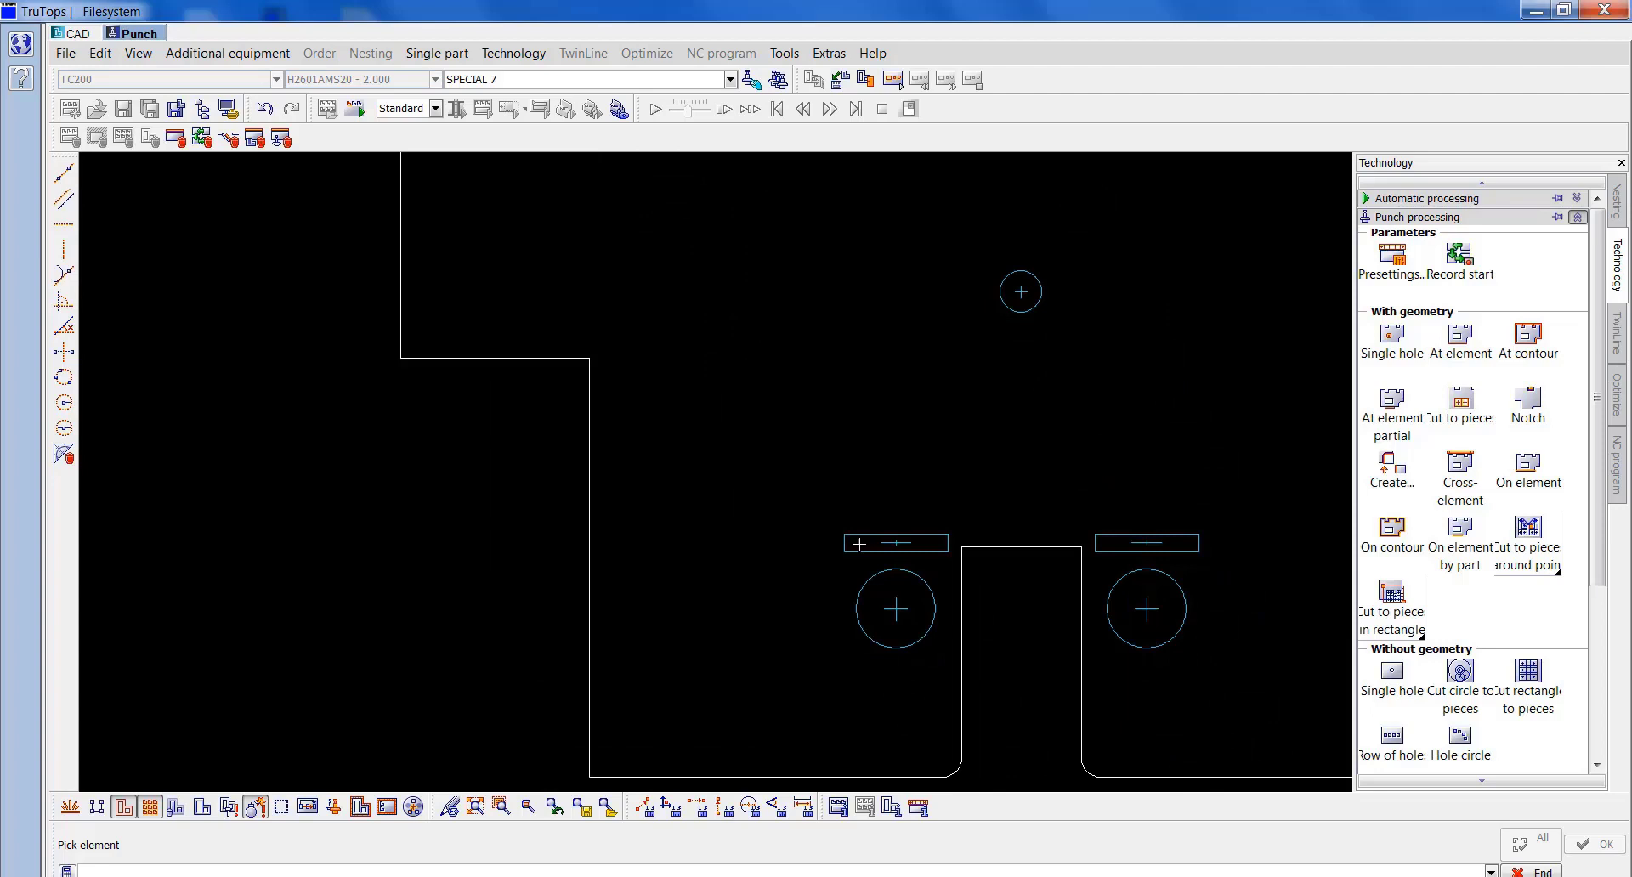
middle_drag(1020, 790, 870, 530)
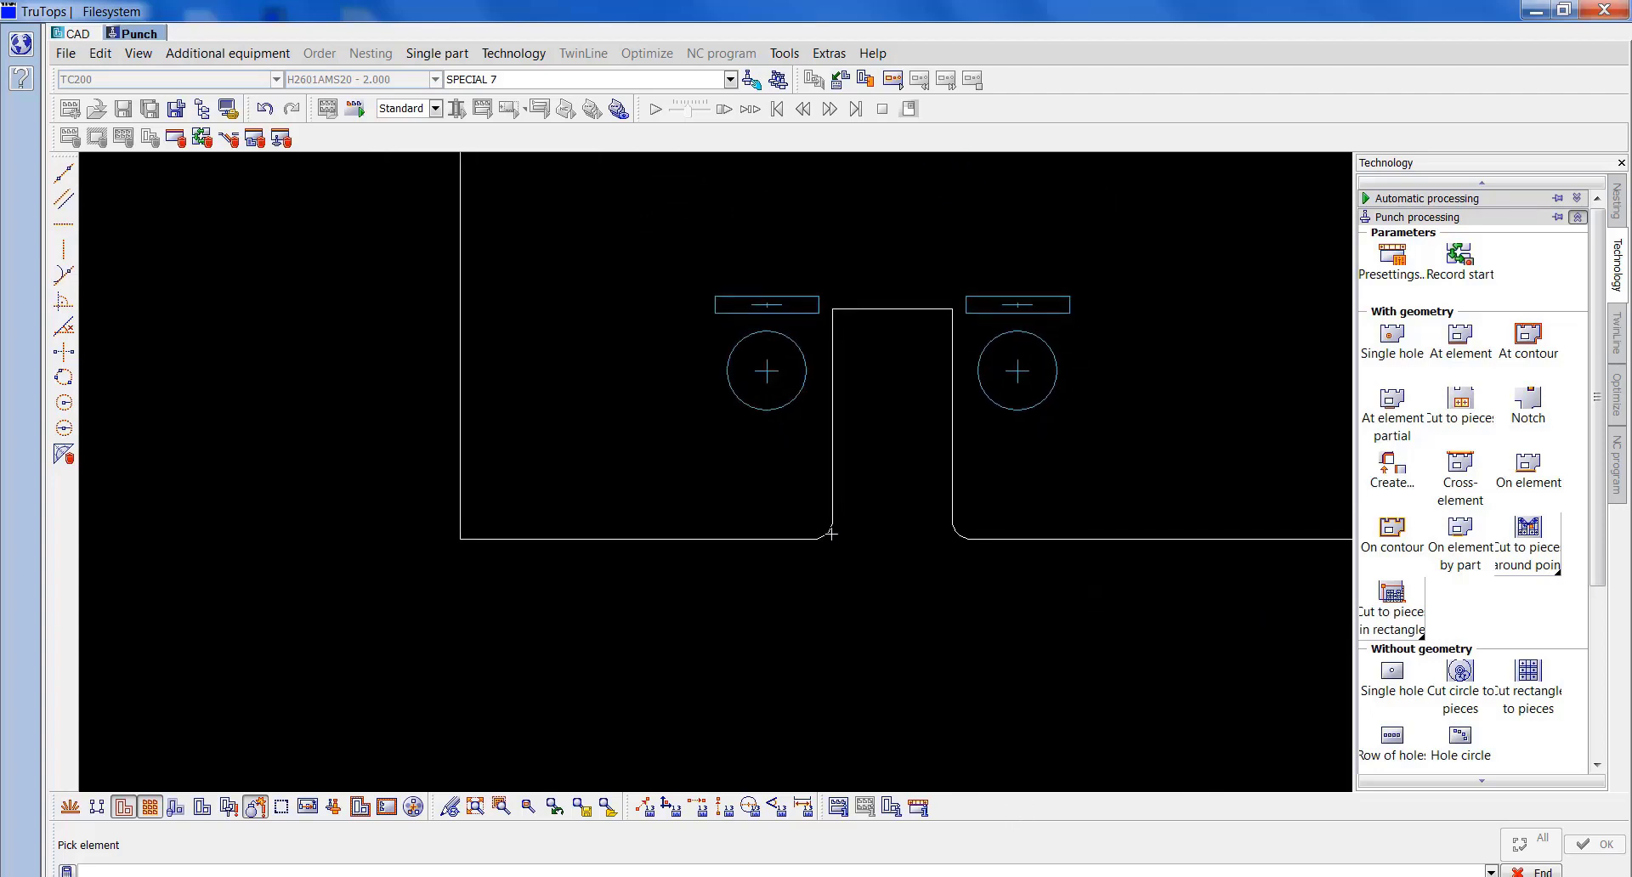
click(831, 534)
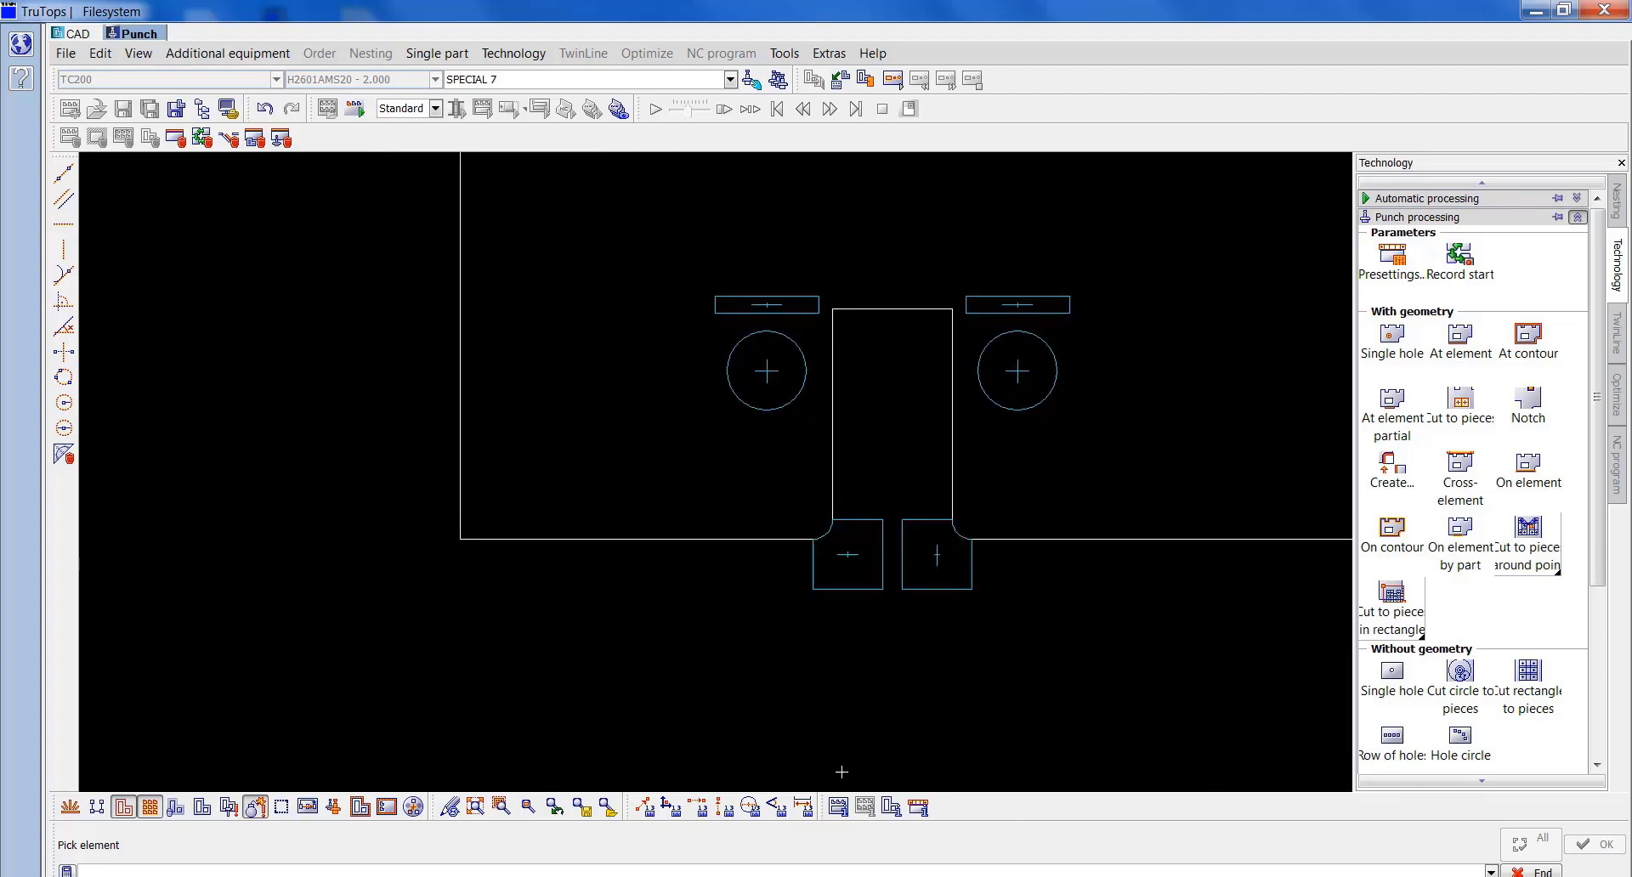
click(475, 807)
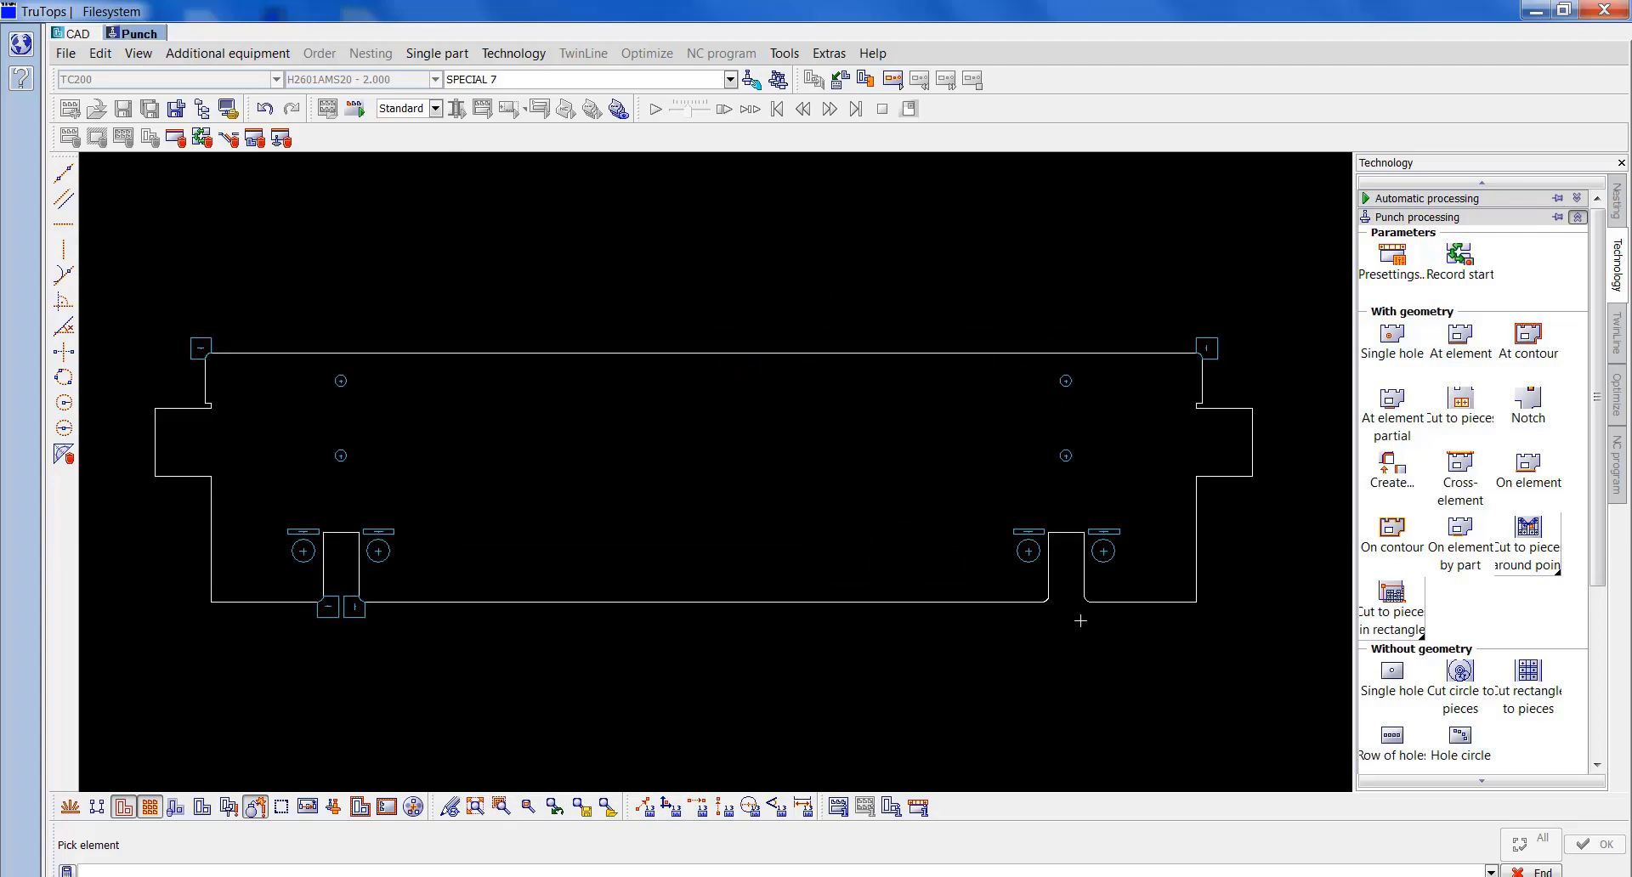
scroll(1058, 590, up, 3)
click(813, 528)
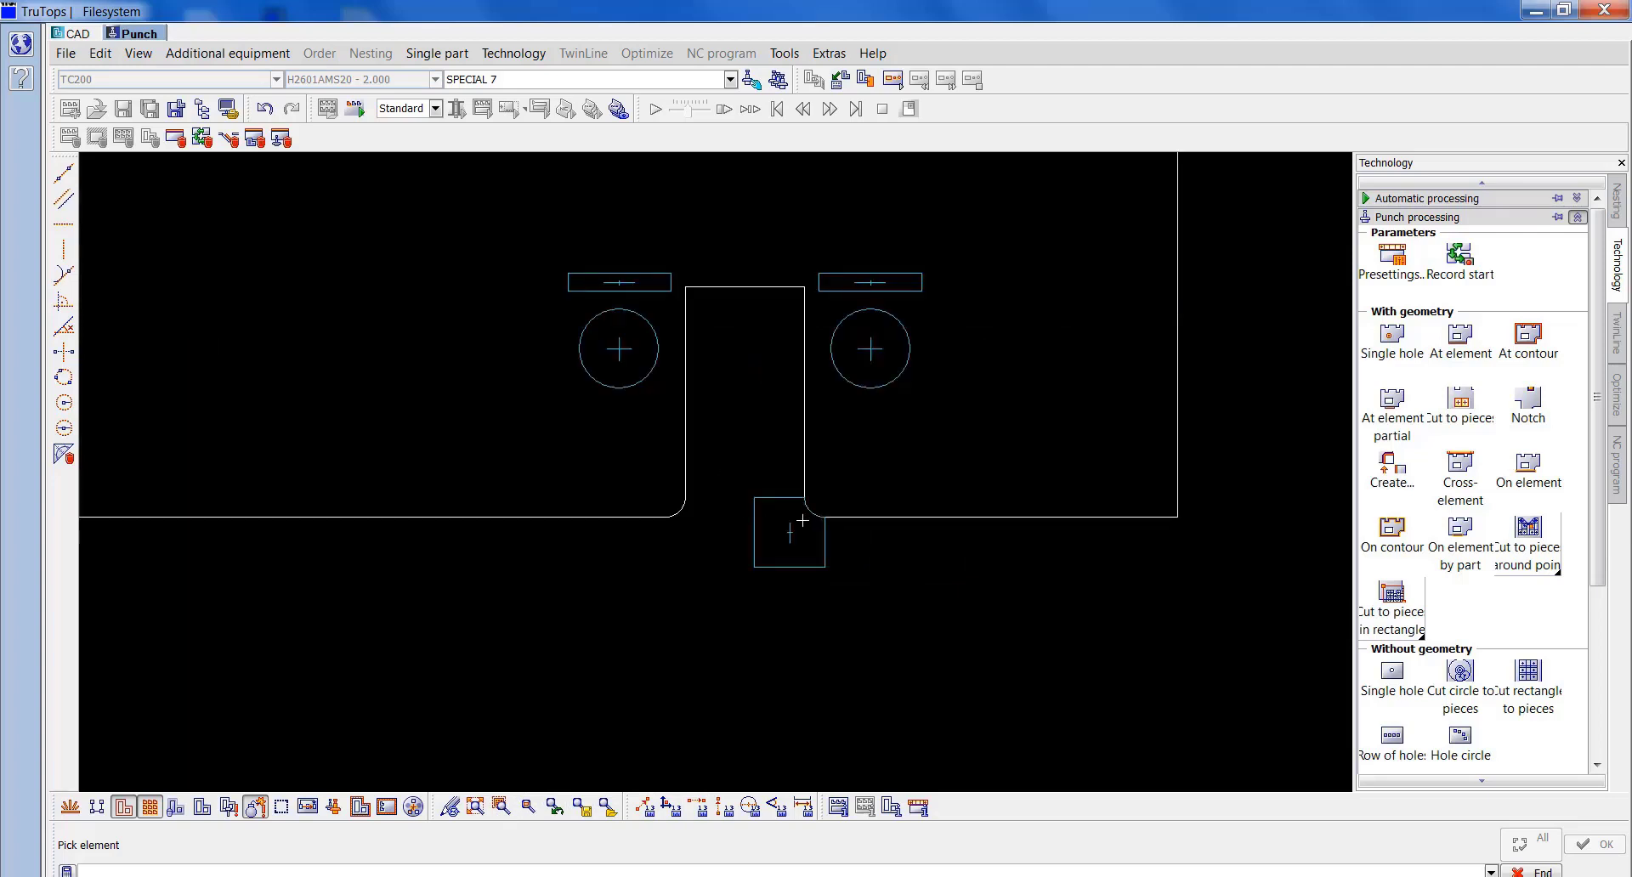
click(677, 511)
Measure the slot's top edge and draw a vertical midline through the slot.
click(804, 807)
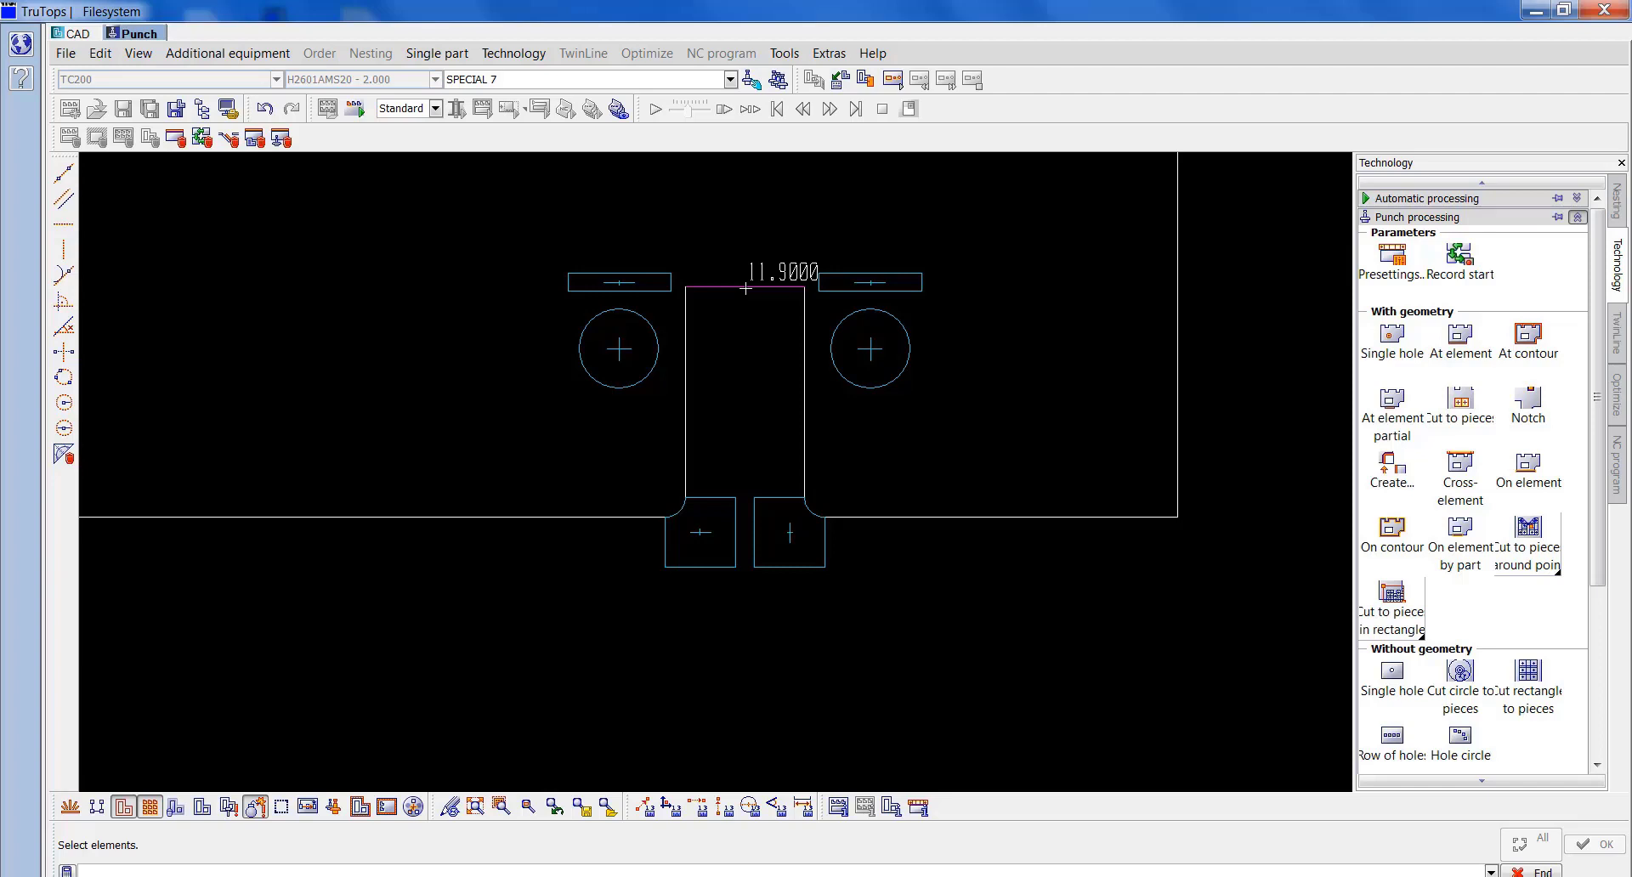
click(64, 351)
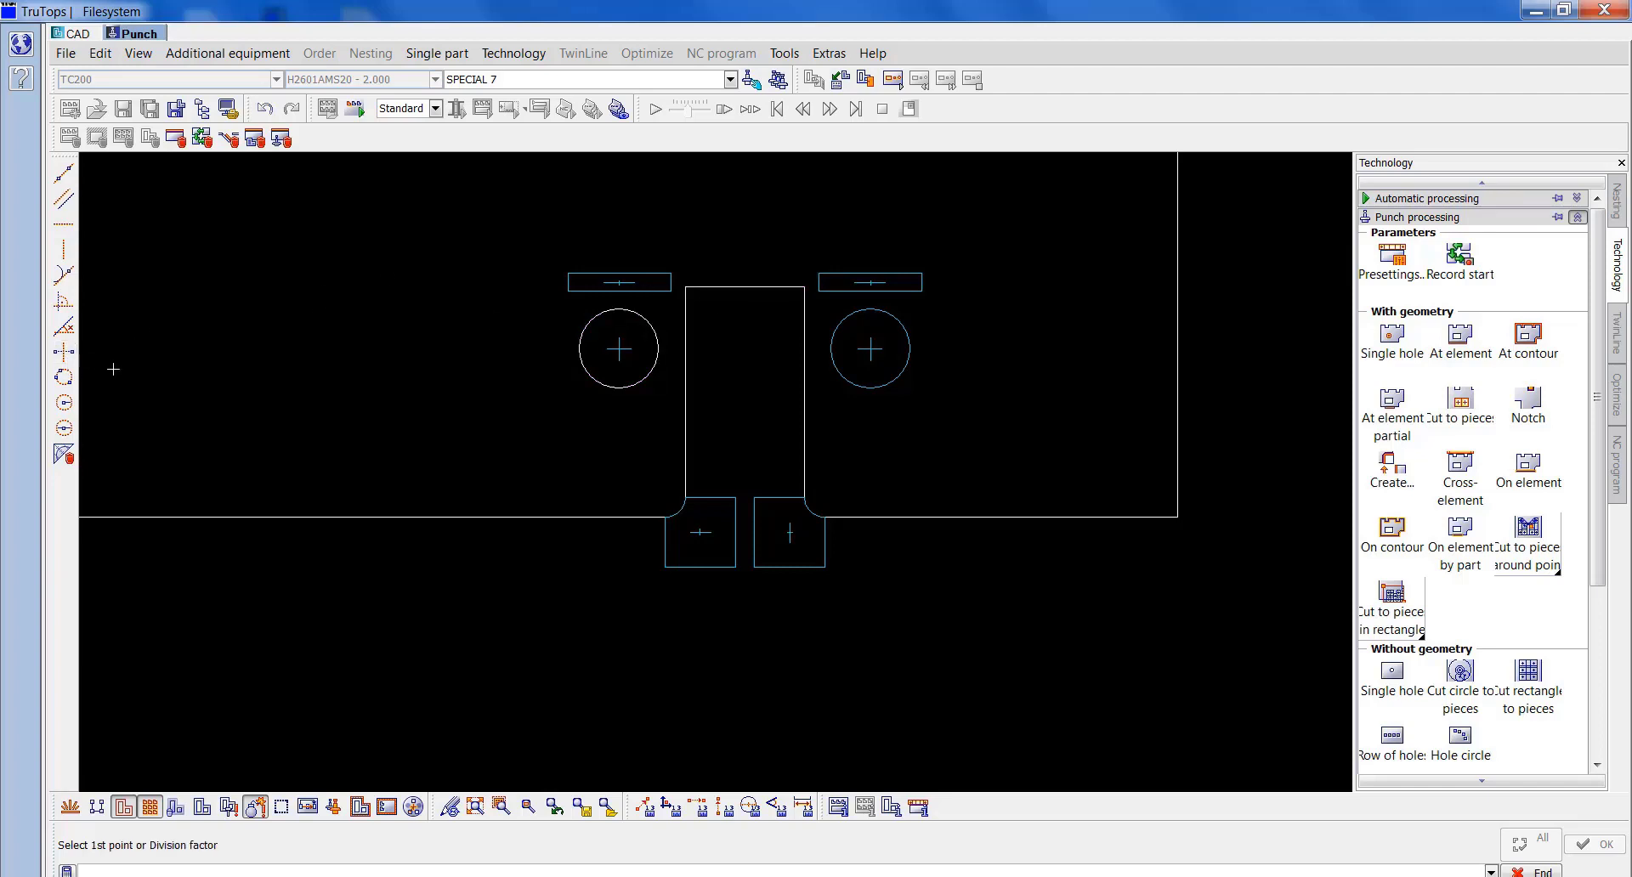
click(806, 289)
click(689, 289)
click(475, 807)
scroll(777, 423, up, 3)
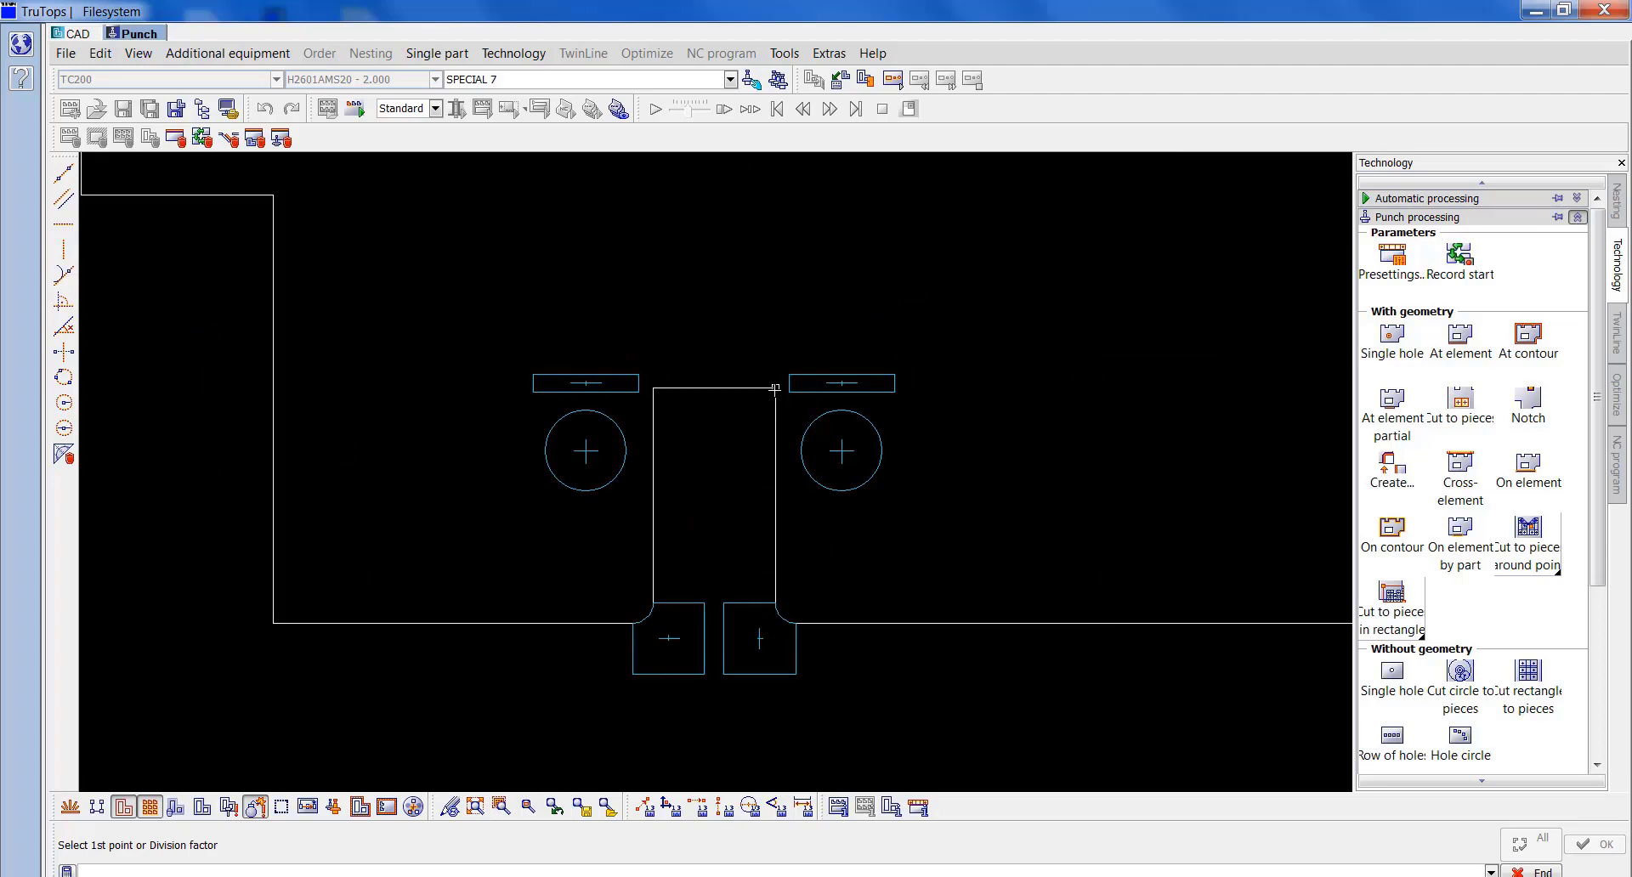
click(775, 388)
click(653, 388)
Draw a construction line parallel to the slot's top edge, lower down the slot.
click(64, 199)
click(741, 389)
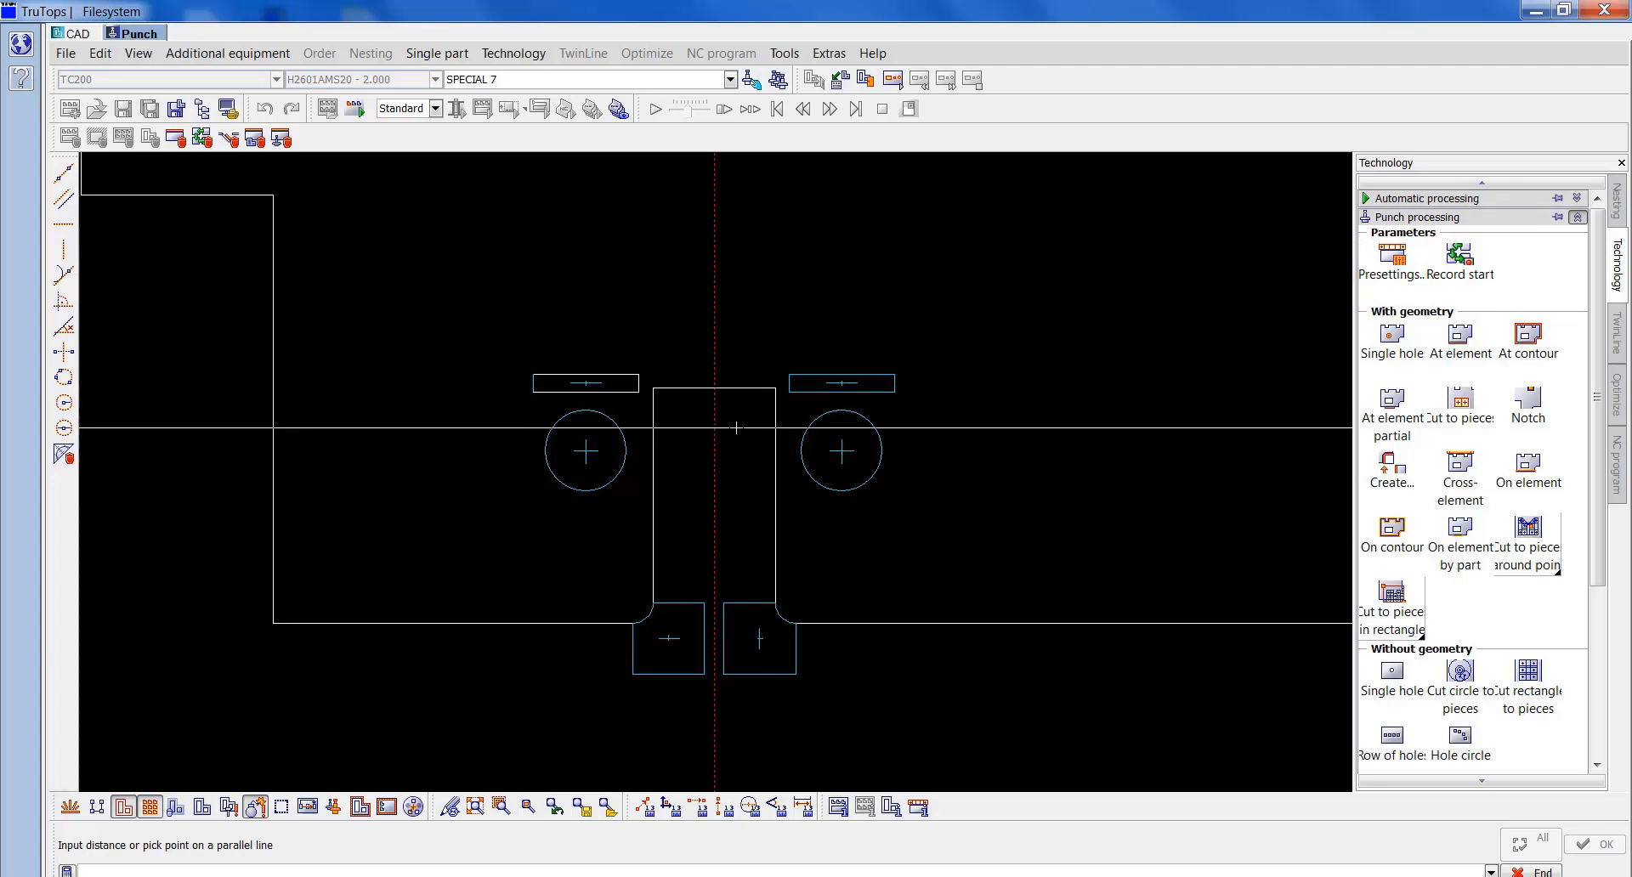
click(736, 427)
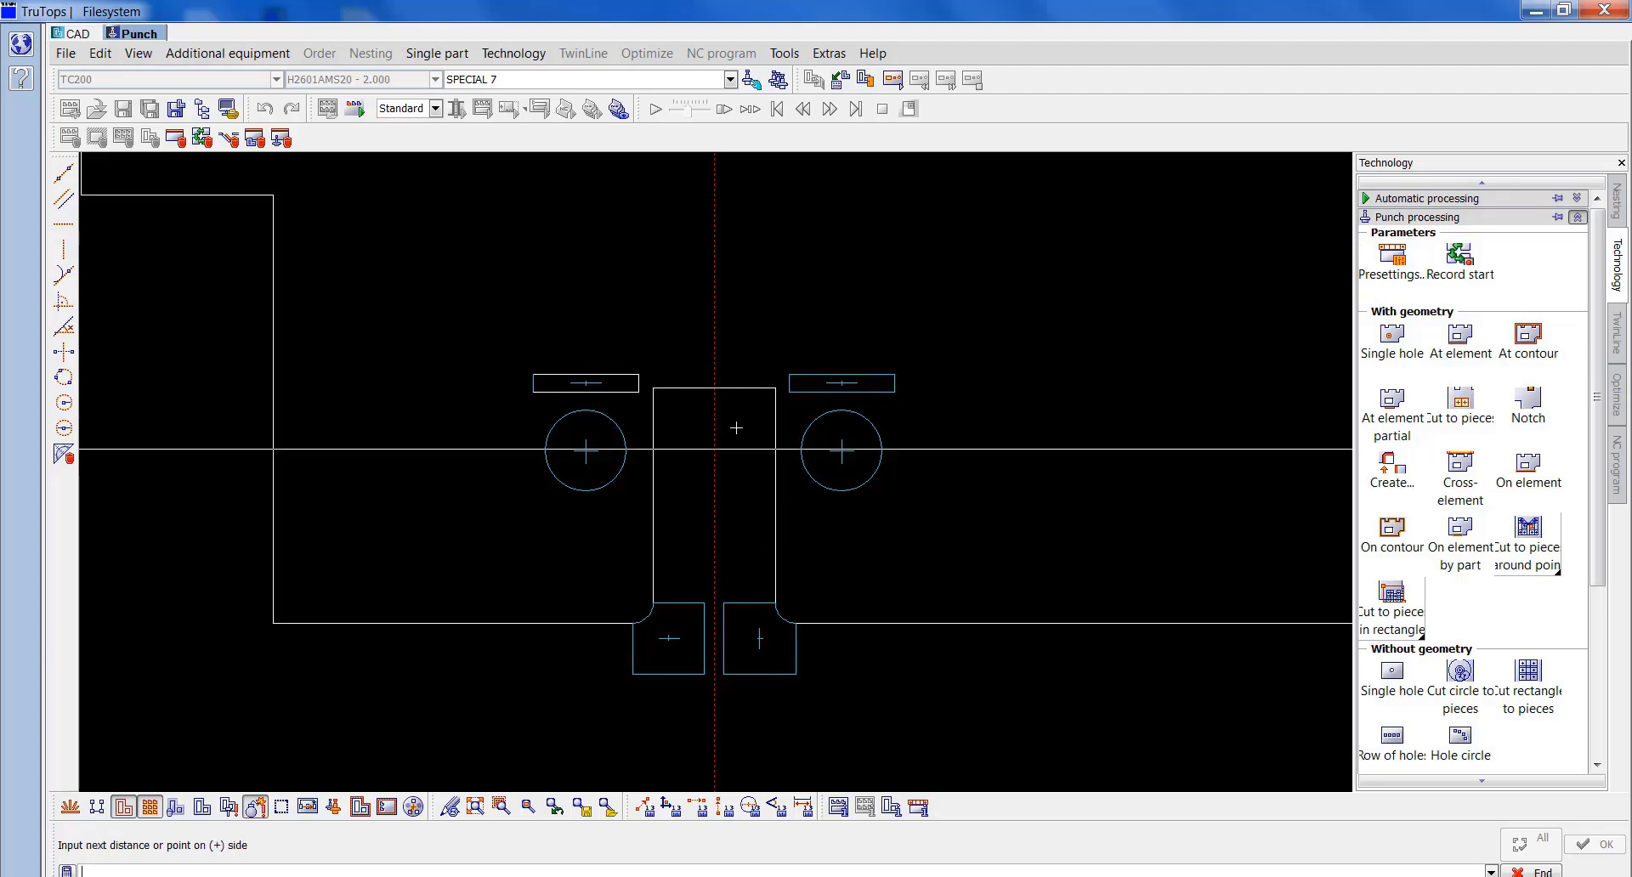
right_click(736, 427)
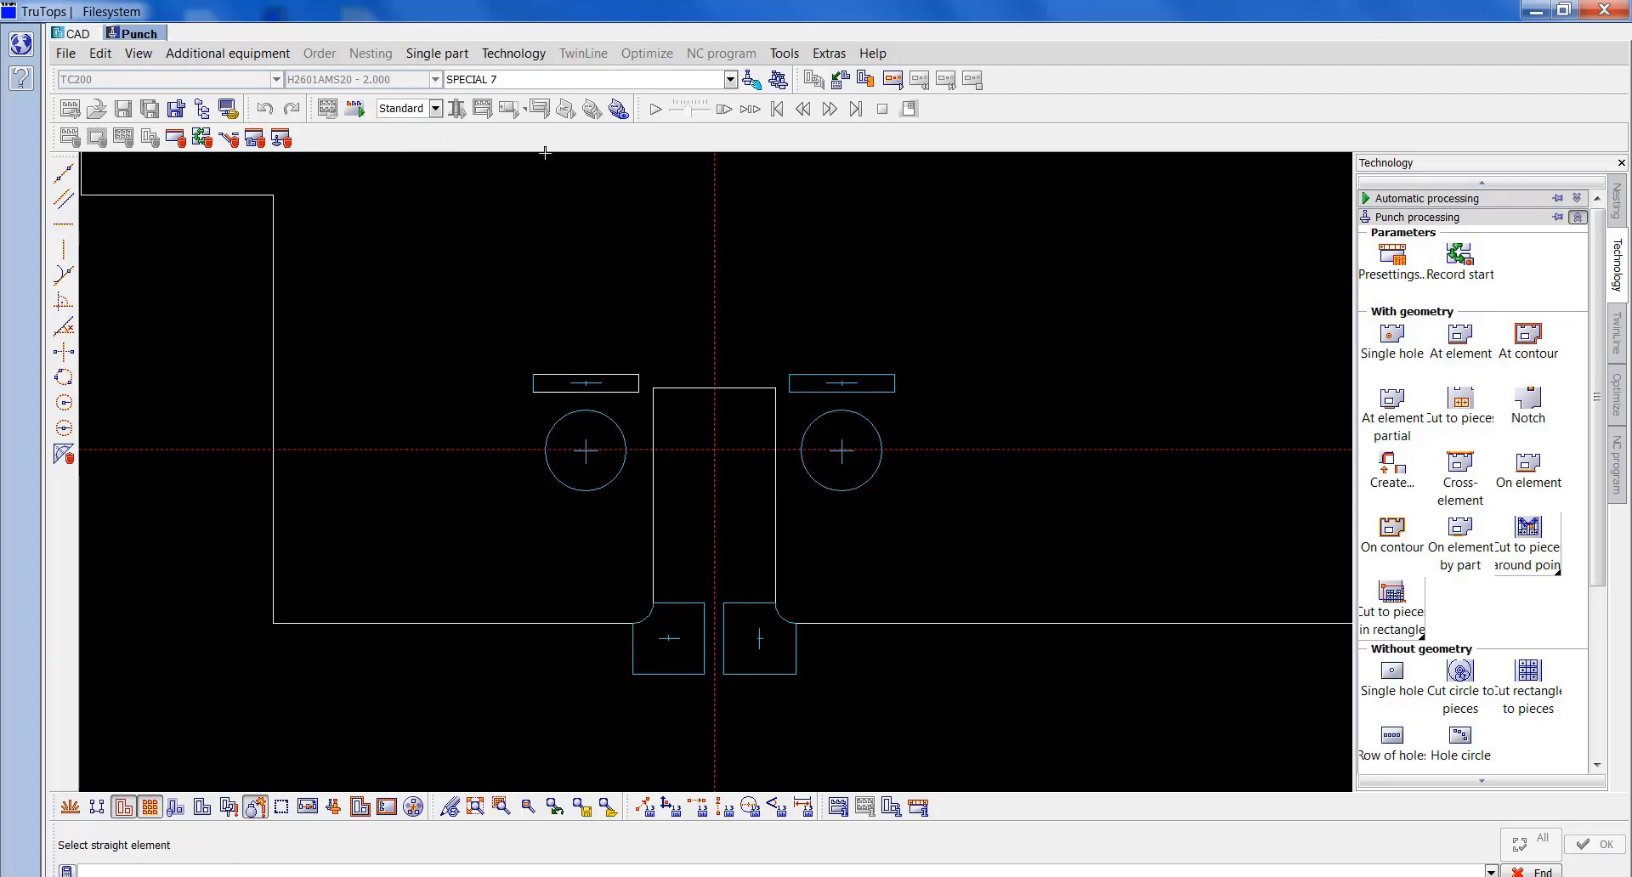
Make square 12 the active tool using the Square filter in the tool list.
click(574, 88)
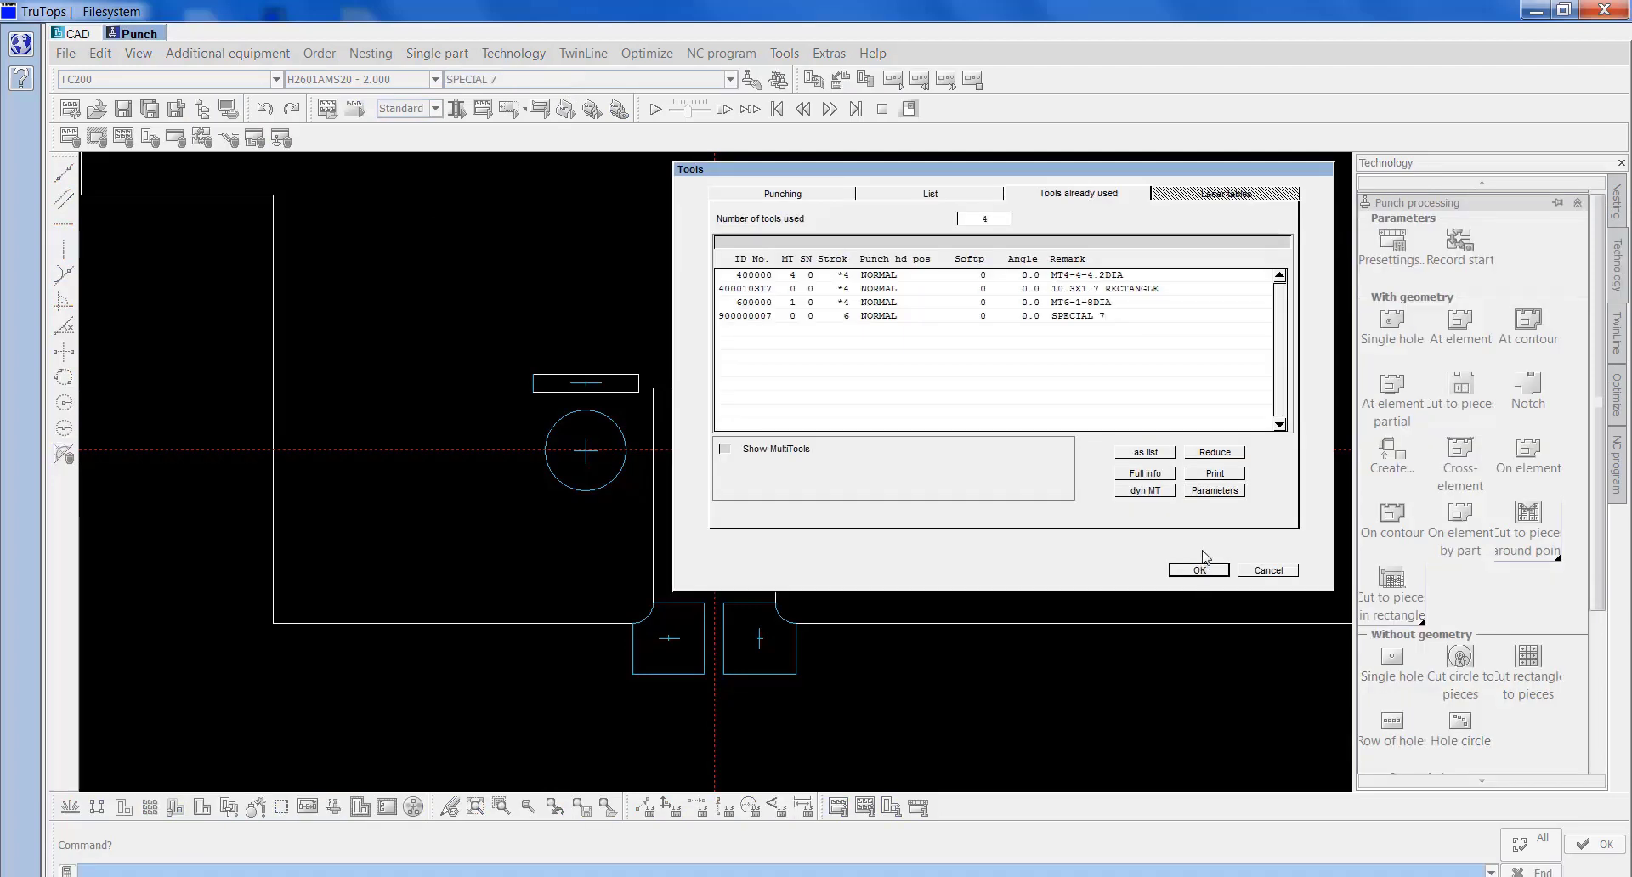
click(815, 194)
click(1249, 315)
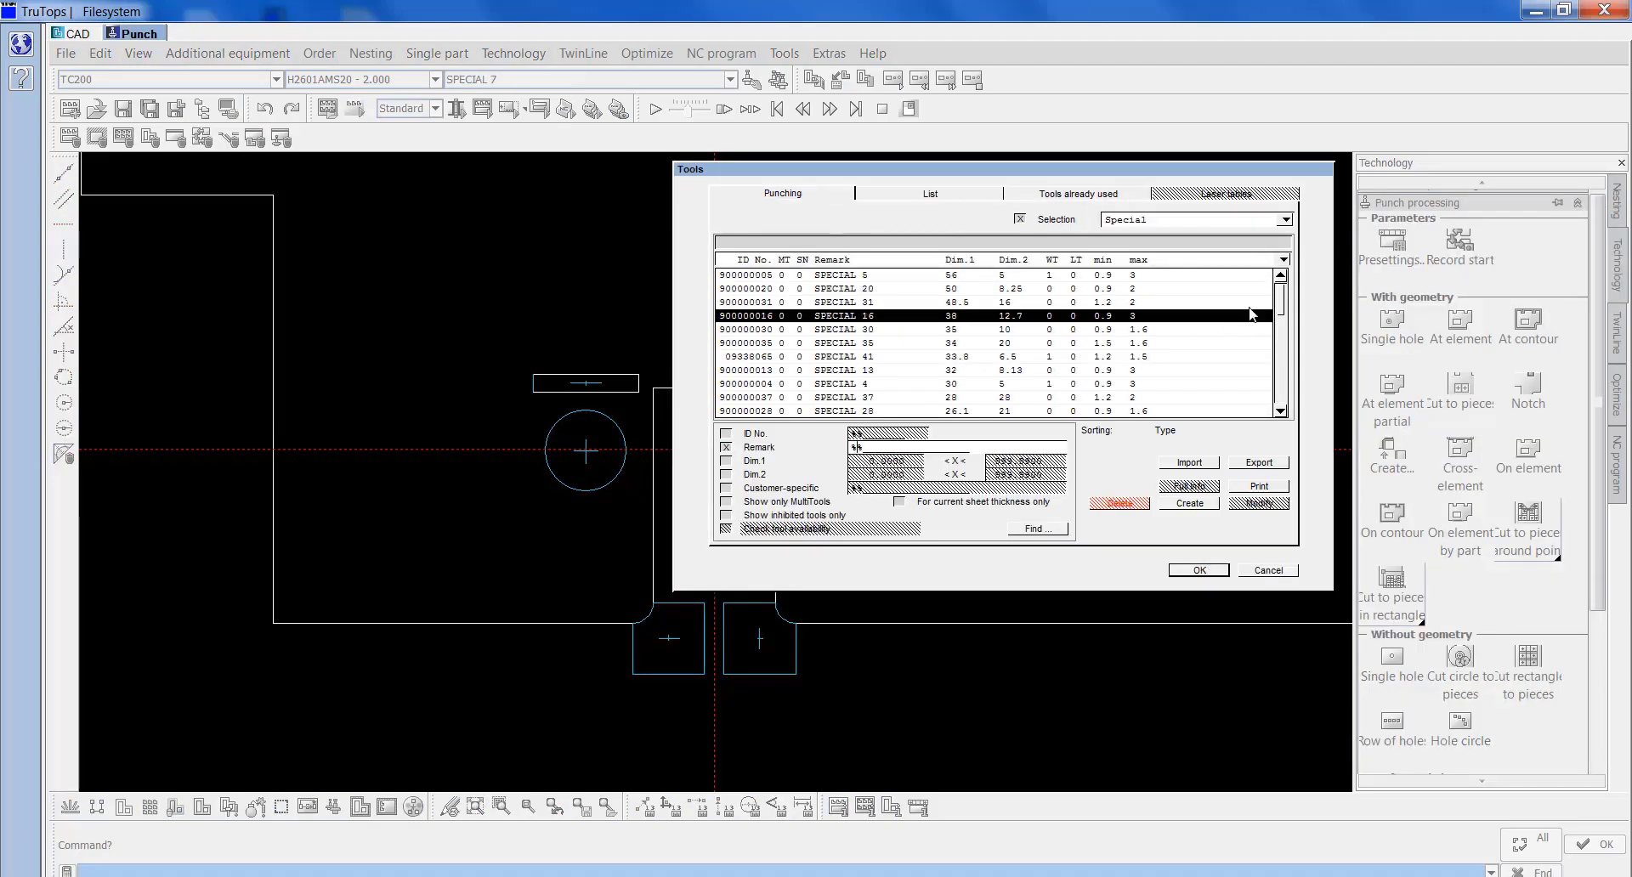
click(1243, 221)
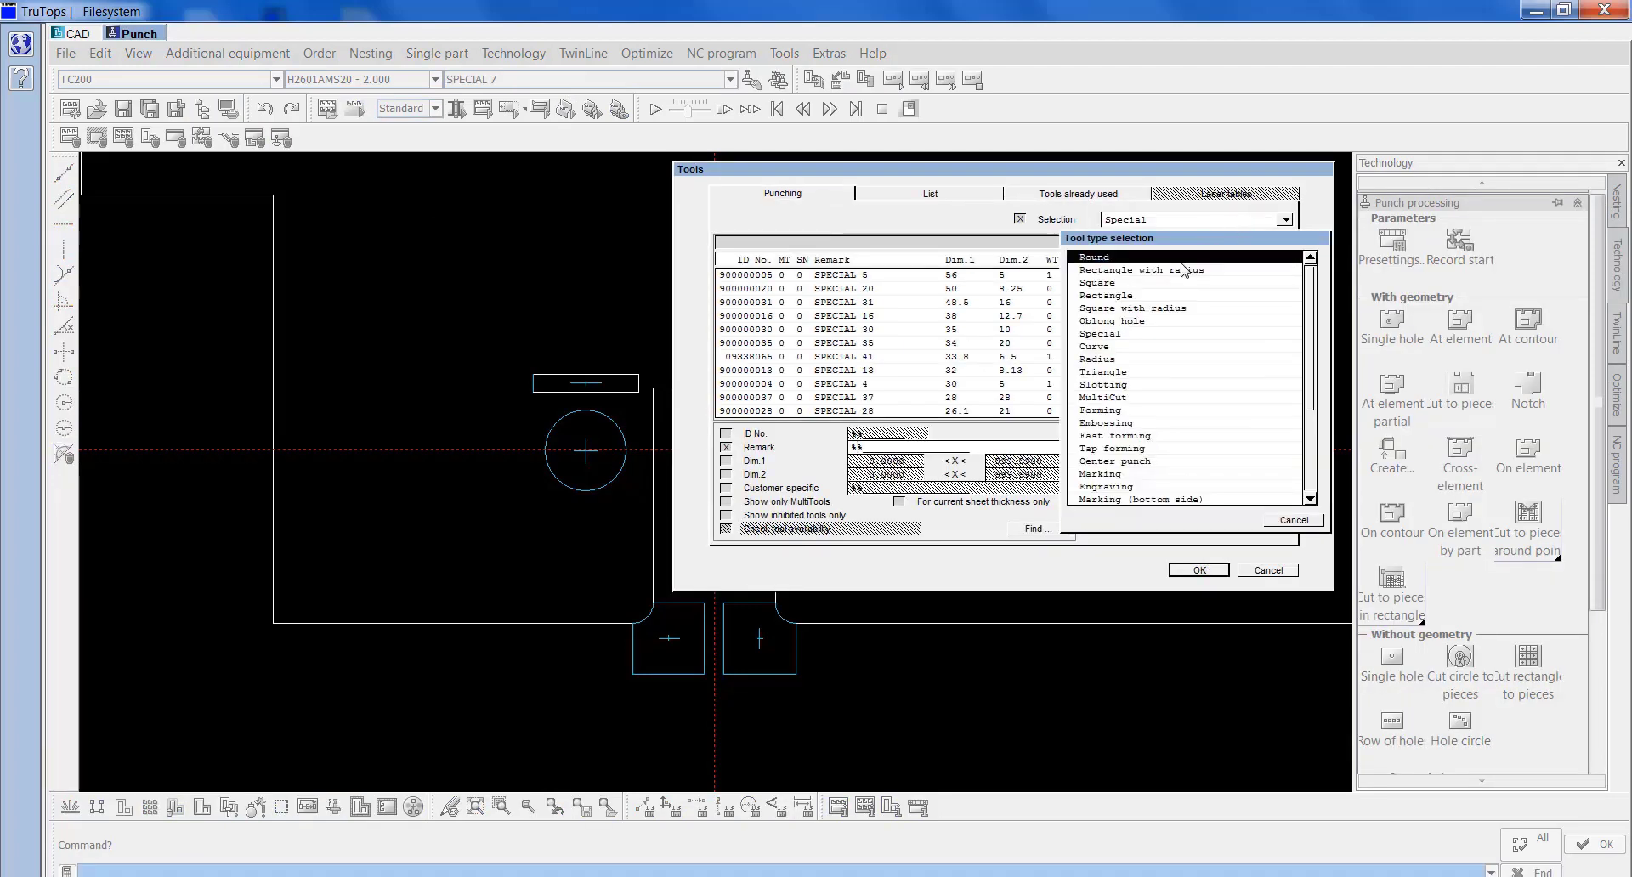
click(1125, 285)
click(993, 387)
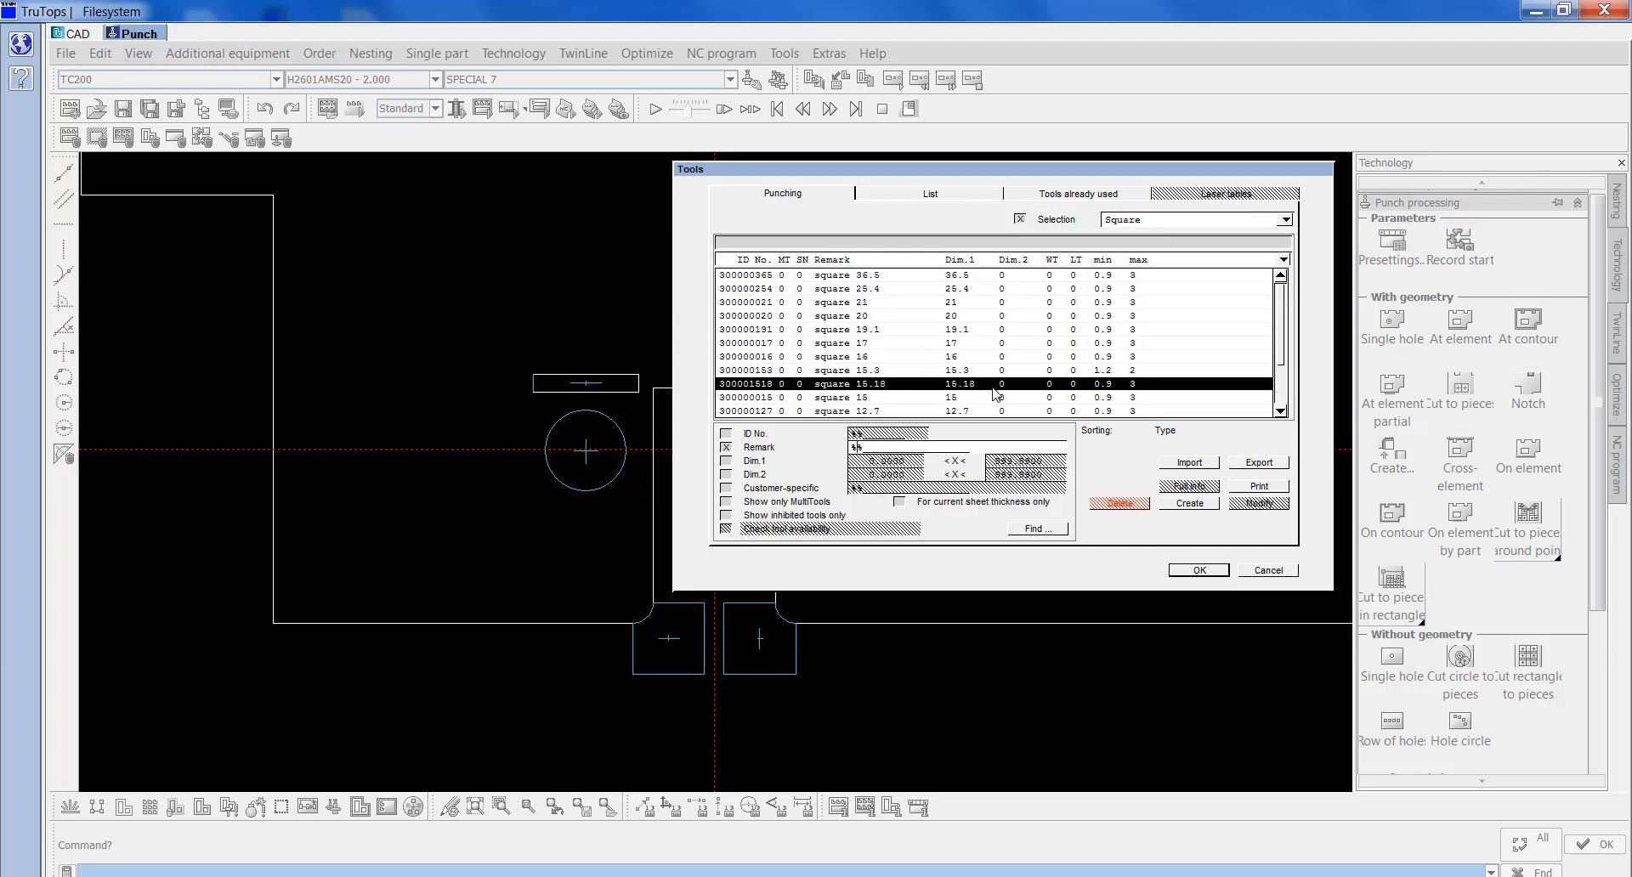
scroll(993, 378, down, 1)
click(976, 397)
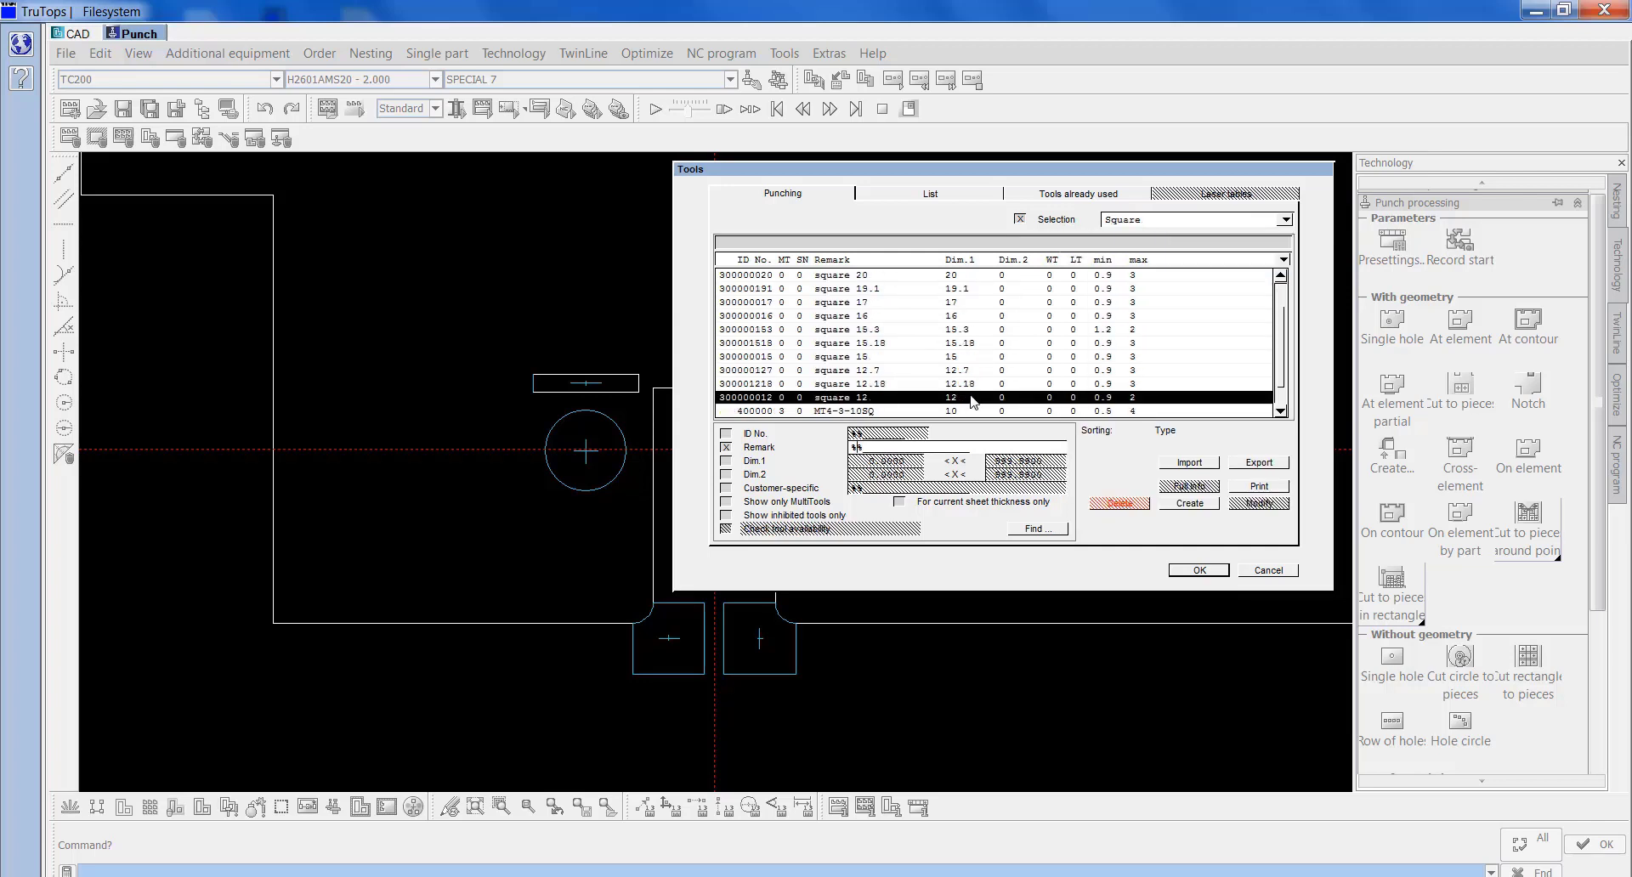
click(1198, 570)
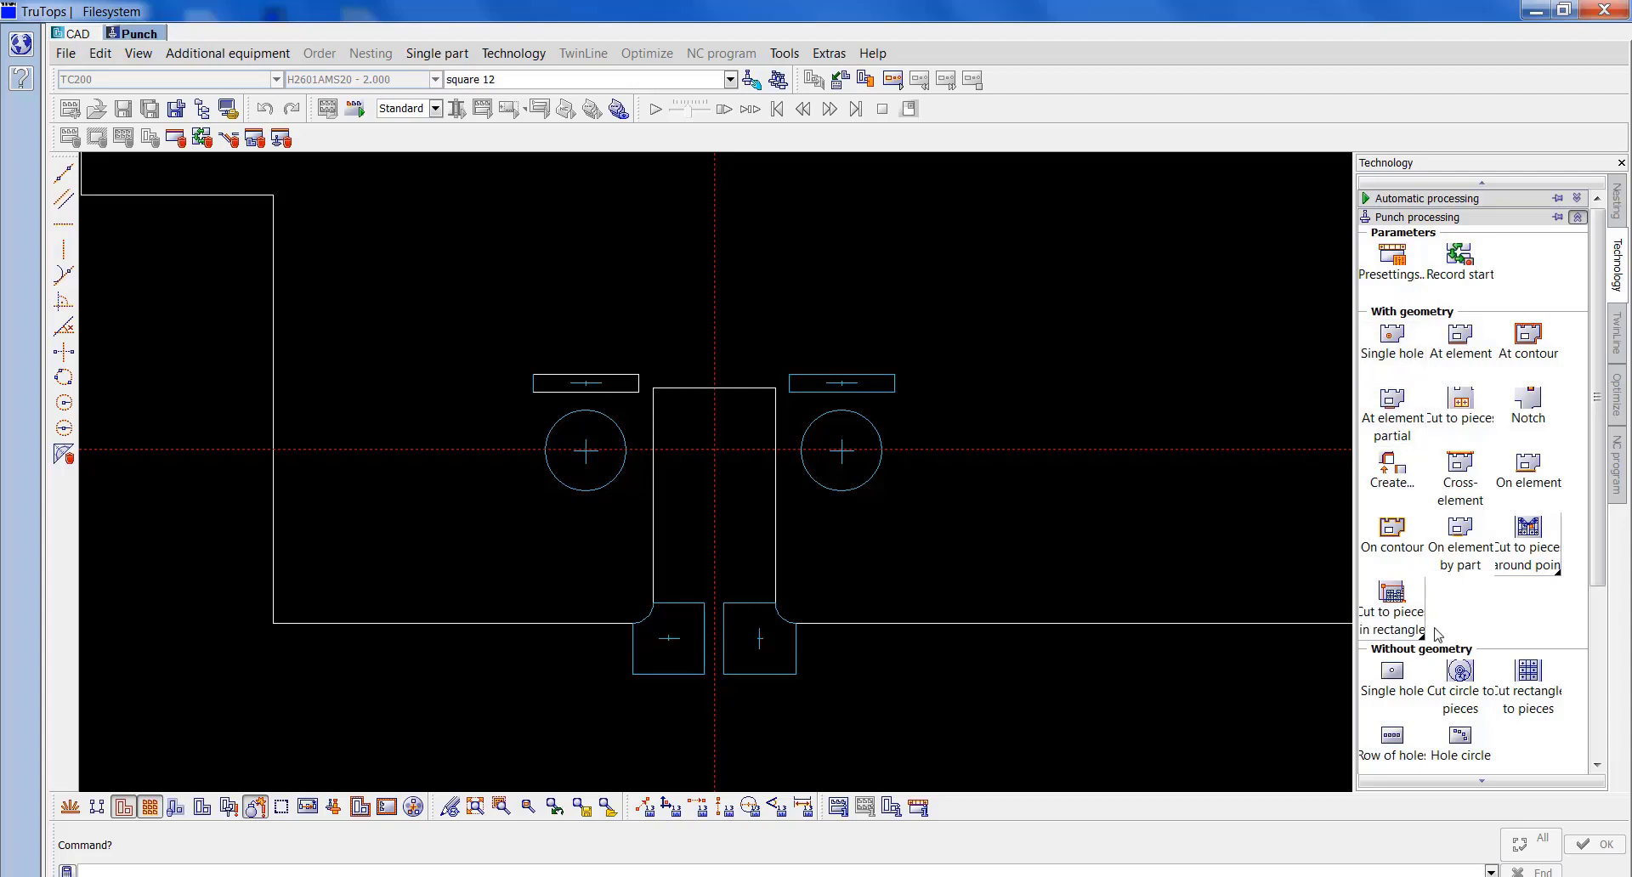
Punch two square 12 single holes on the slot midline, one below the other.
click(1393, 671)
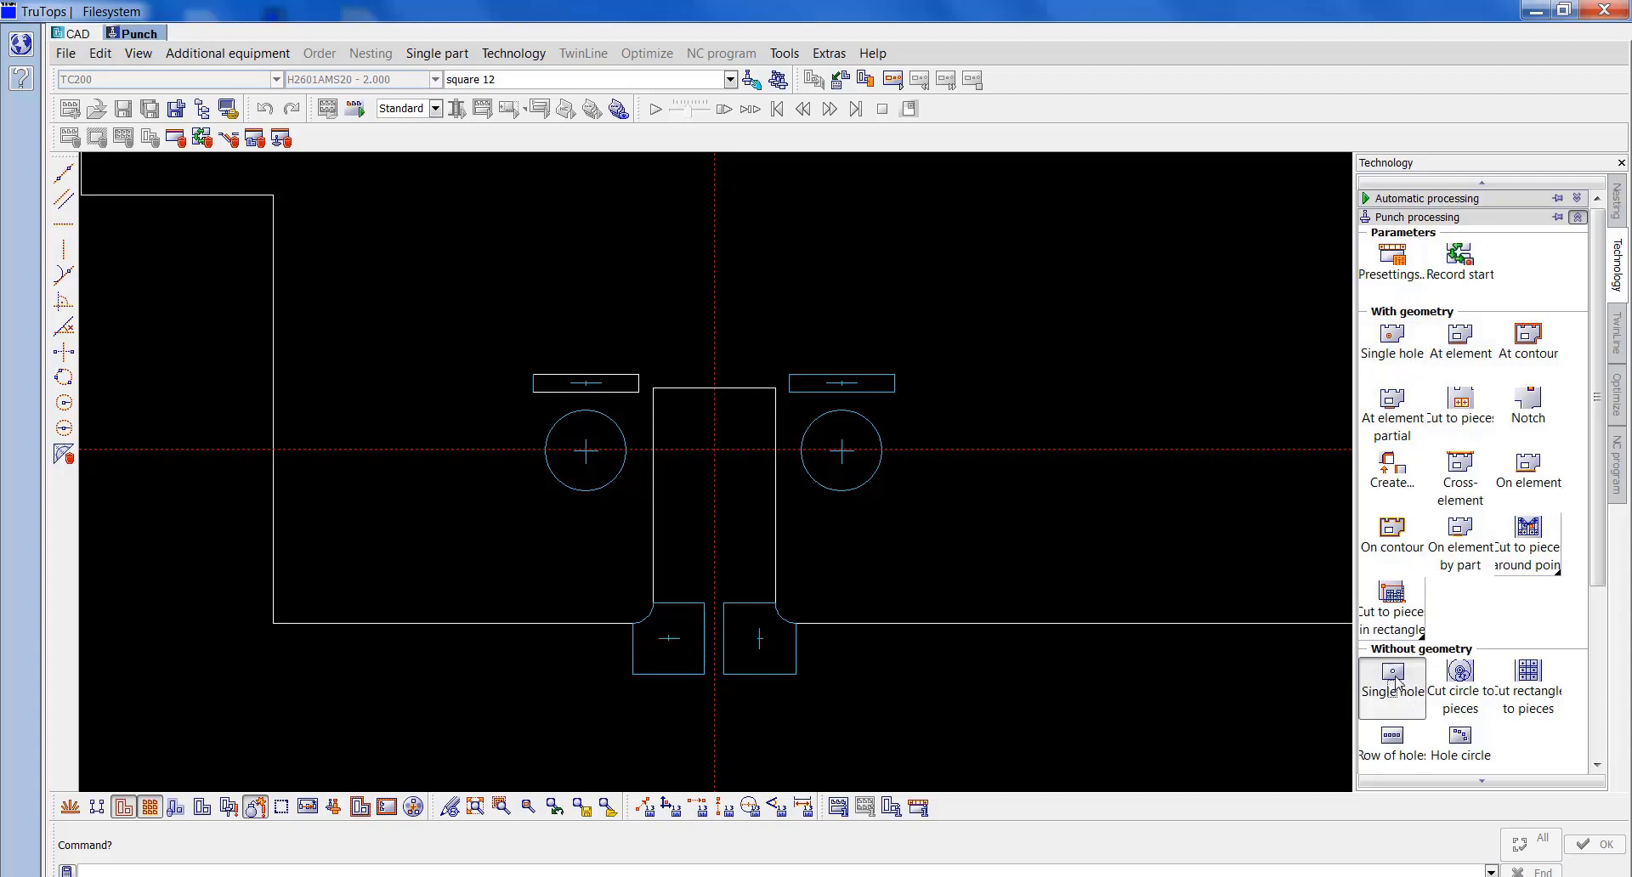
click(715, 449)
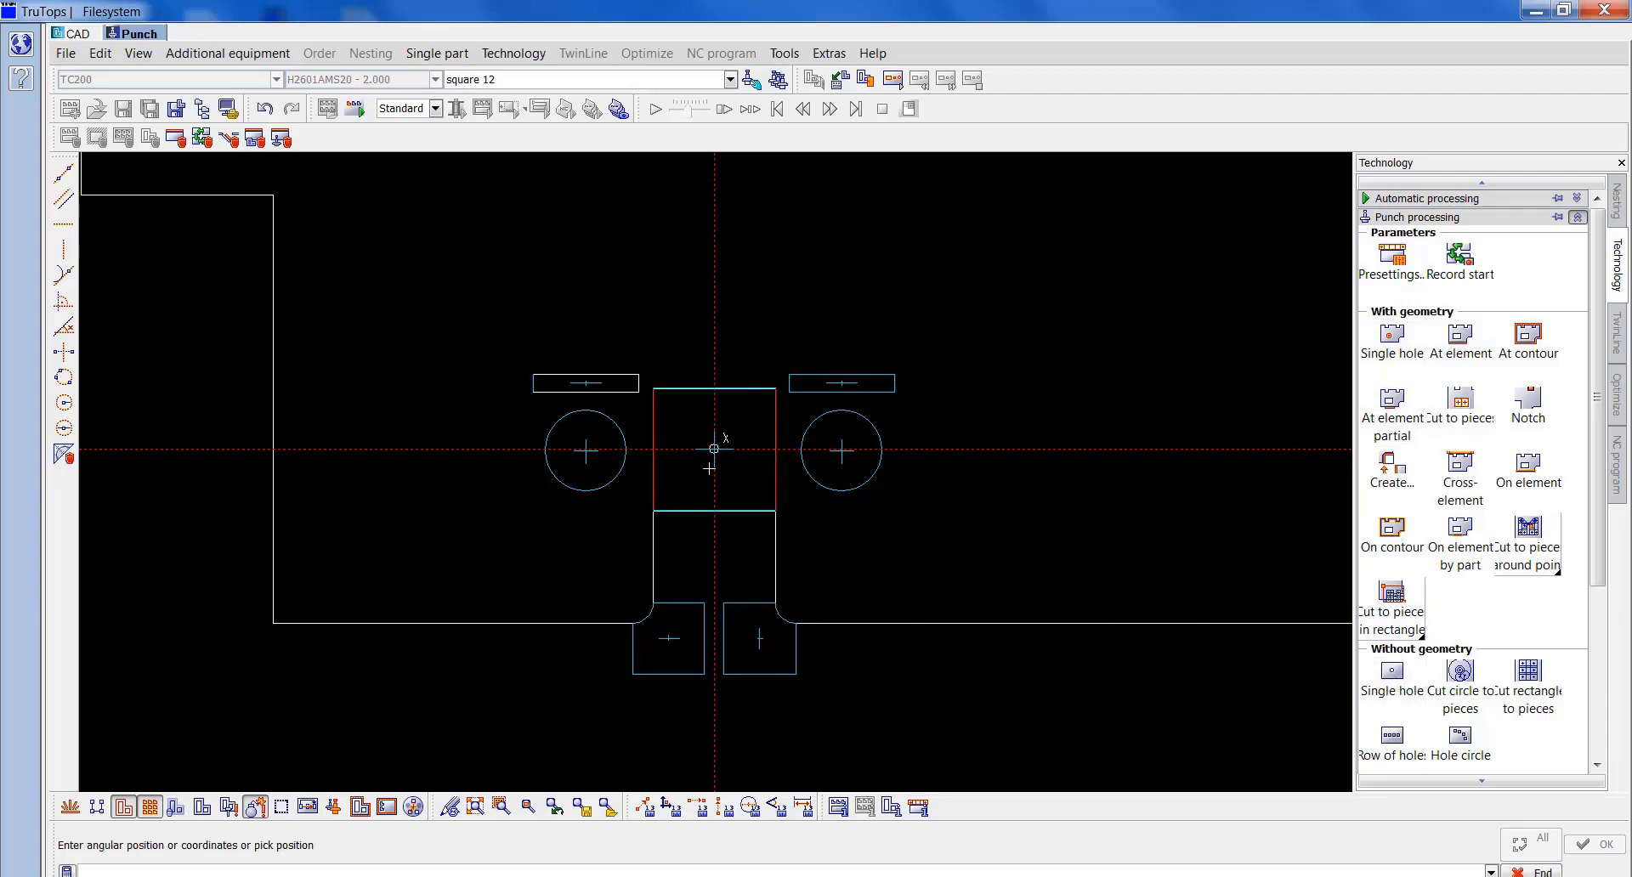
click(712, 557)
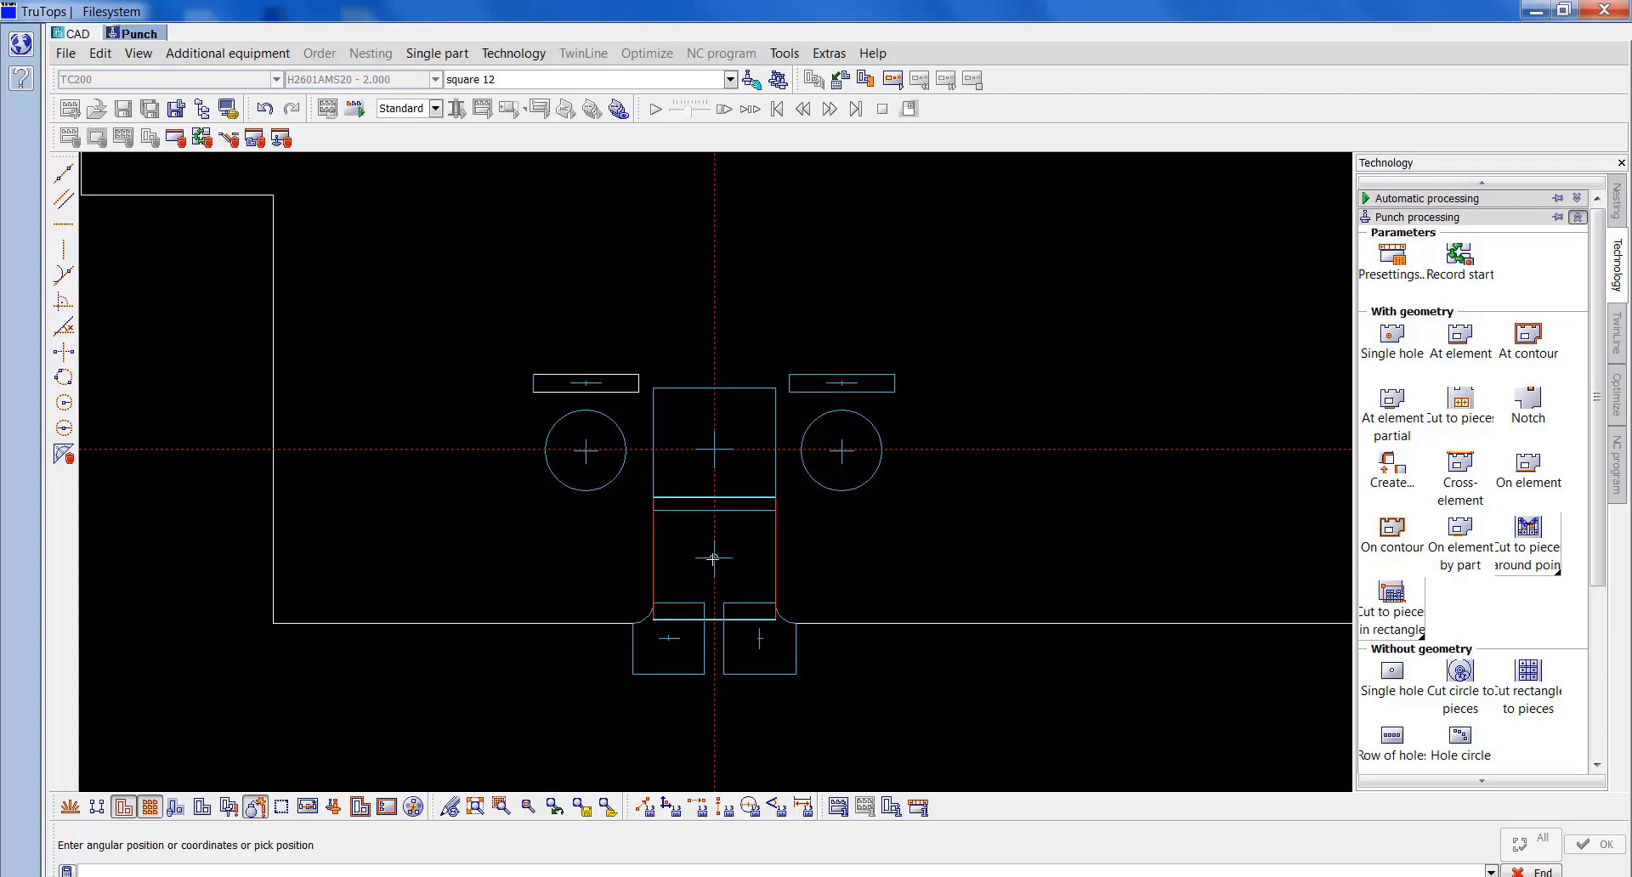
Add a lower horizontal construction line and place two square 12 hits in the narrow notch.
click(61, 226)
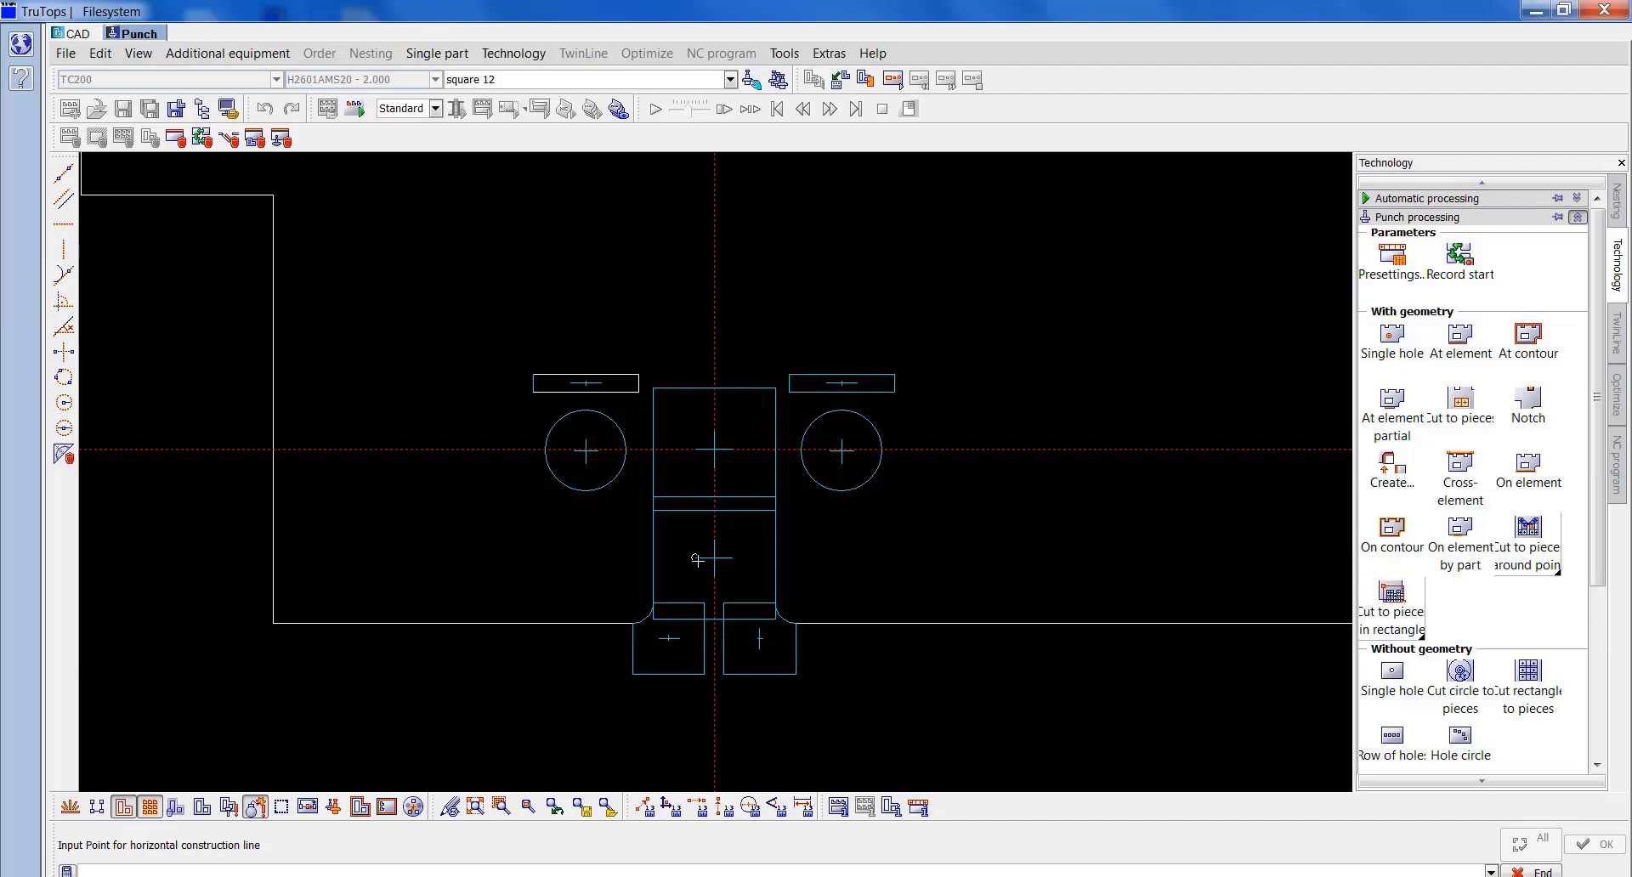
click(477, 812)
scroll(1108, 583, up, 3)
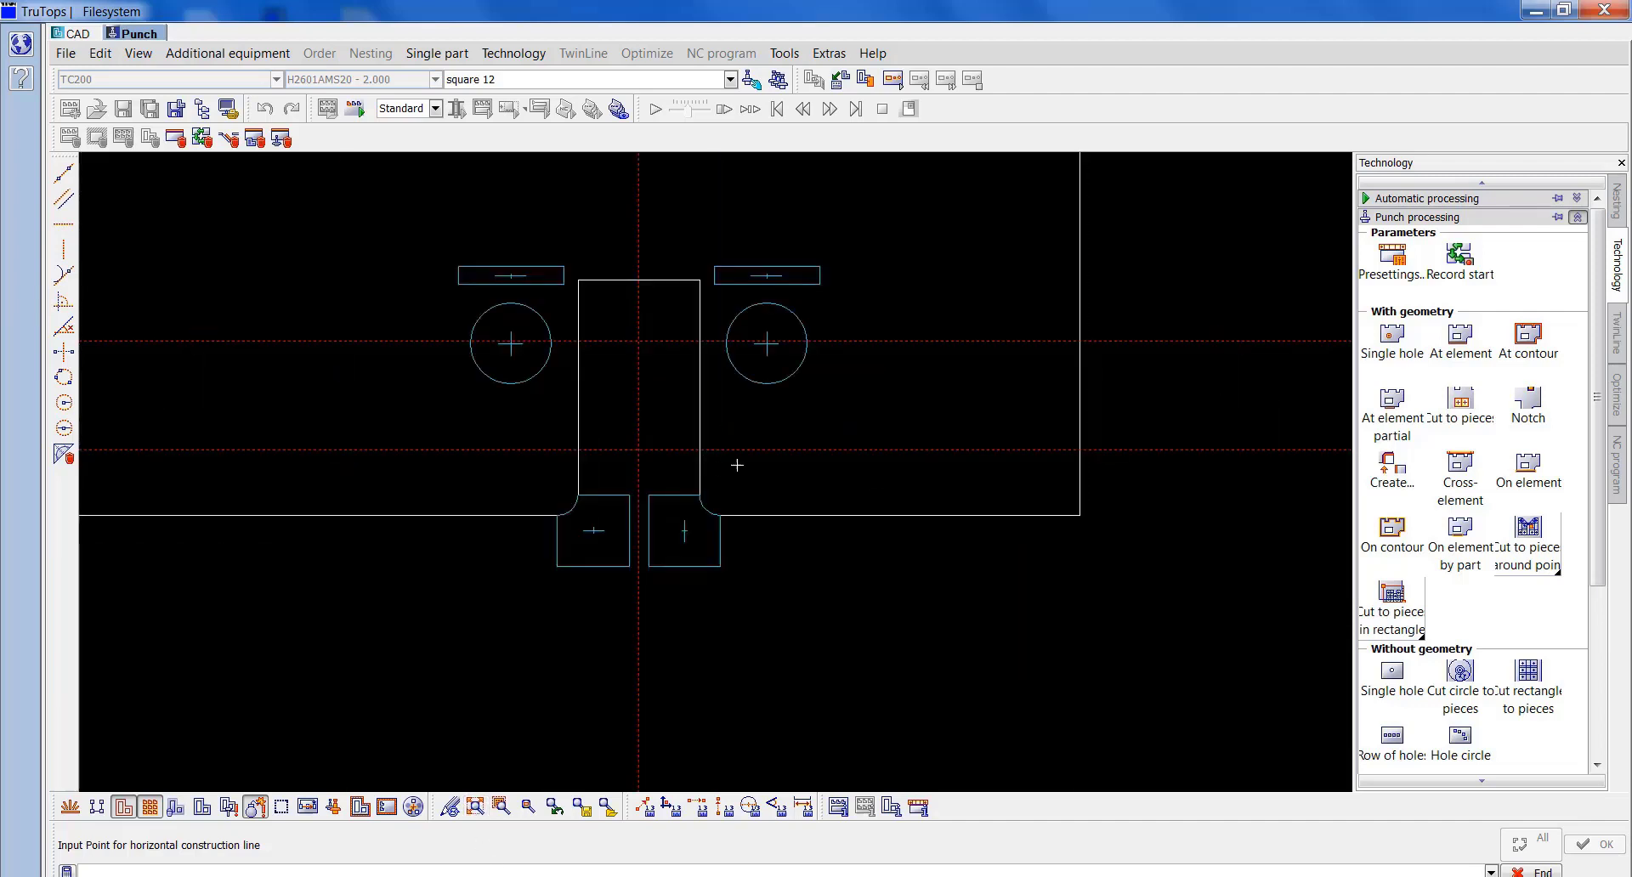
click(1411, 691)
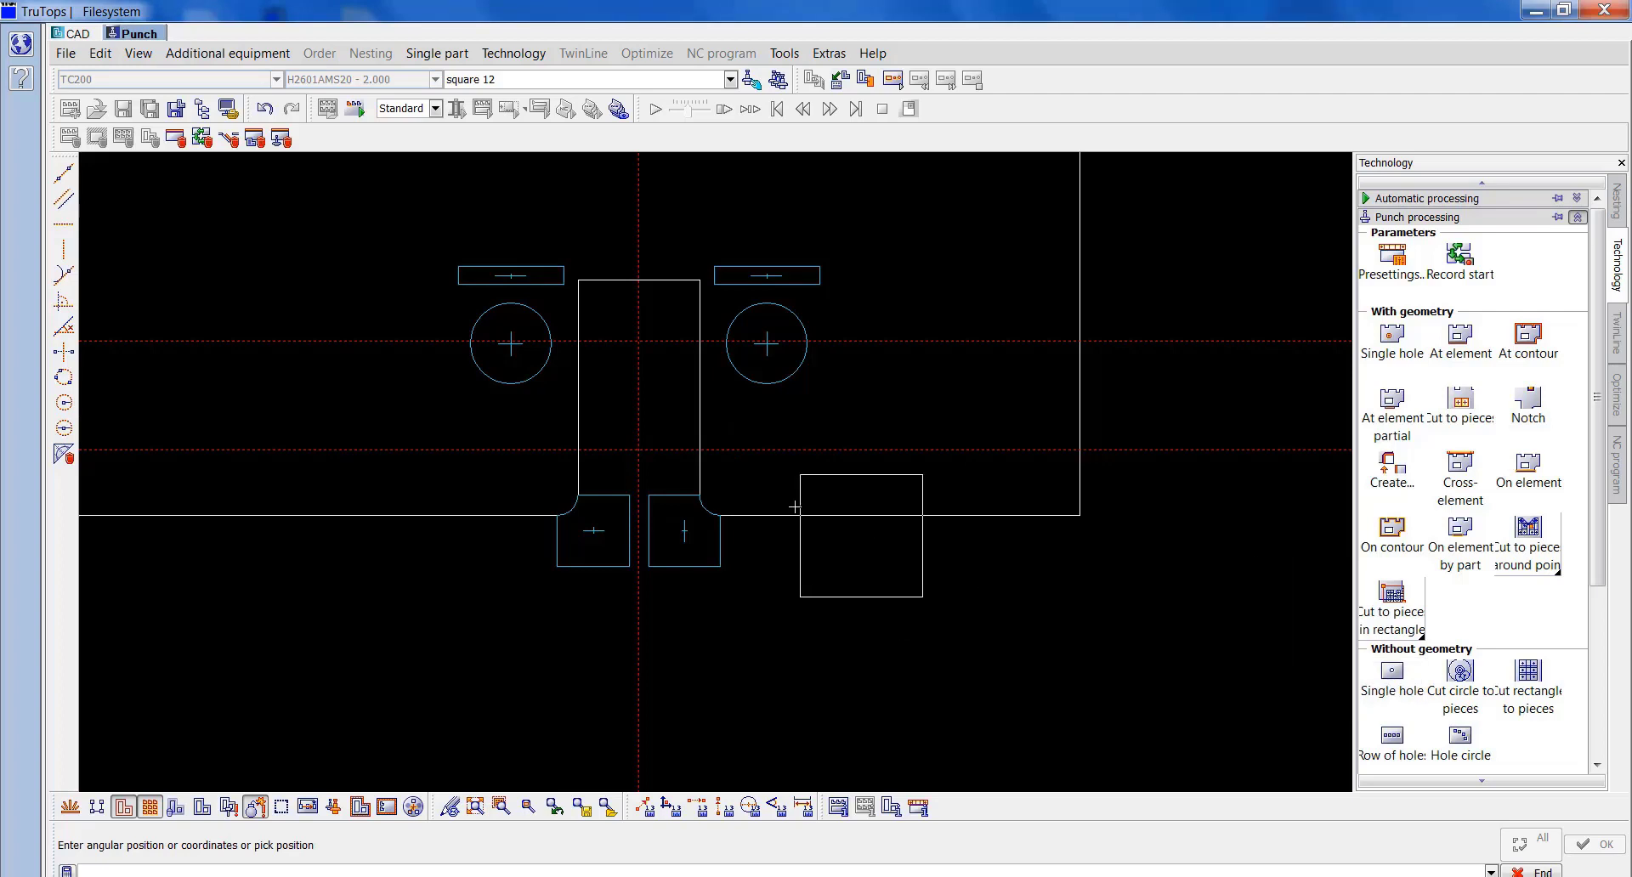
click(639, 449)
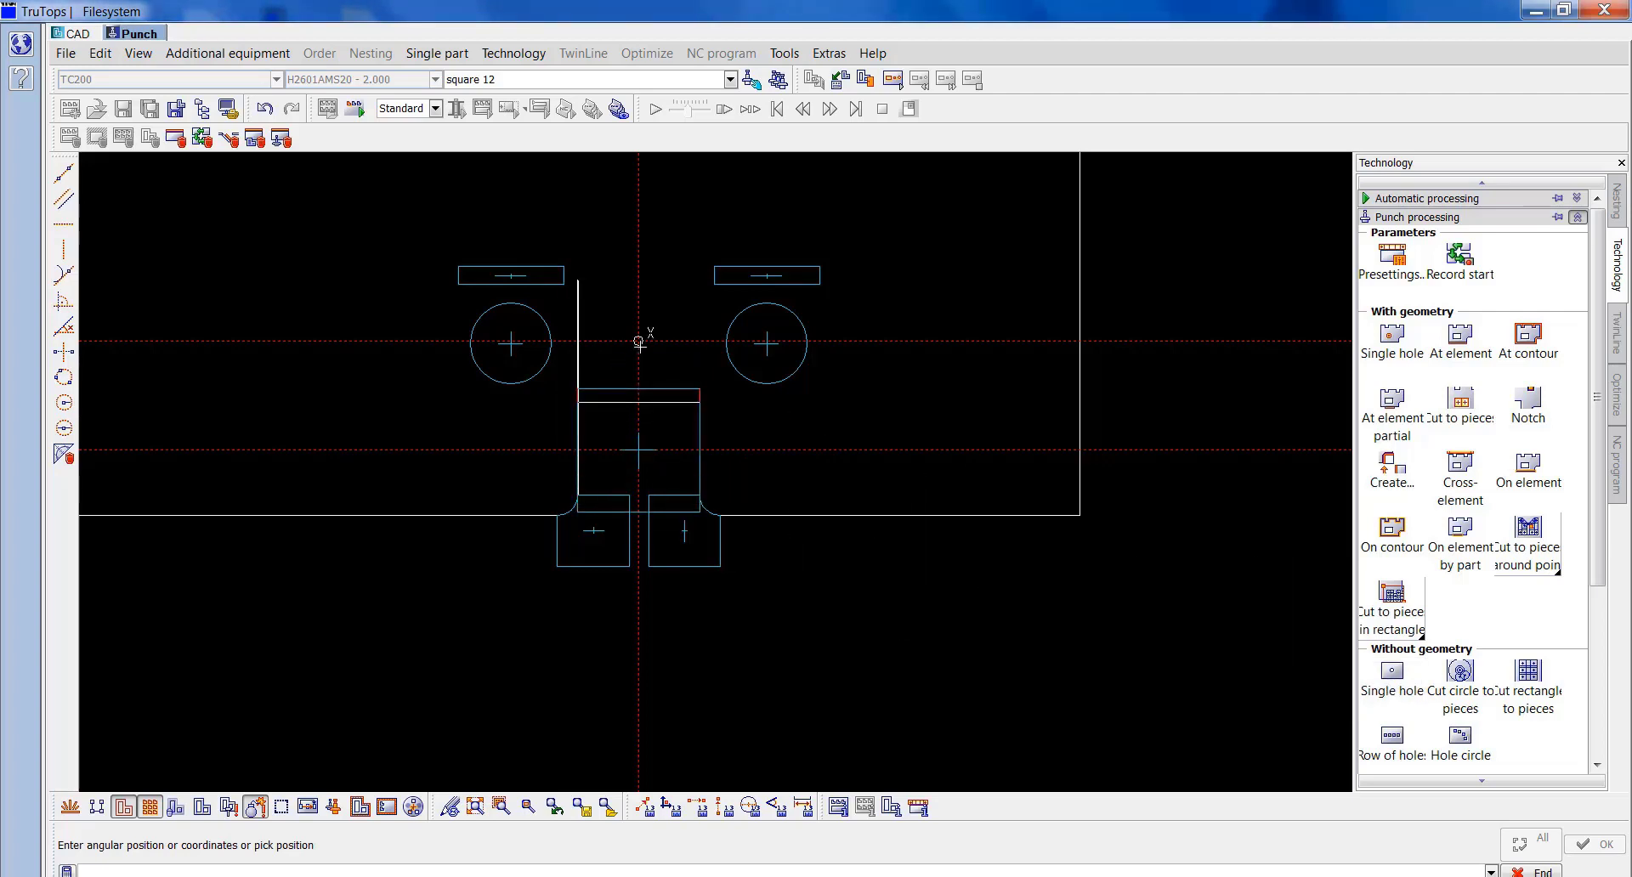
click(641, 338)
click(475, 807)
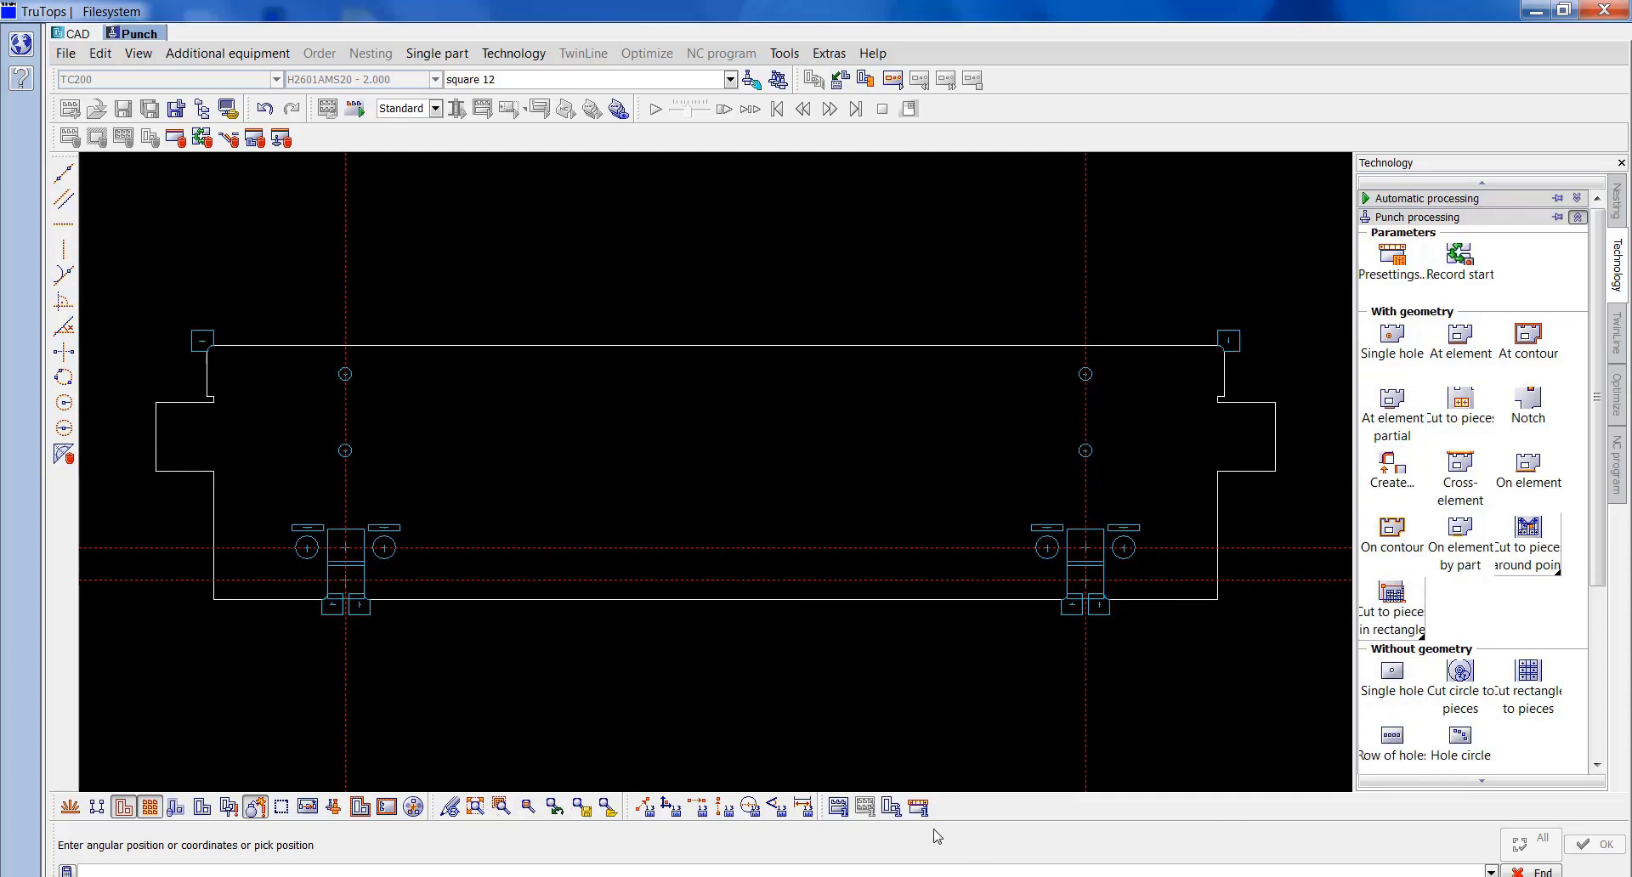
Make 10.3X1.7 RECTANGLE the active tool using the rectangle filter.
key(Escape)
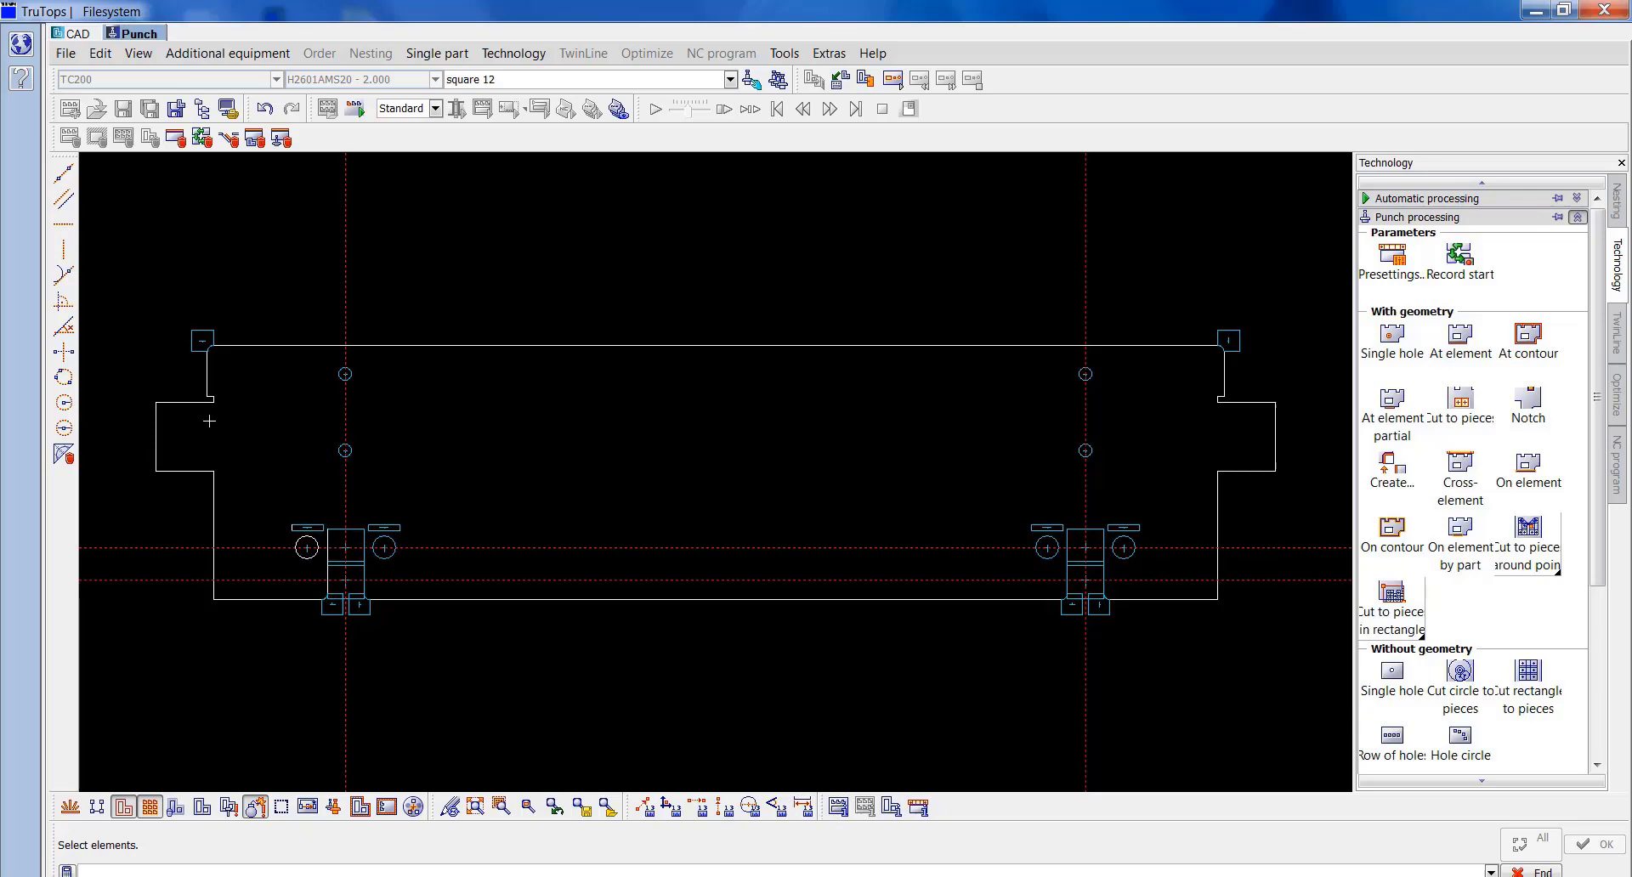
scroll(715, 470, up, 5)
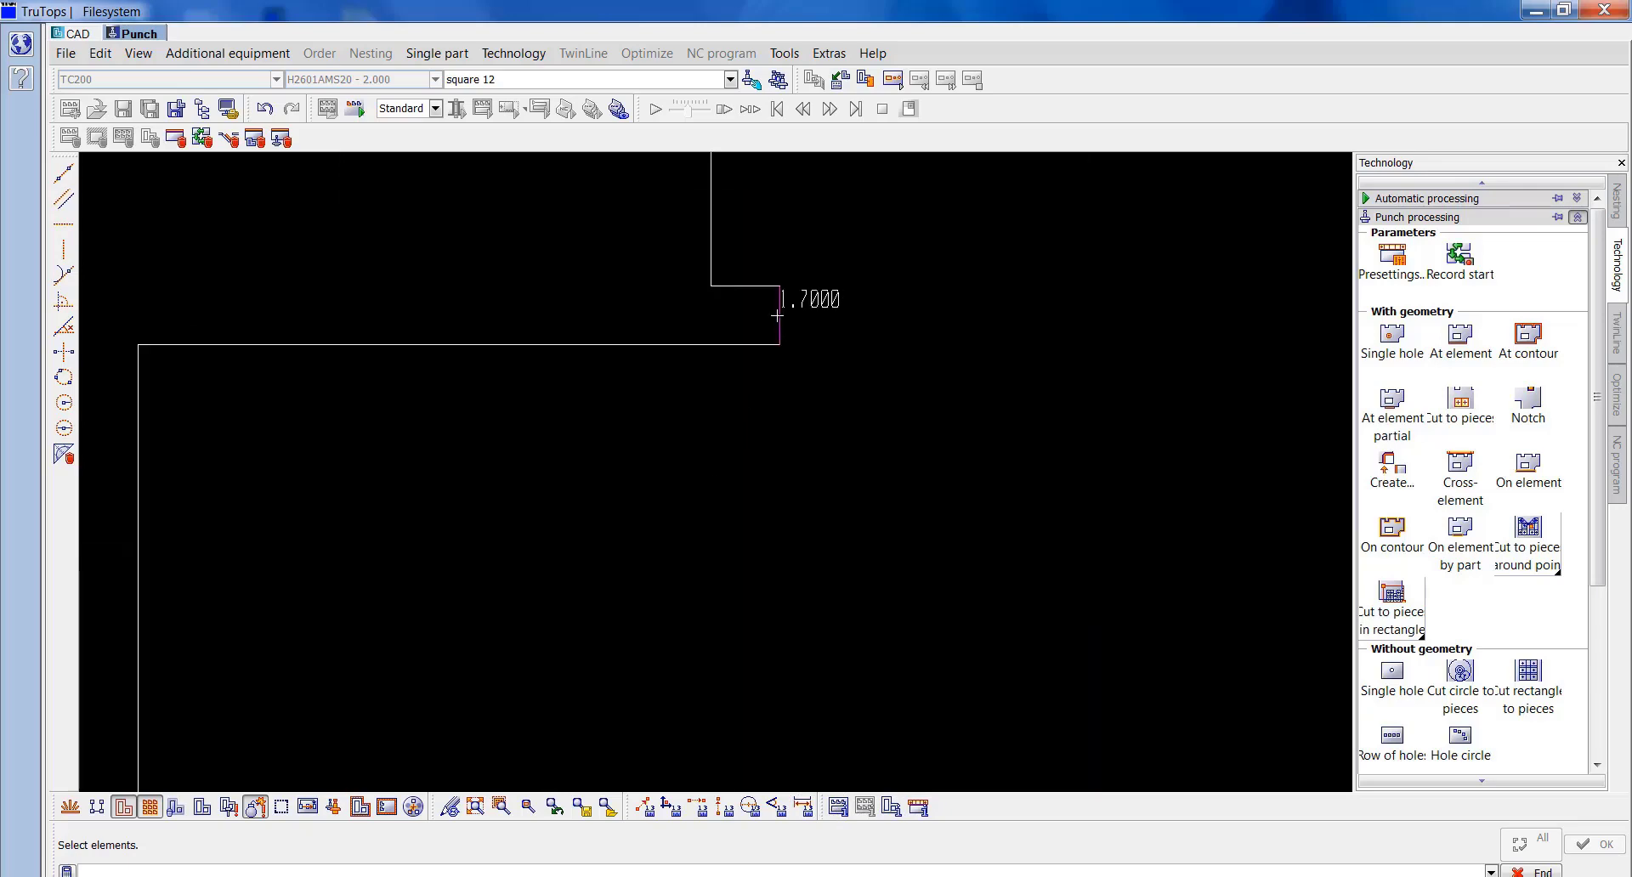
click(629, 79)
click(1026, 273)
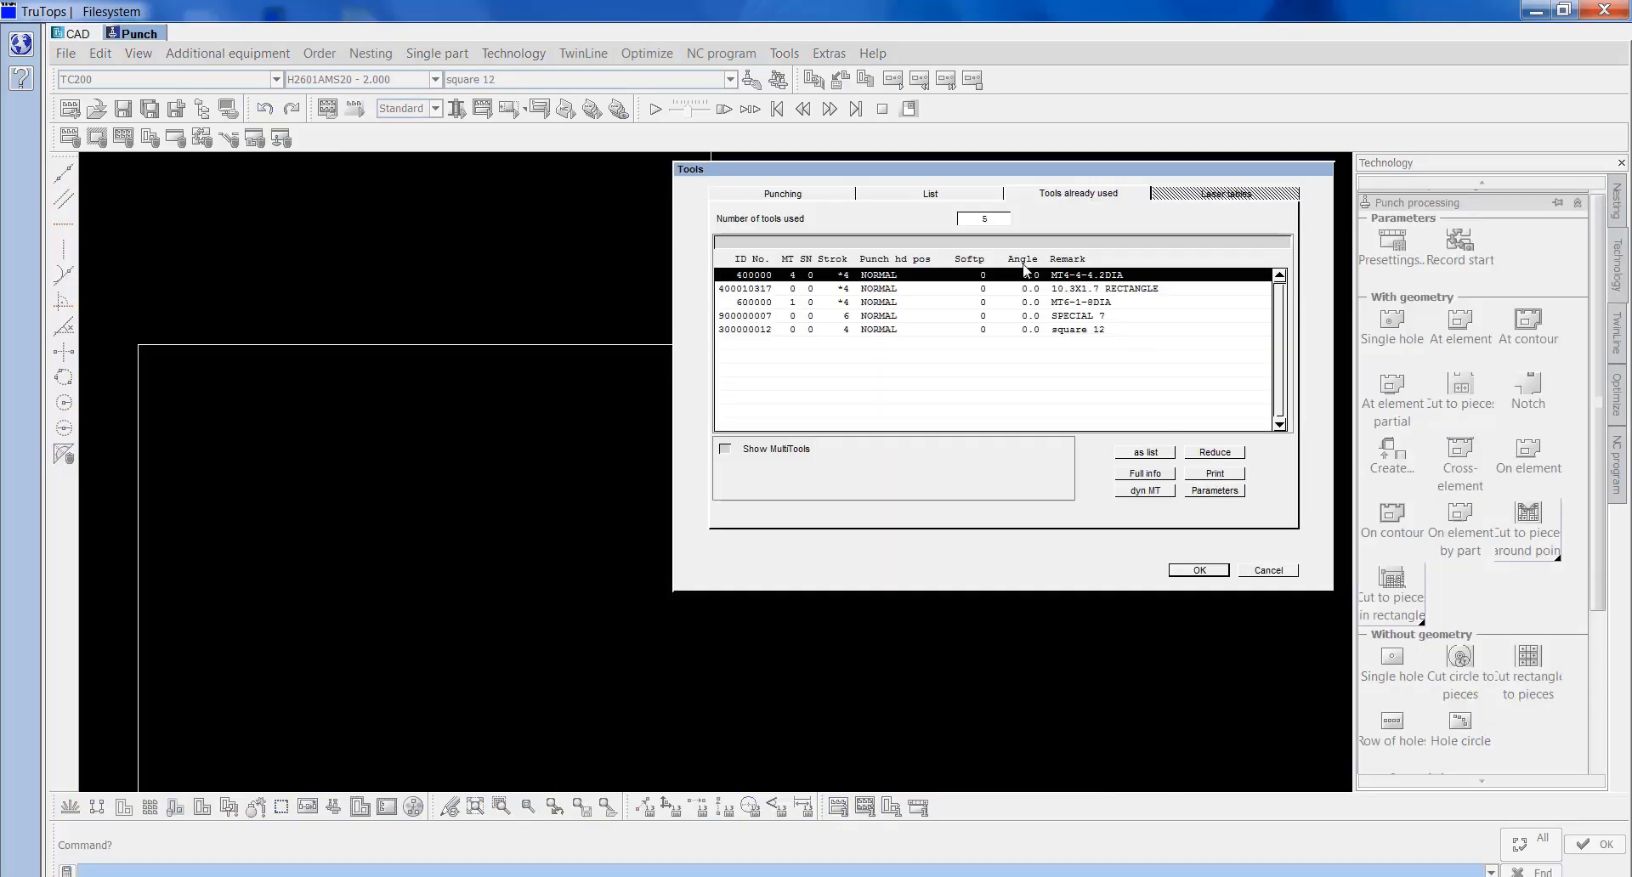
click(812, 194)
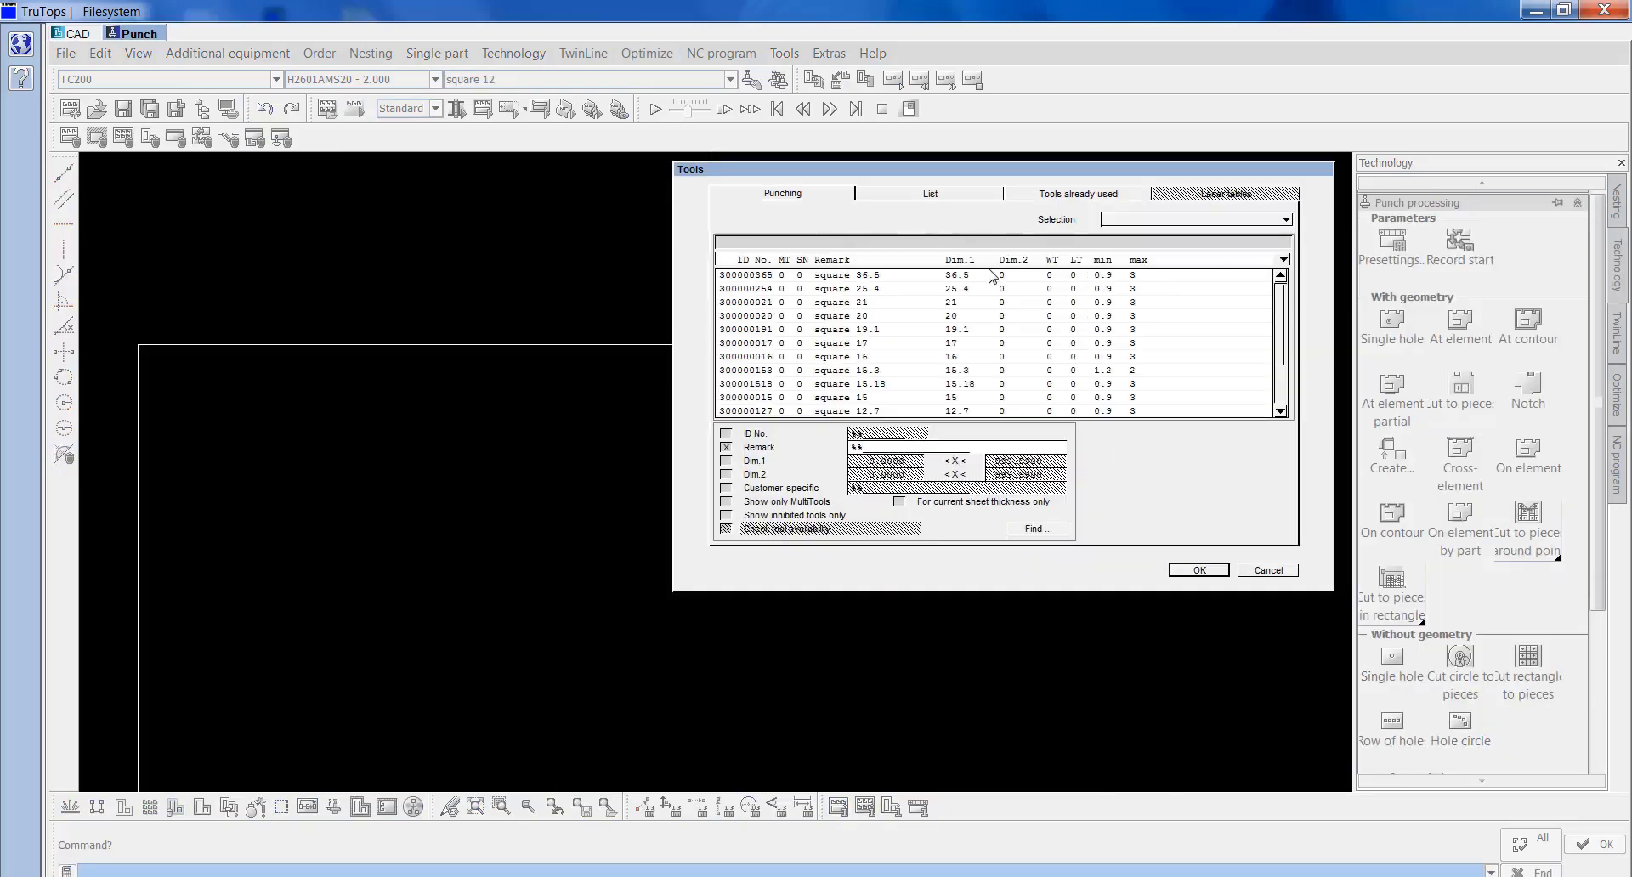
click(1117, 222)
click(1131, 297)
click(1065, 357)
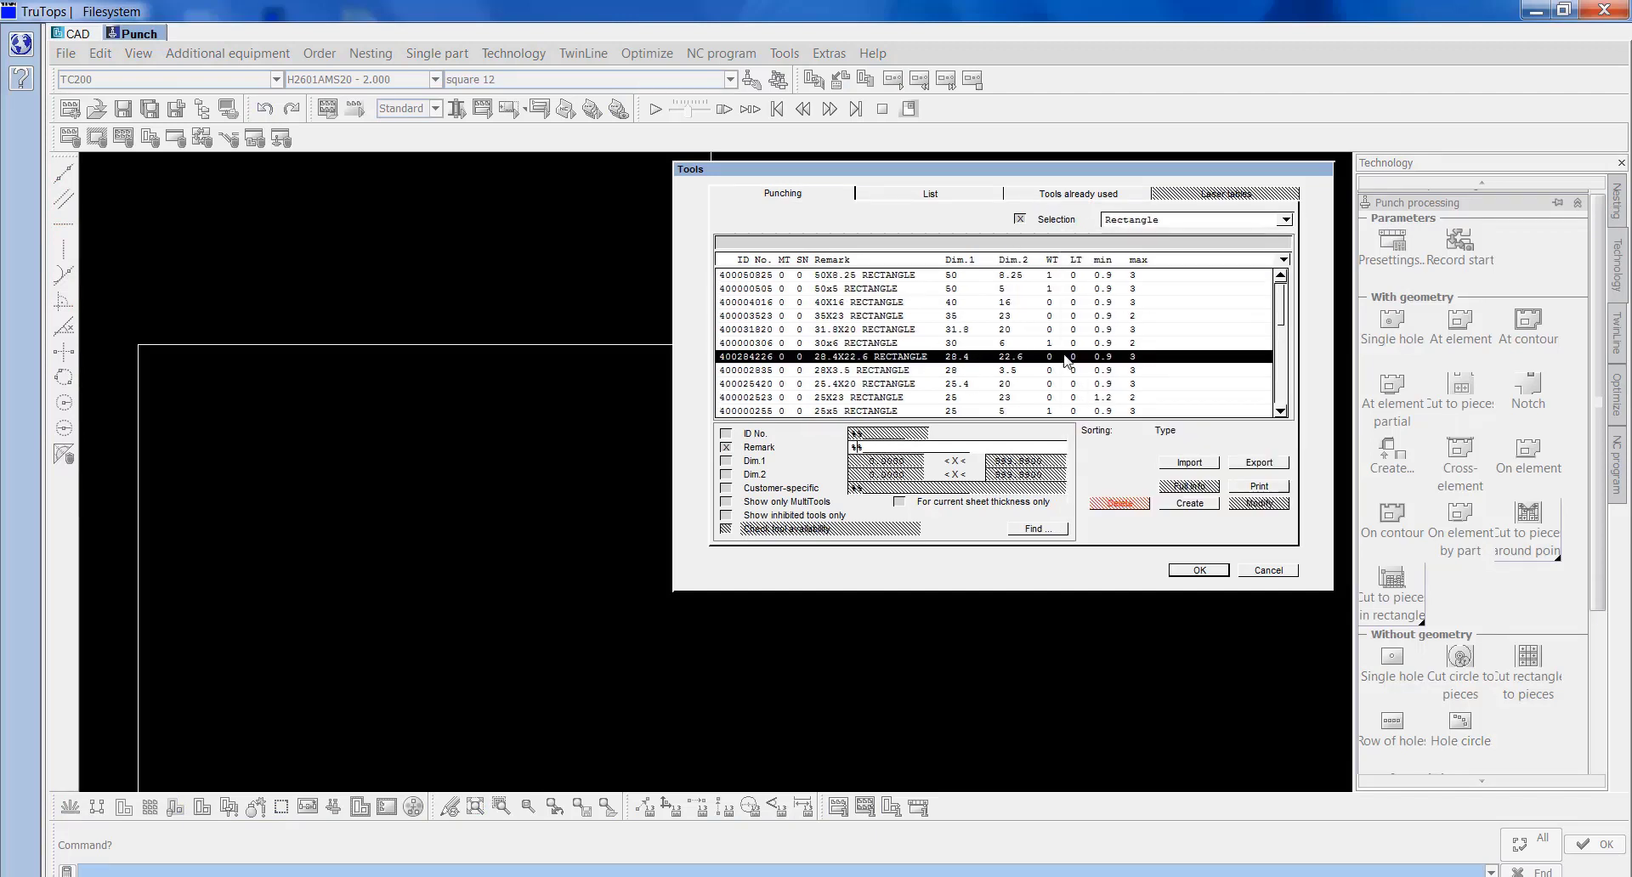
scroll(1067, 351, down, 10)
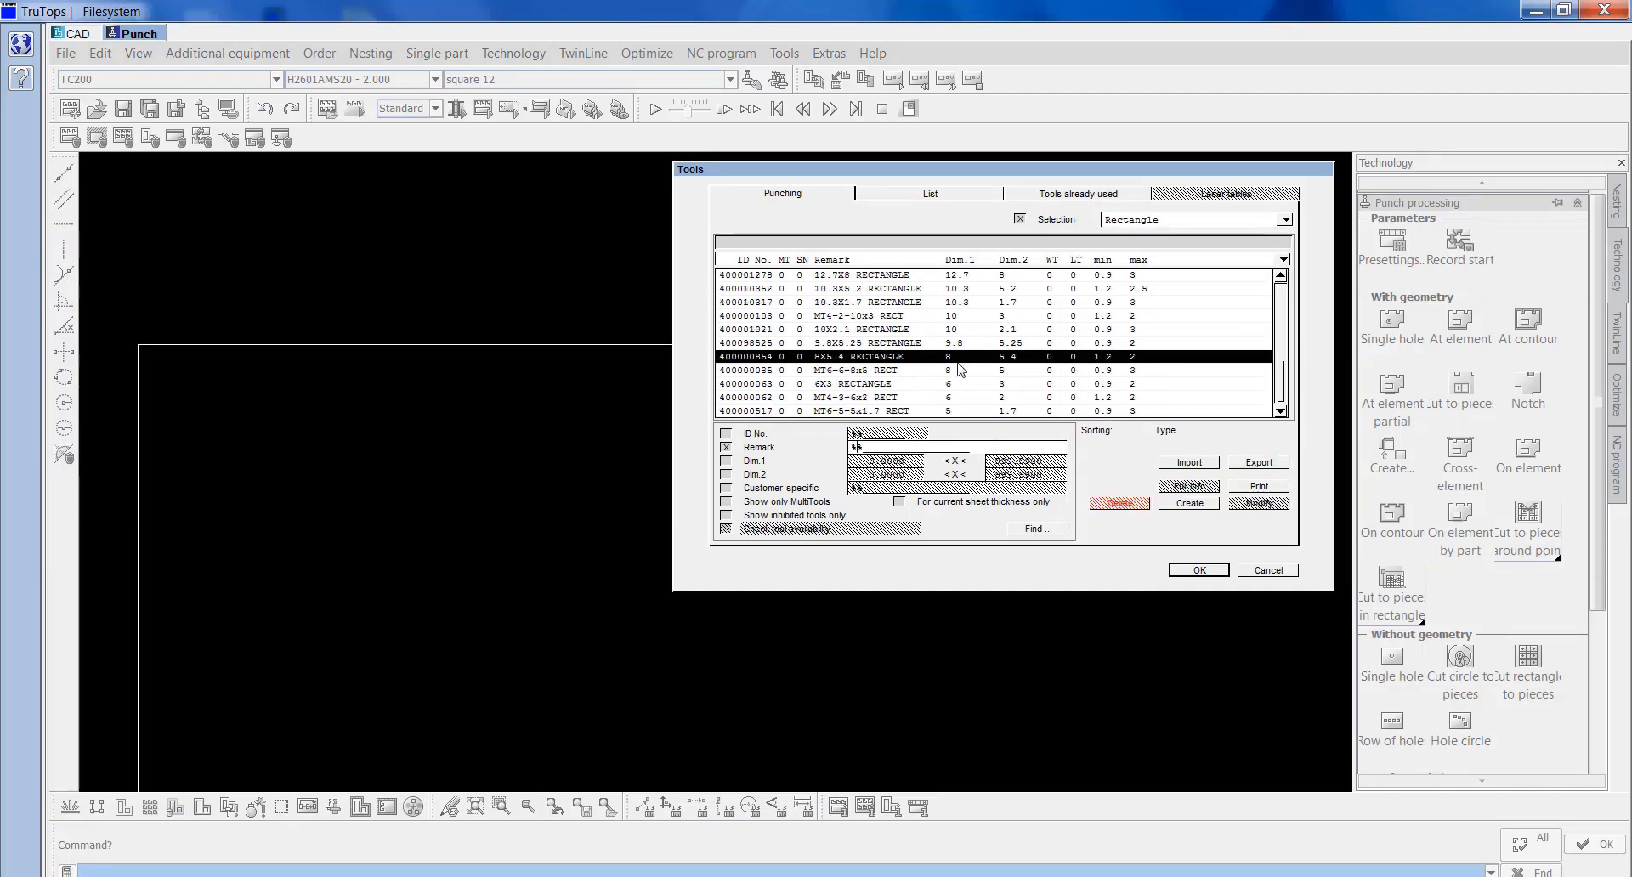
click(1199, 570)
Punch the right step's short horizontal edge with two 10.3X1.7 hits using At element partial.
click(1394, 410)
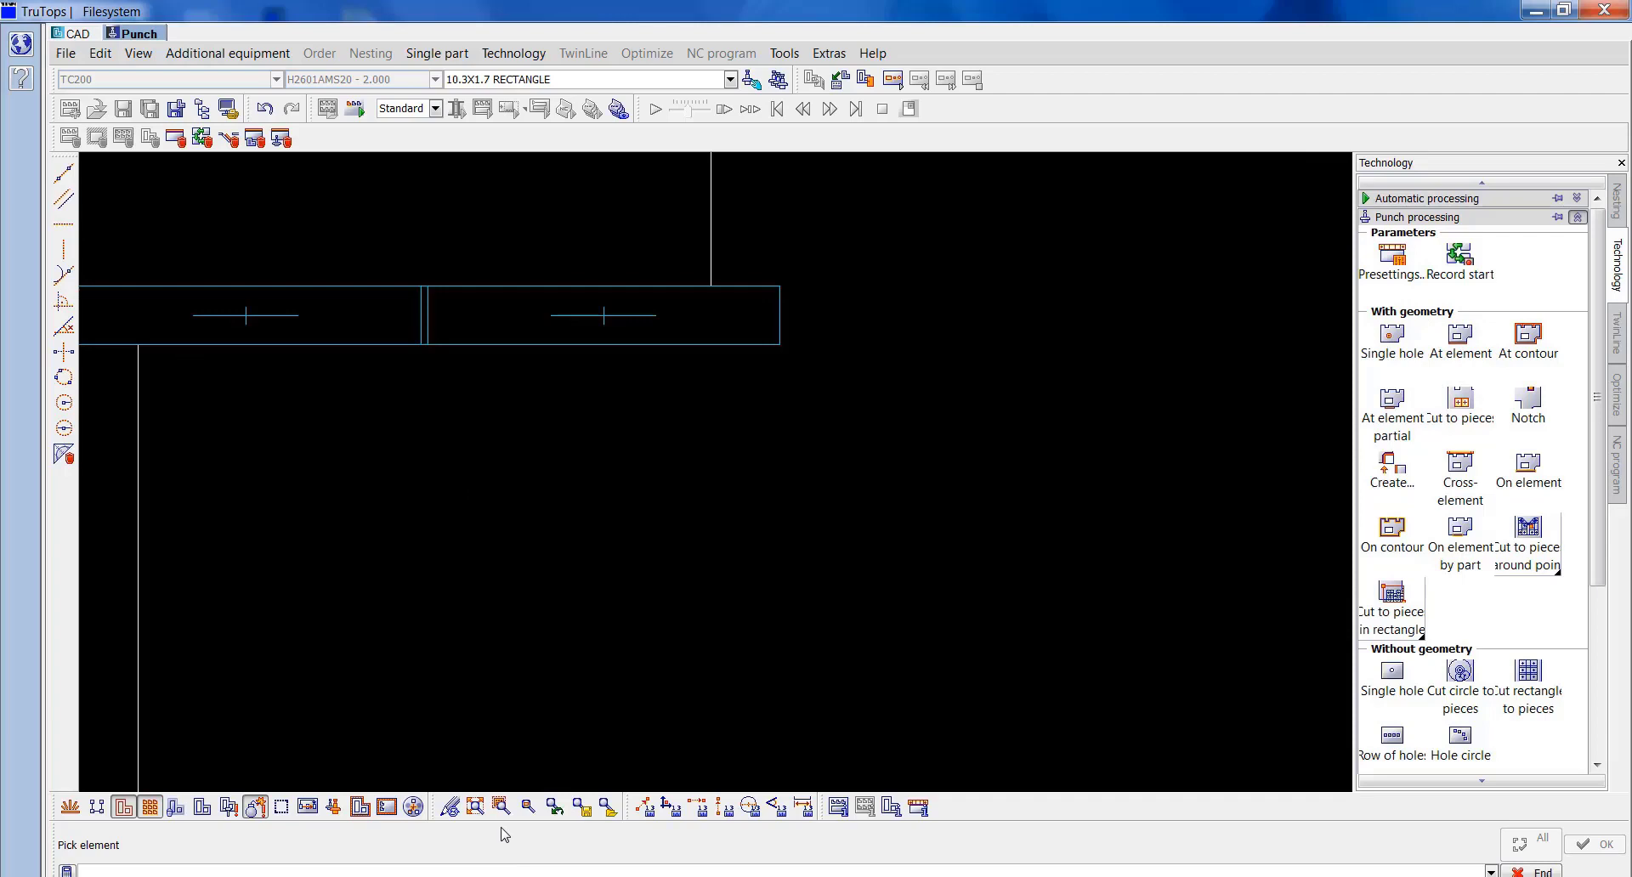
scroll(1215, 425, up, 3)
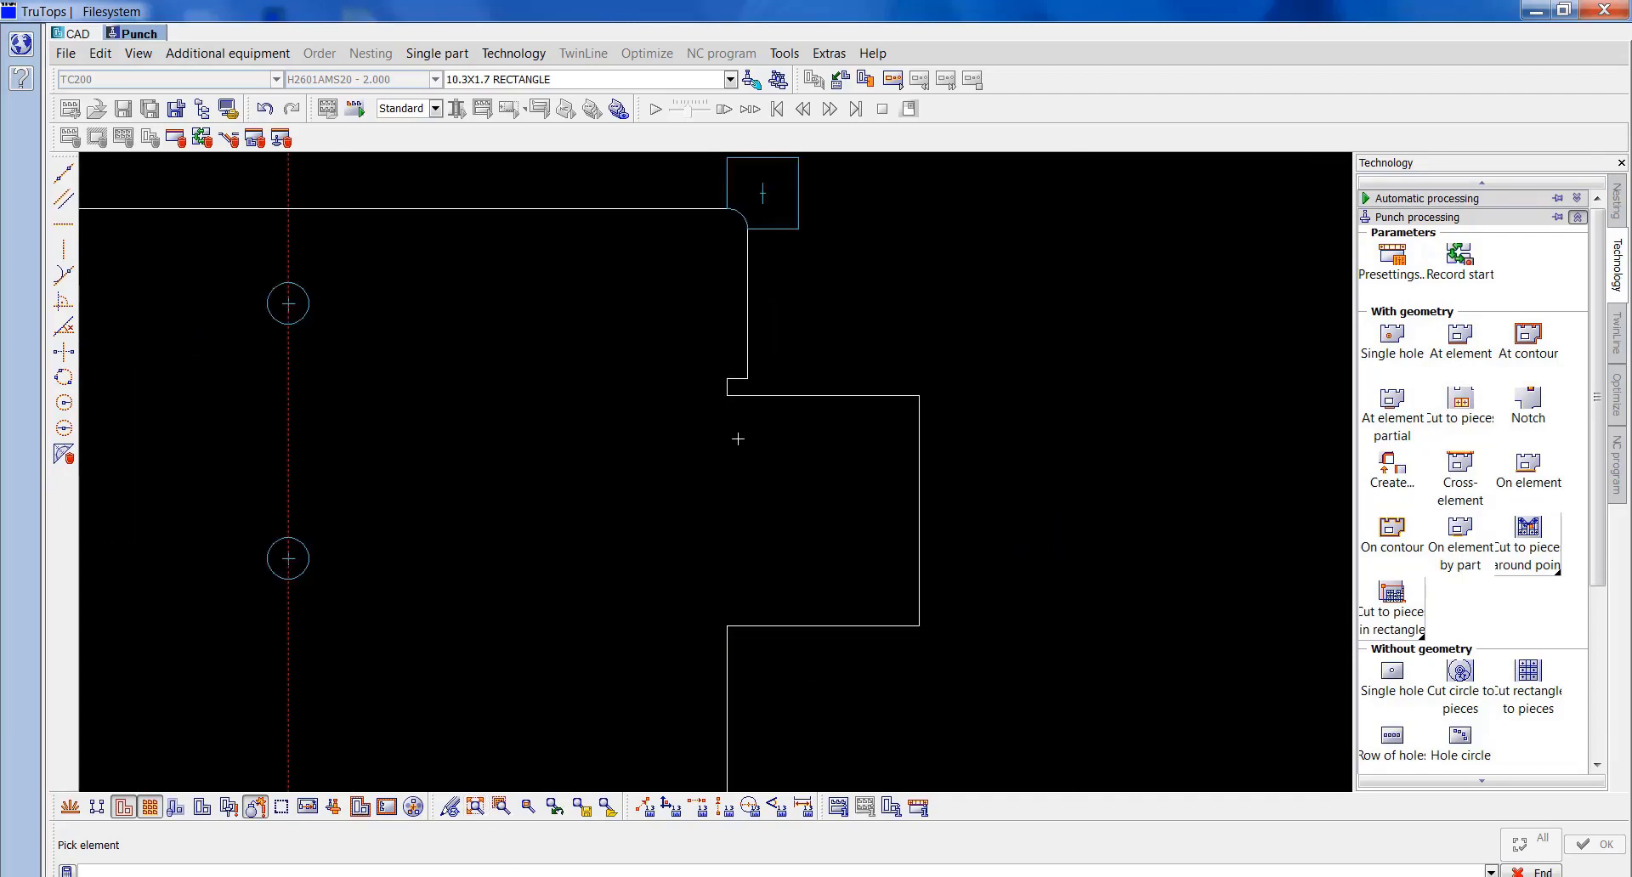
click(757, 397)
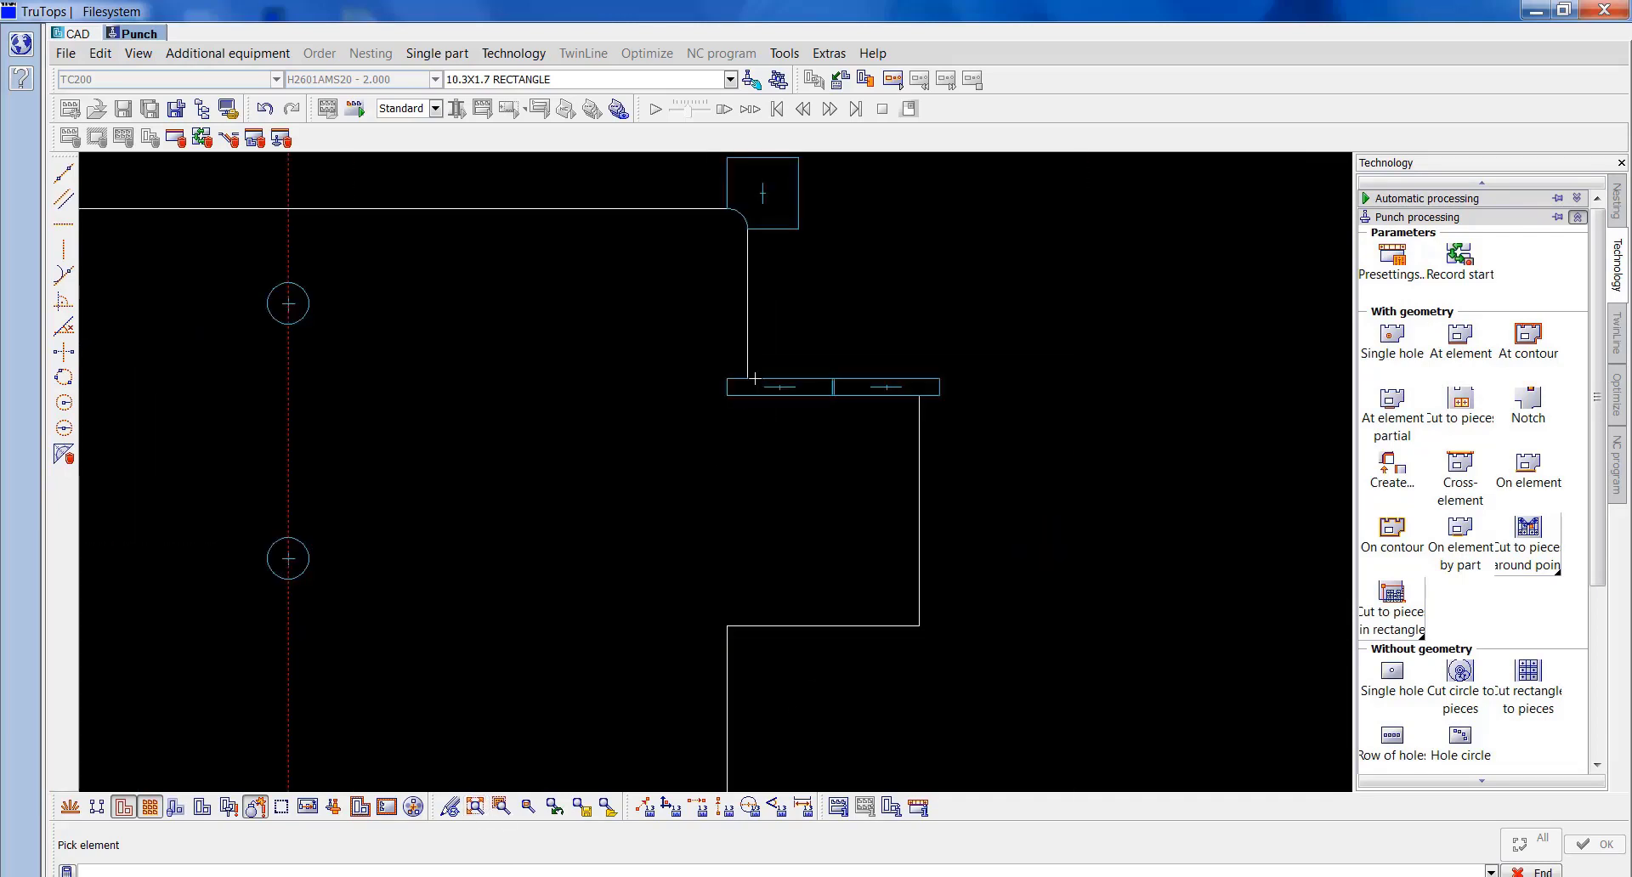
click(612, 79)
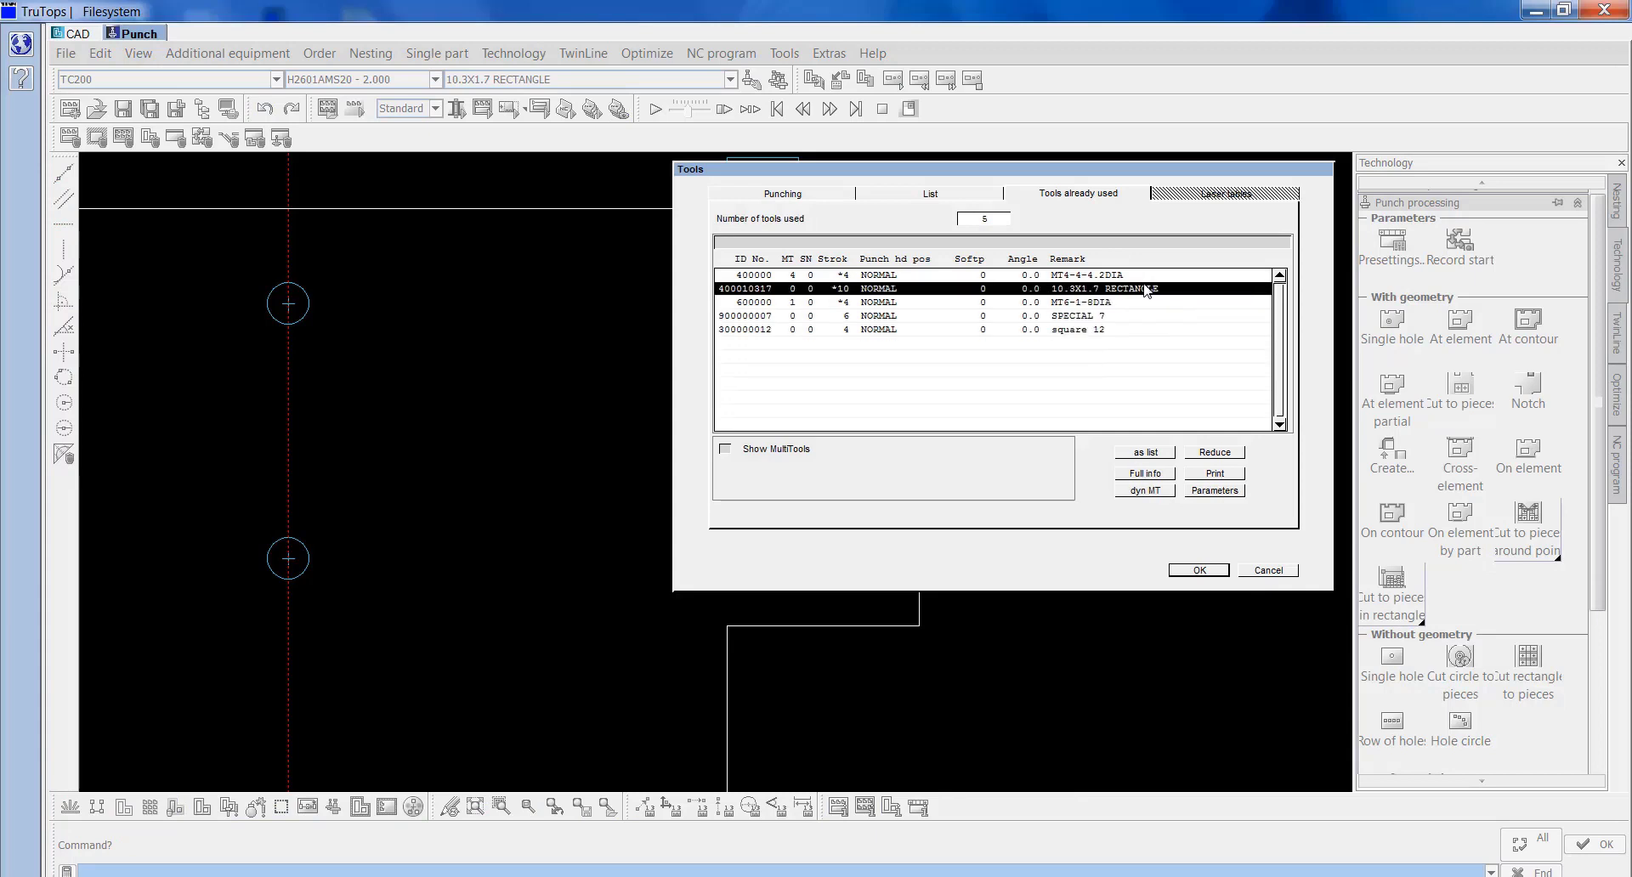
Select 25x5 RECTANGLE and punch the right step's vertical and bottom edges, dismissing the collision warning.
click(822, 194)
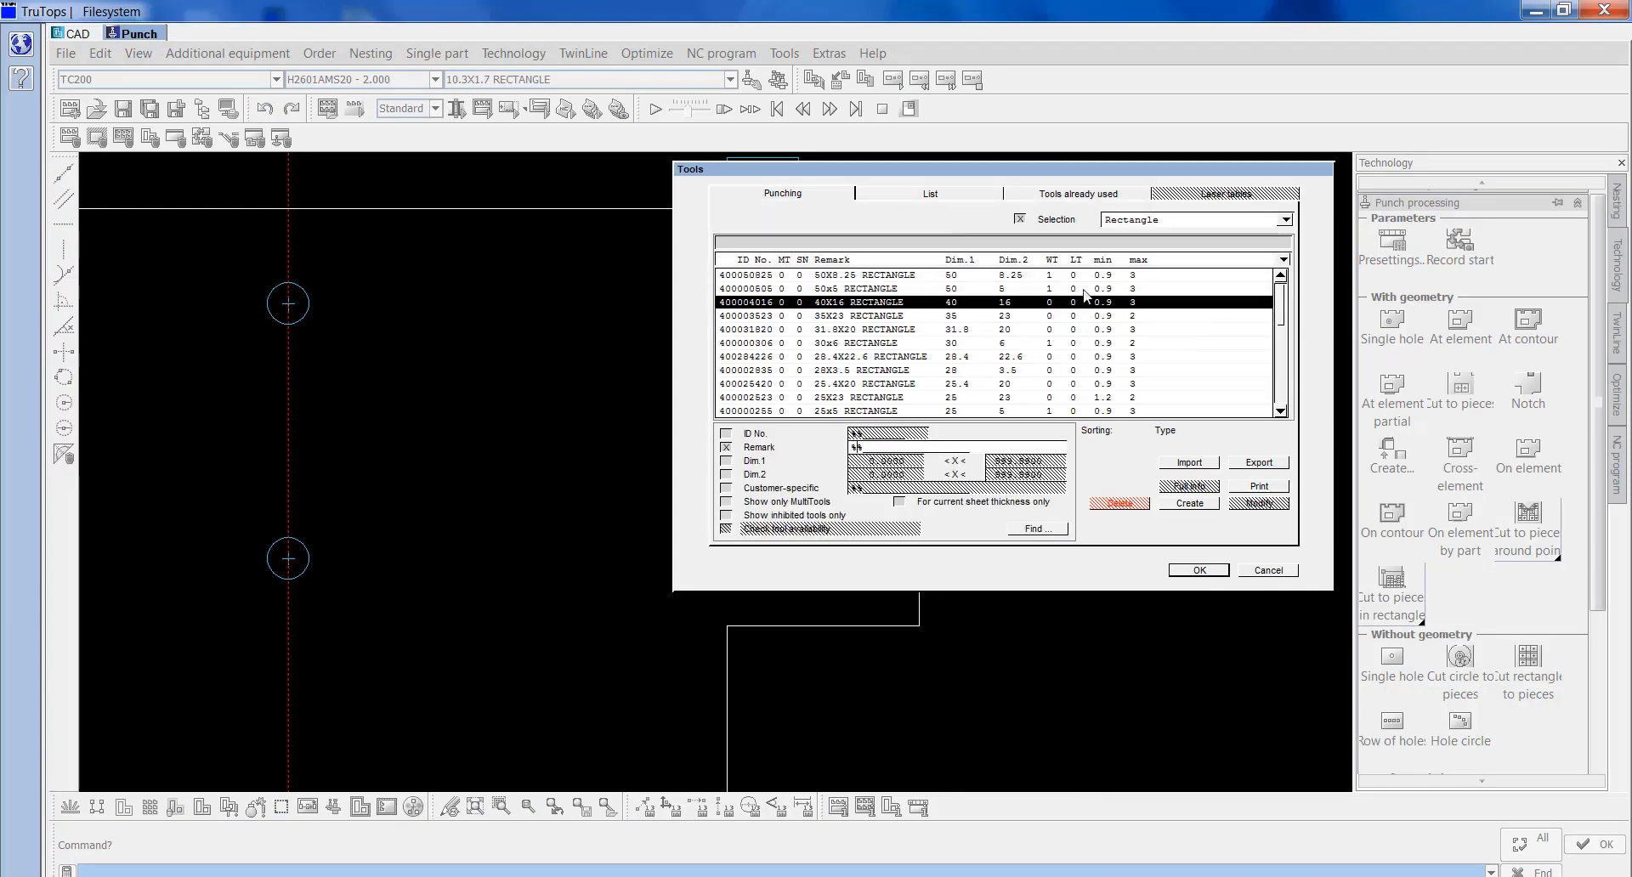
click(961, 411)
click(1225, 574)
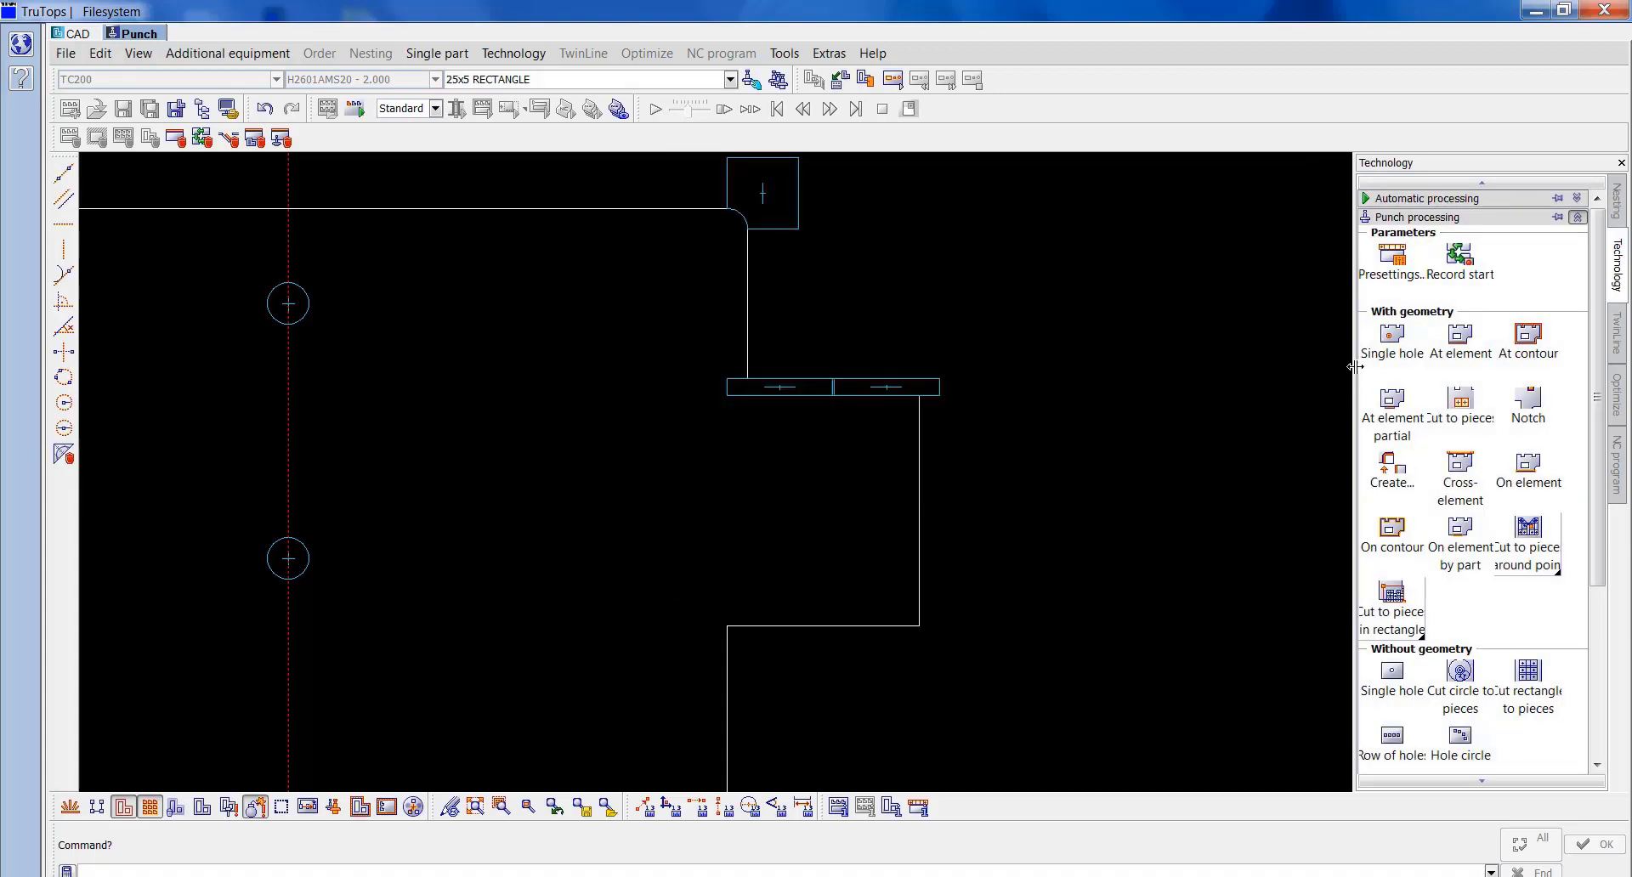
click(1461, 335)
click(921, 514)
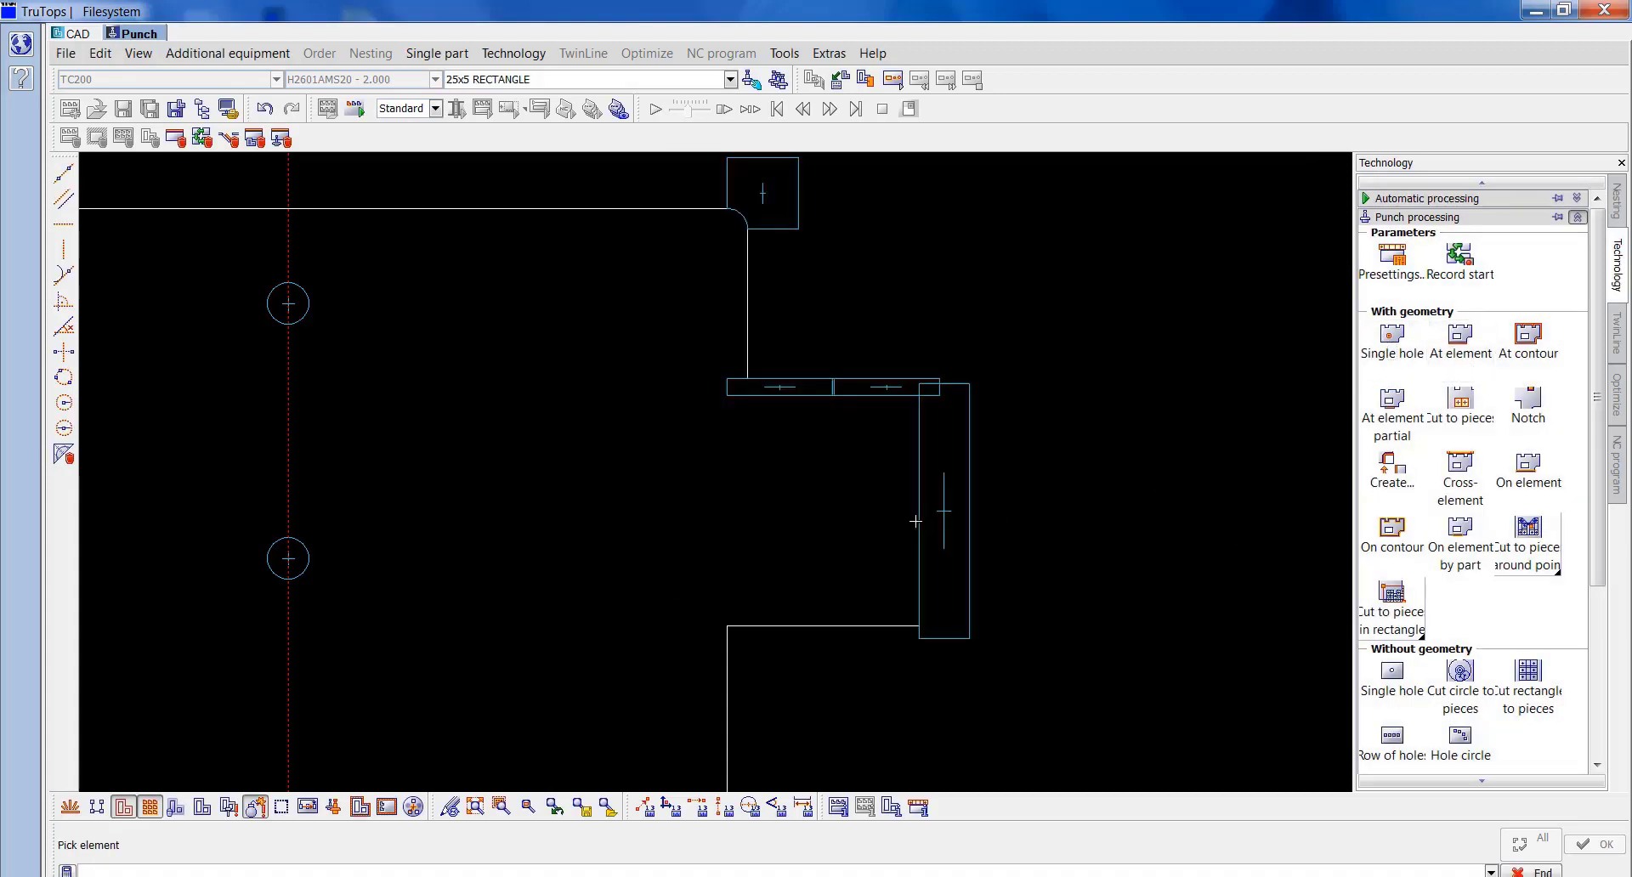
click(830, 626)
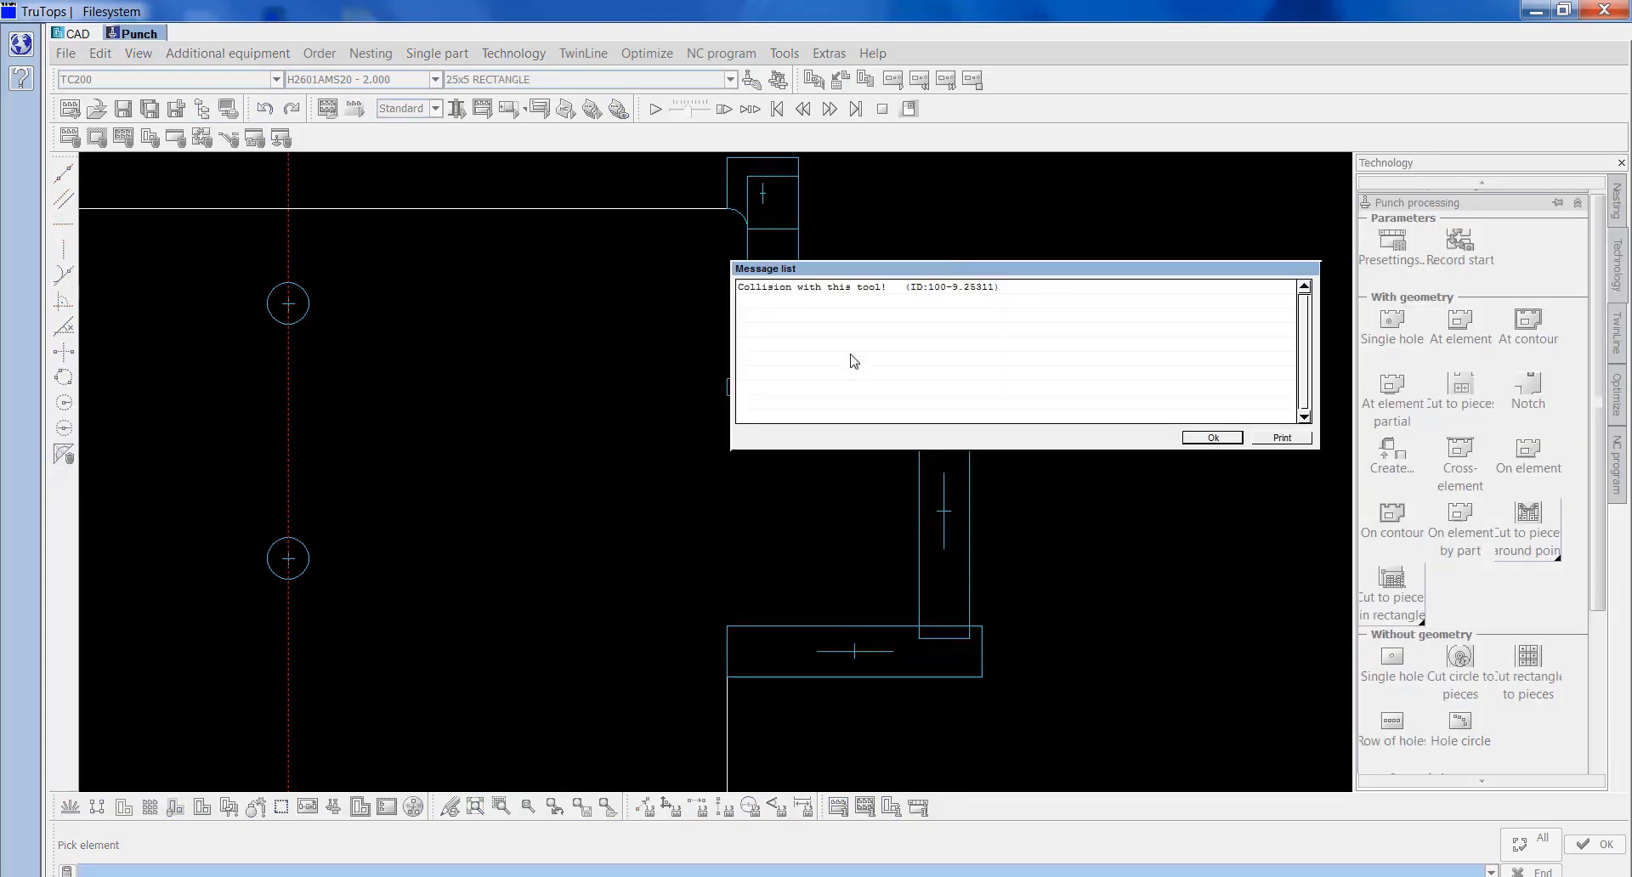
click(1225, 440)
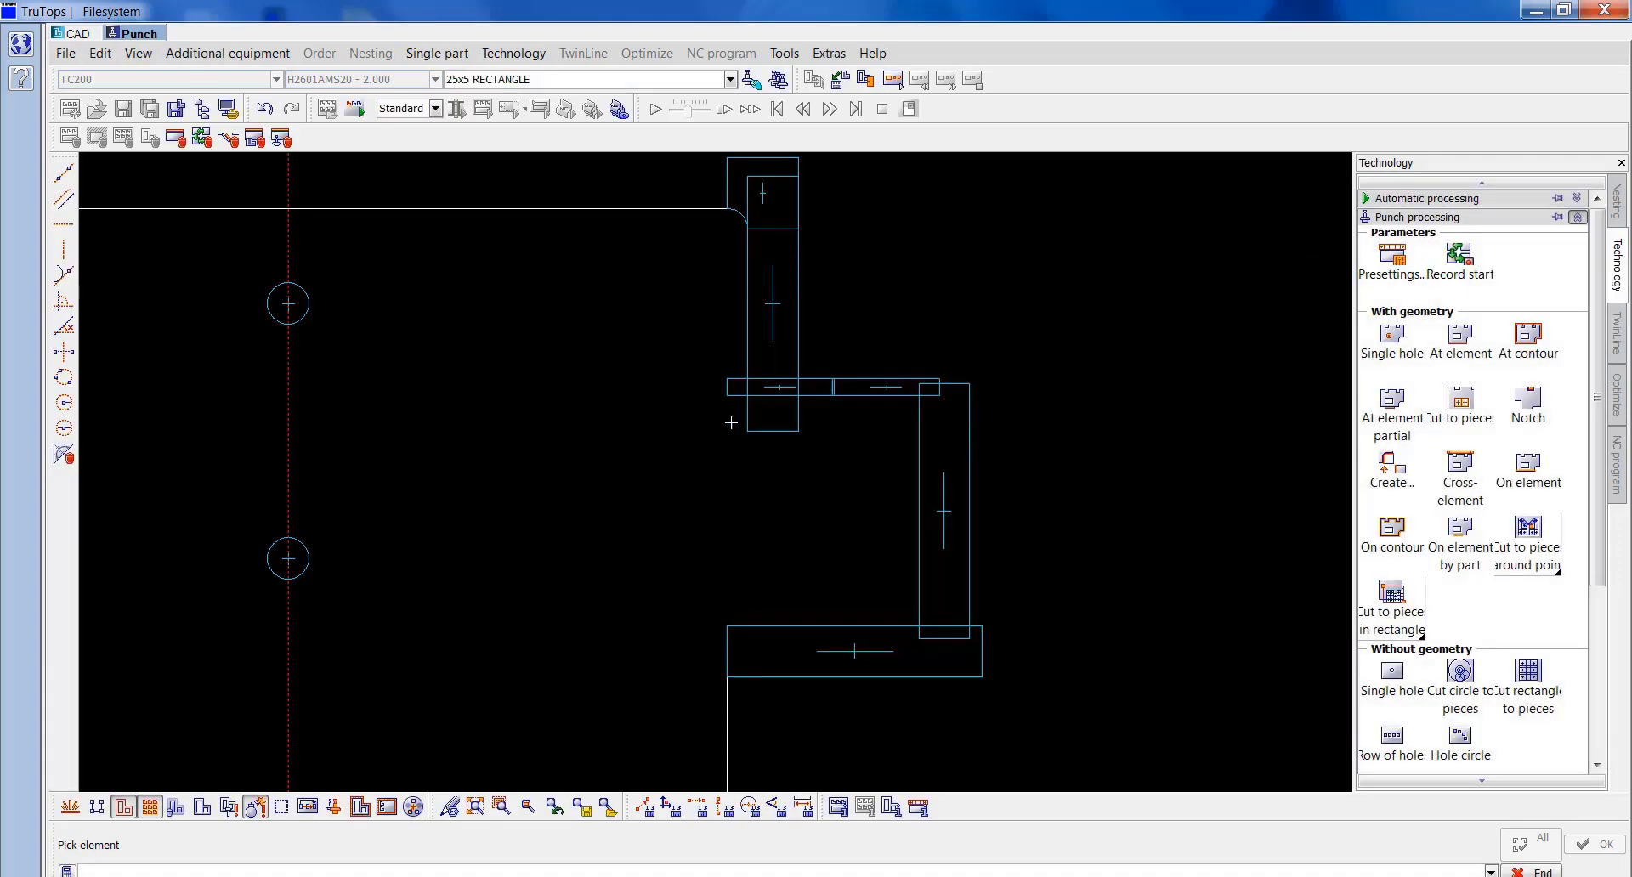
Punch the left step's horizontal and vertical edges and the upper-left edge with 25x5 hits.
click(476, 807)
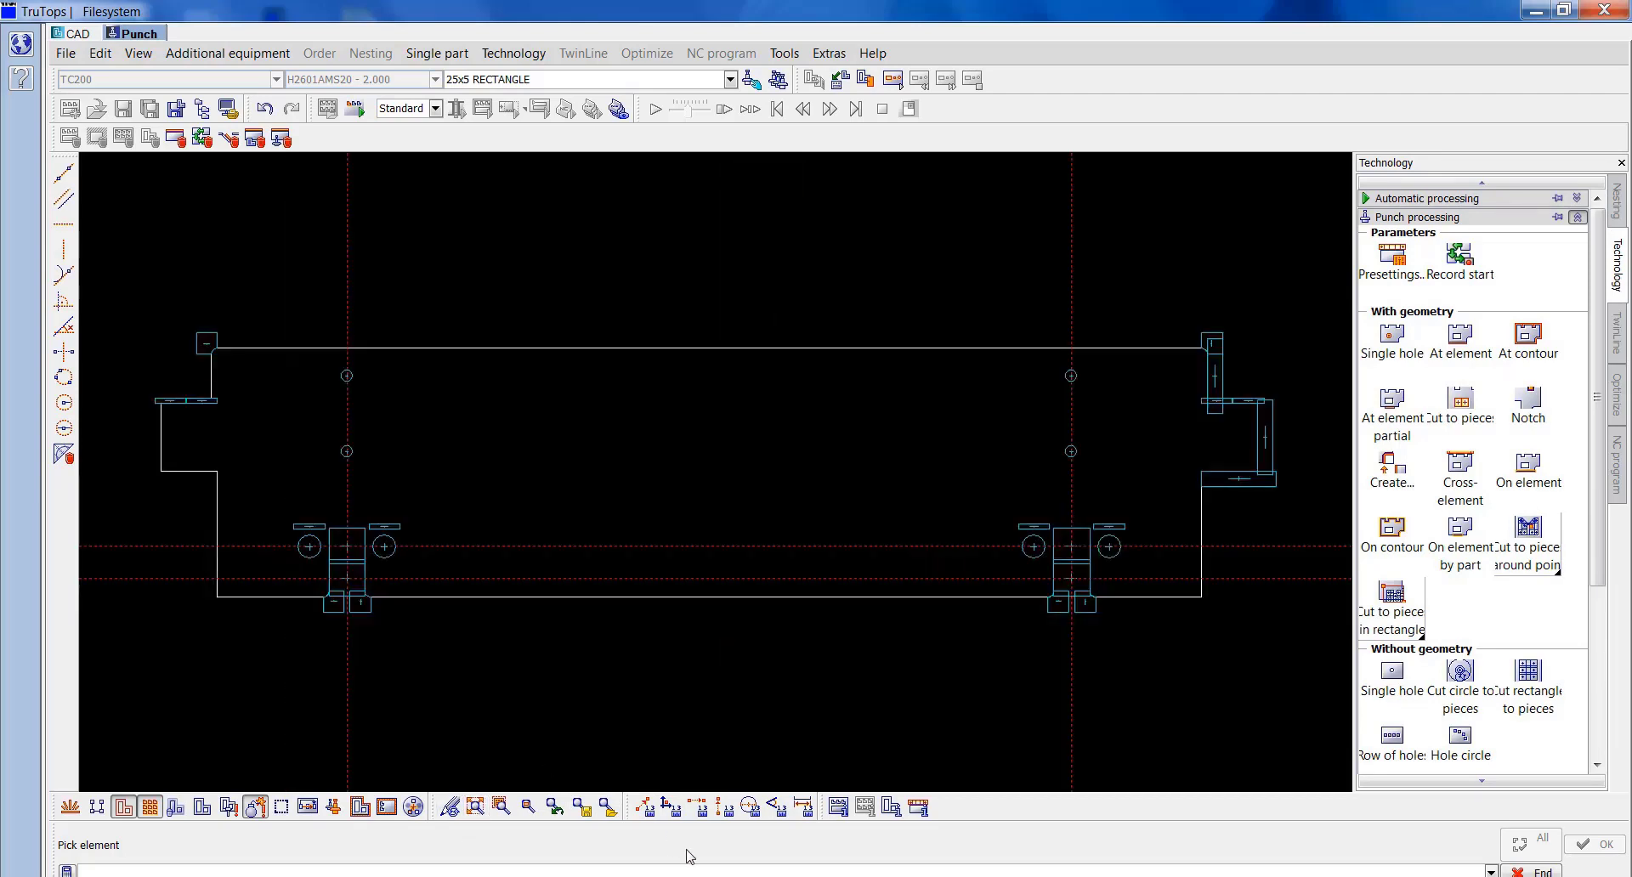
click(187, 472)
click(164, 442)
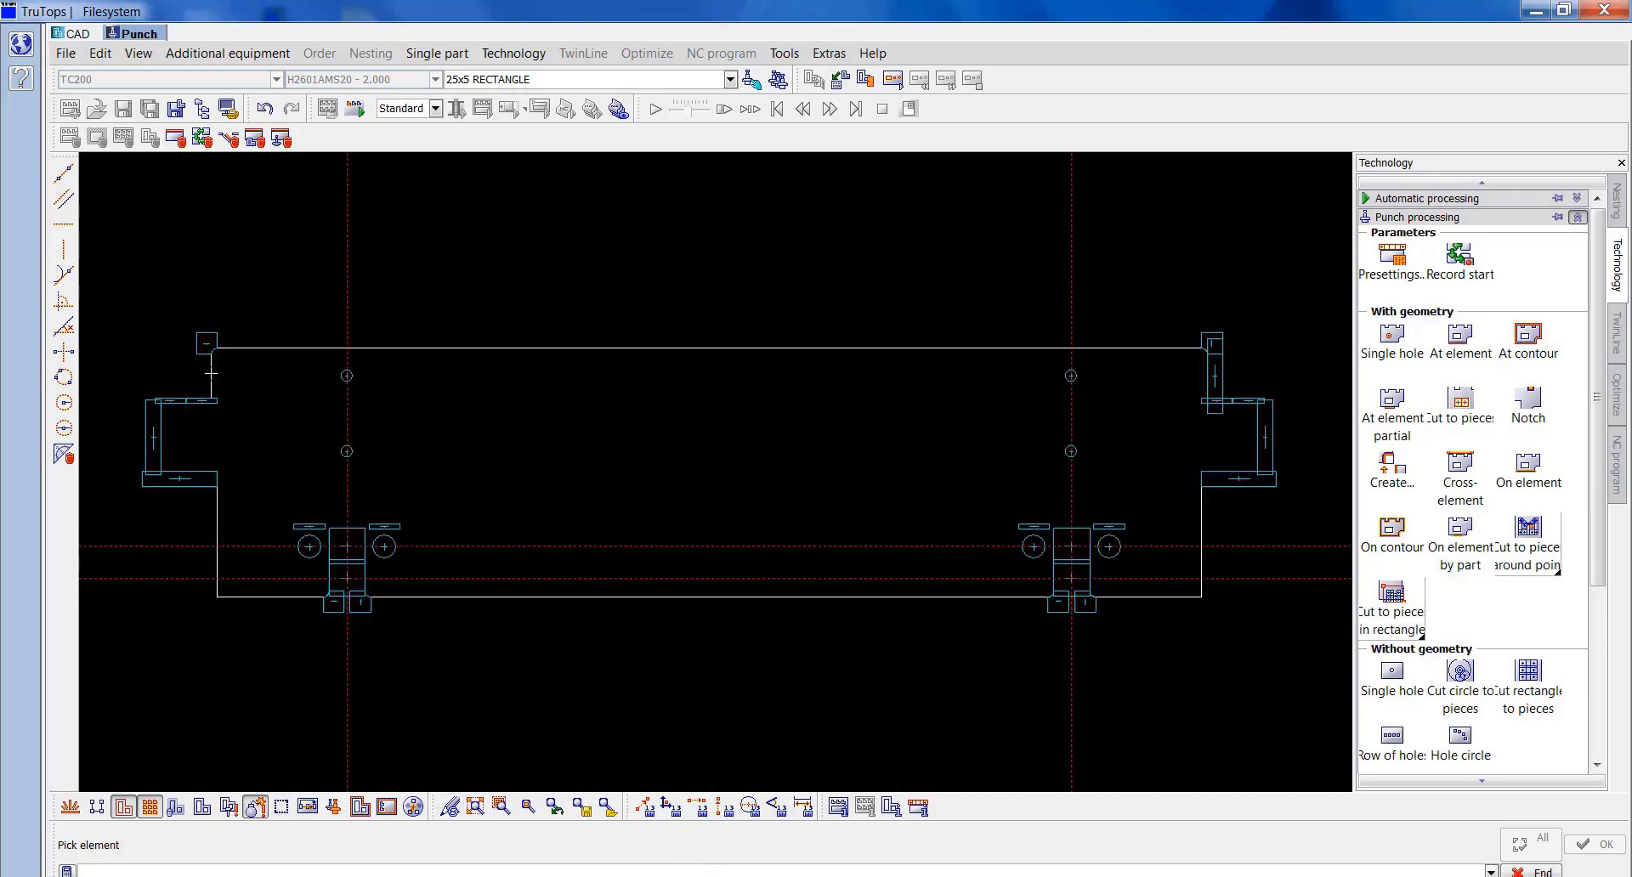
click(211, 373)
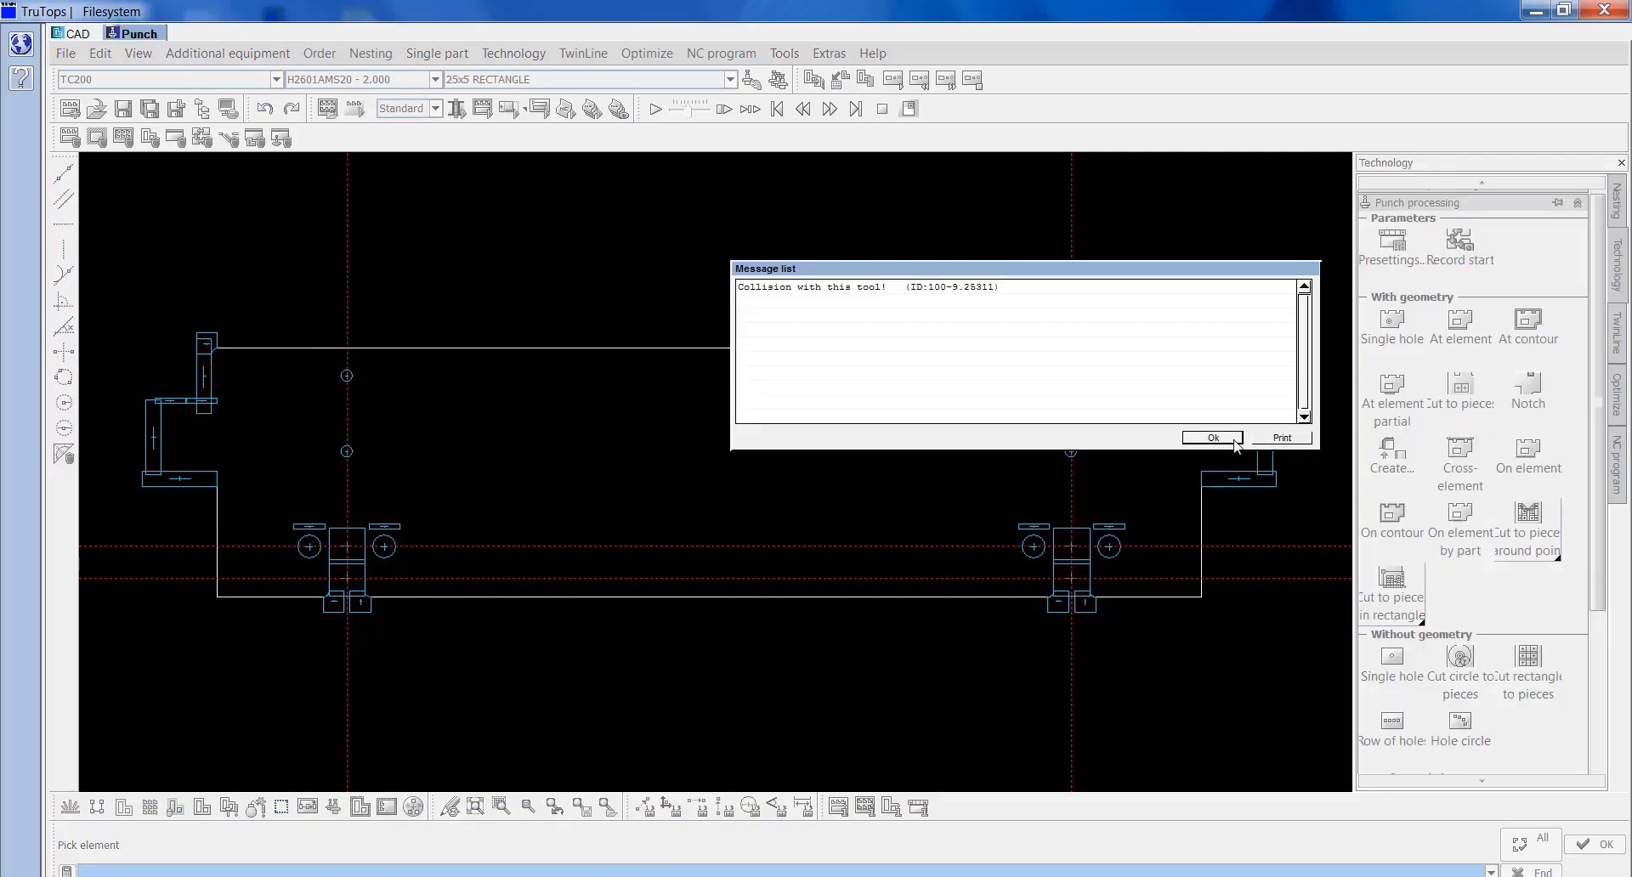
click(1232, 439)
Give the 25x5 hits at the right upper step corner a -.5 overlap.
click(1444, 220)
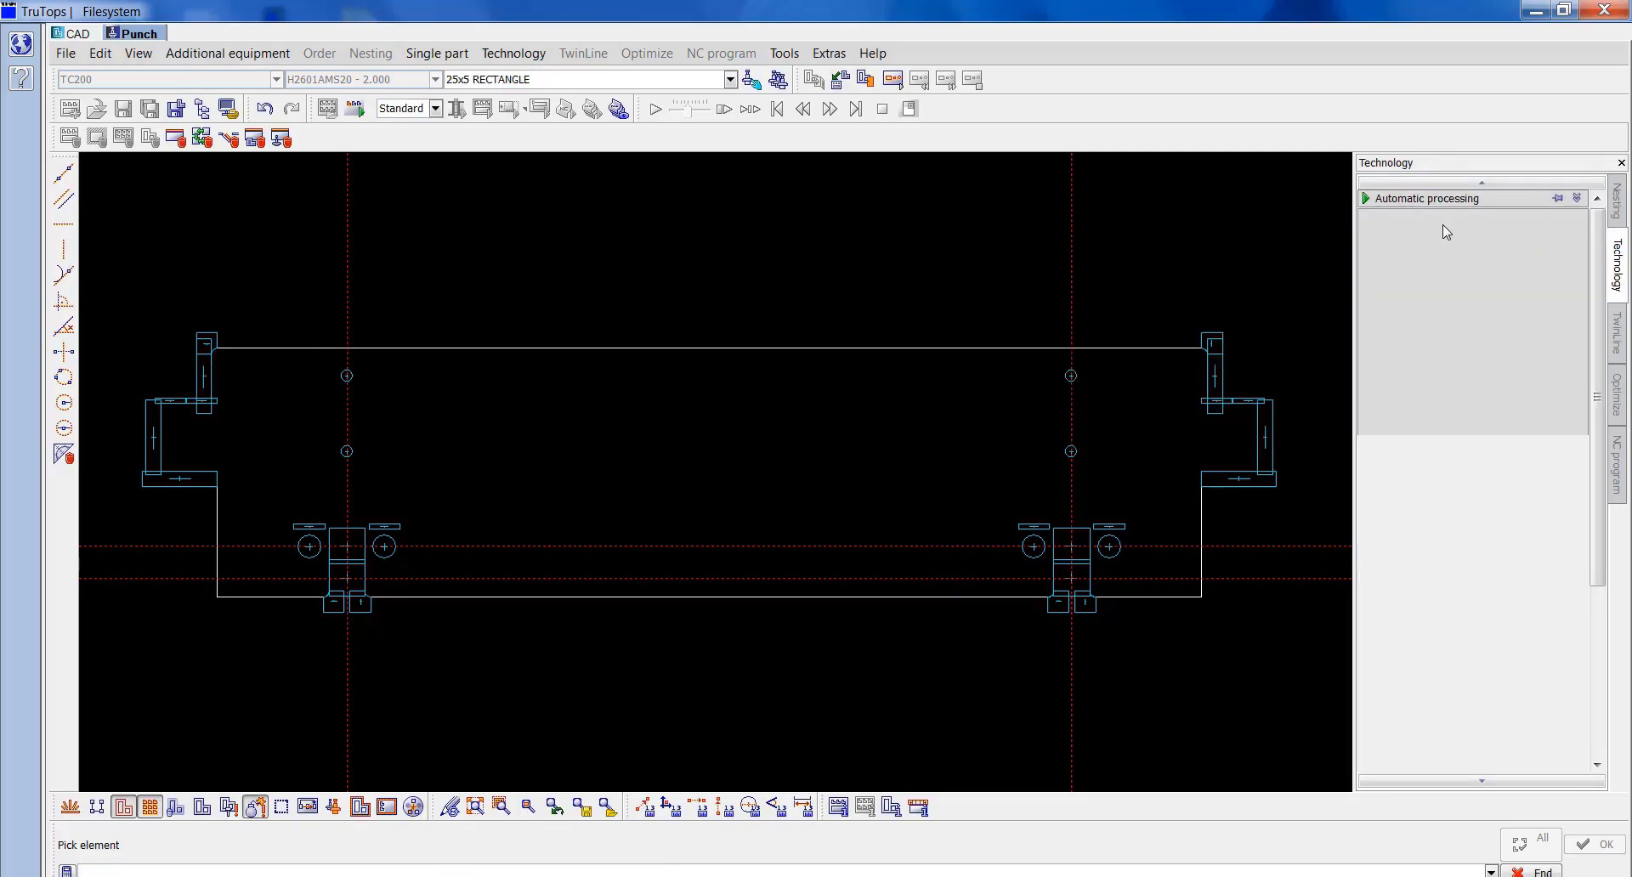
click(1400, 242)
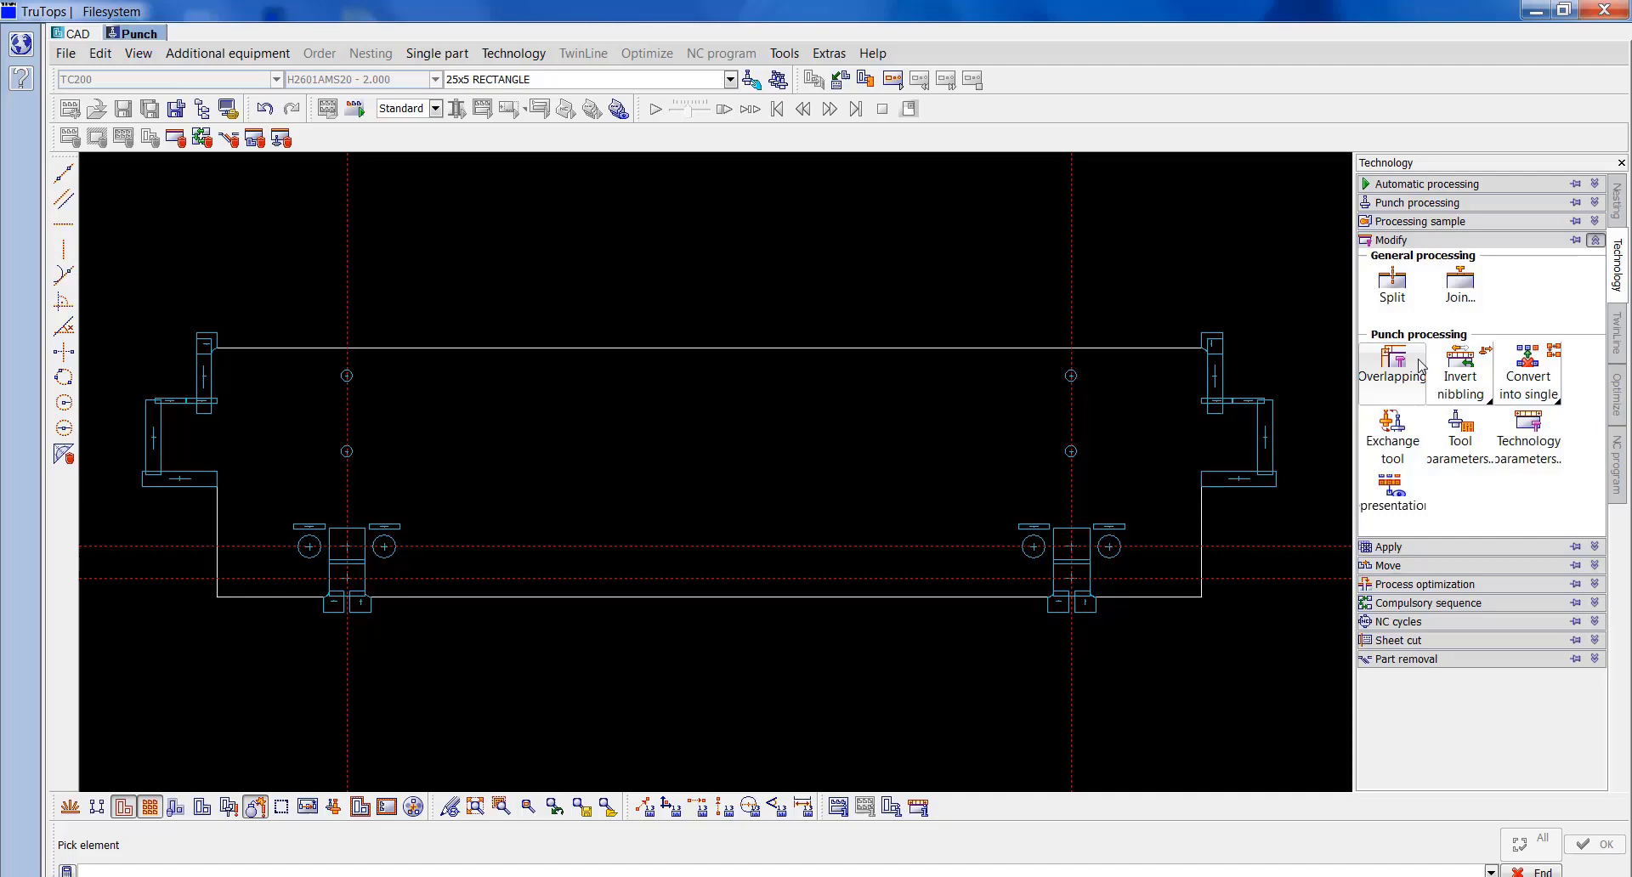
click(1392, 362)
scroll(1217, 411, up, 4)
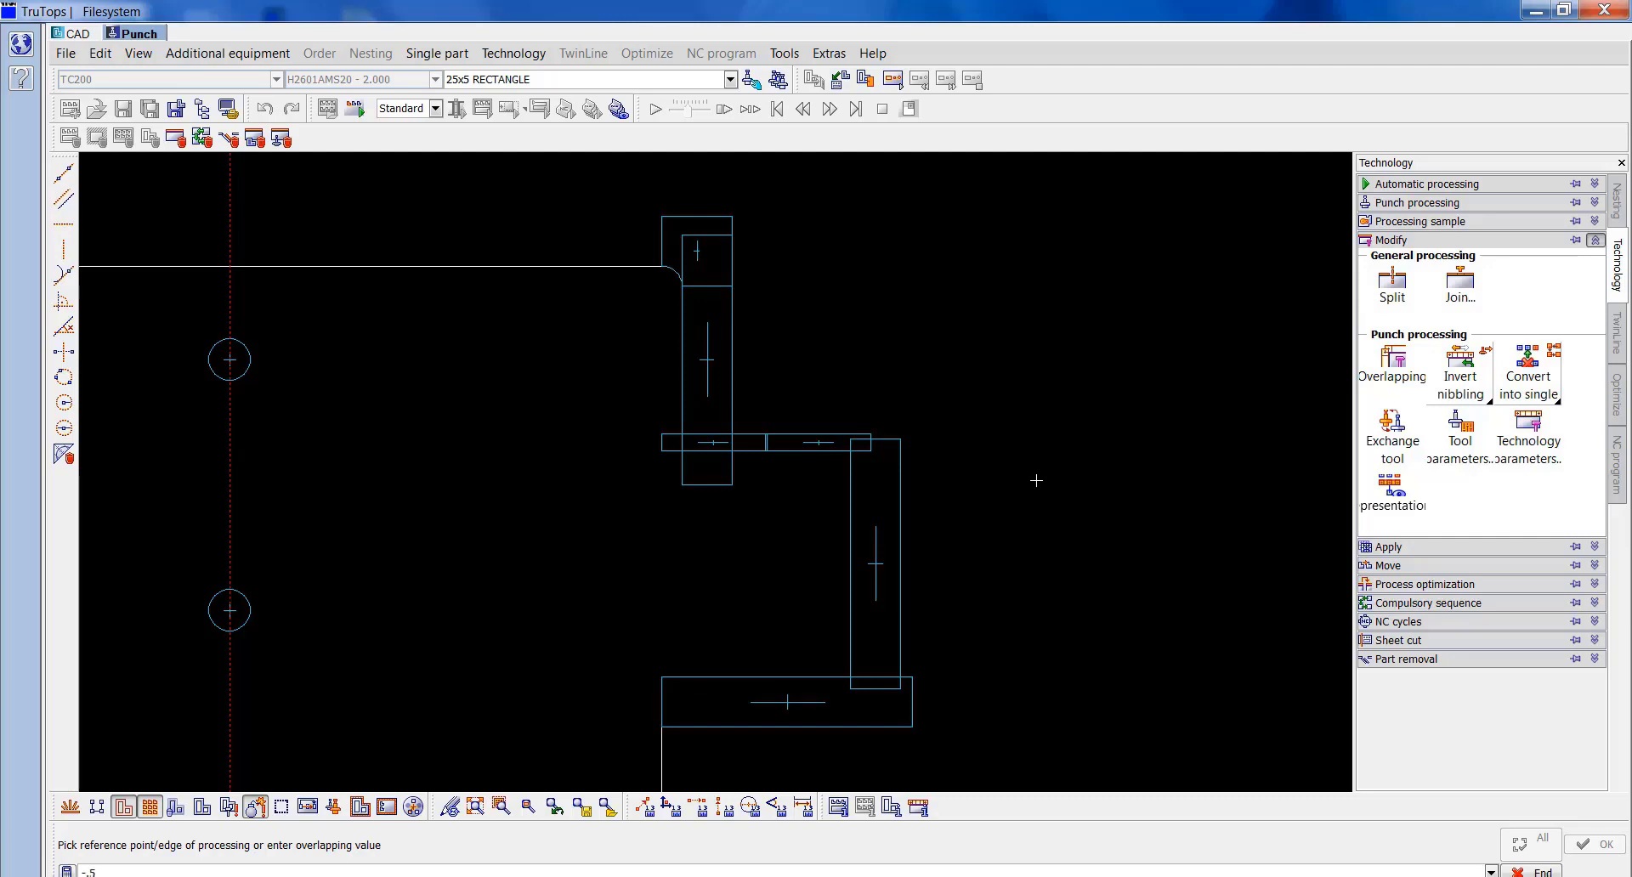
key(Return)
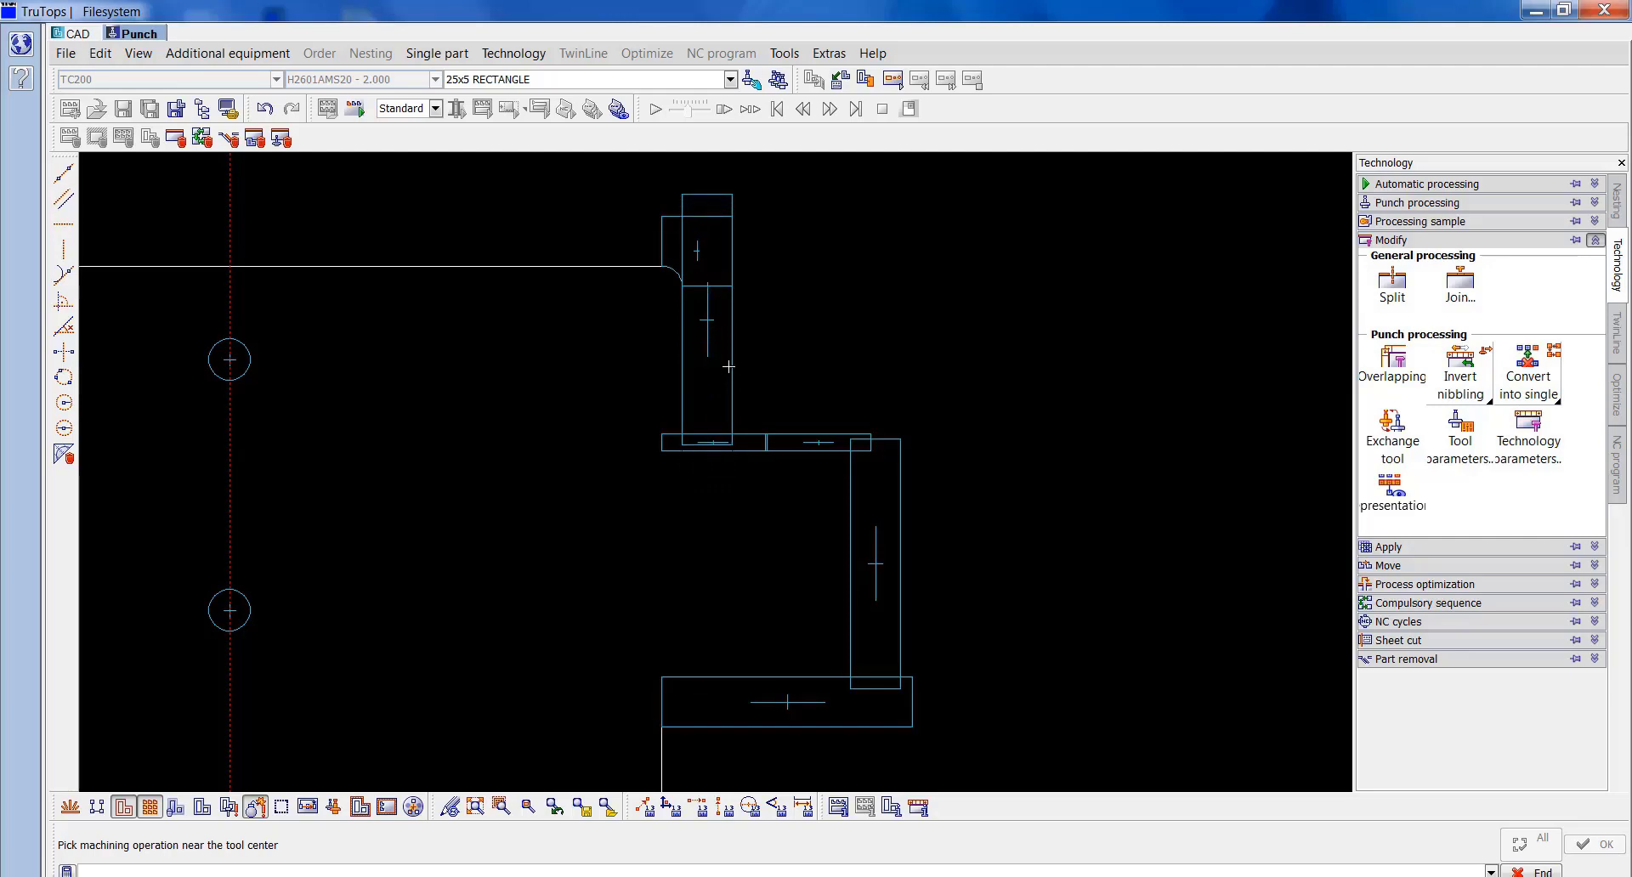
Apply the same -.5 overlap to the 25x5 hits at the left step corner.
click(476, 807)
scroll(218, 393, up, 3)
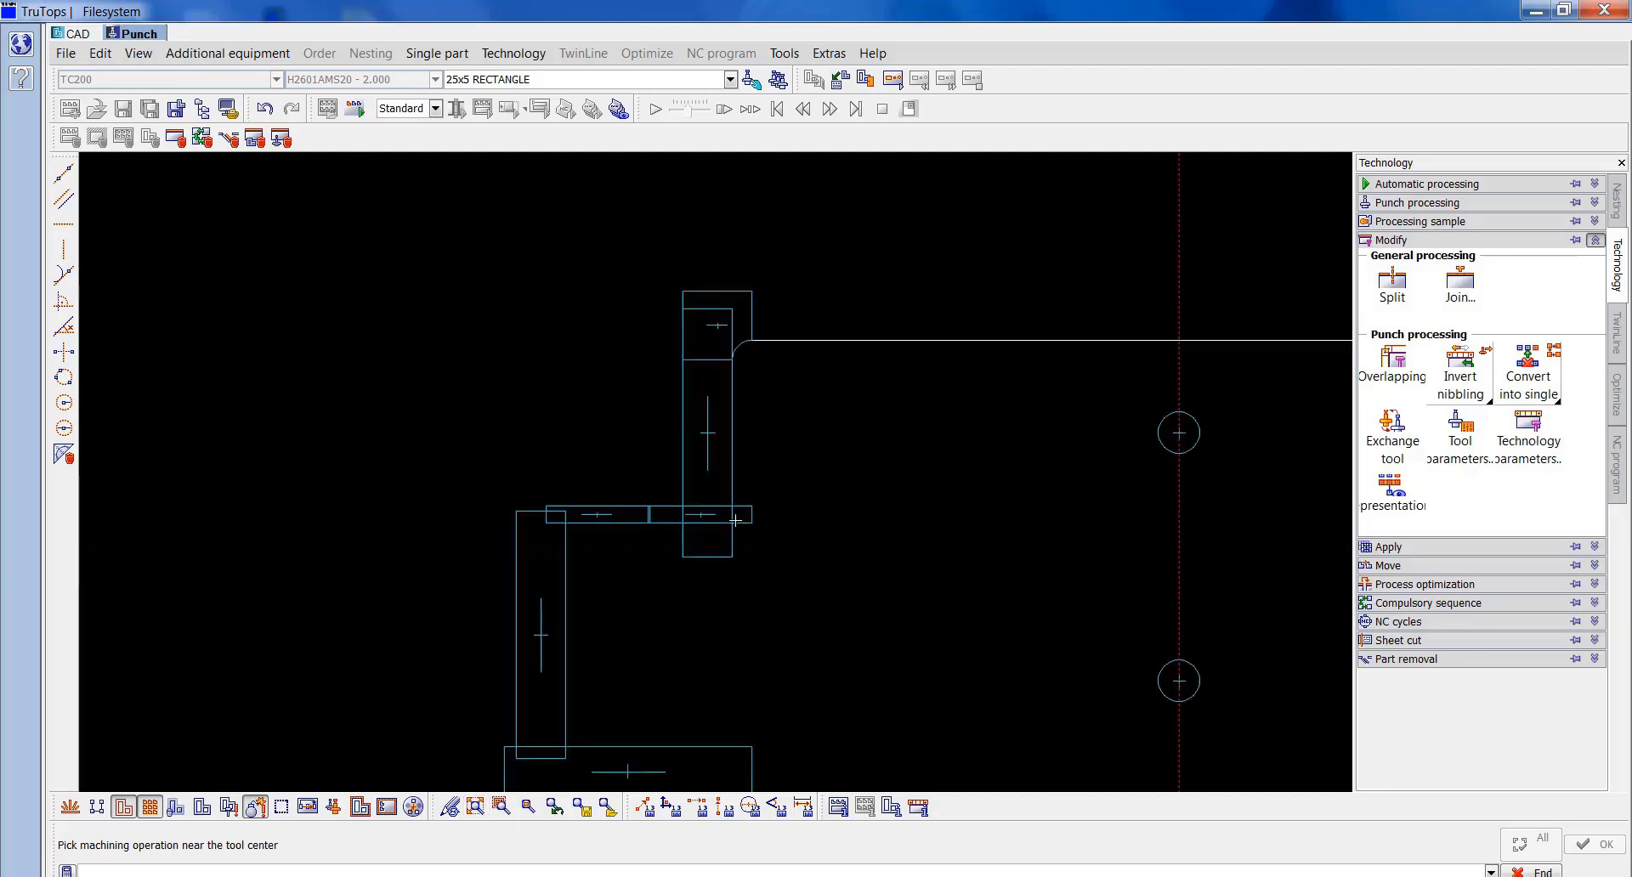
click(1399, 381)
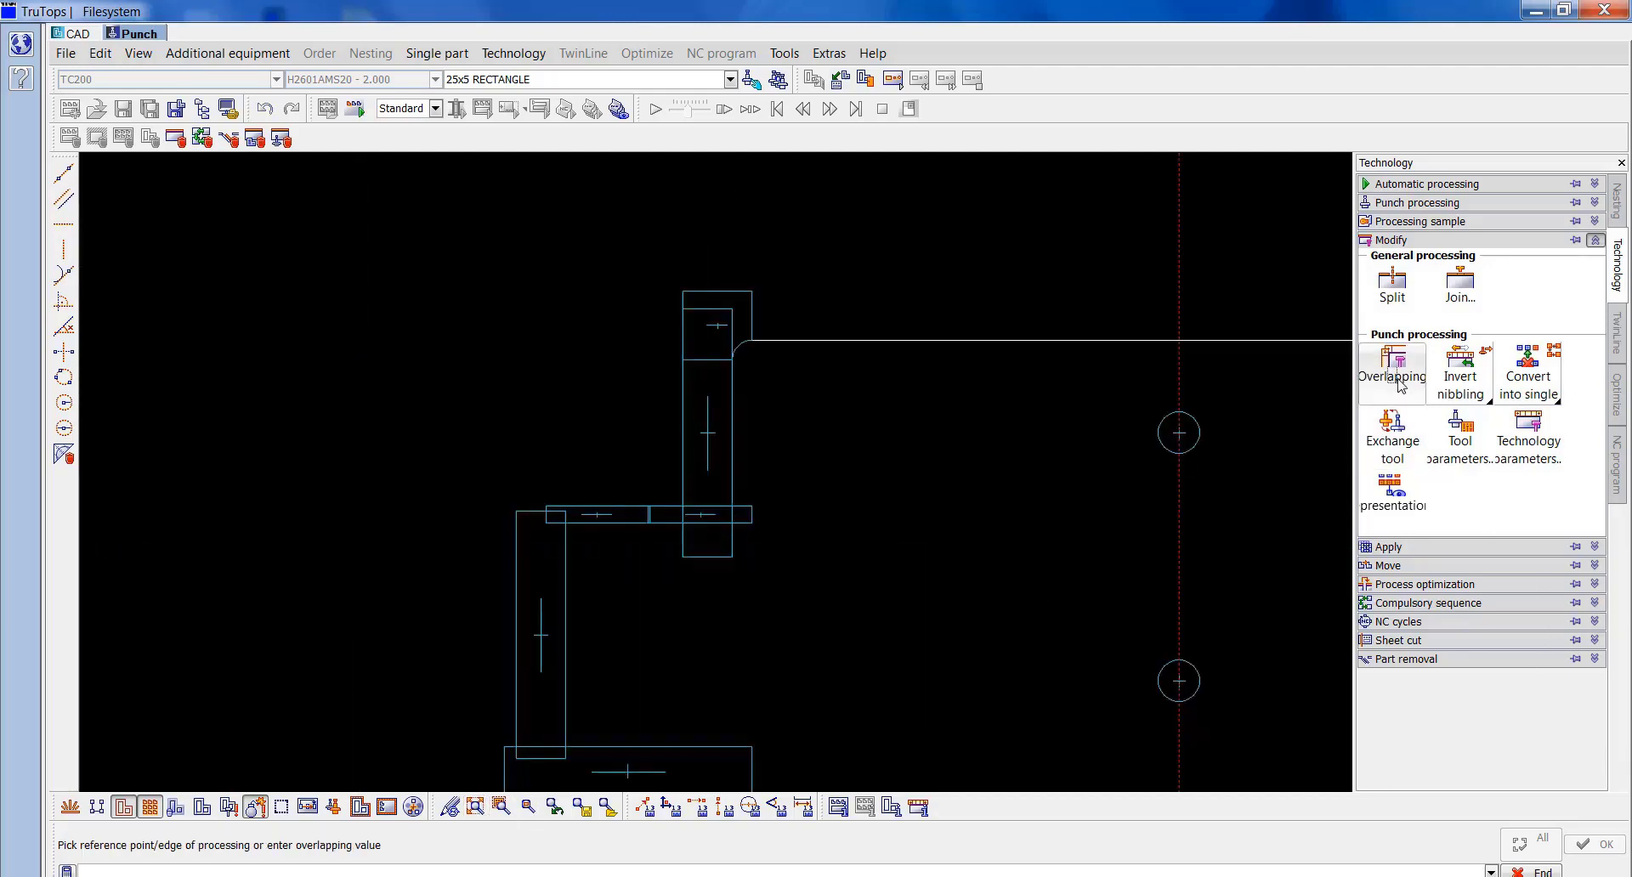
key(Return)
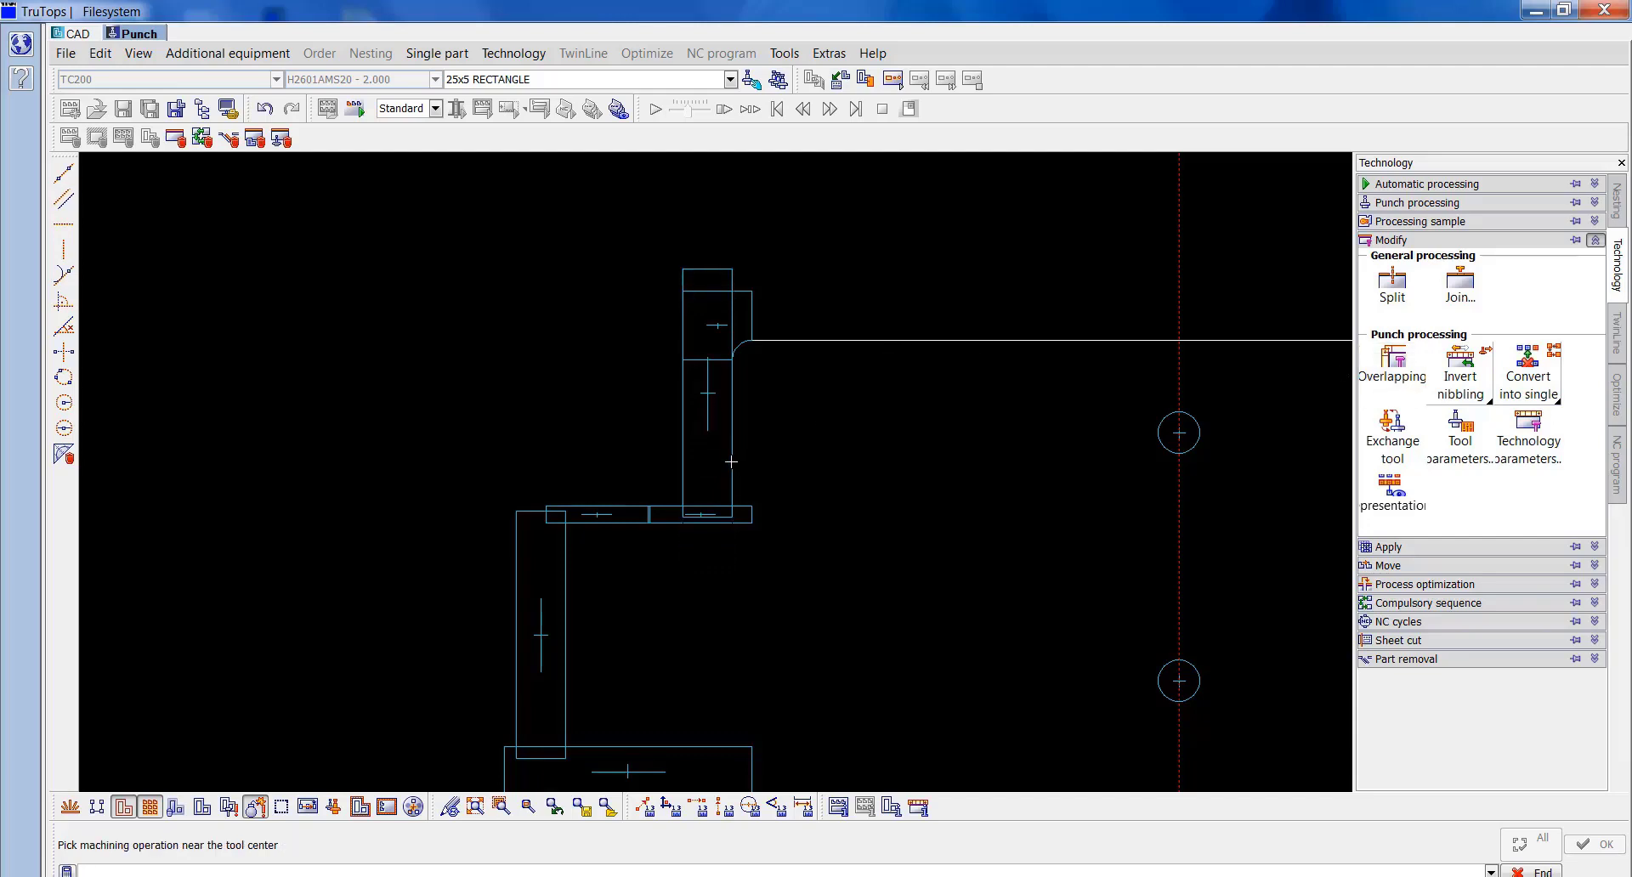
Show the whole part again and delete all auxiliary lines.
click(475, 807)
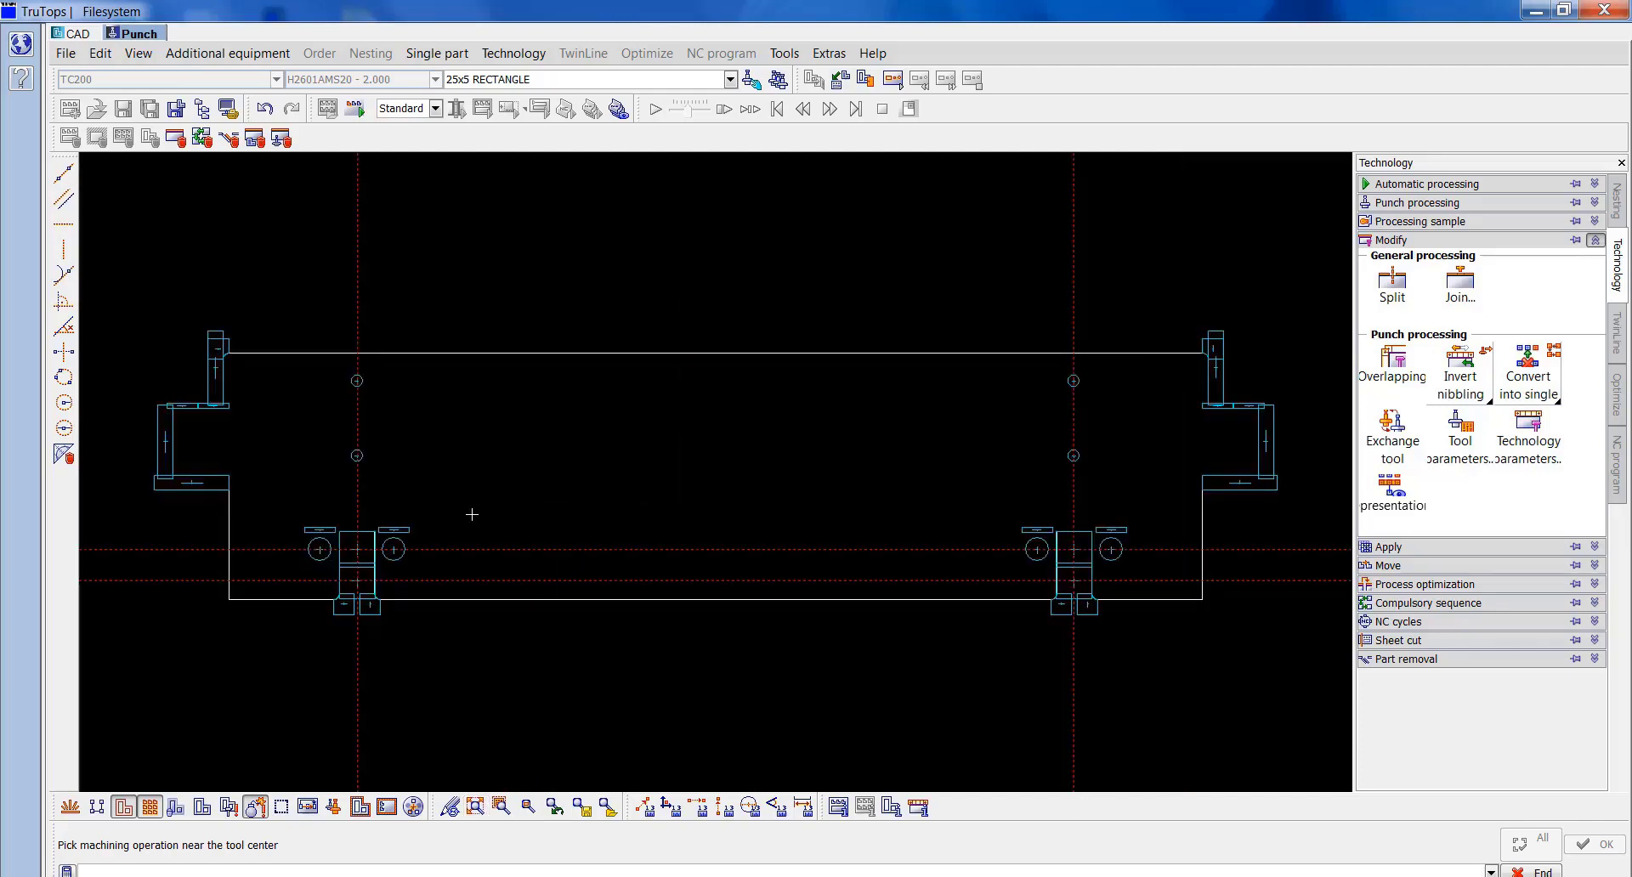
click(64, 454)
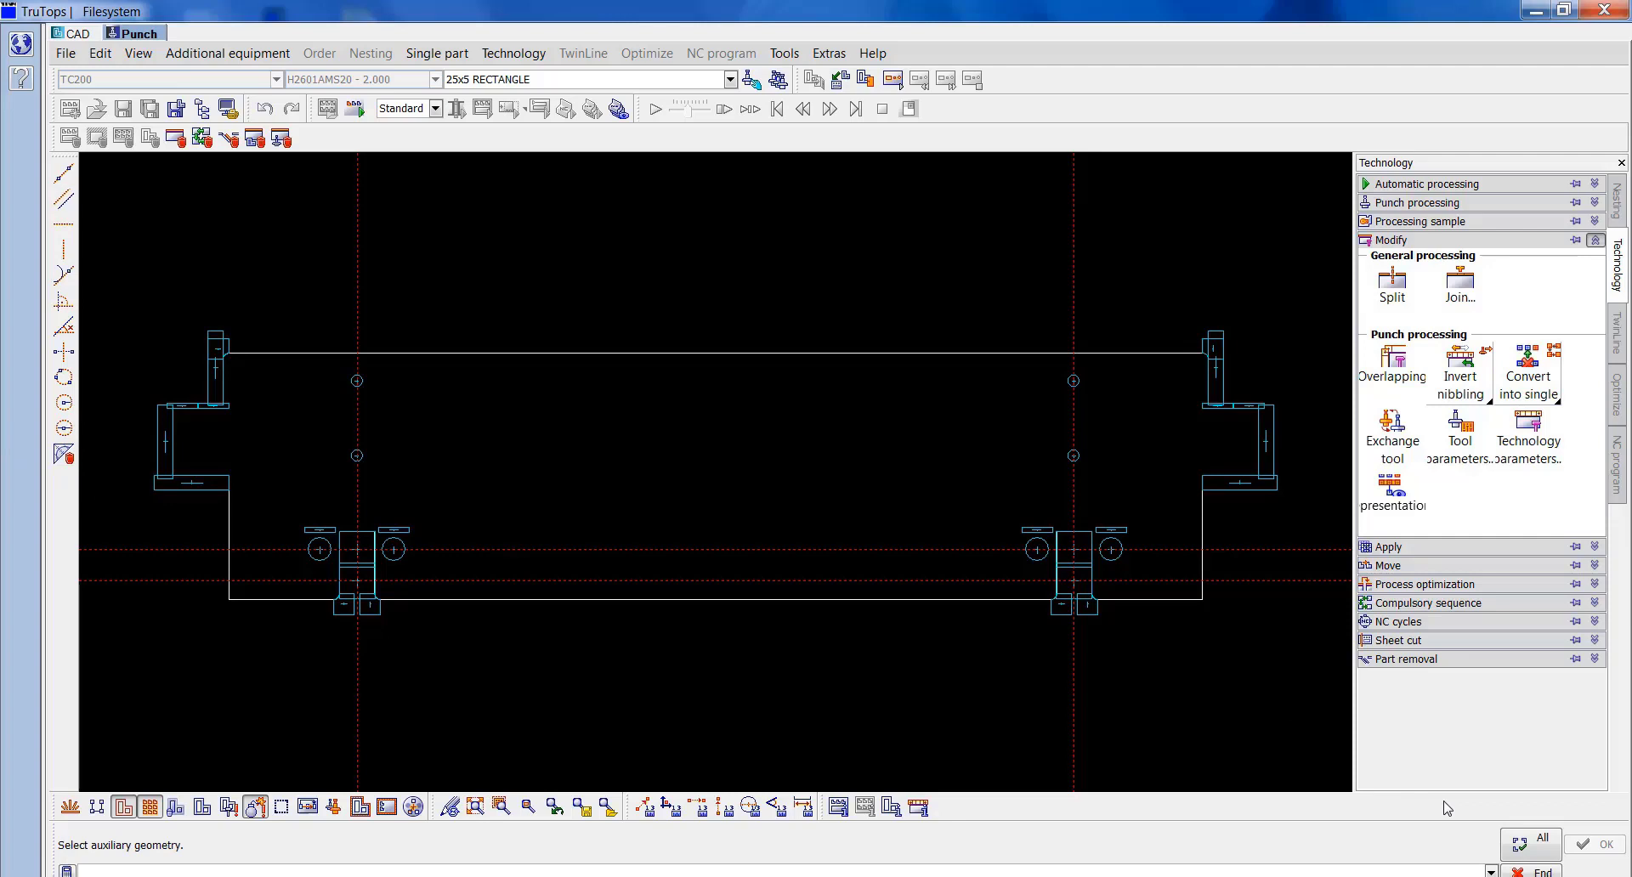
click(1536, 843)
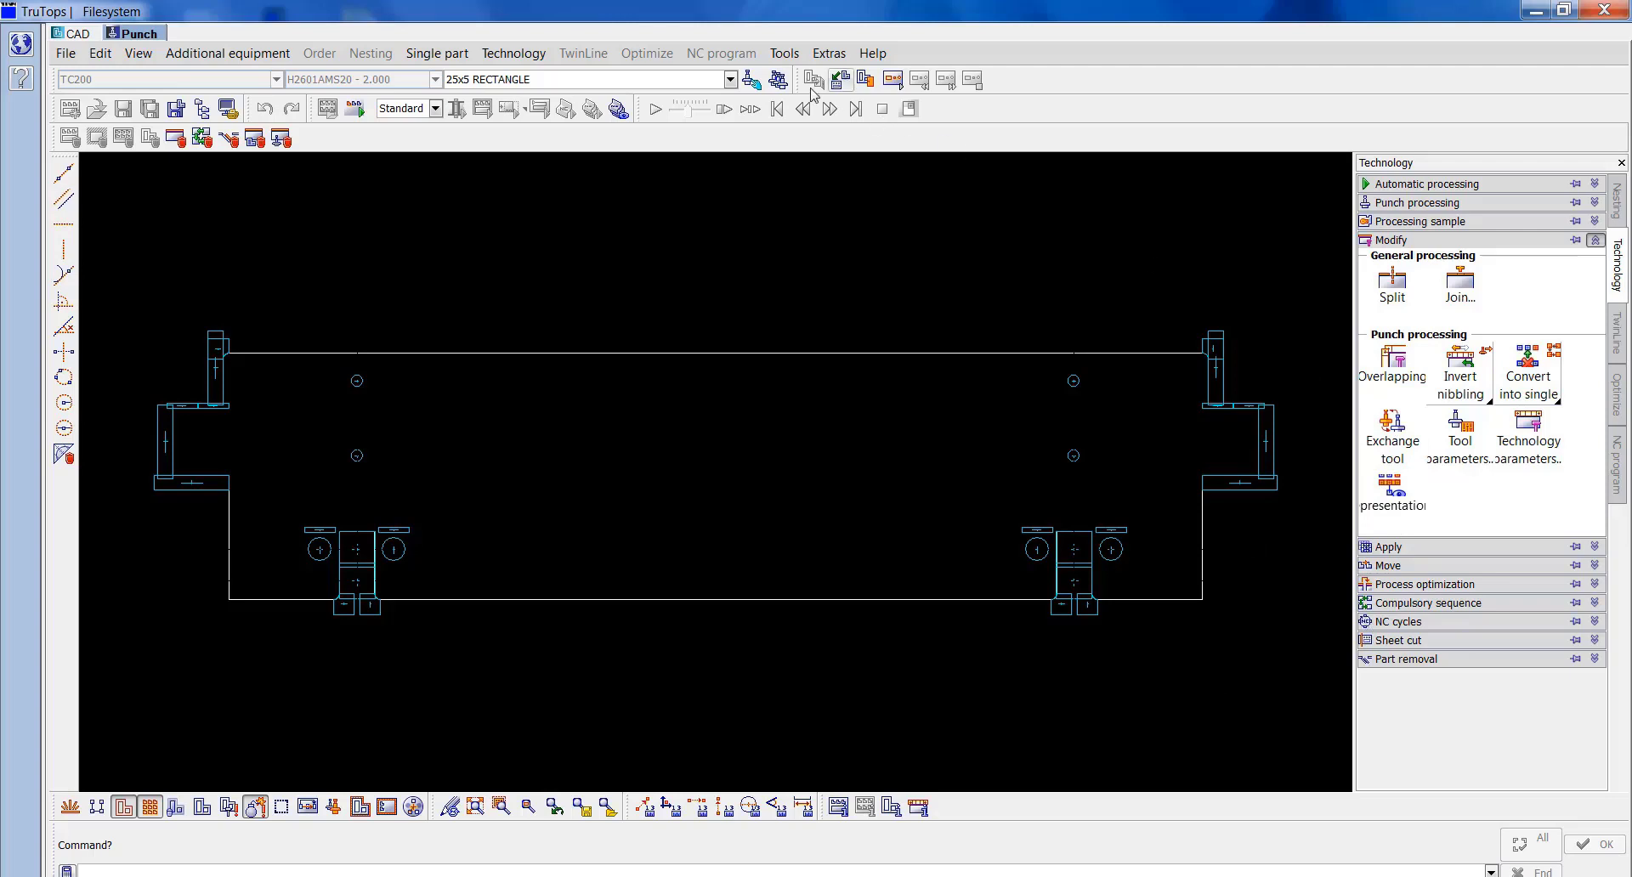
Punch the lower left vertical edge with the 25x5 RECTANGLE tool using At element.
click(764, 88)
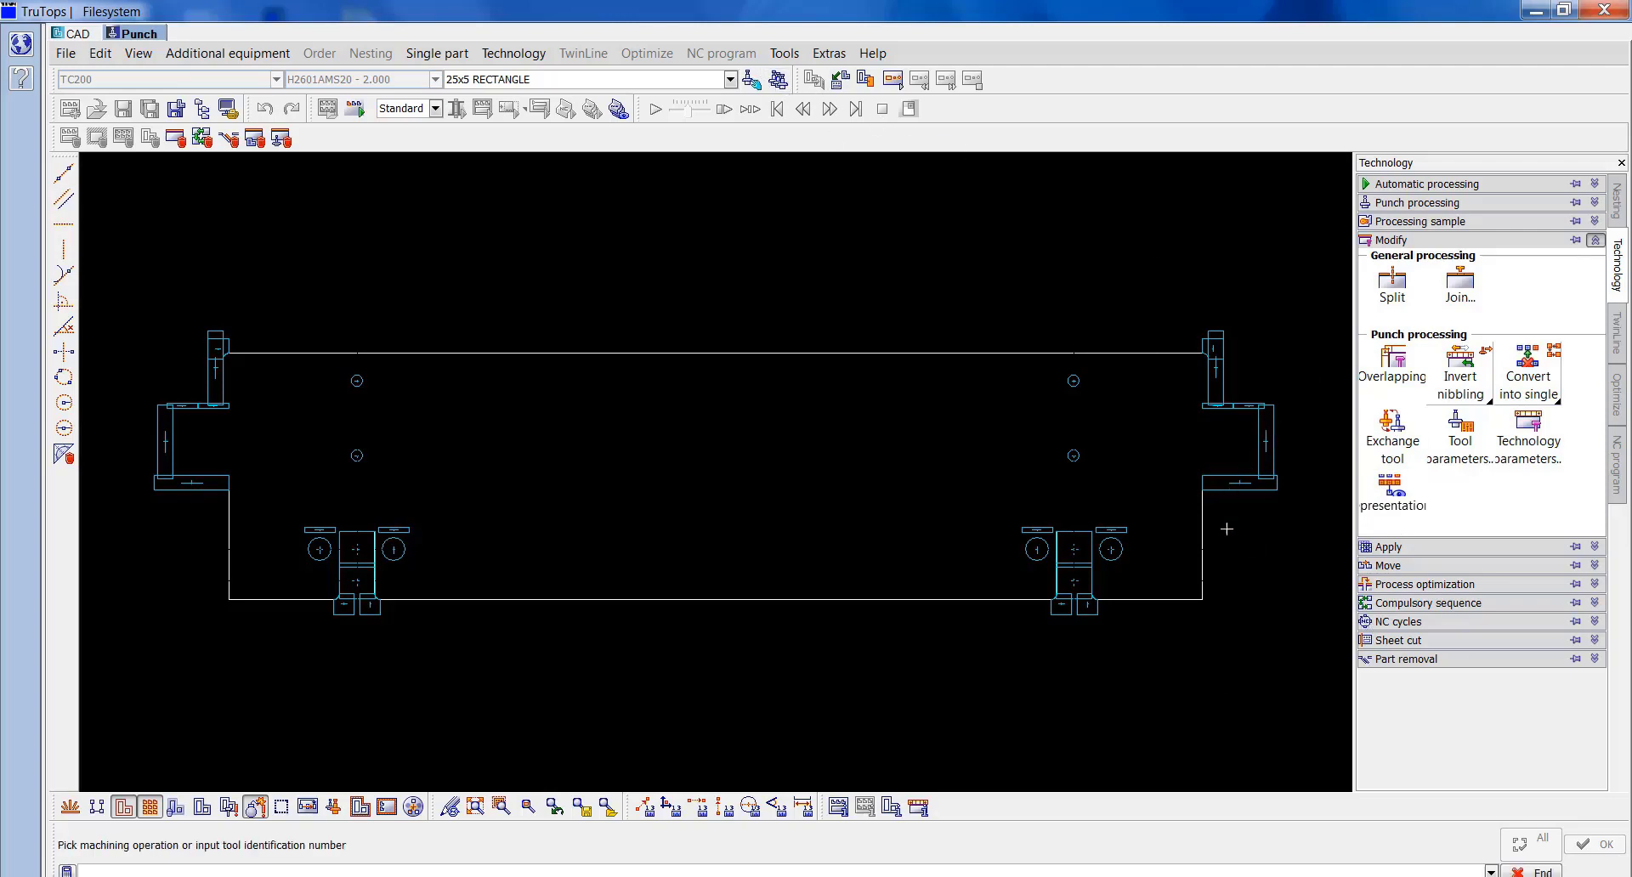
click(800, 812)
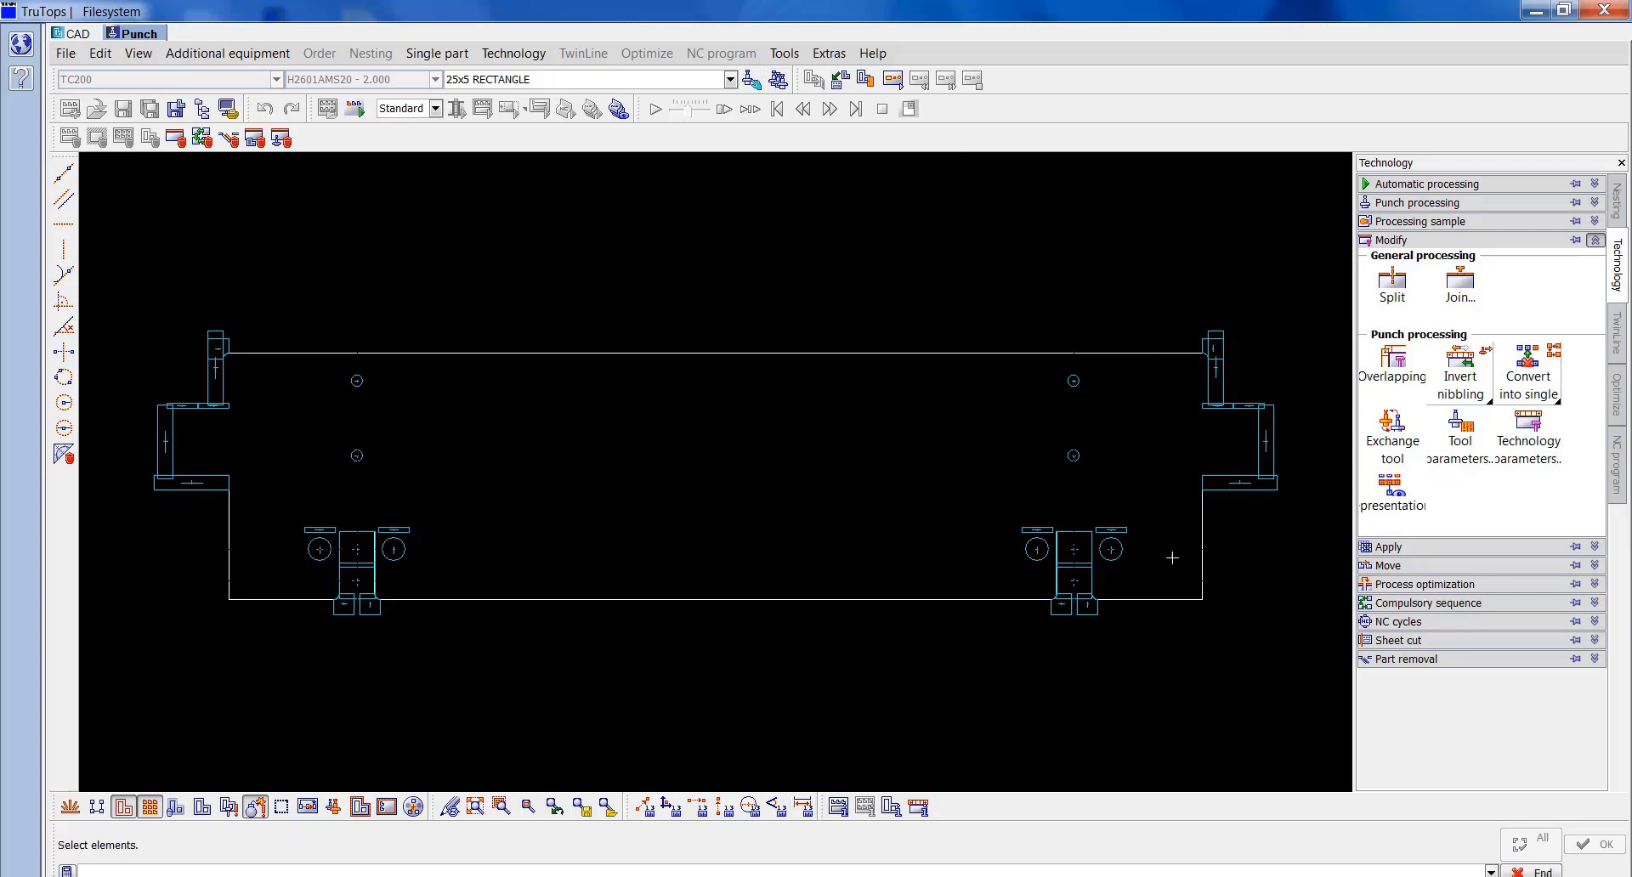
click(1010, 601)
click(1411, 205)
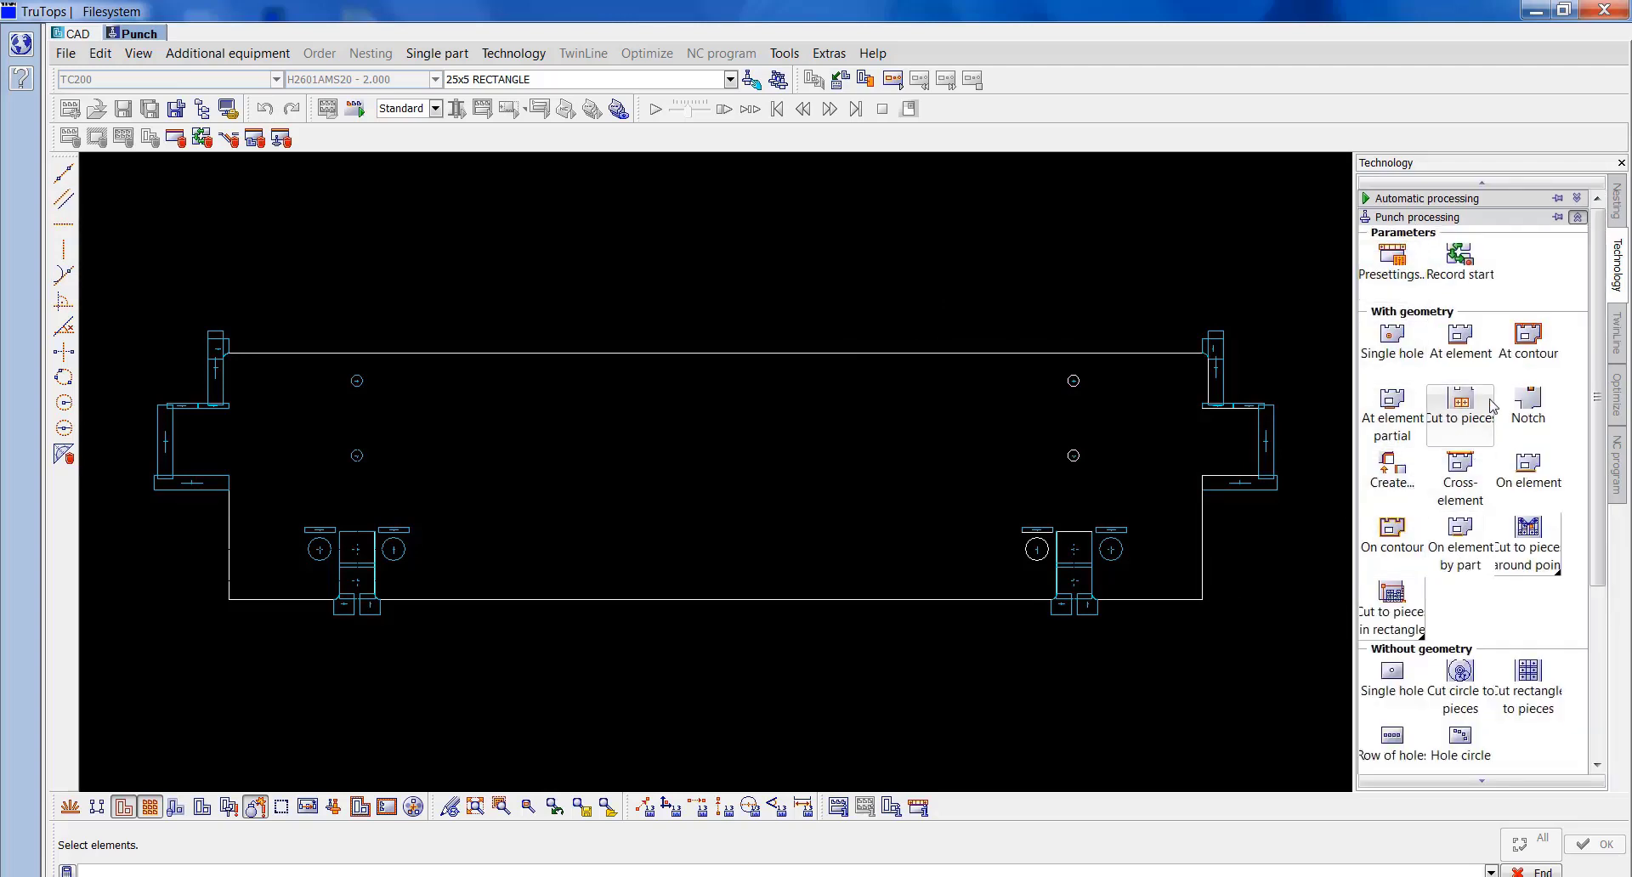
click(1457, 334)
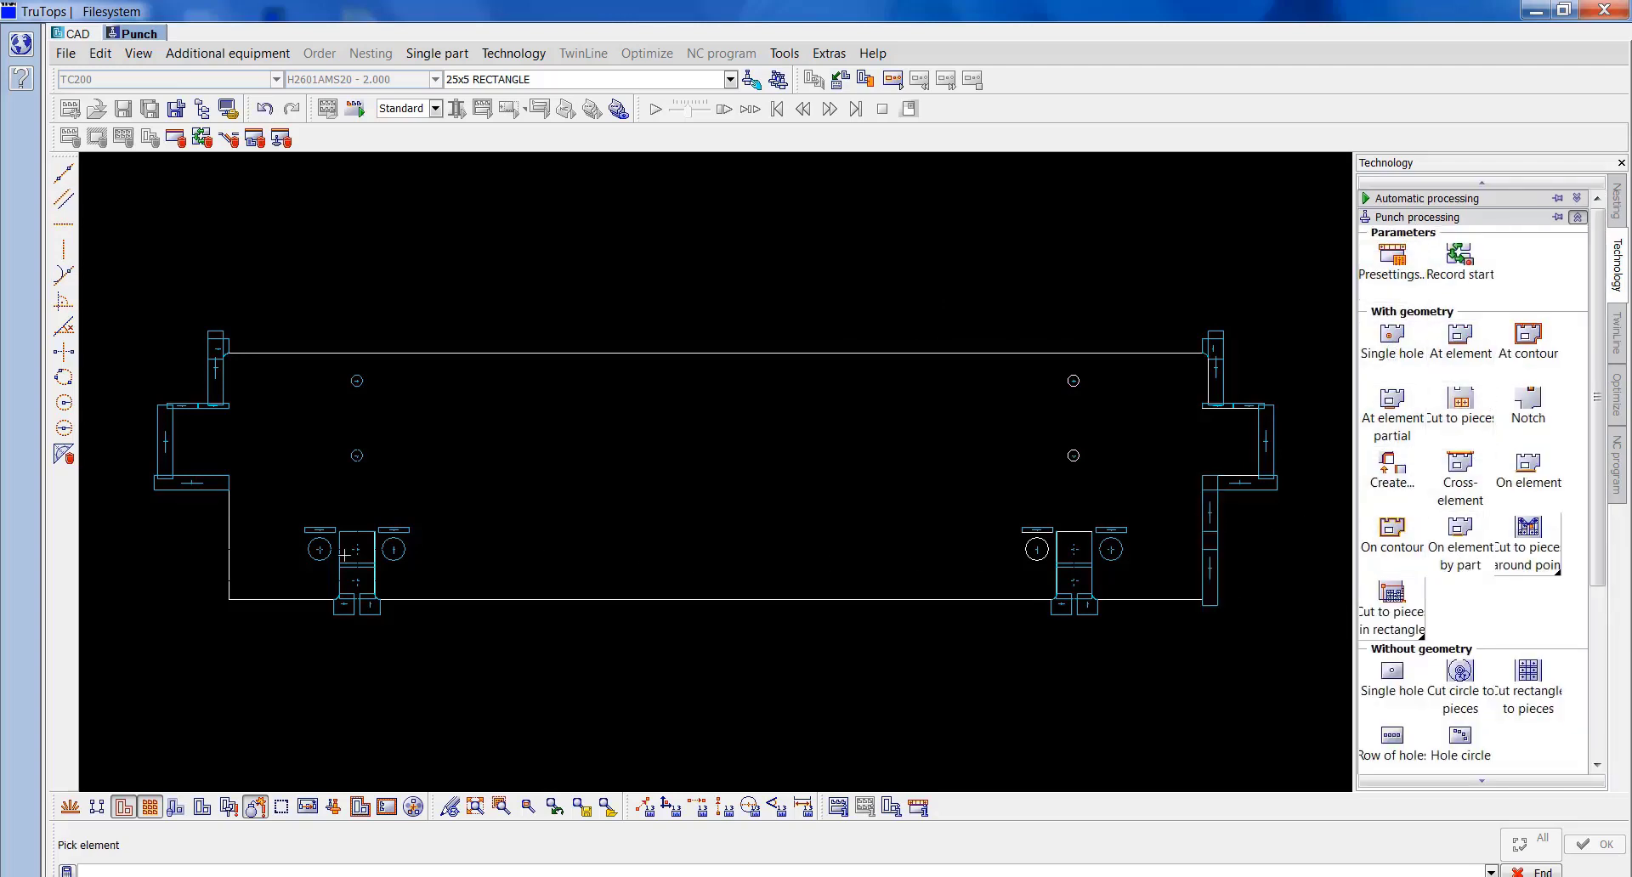
click(227, 575)
Make SPECIAL 5 the current tool by filtering the punching tool list to Special.
click(652, 80)
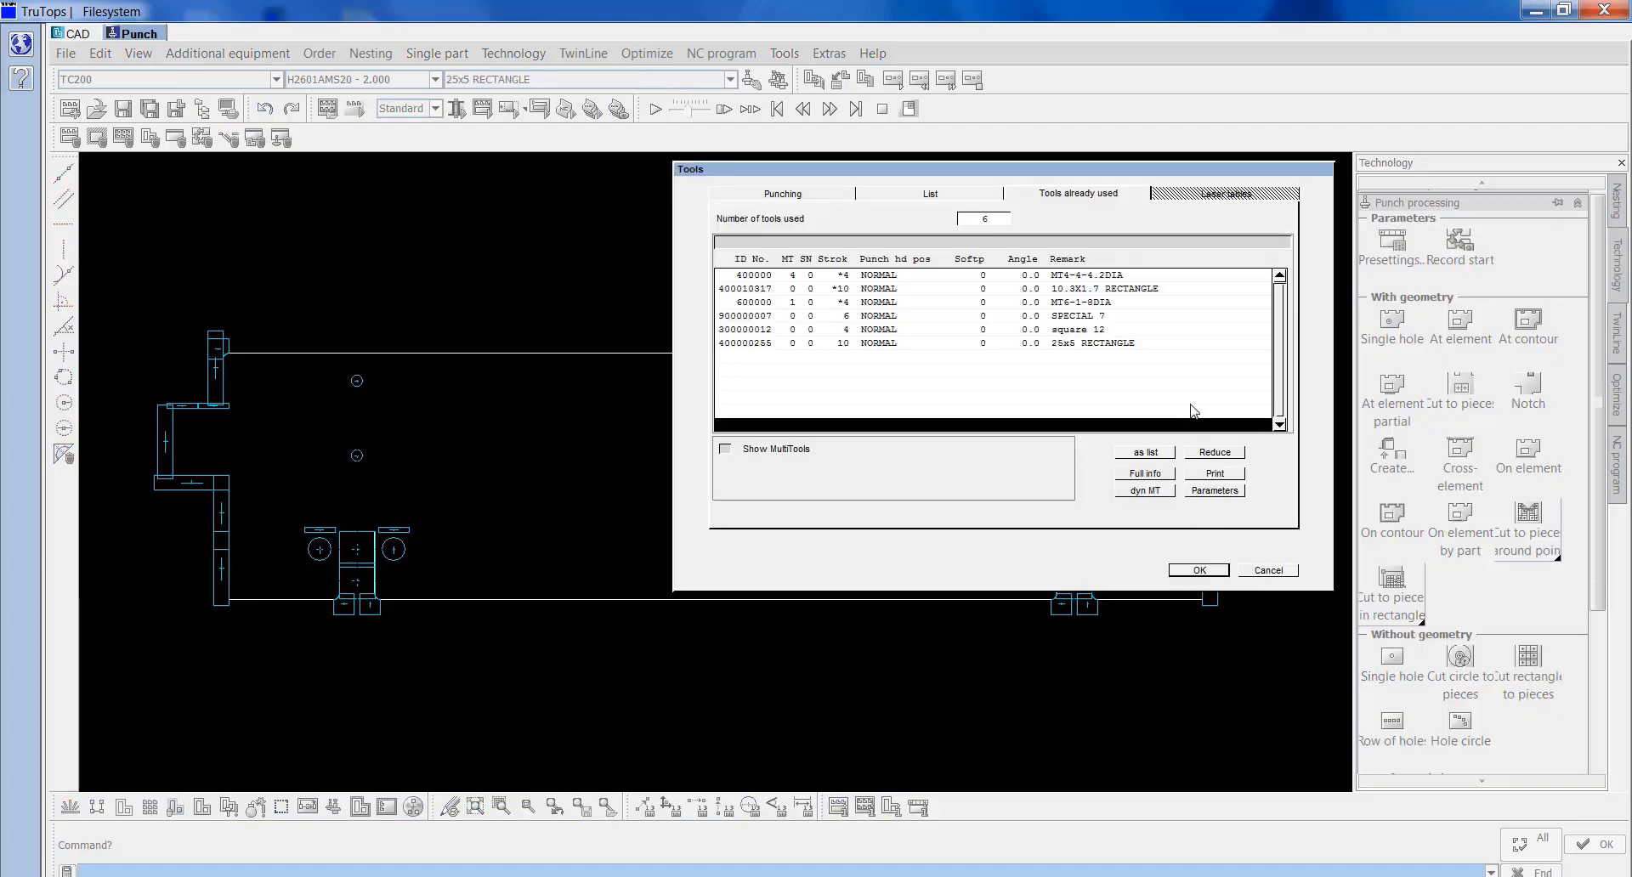
click(961, 314)
click(818, 198)
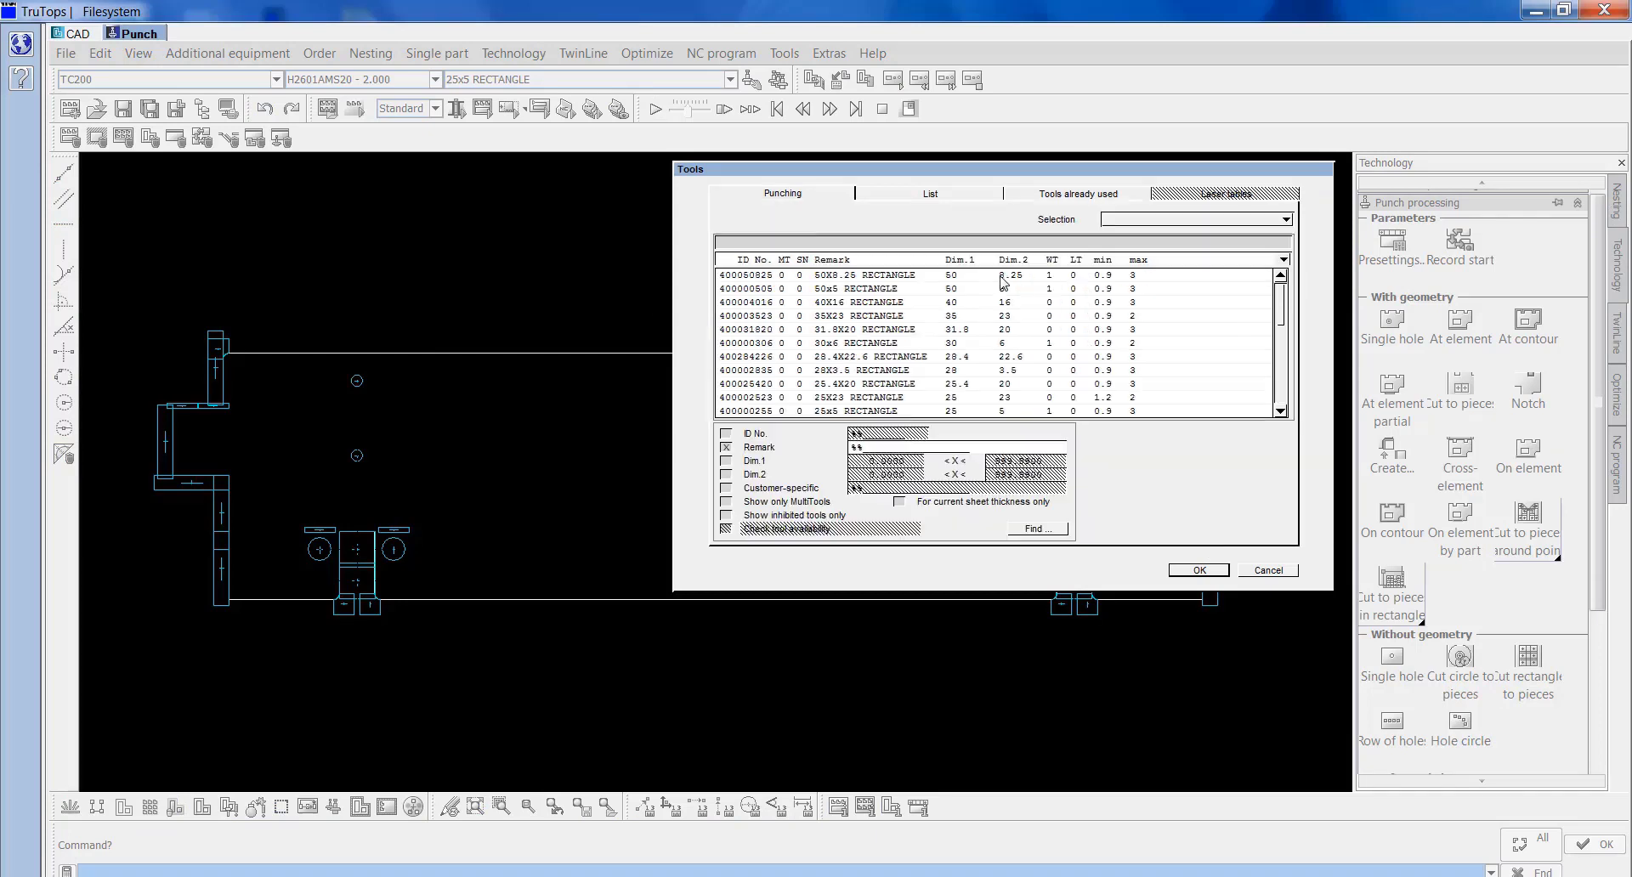
click(1163, 223)
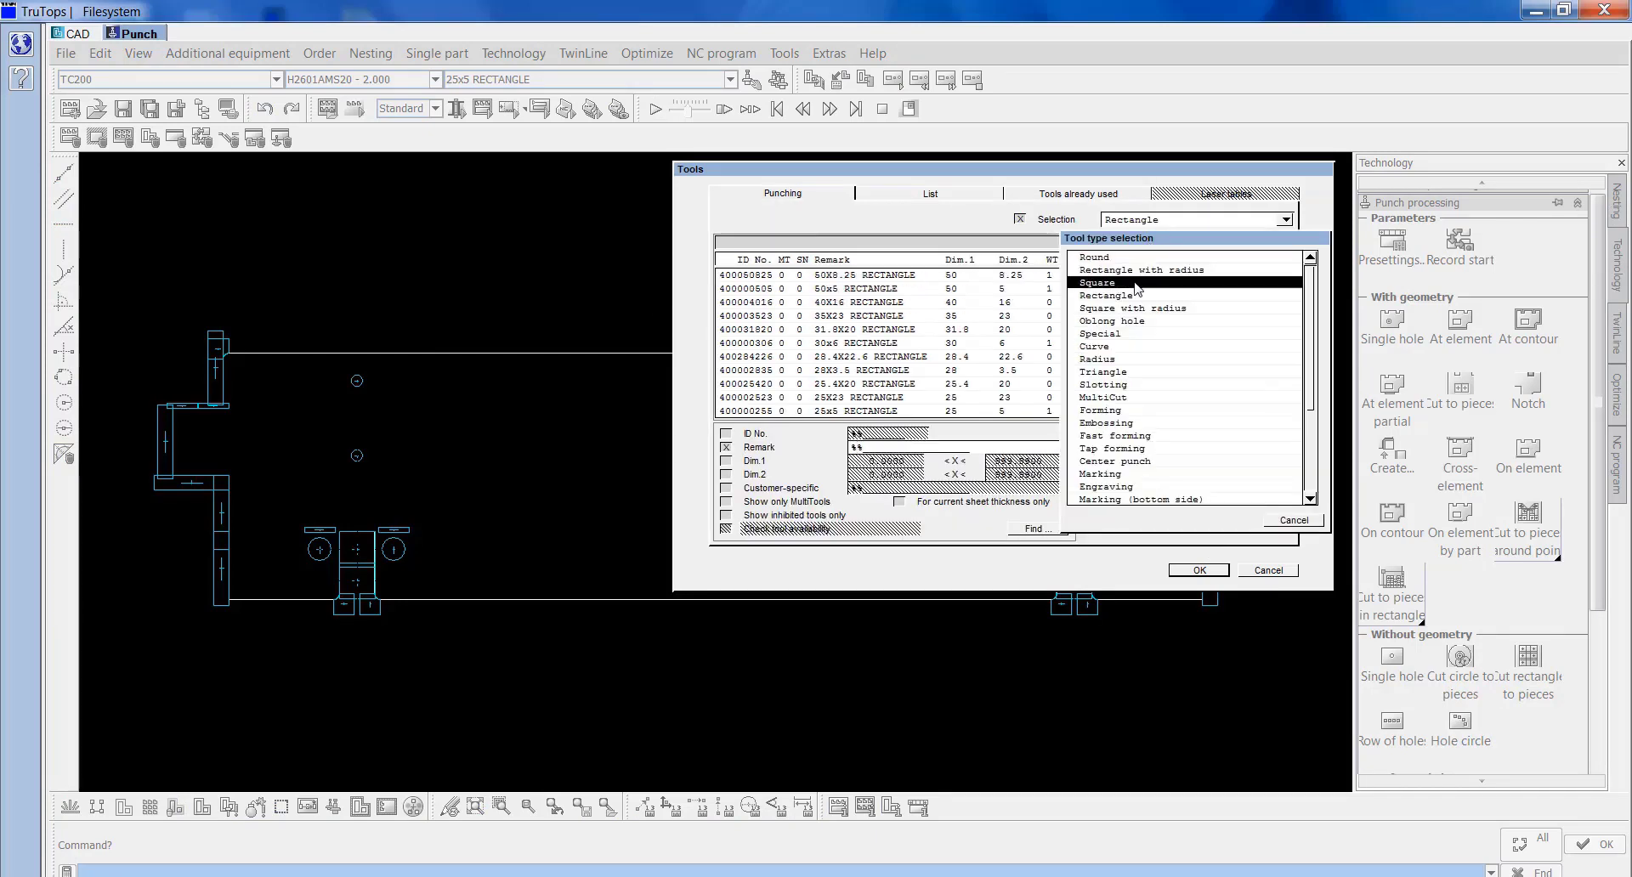
click(1148, 338)
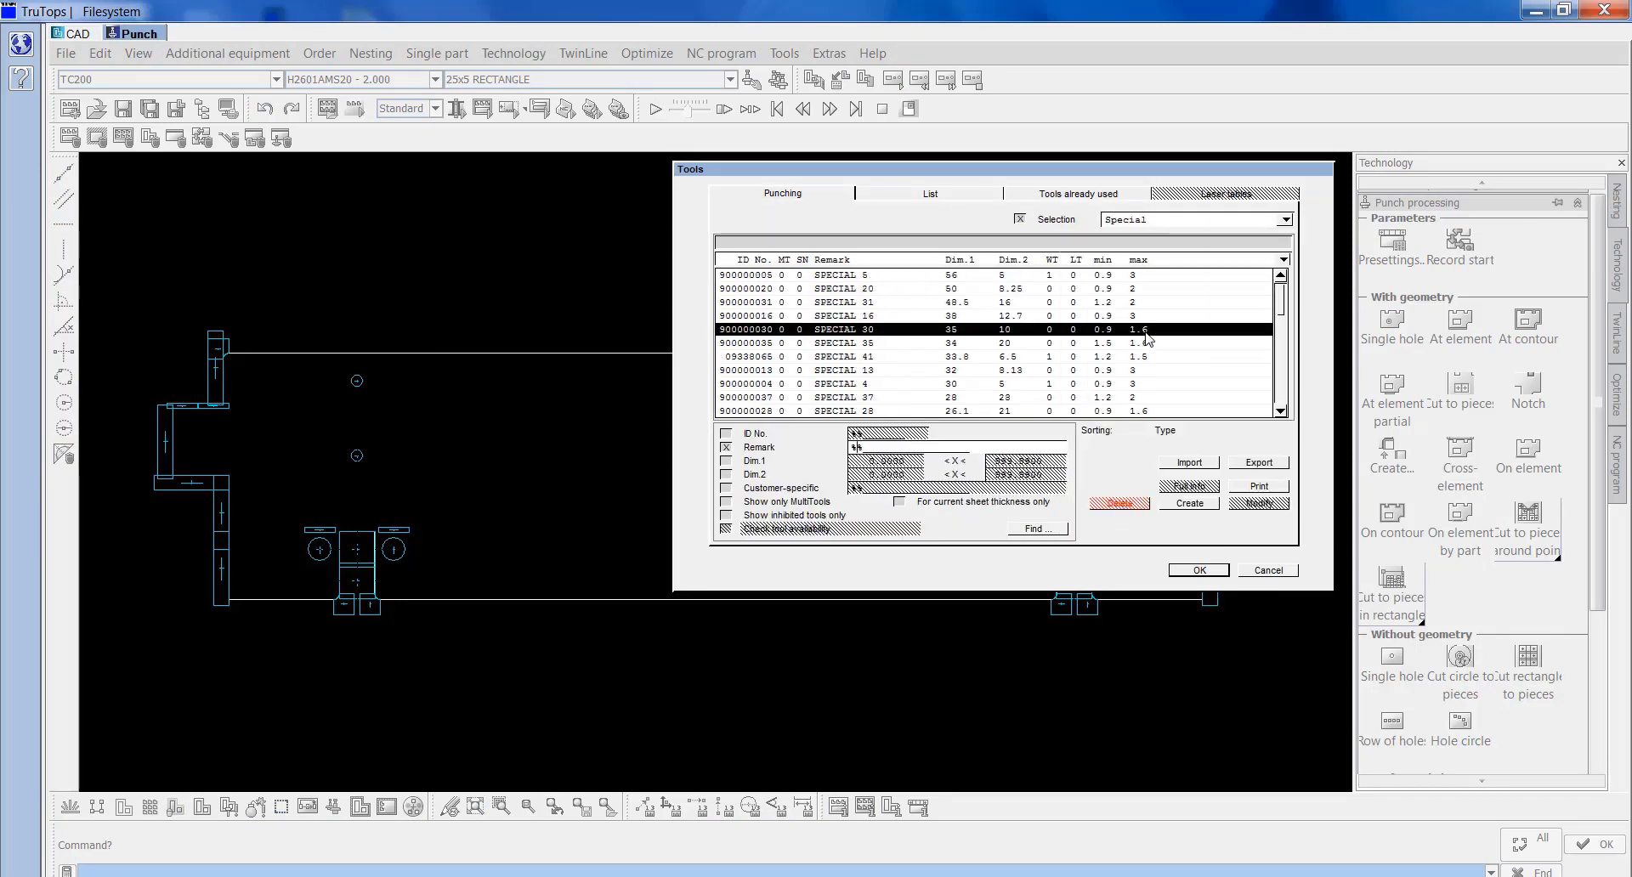
click(1110, 276)
click(1199, 570)
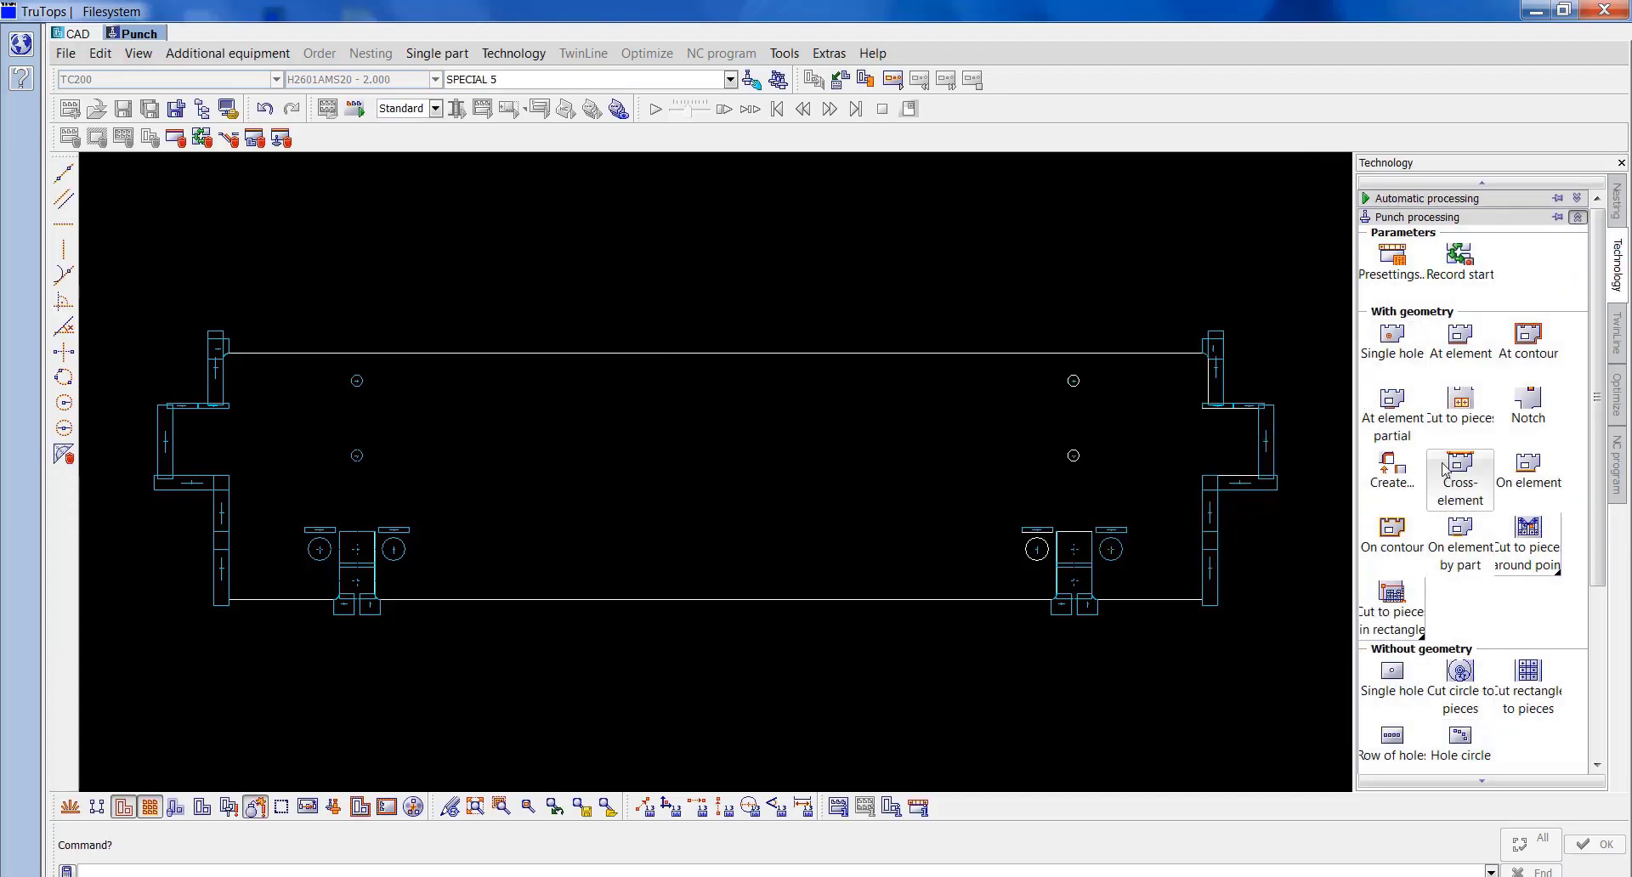
Punch the long top edge and the bottom edge between the tabs with SPECIAL 5.
click(1478, 362)
click(289, 354)
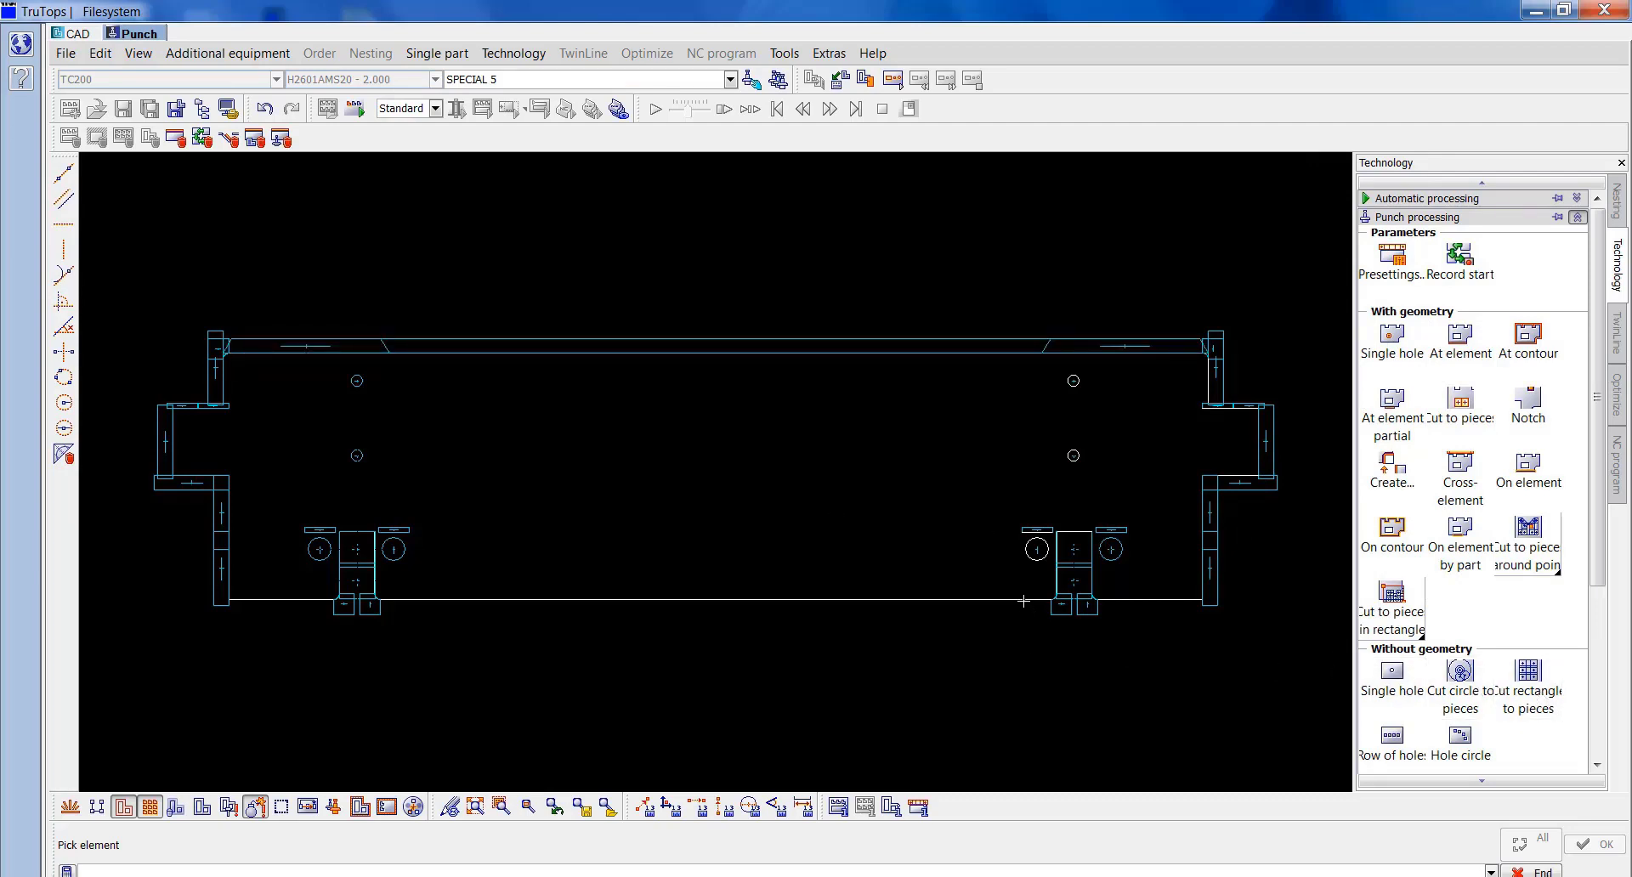
click(1022, 600)
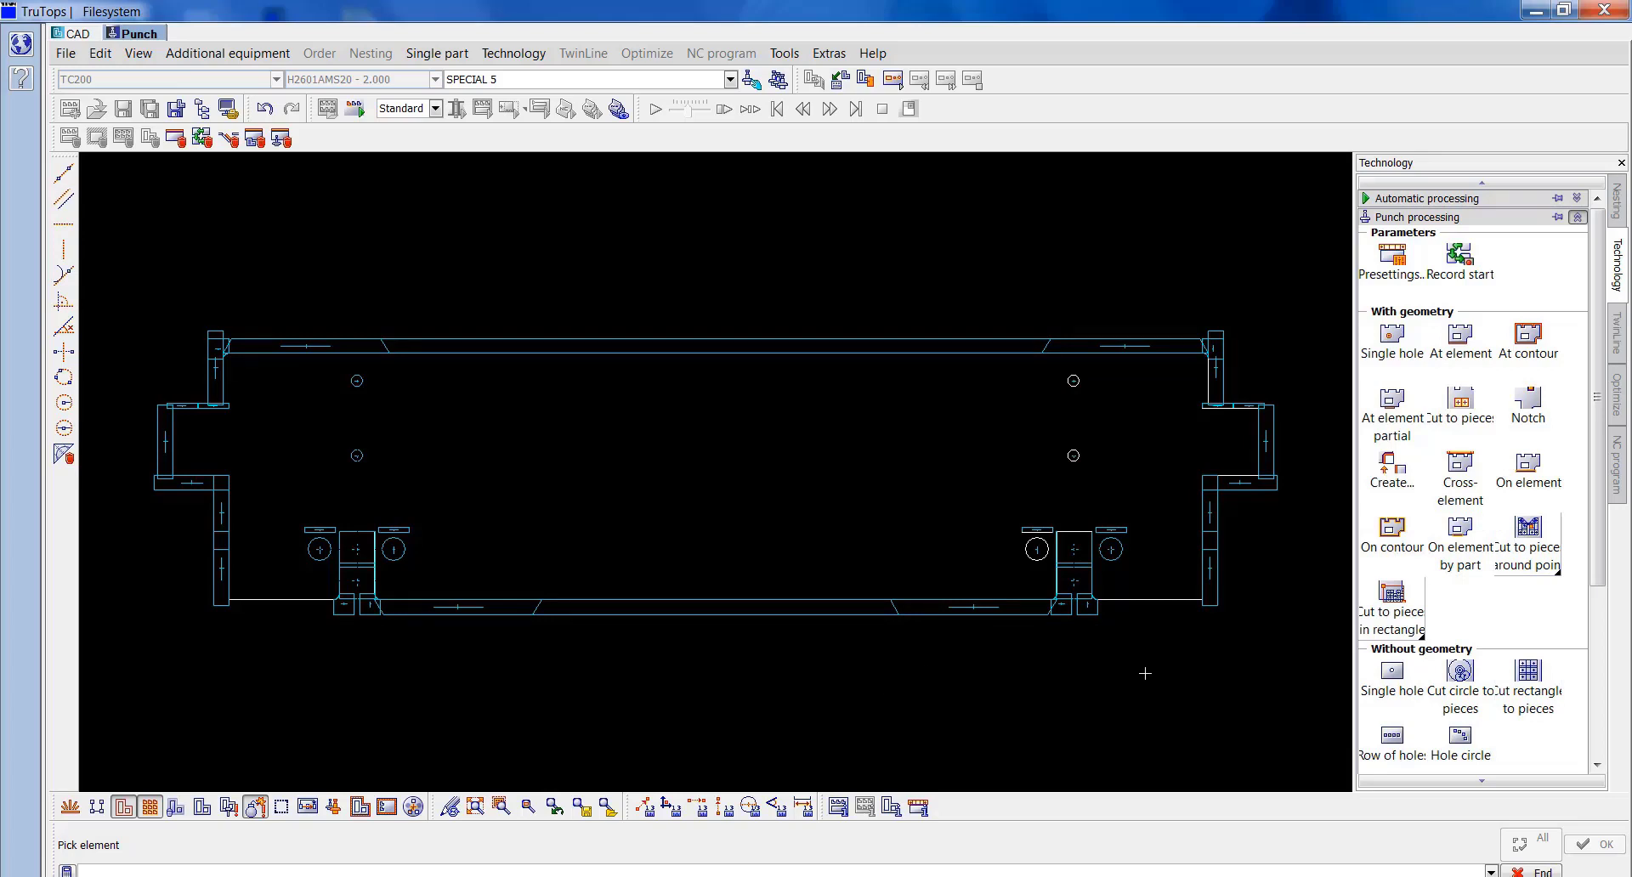
click(1418, 218)
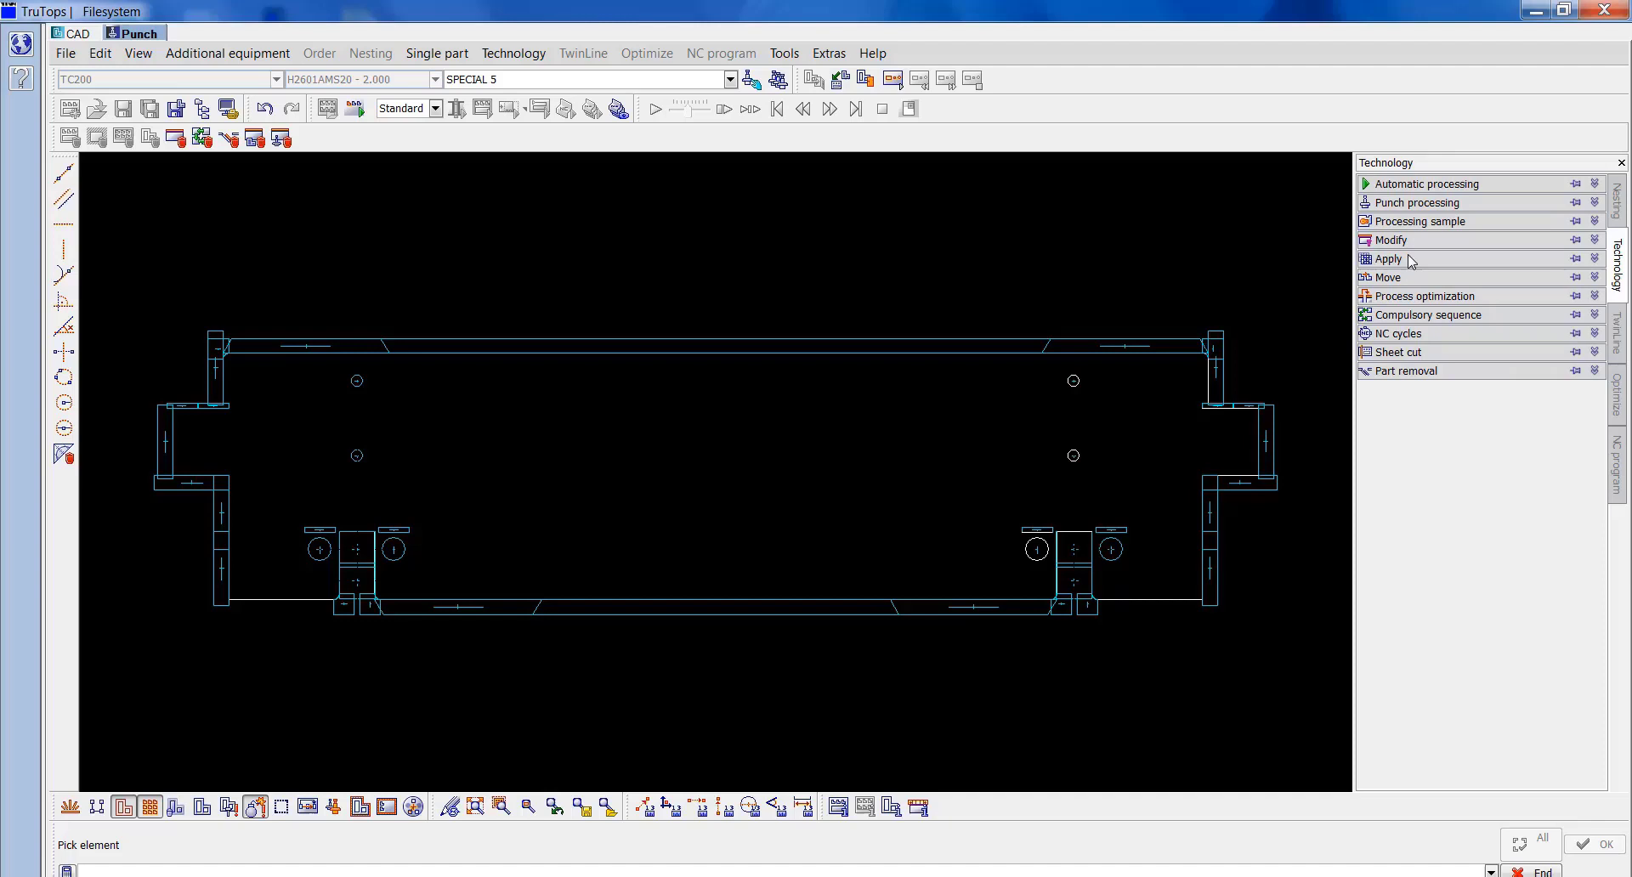
Apply an overlap of 5 to the bottom-edge SPECIAL 5 hits, extending them toward the corners.
click(1409, 242)
click(1401, 382)
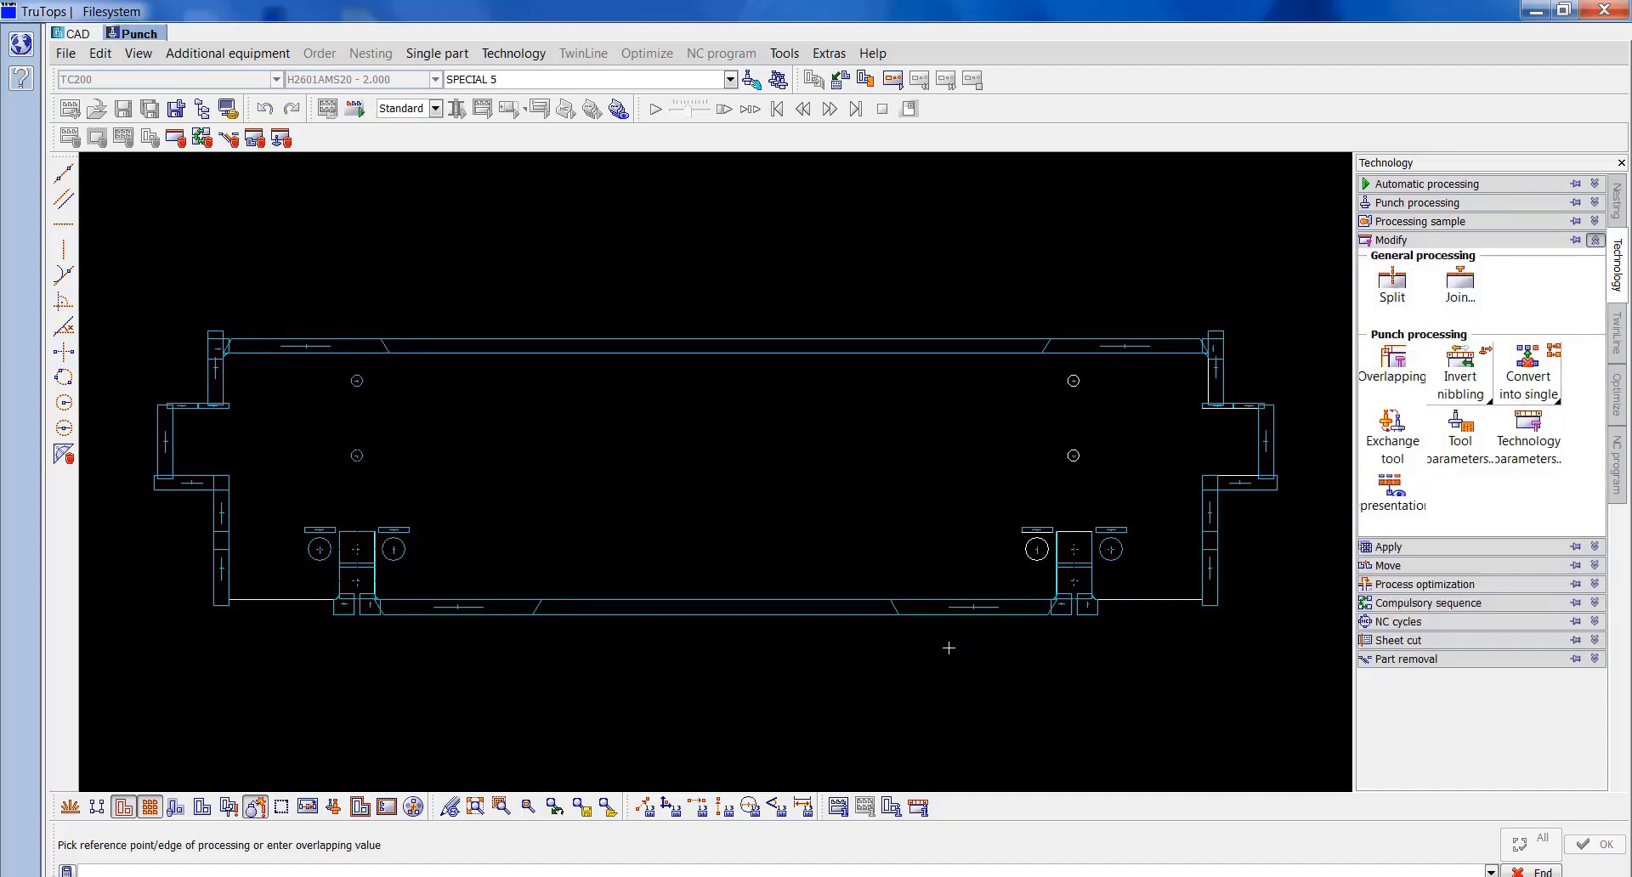
text(5)
key(Return)
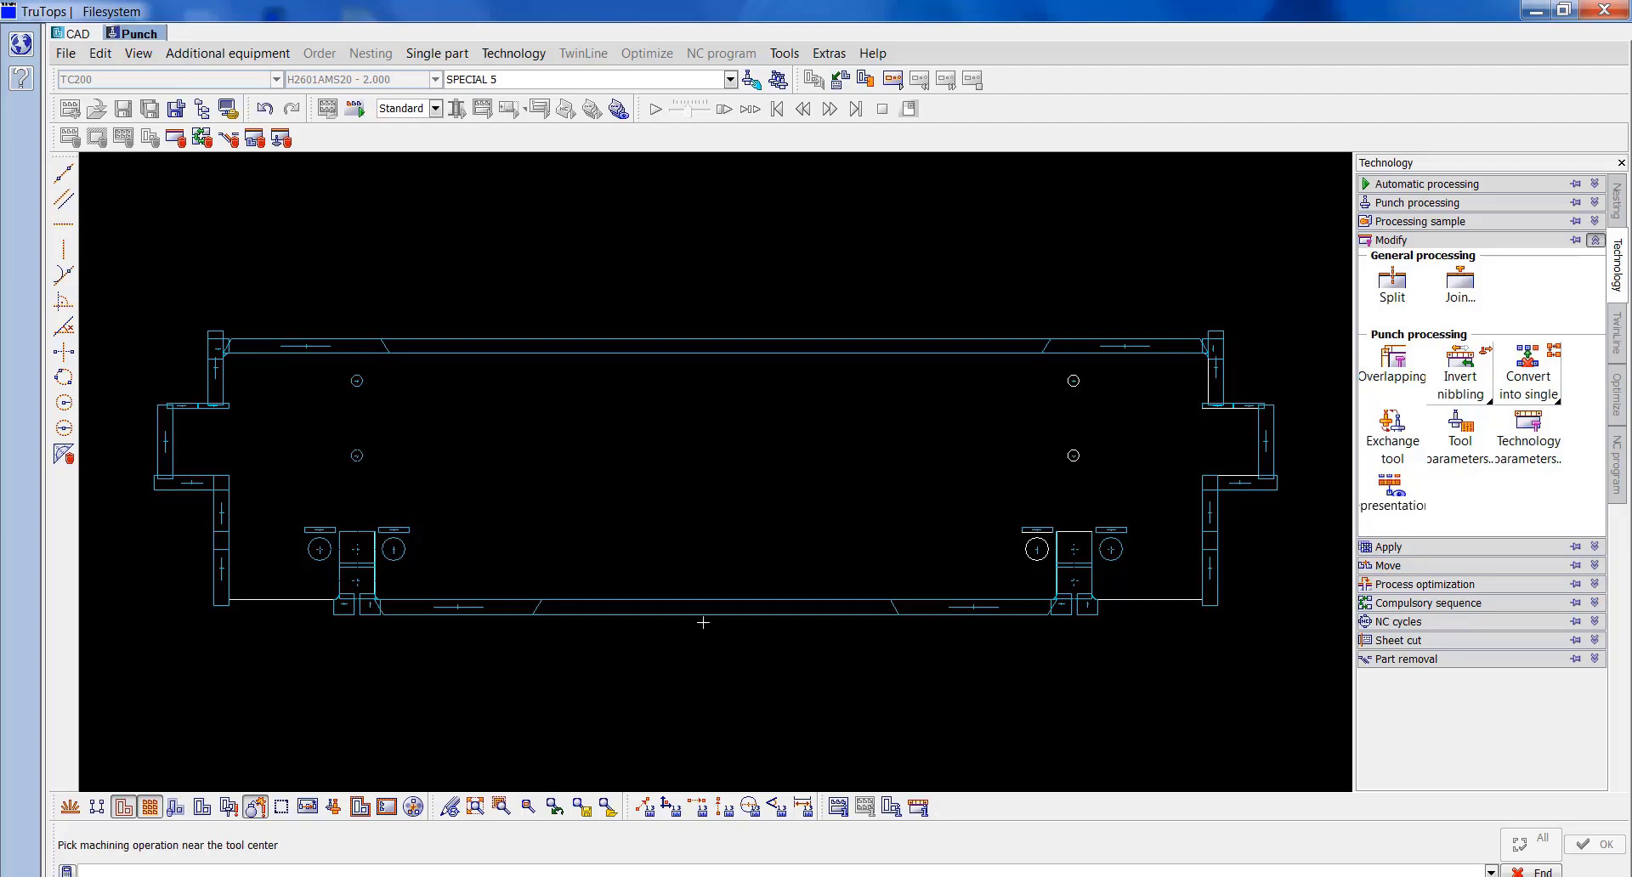
click(962, 605)
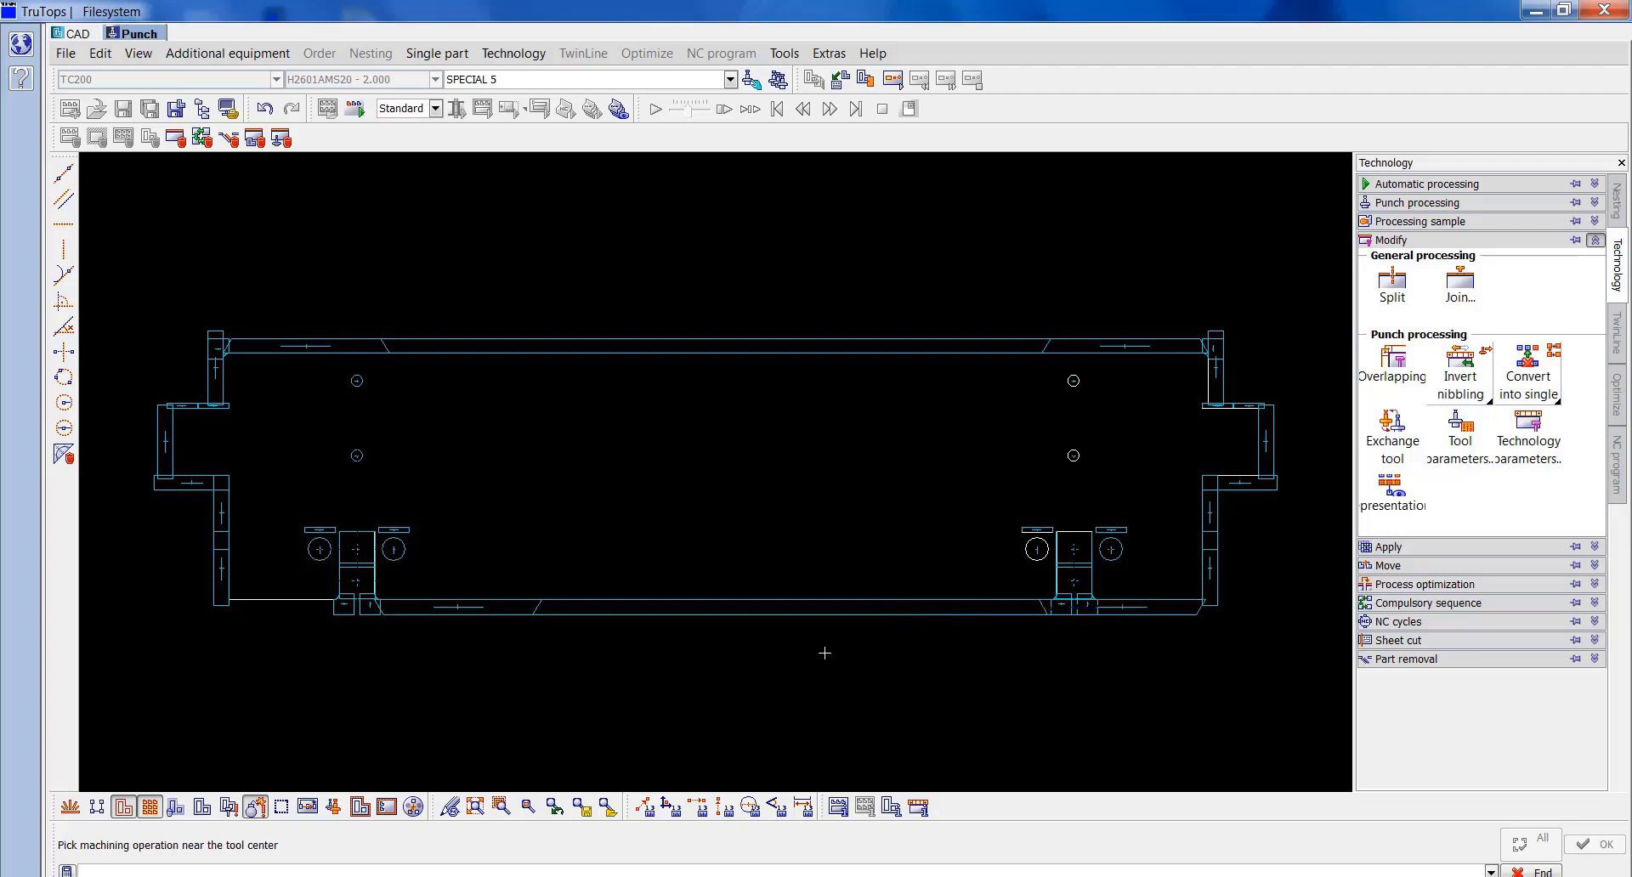
click(474, 602)
click(473, 602)
click(473, 602)
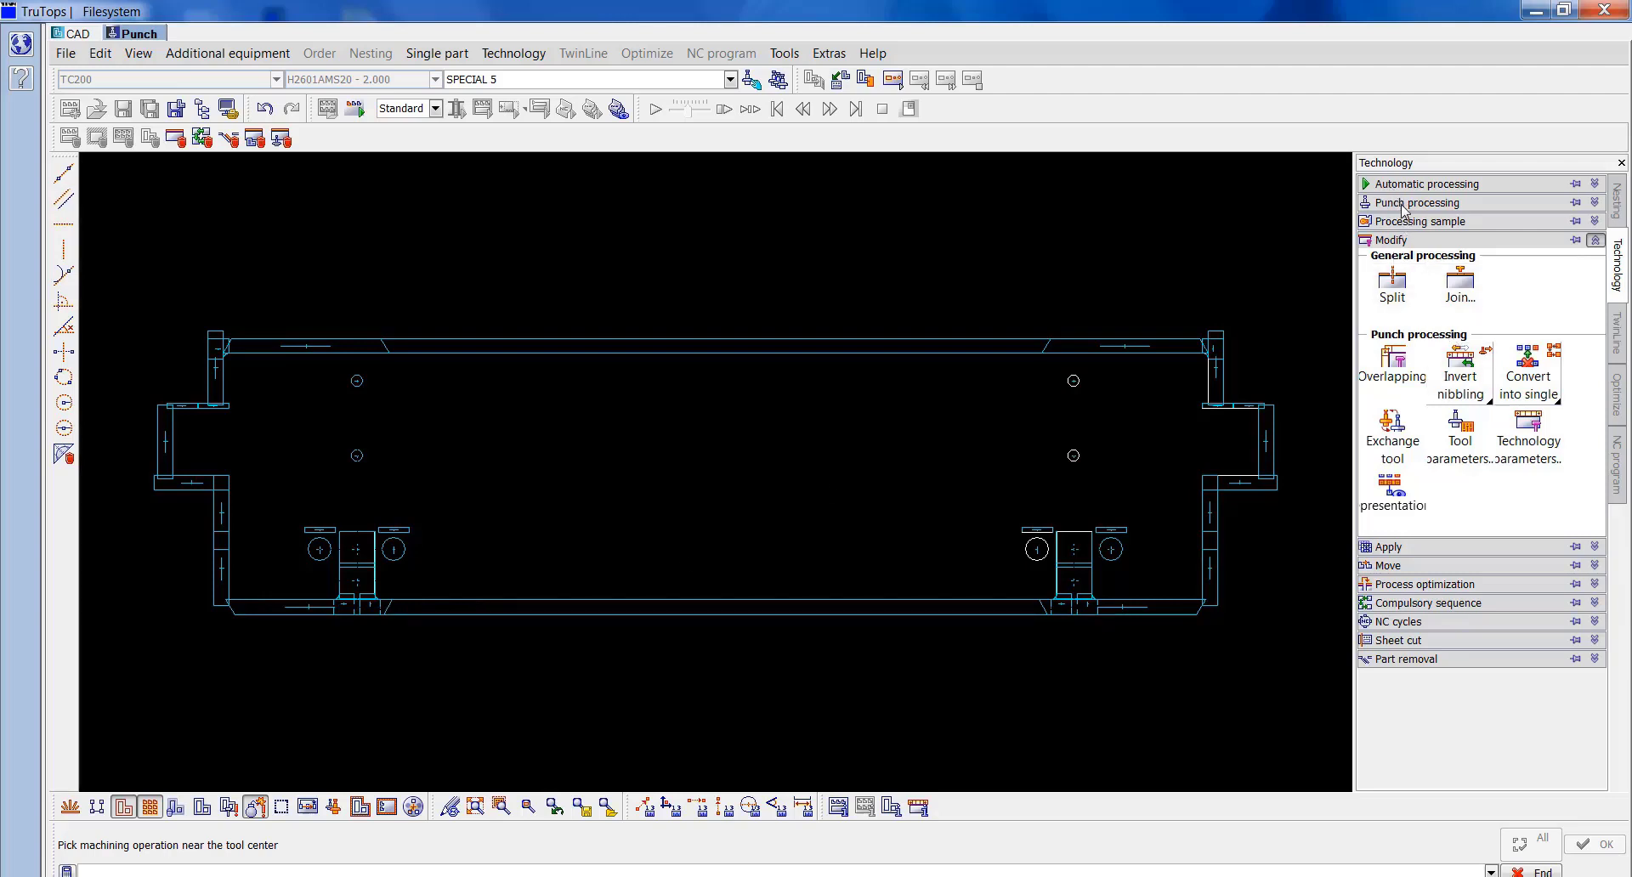
Start a 0.08 mm microjoint and place the first one on the top edge.
click(1407, 245)
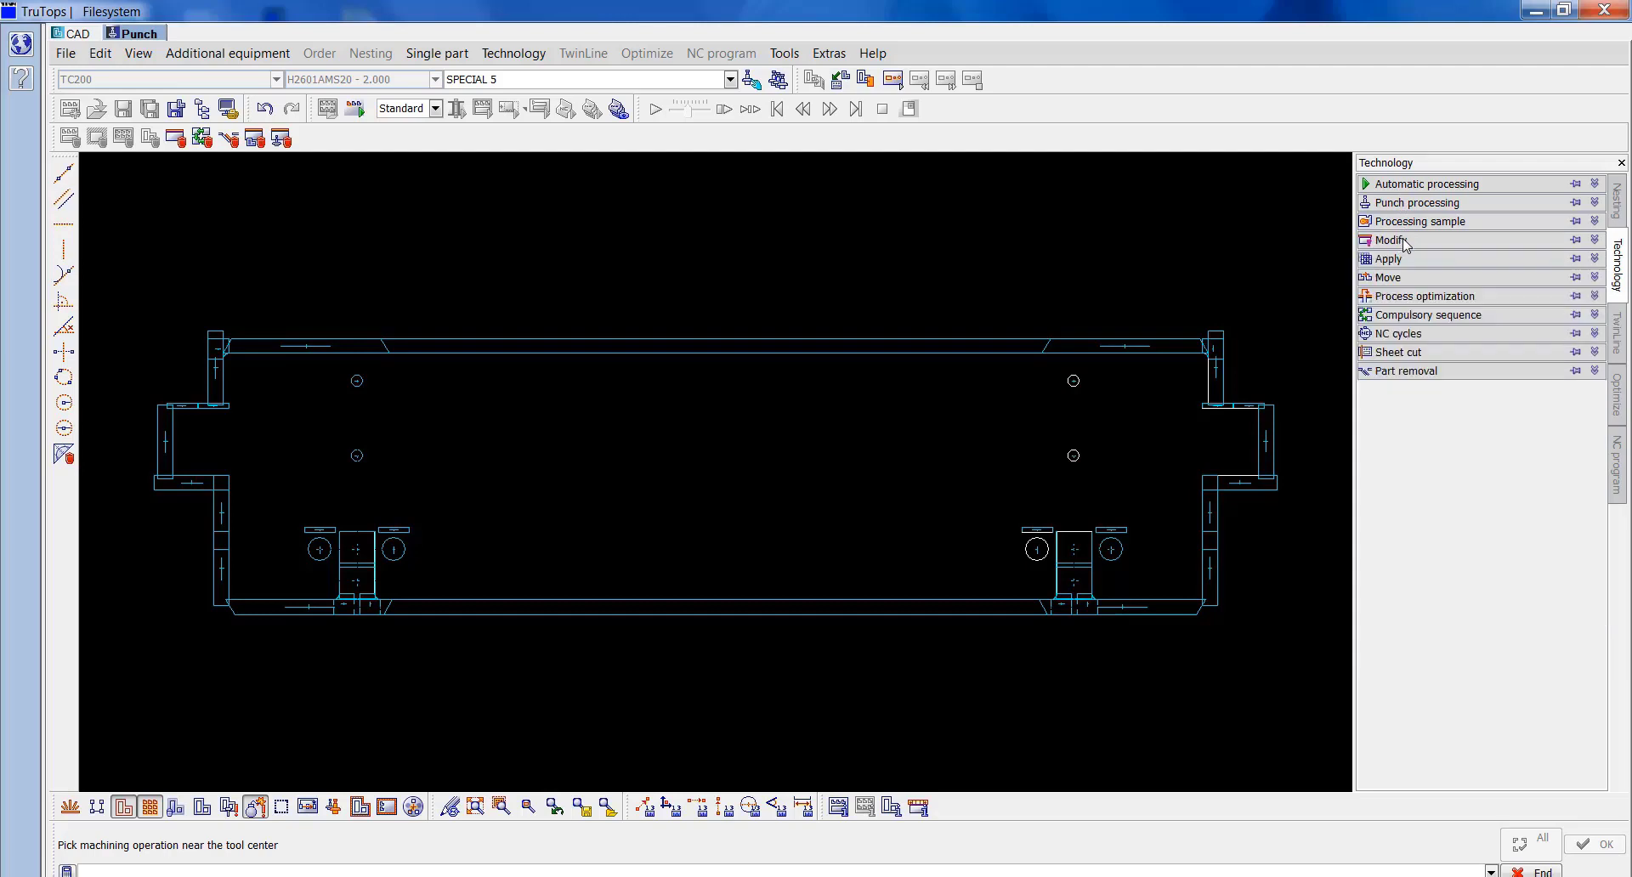
click(1418, 297)
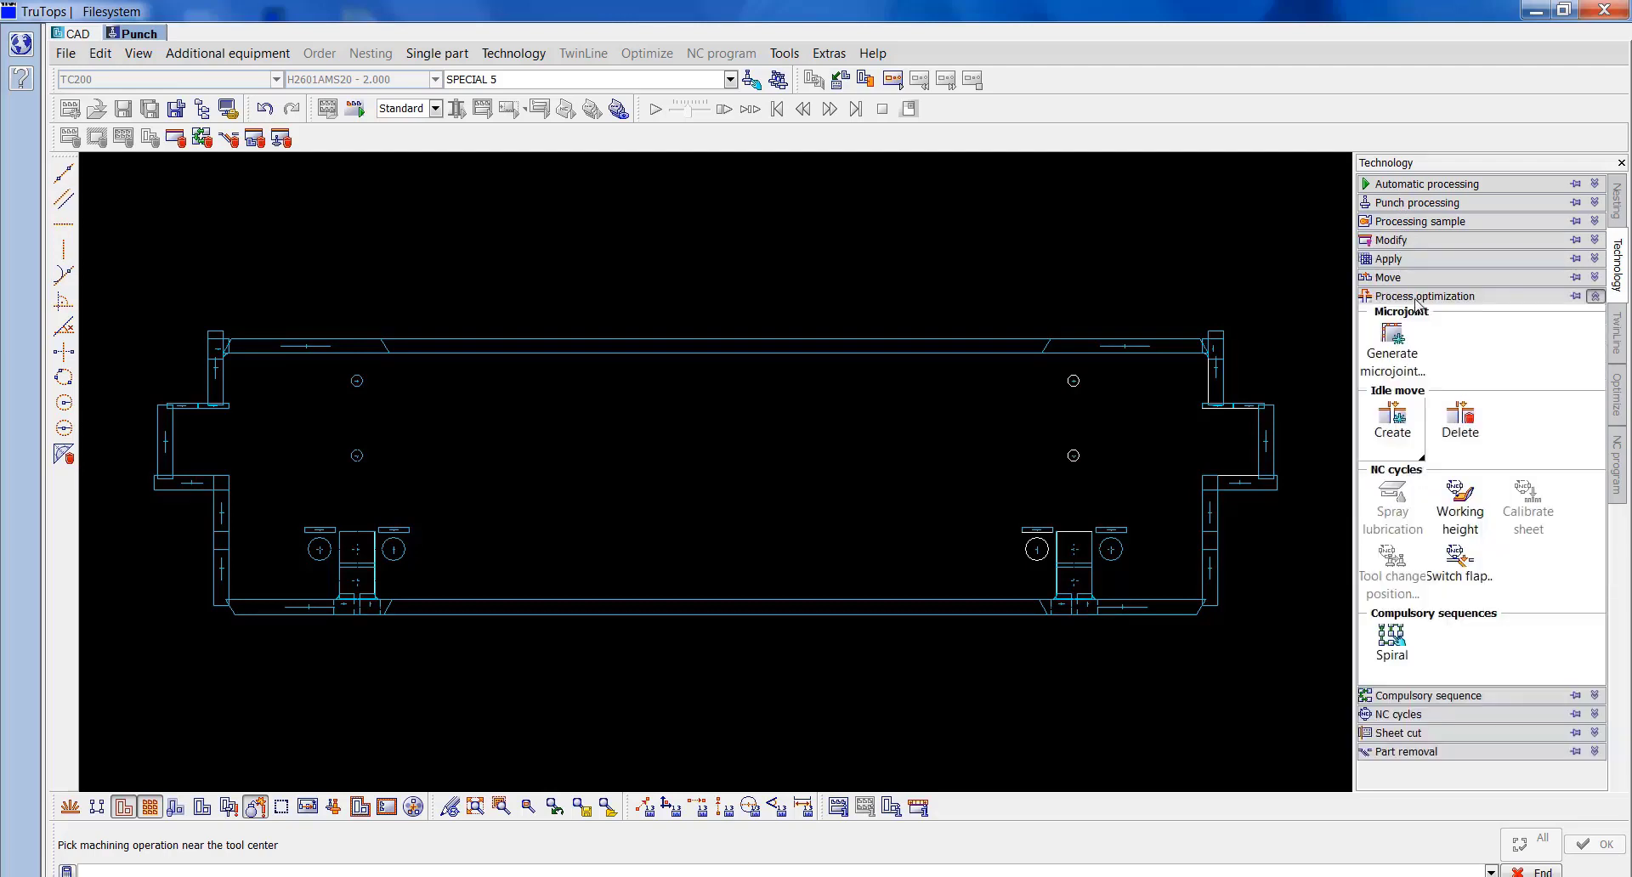
click(1393, 336)
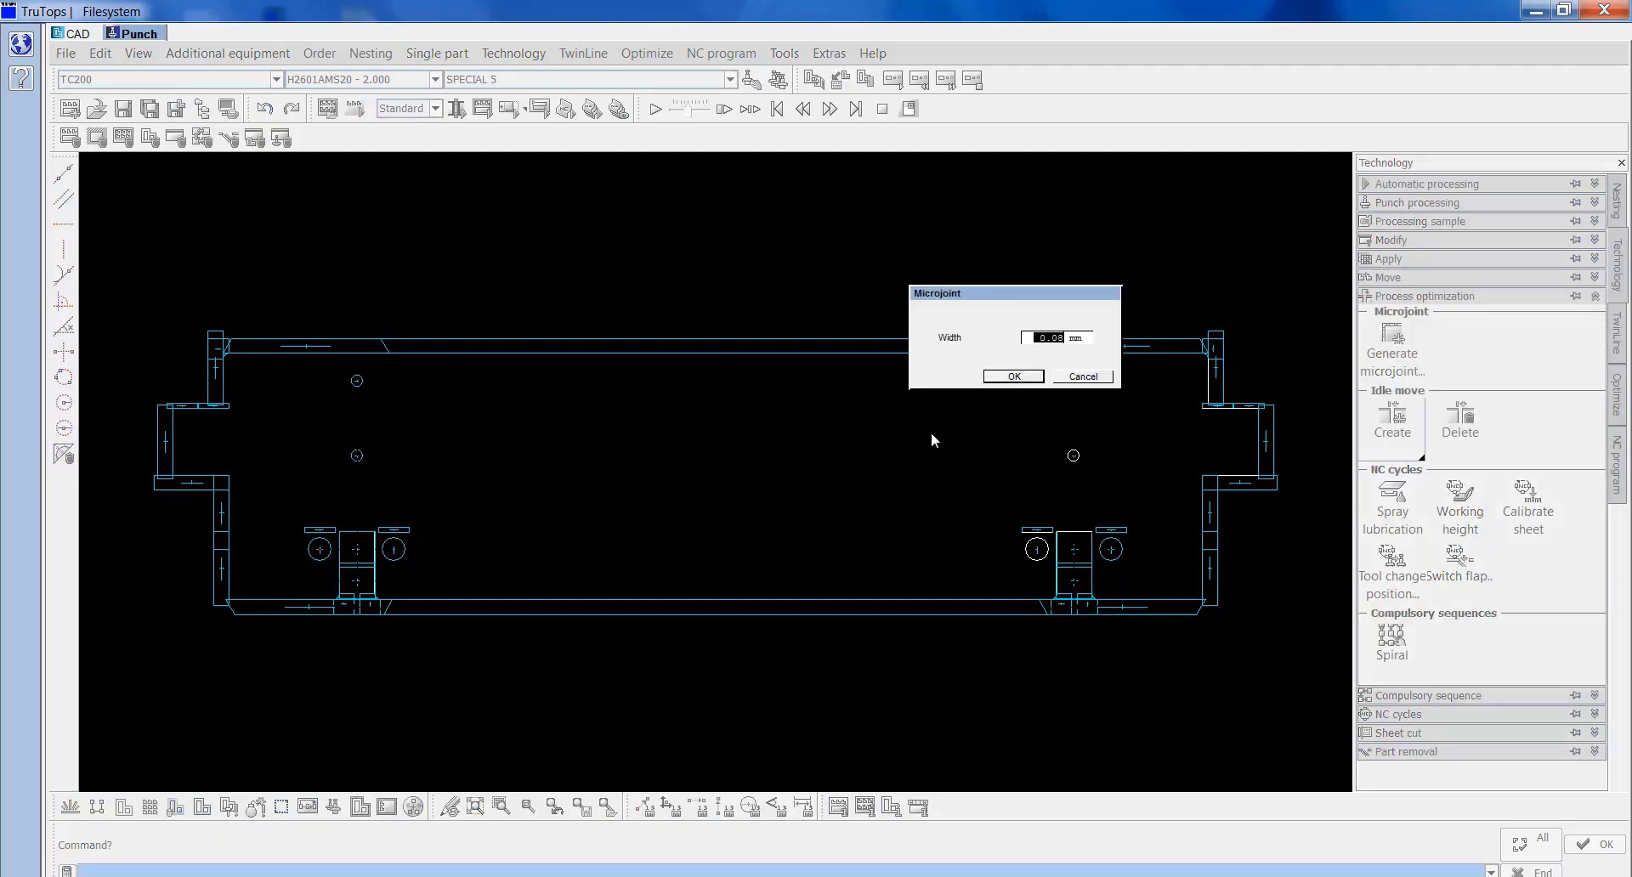
click(1027, 377)
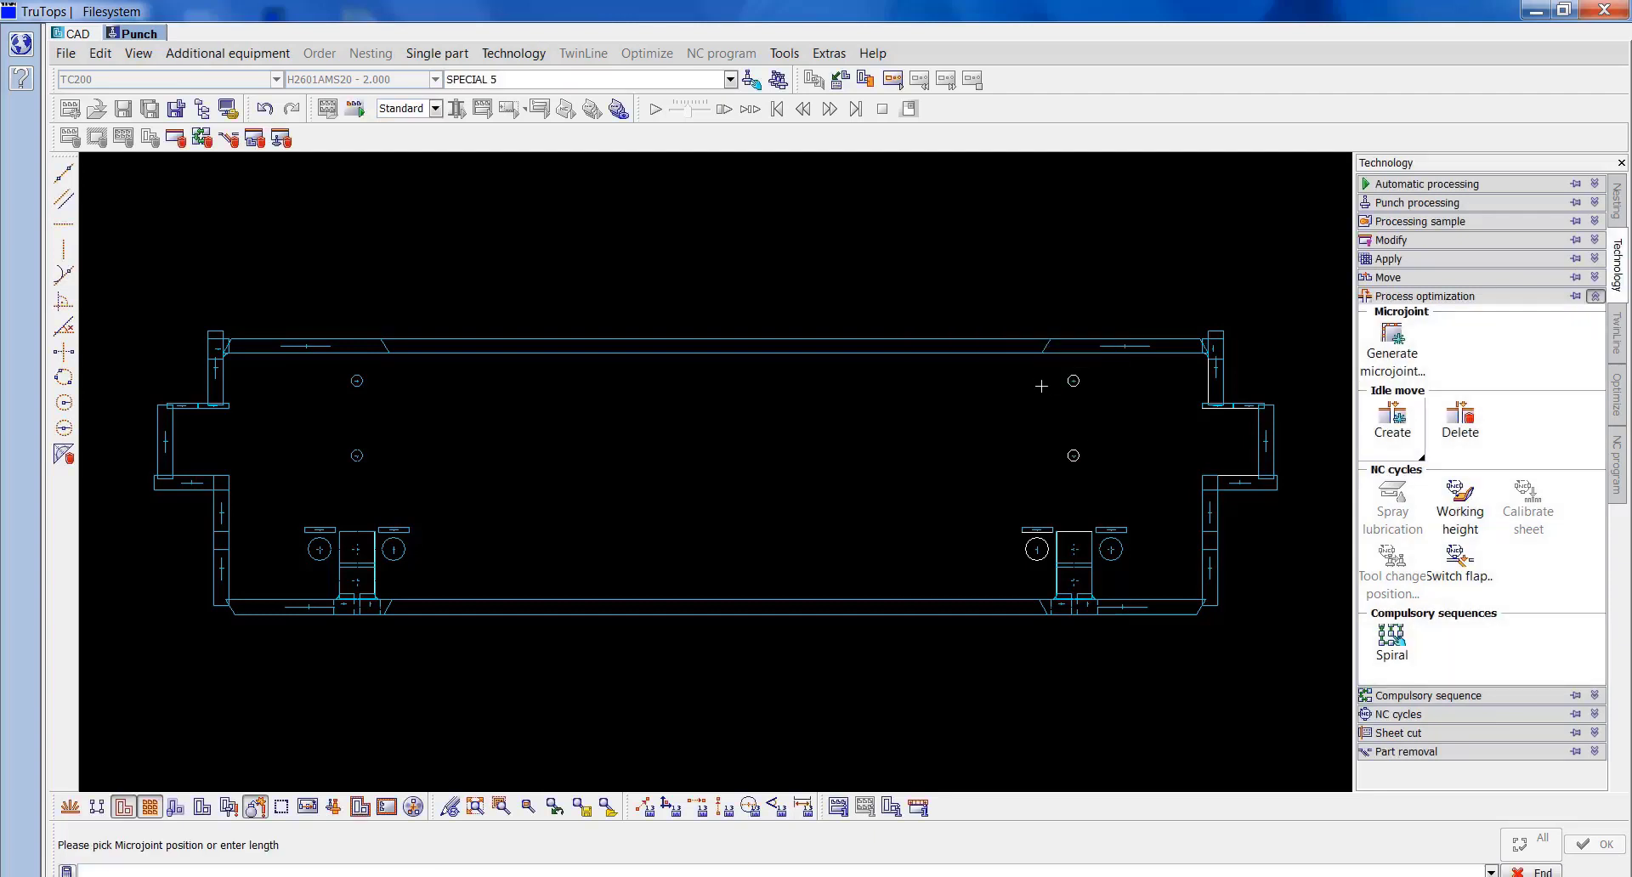
scroll(1053, 368, up, 3)
click(736, 381)
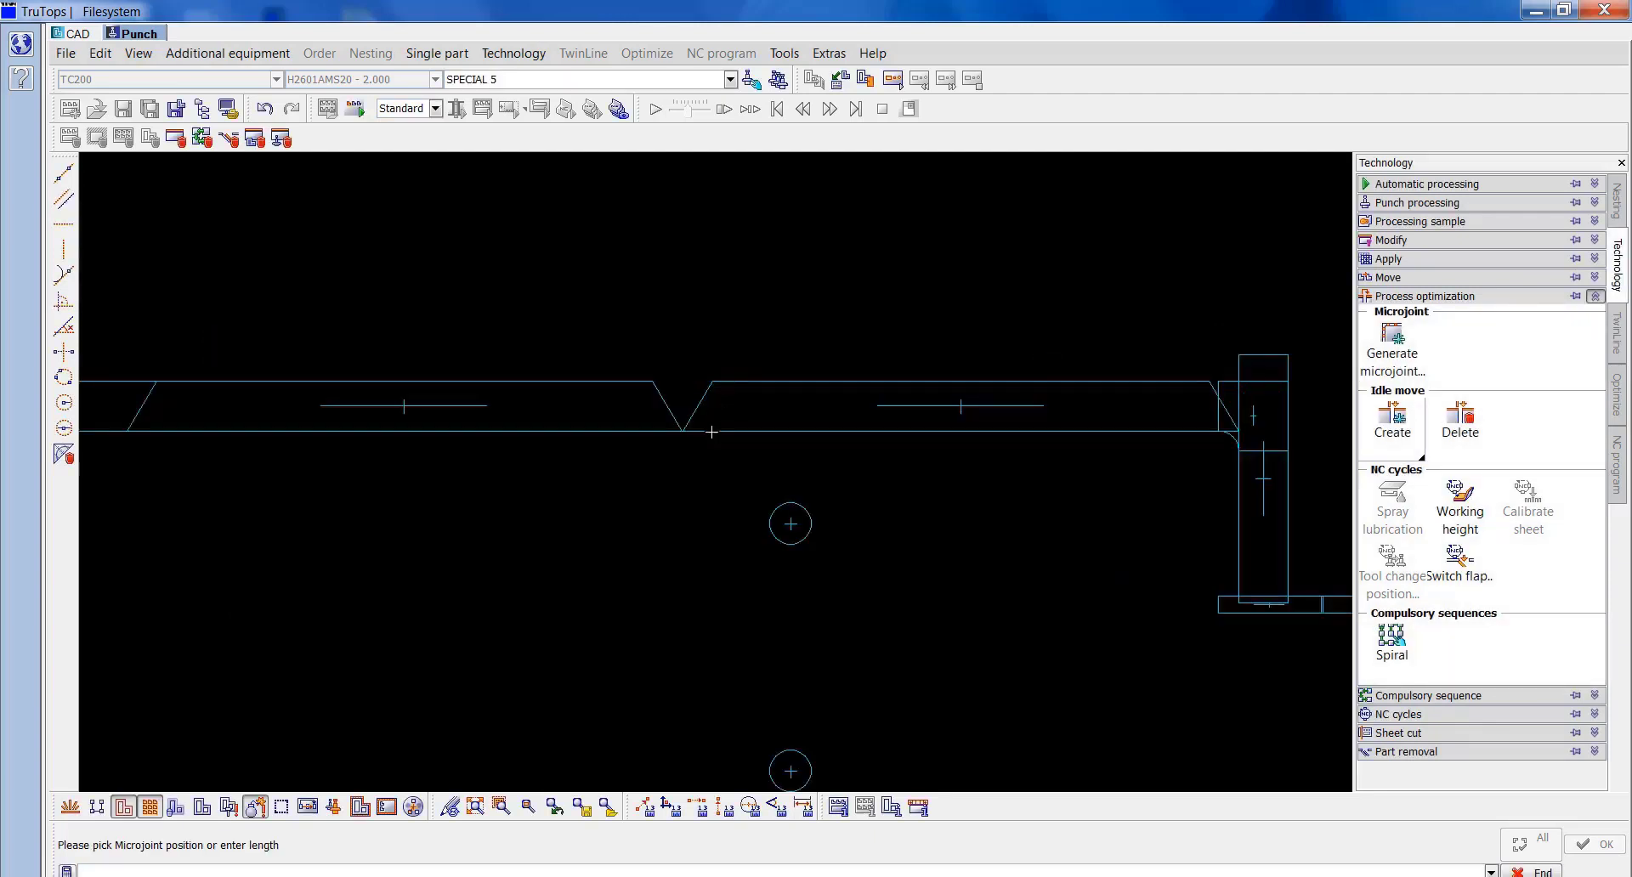
Place another 0.08 mm microjoint on the bottom edge, zooming out to view the part.
click(476, 807)
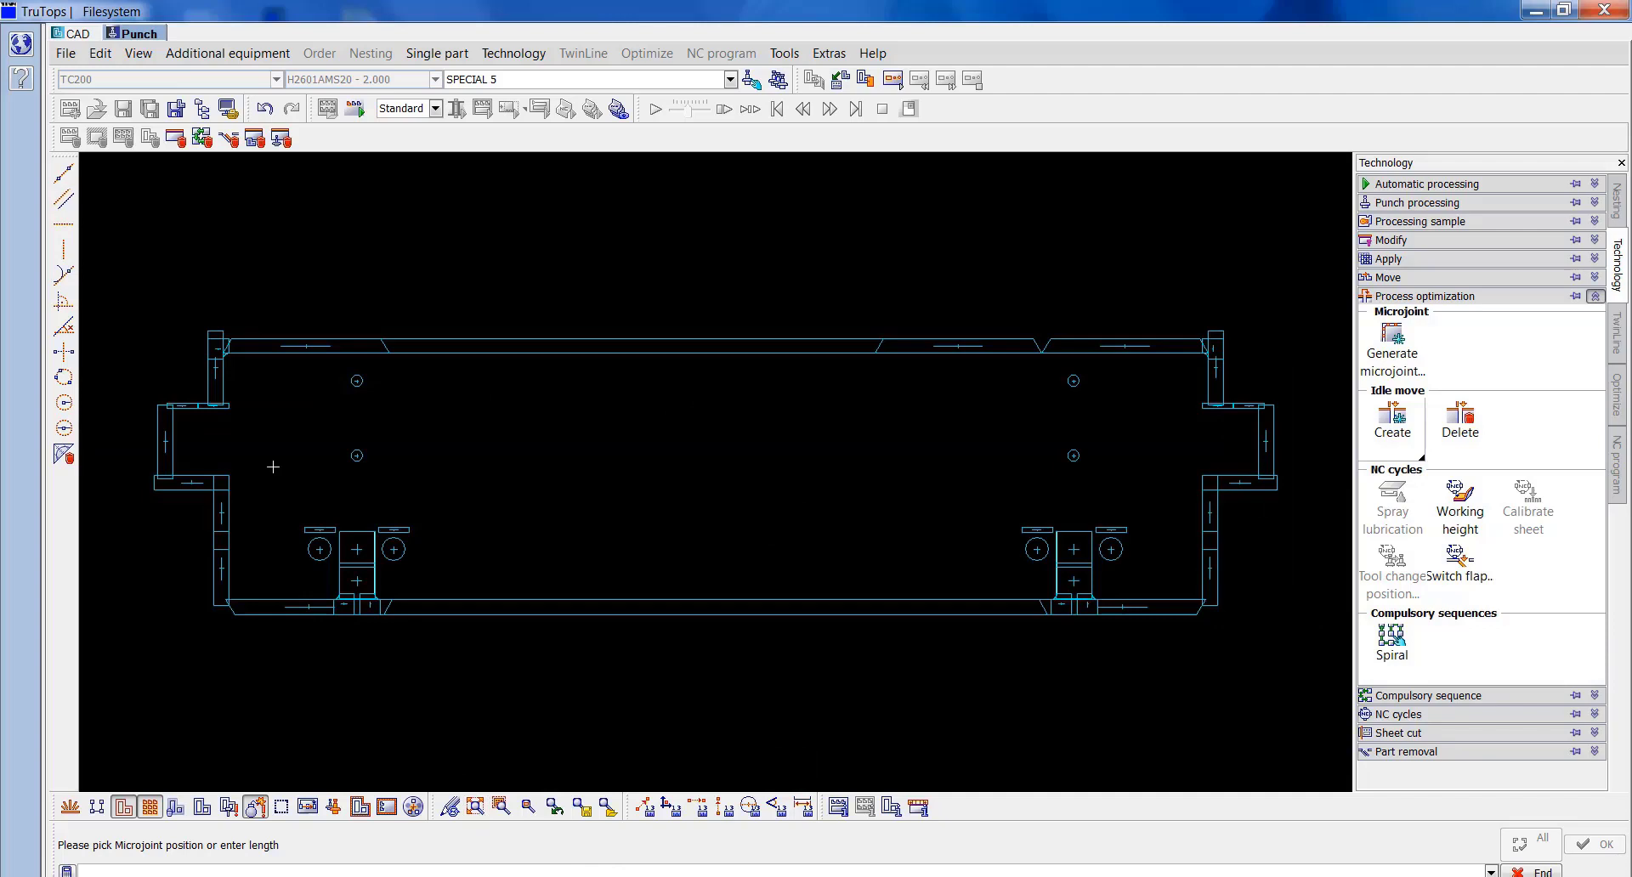
scroll(374, 360, up, 3)
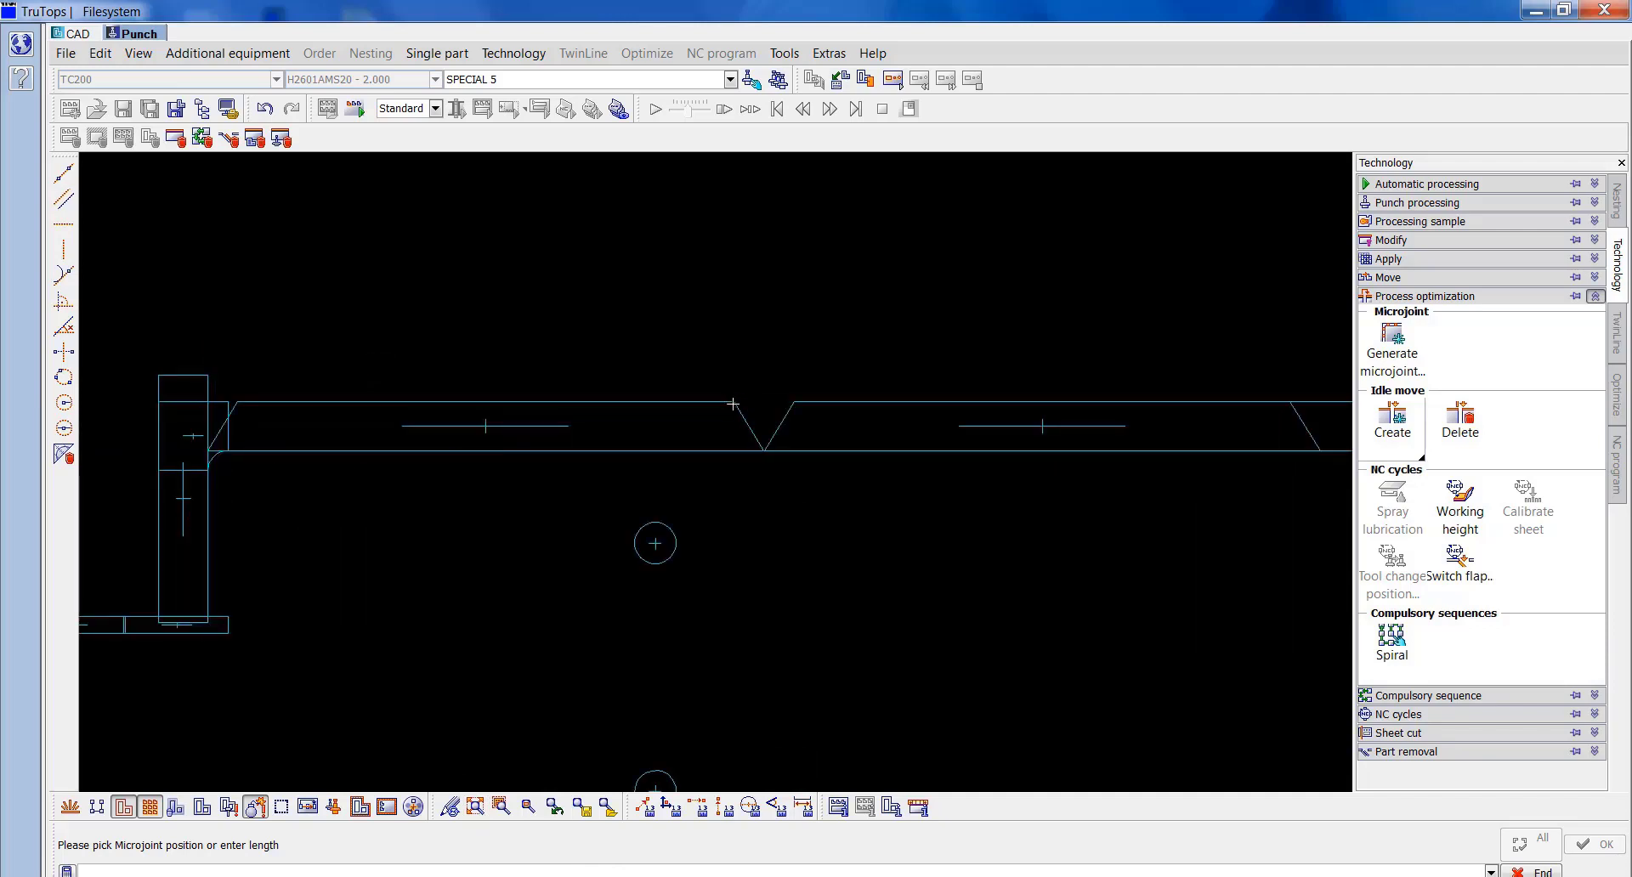
click(476, 807)
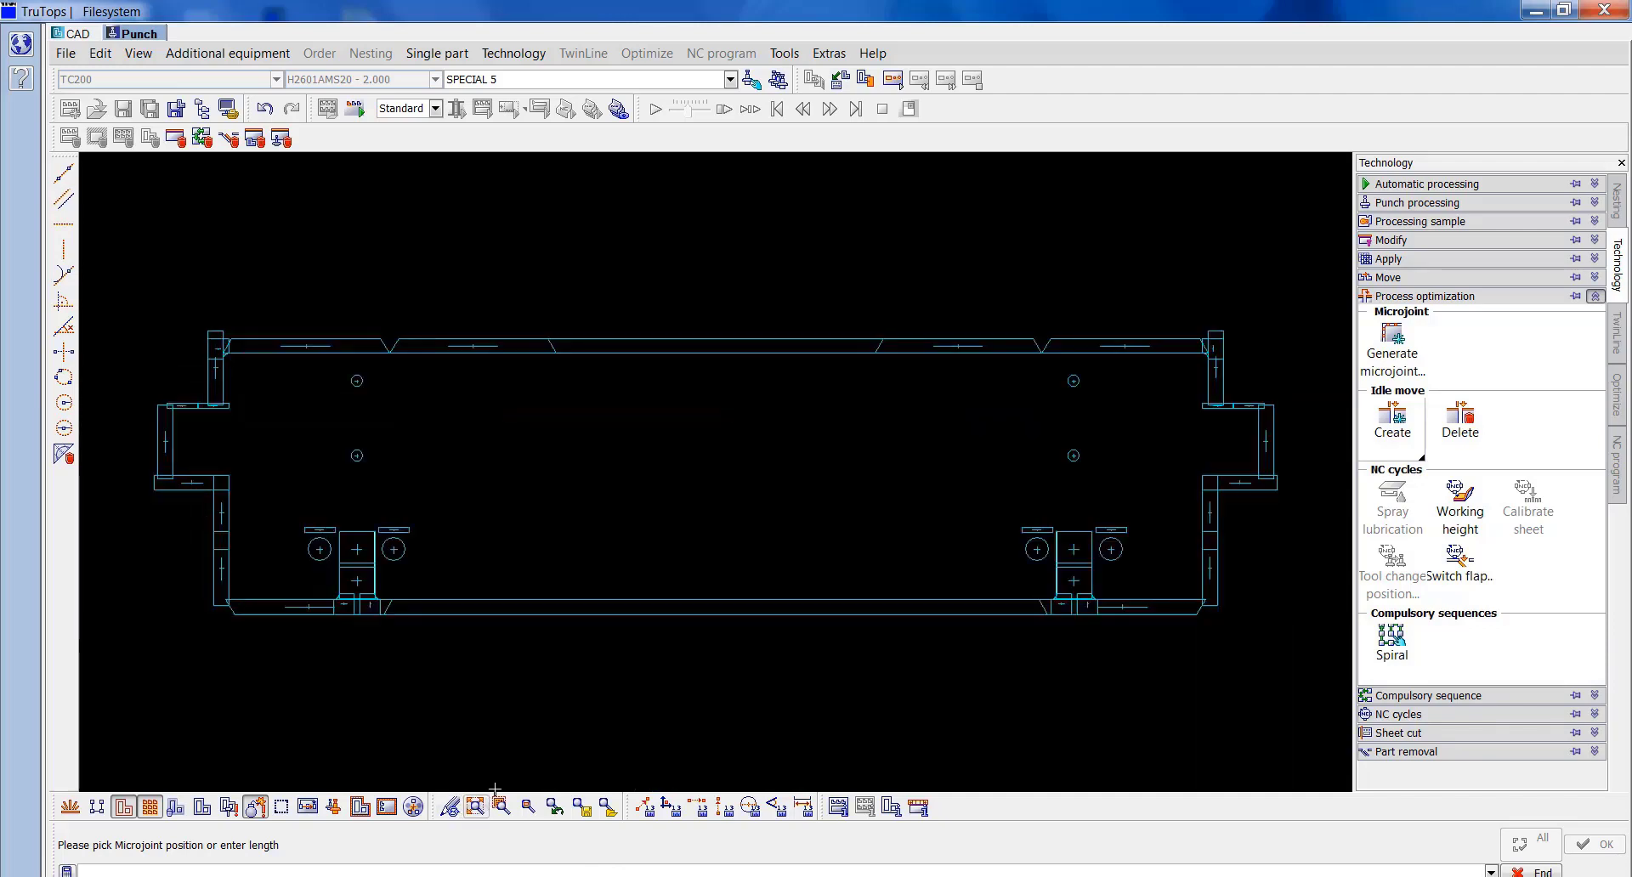
scroll(1039, 623, up, 3)
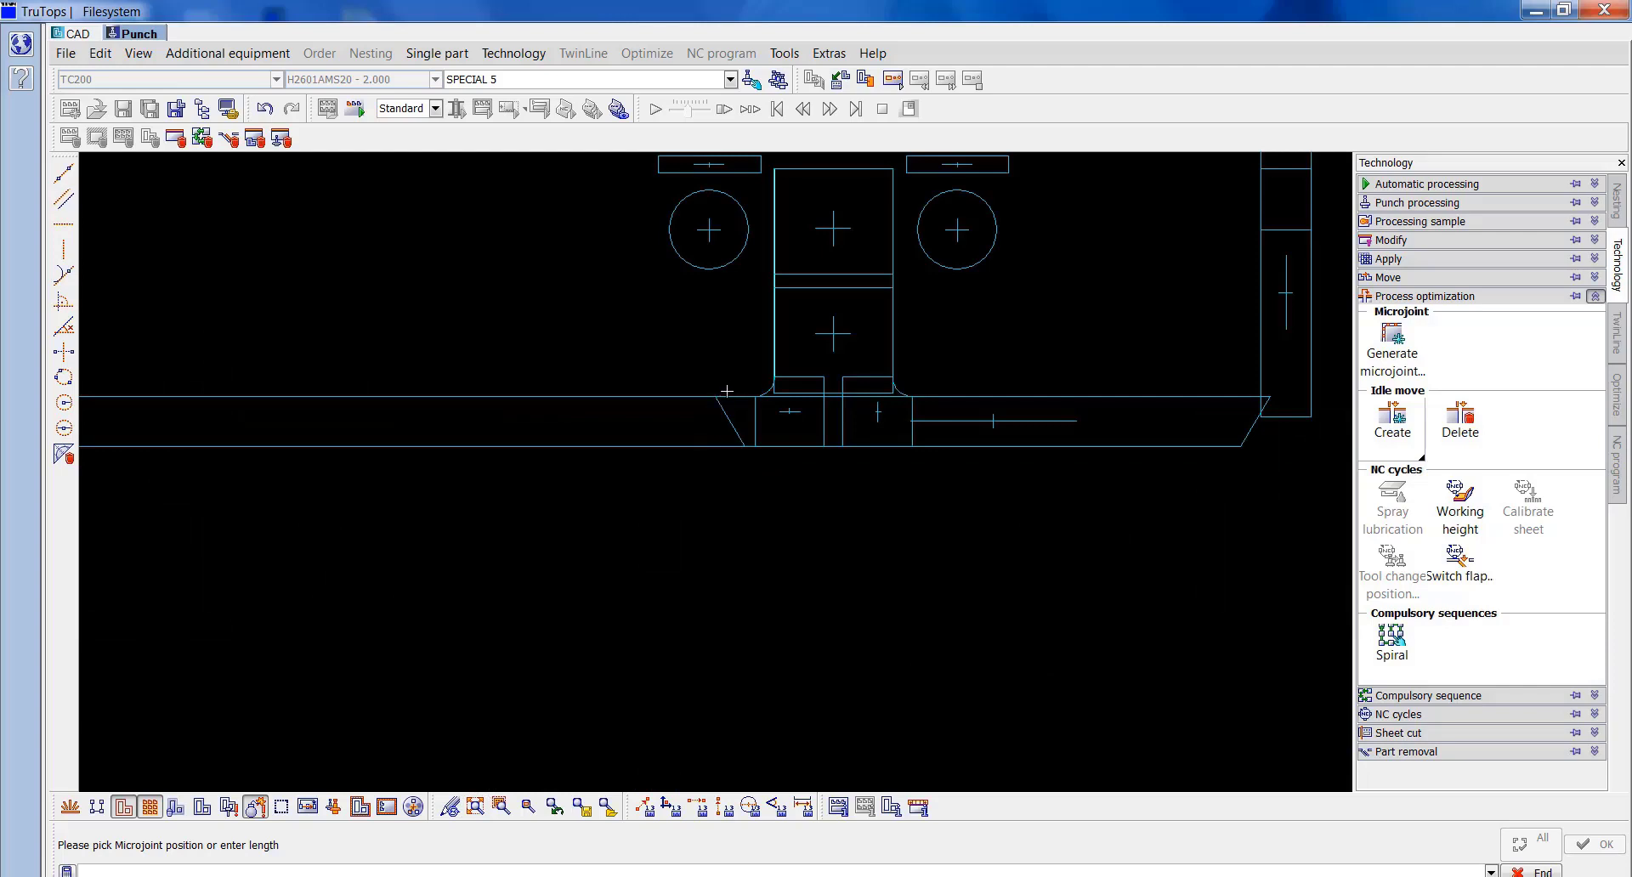
click(727, 392)
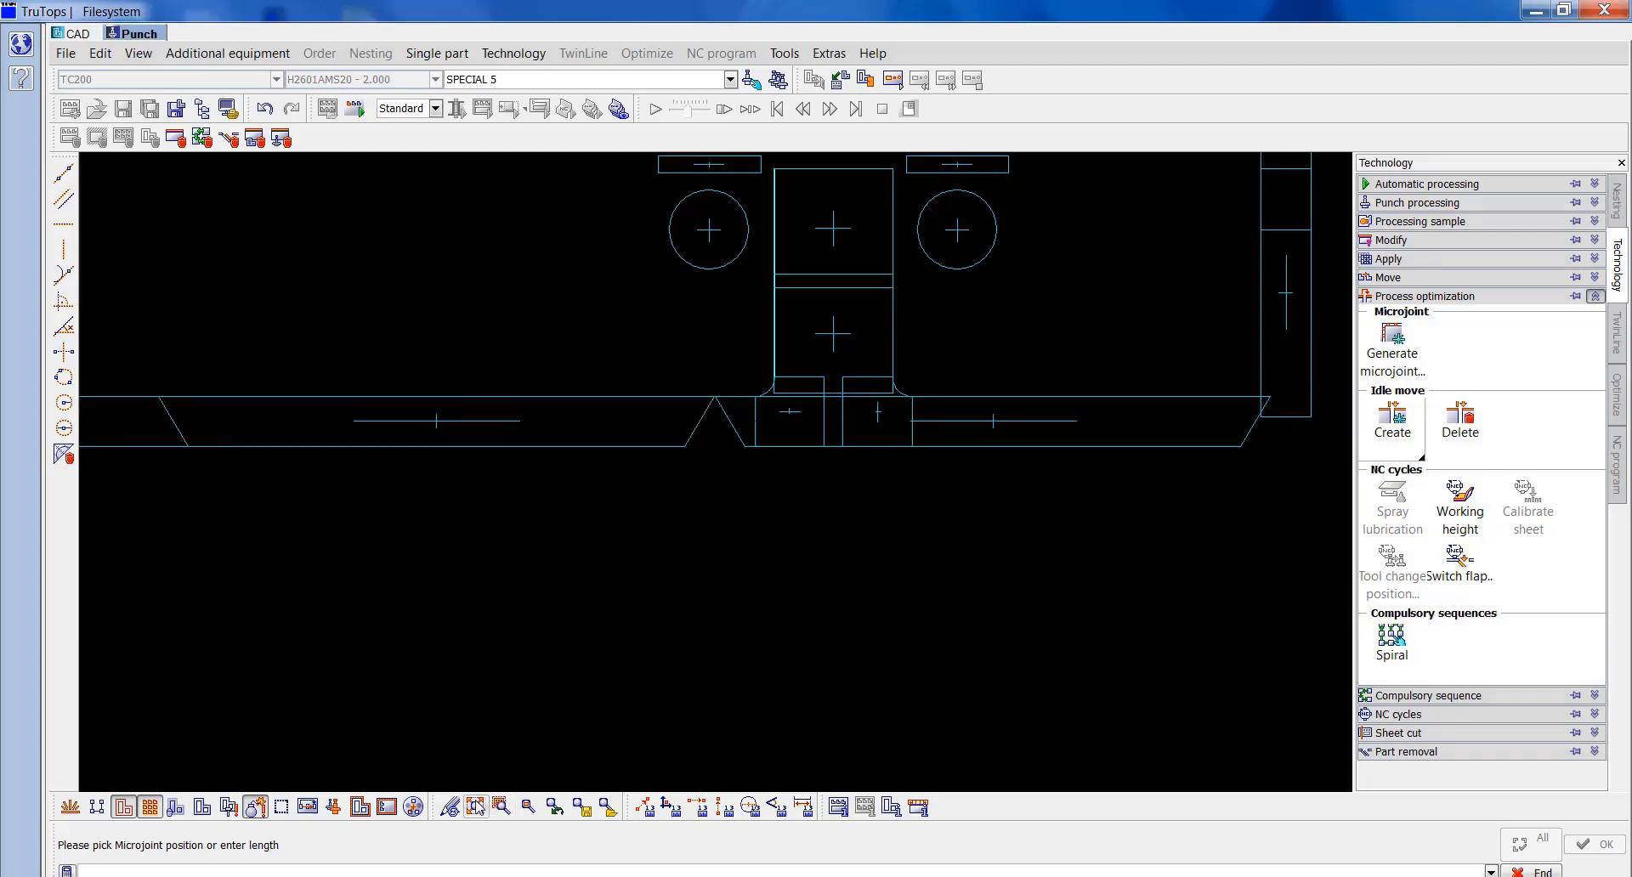
click(476, 807)
scroll(722, 466, up, 3)
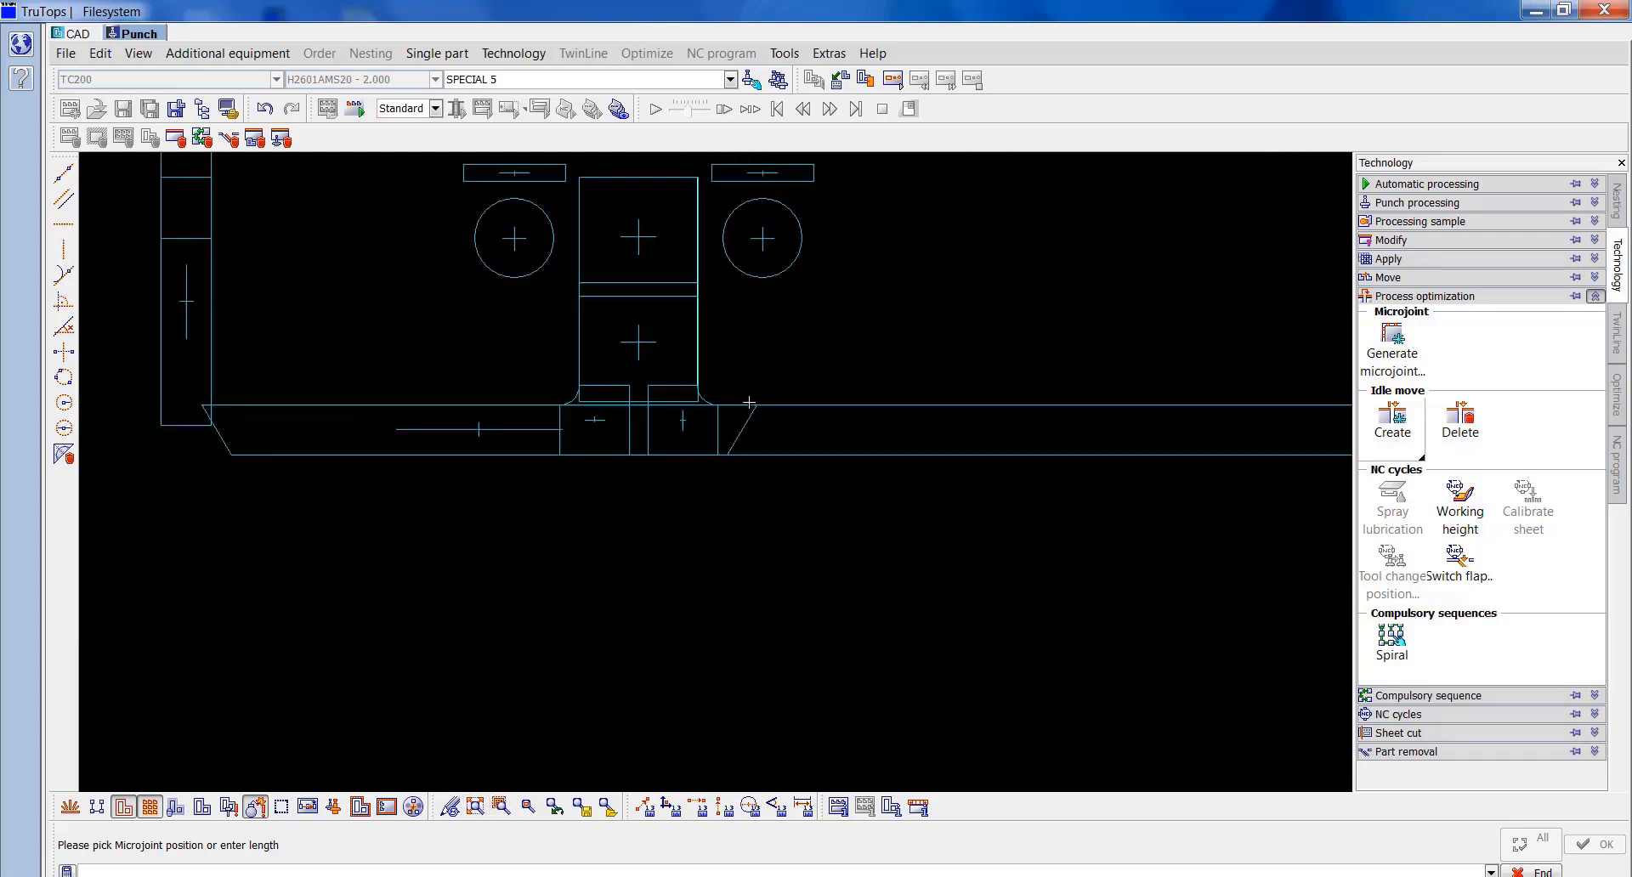
click(476, 807)
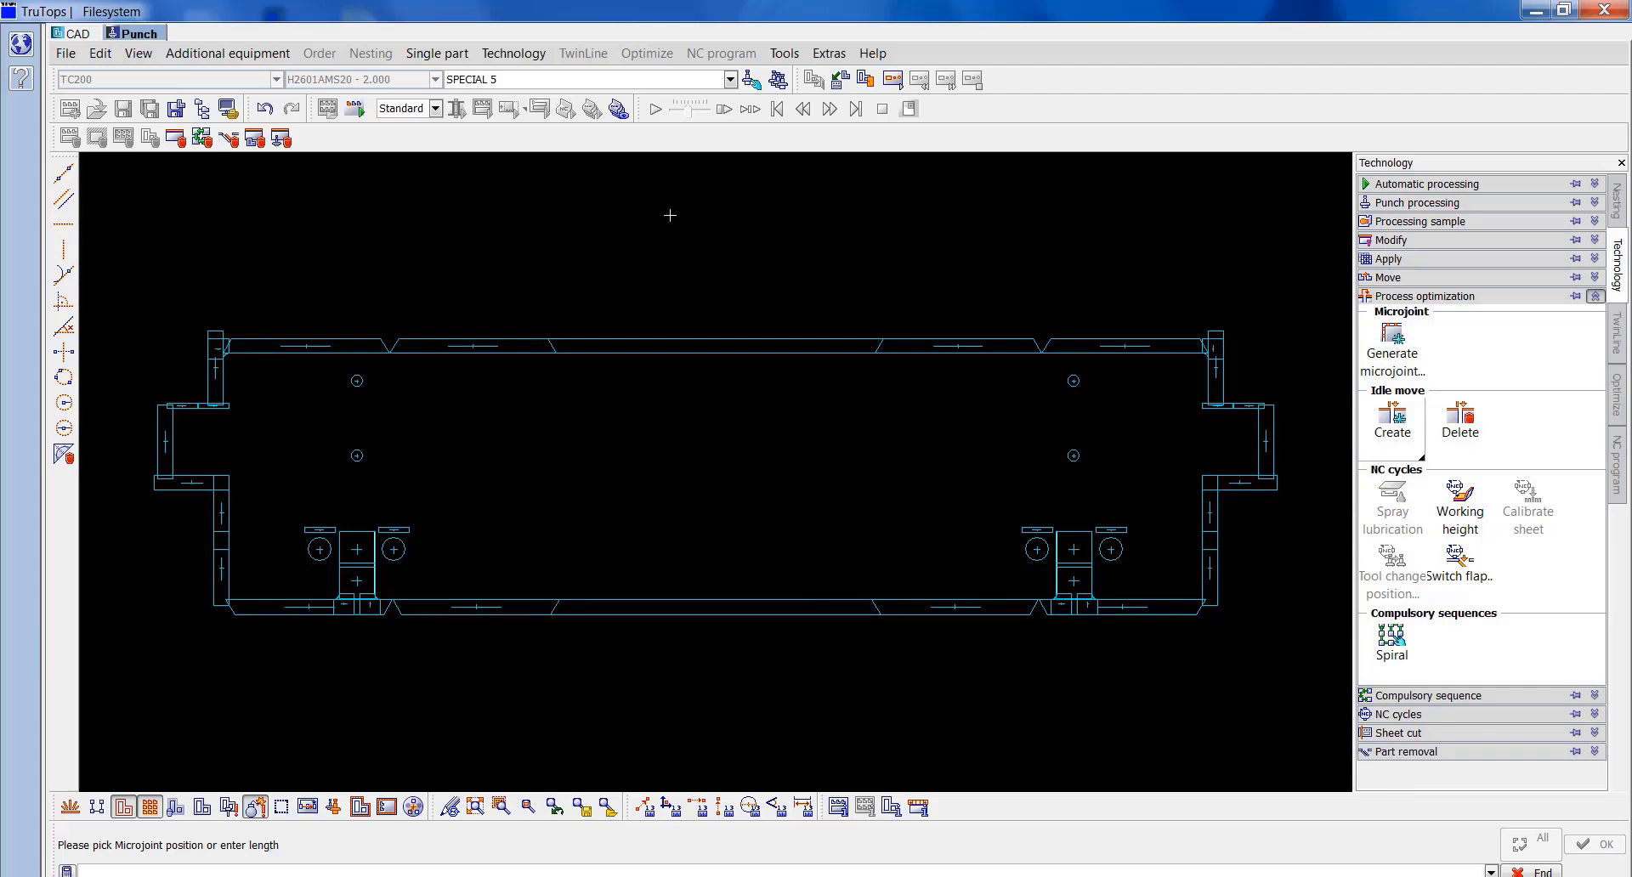
Save the selected part as T5904.GMT in F T5-T5999, replacing the existing file.
click(179, 115)
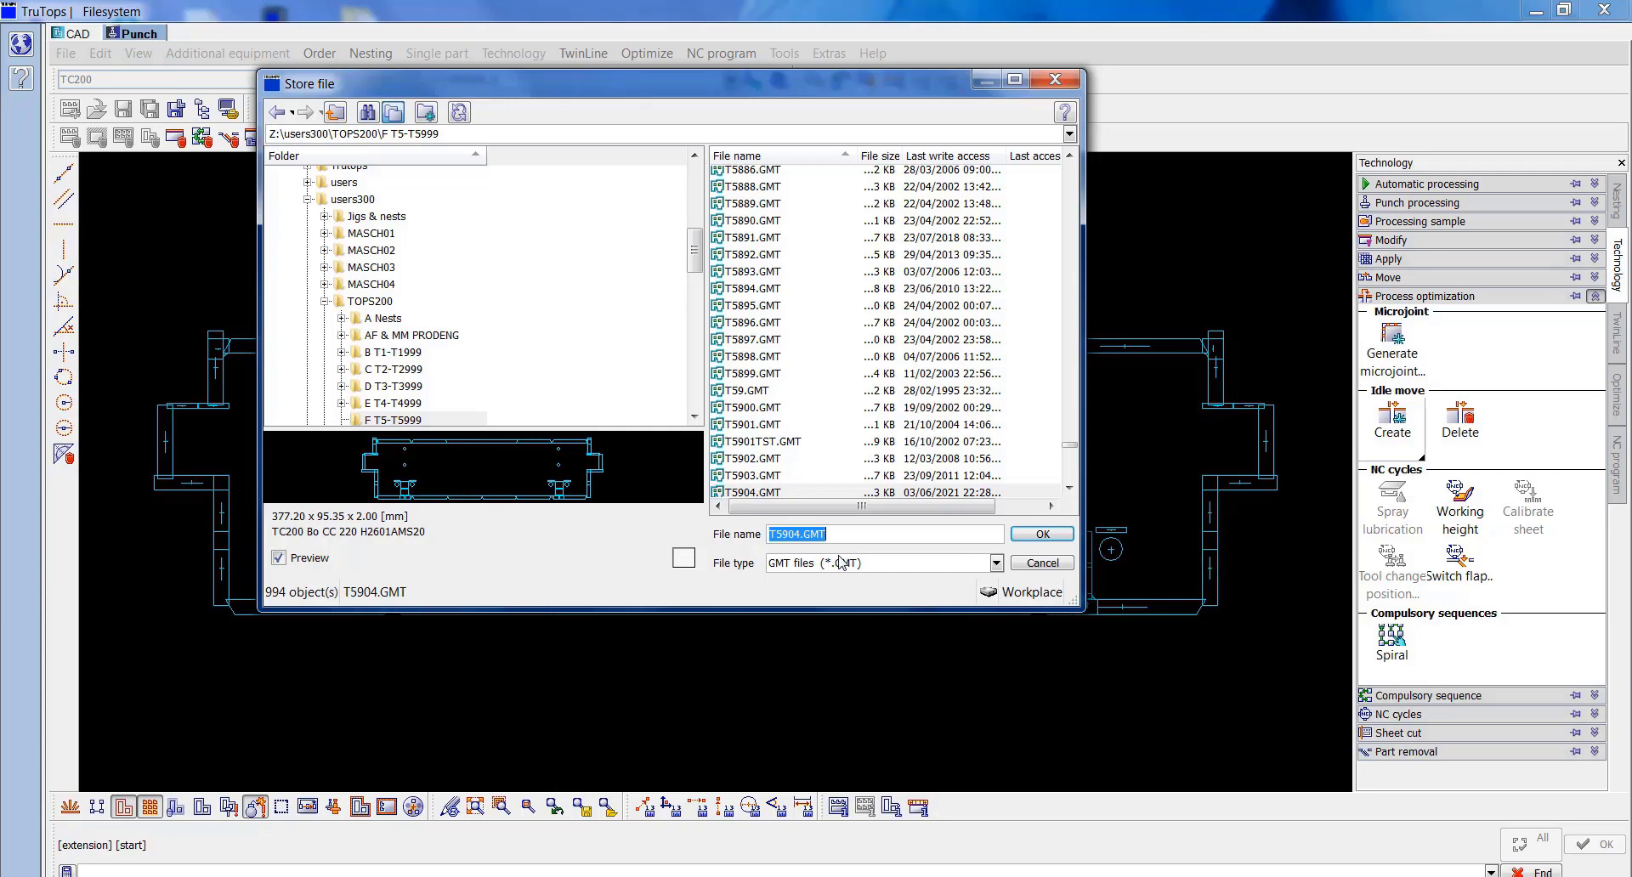
click(1048, 541)
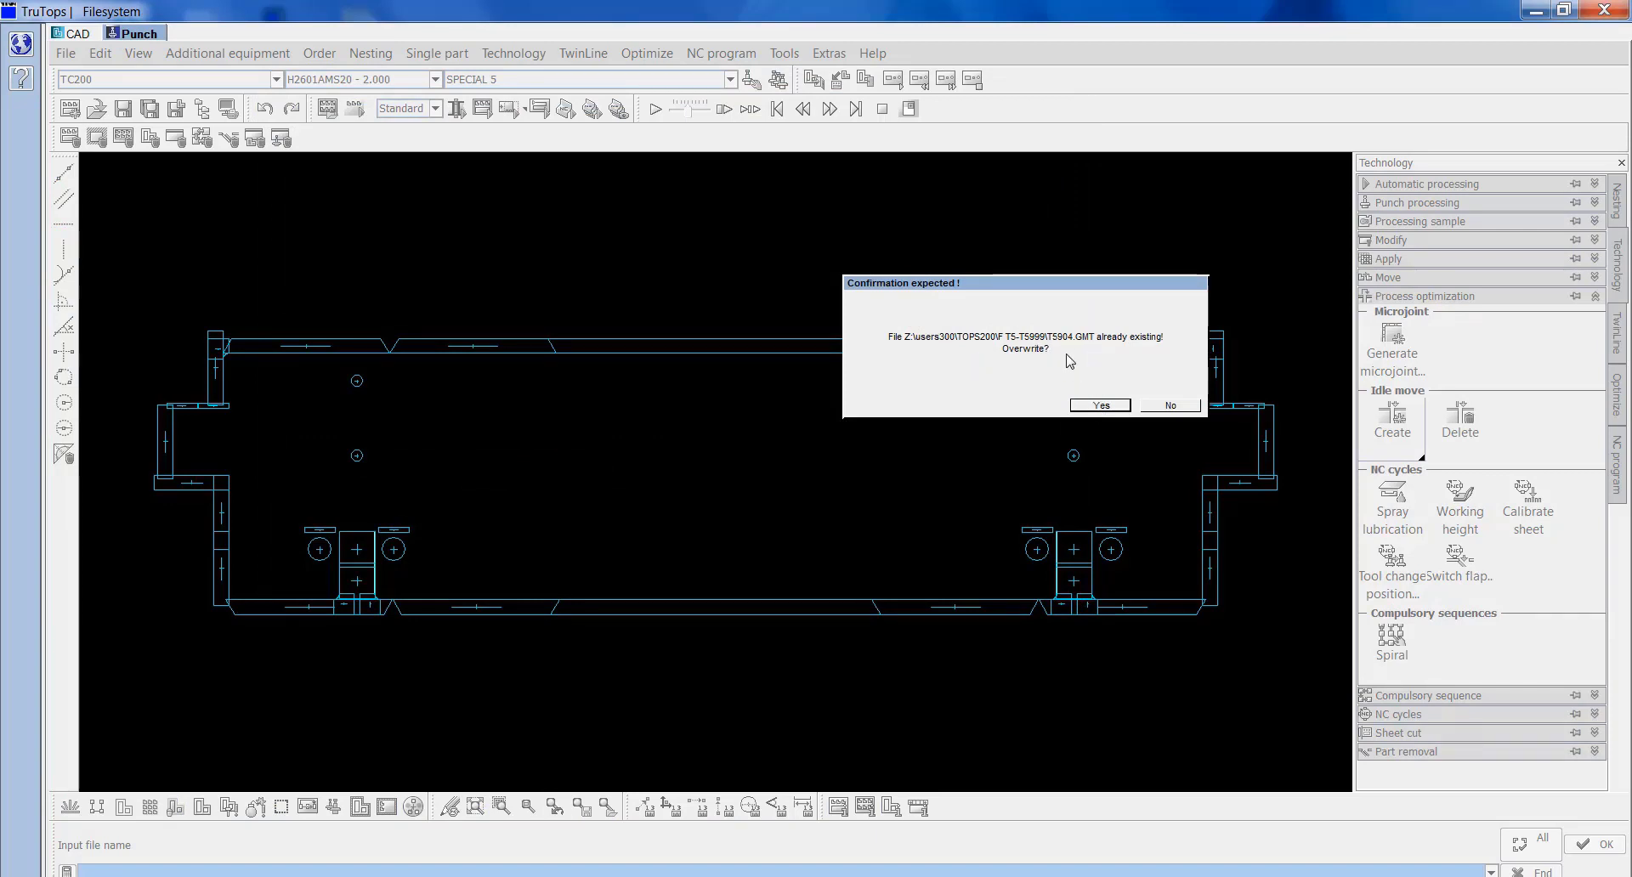
click(1108, 404)
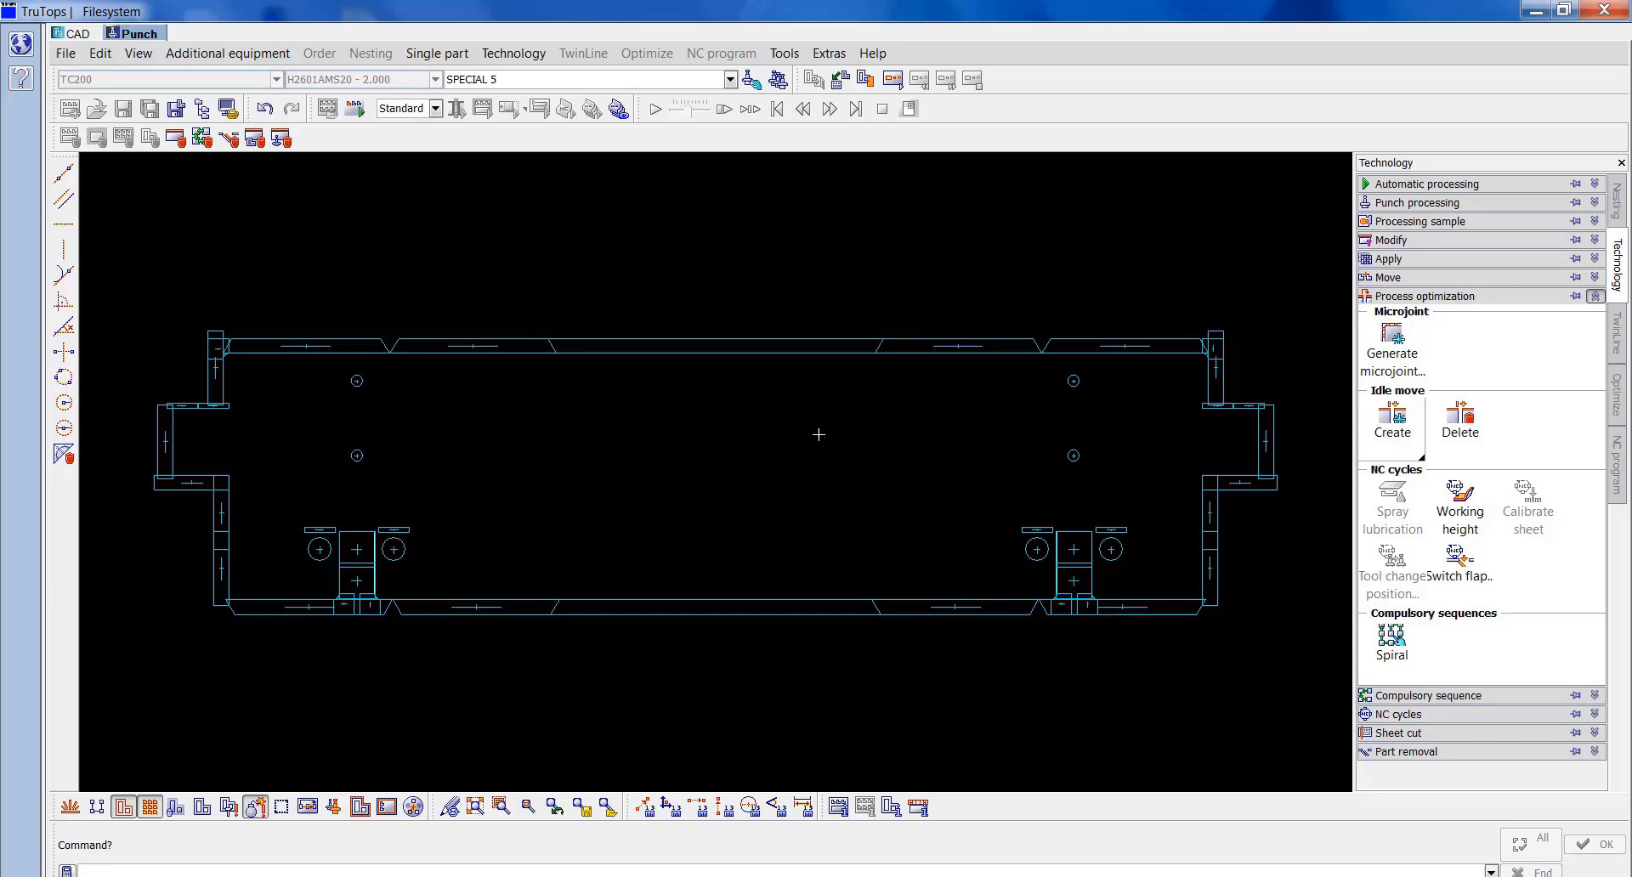